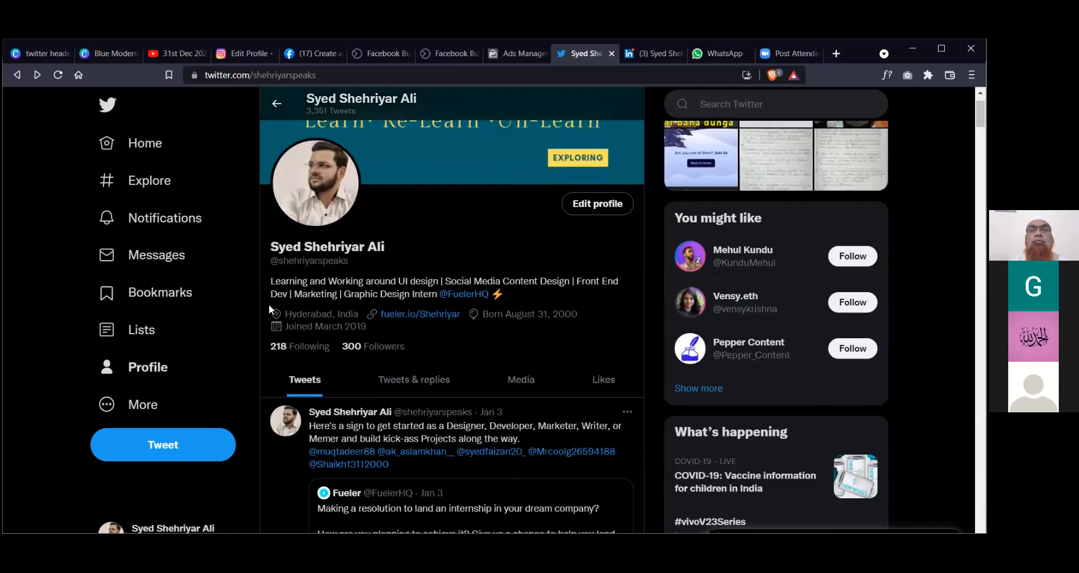
- Look through the tweets and retweets on the Twitter profile, down to the follow suggestions
scroll(269, 308, "down", 2)
scroll(270, 311, "down", 4)
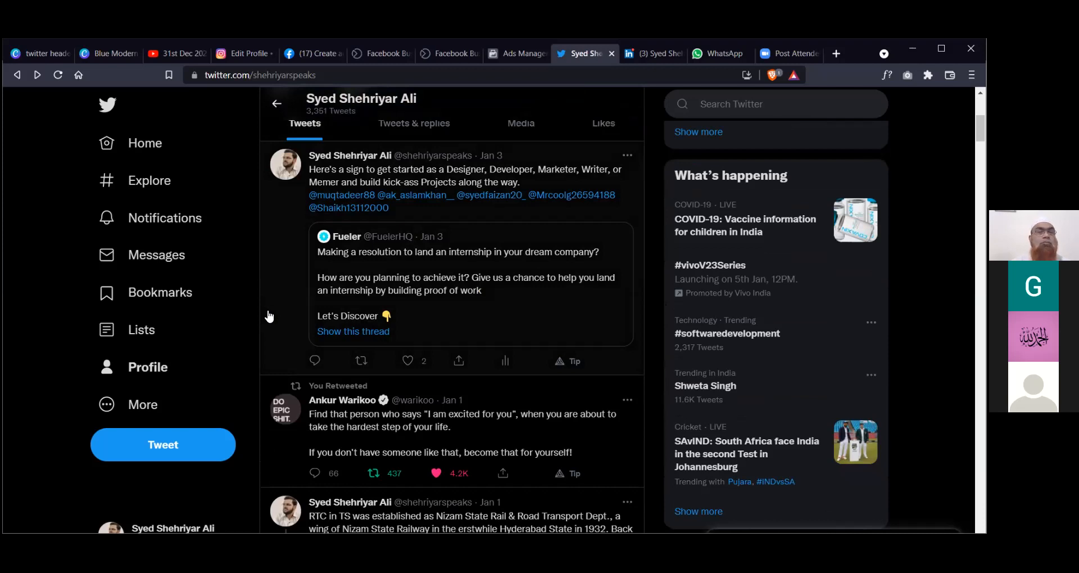
scroll(264, 356, "down", 1)
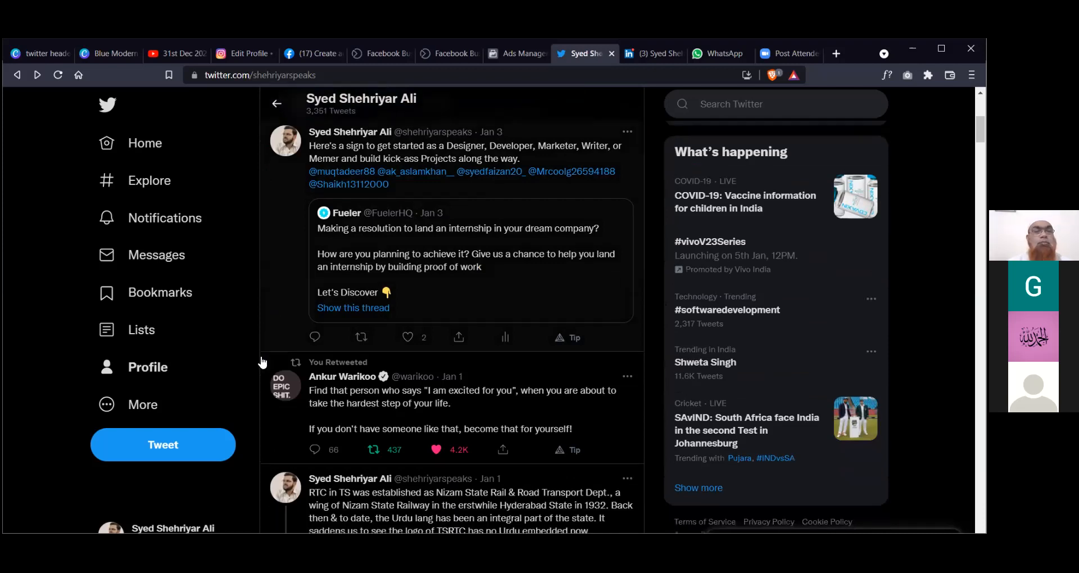
scroll(262, 363, "down", 2)
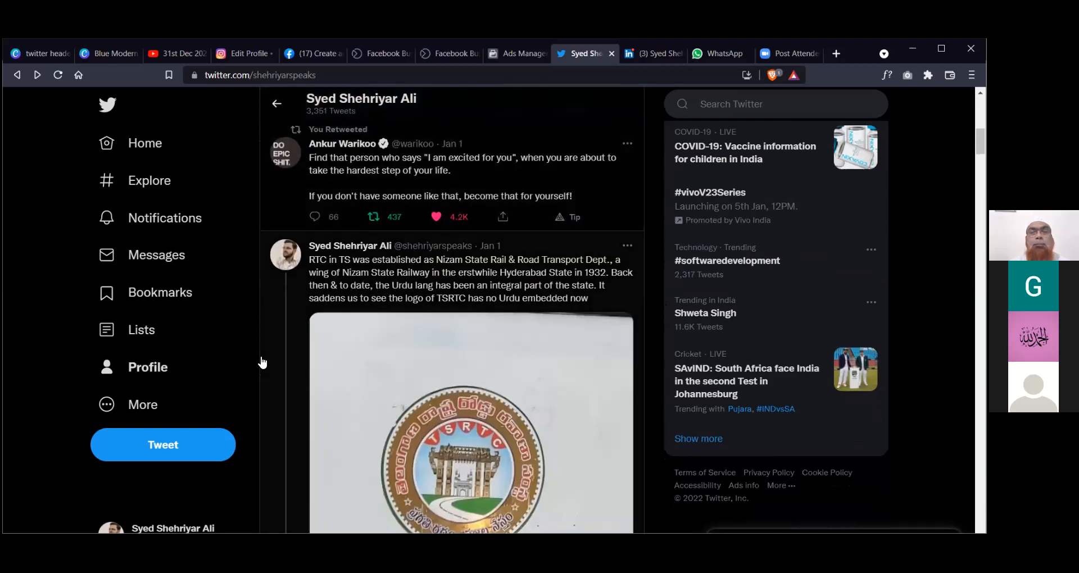
scroll(263, 363, "down", 3)
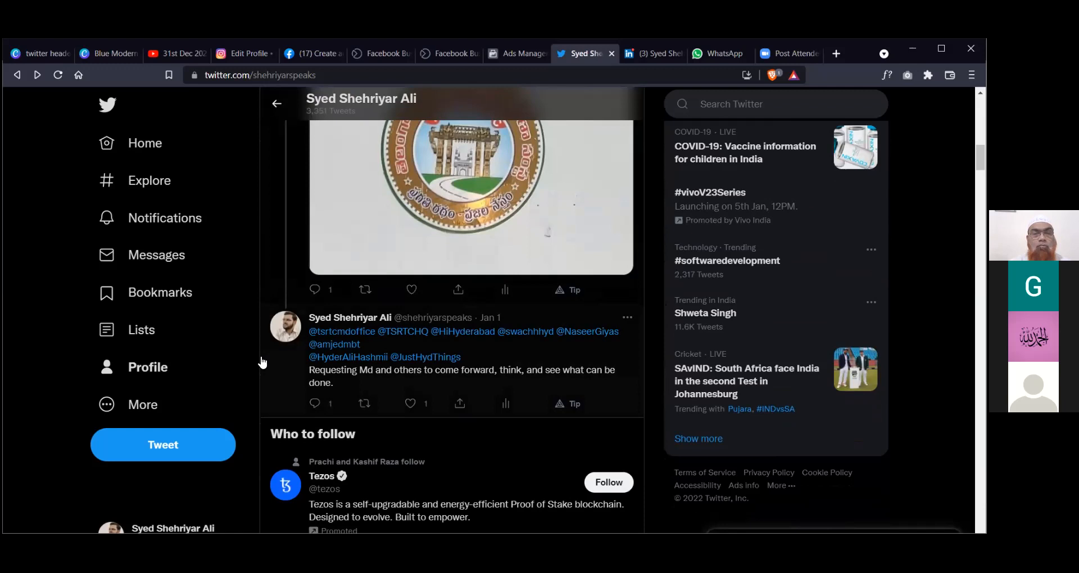
scroll(262, 363, "down", 3)
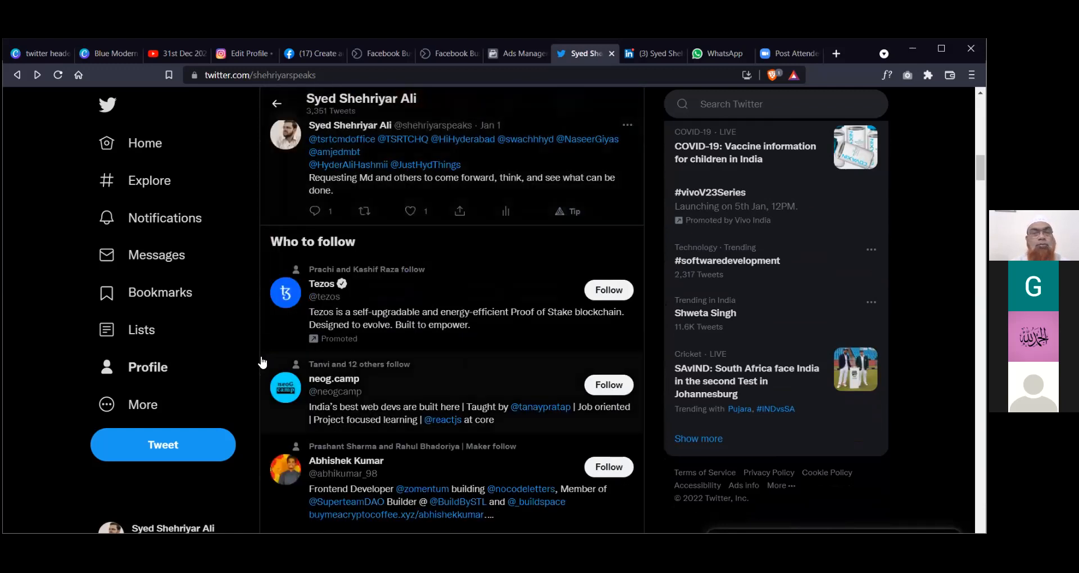
scroll(263, 363, "down", 1)
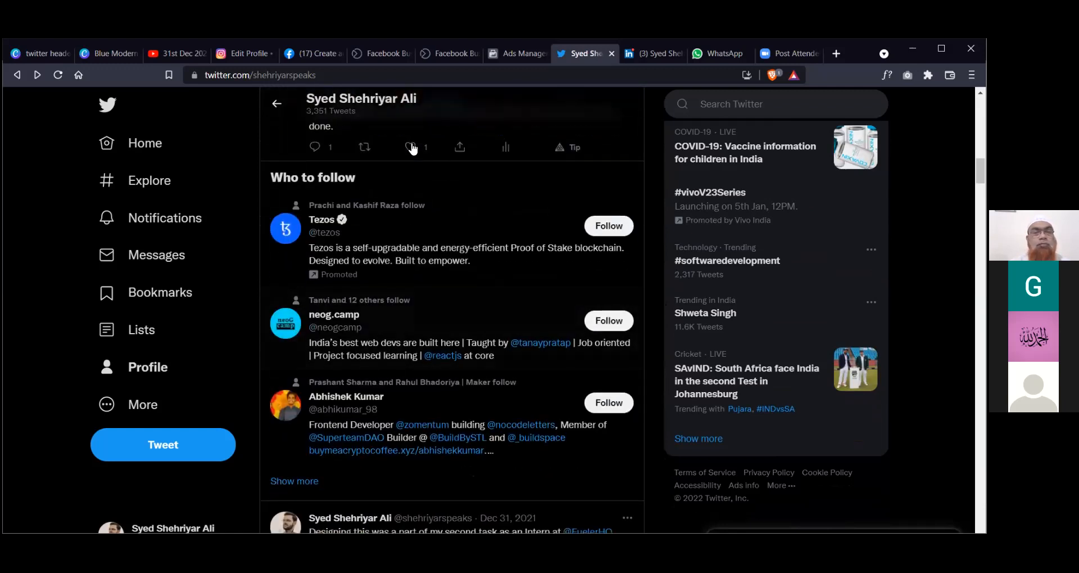
- Switch to the LinkedIn profile, dismiss the background photo prompt, and review the page down to the Experience and Education sections
left_click(649, 59)
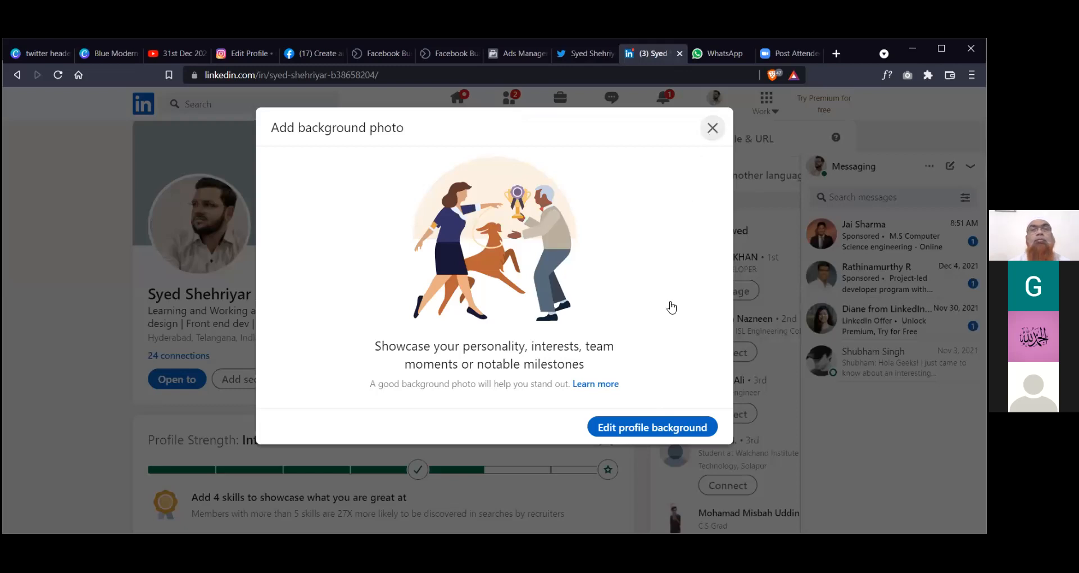
left_click(712, 129)
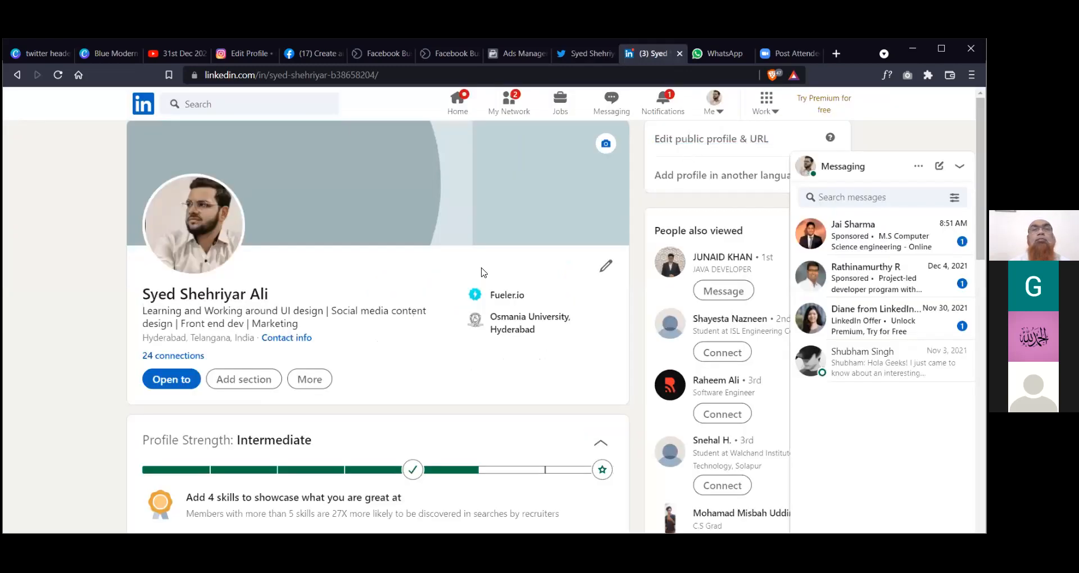
scroll(404, 324, "down", 2)
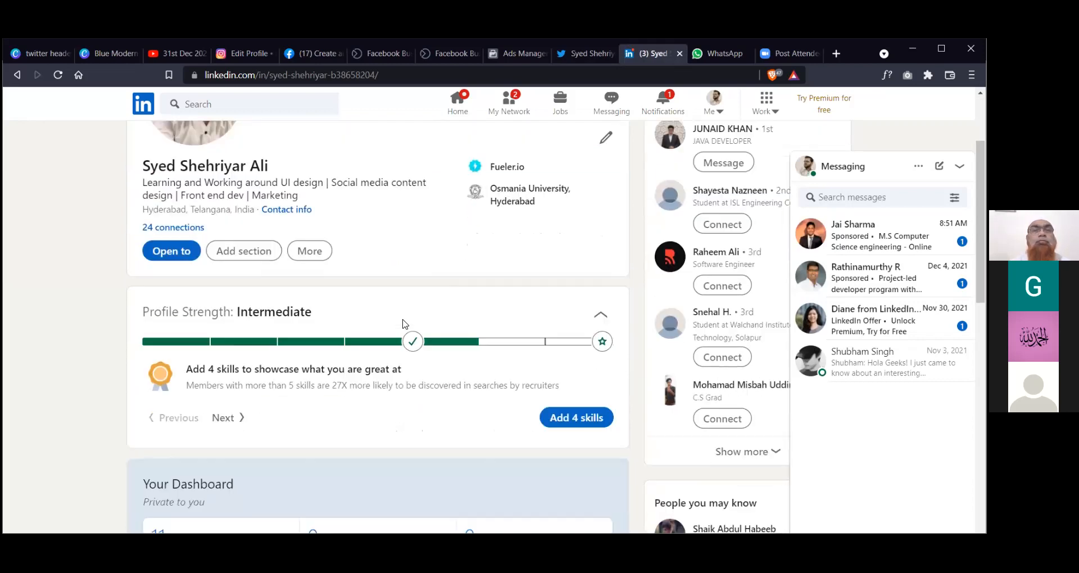
scroll(404, 324, "down", 2)
scroll(404, 324, "down", 3)
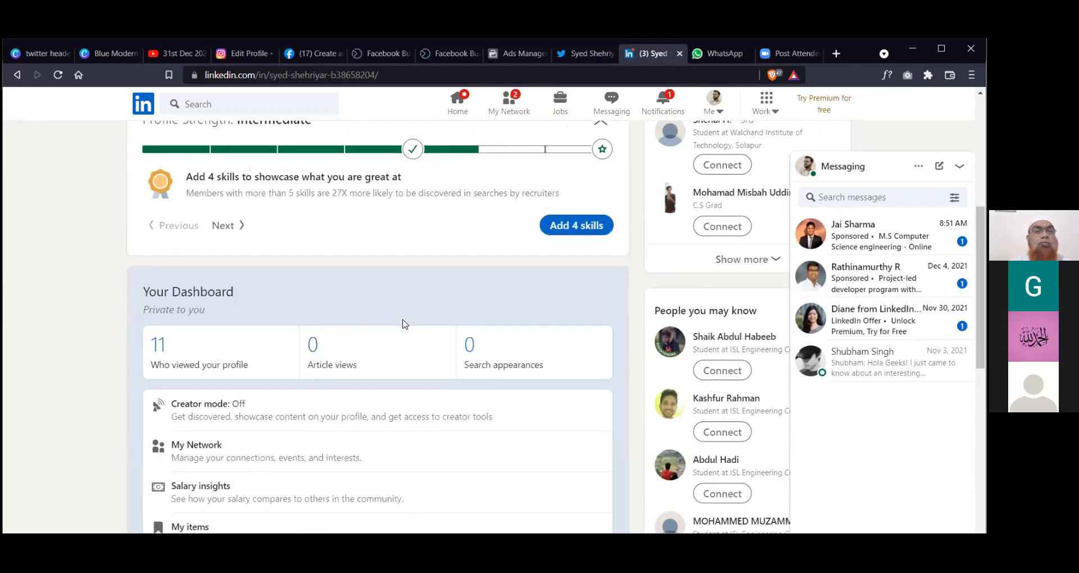
scroll(404, 323, "down", 6)
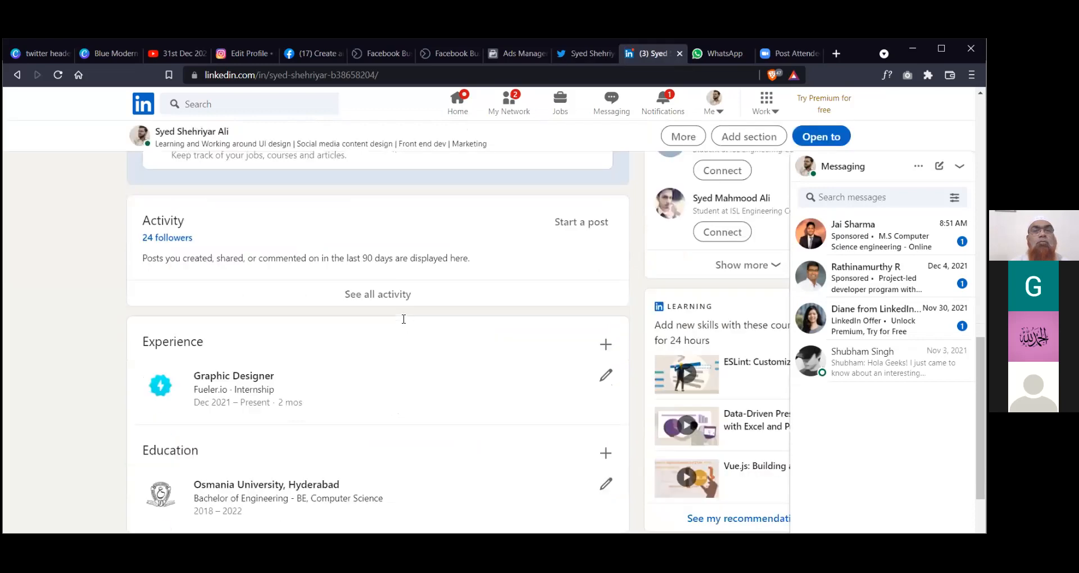
scroll(404, 324, "down", 1)
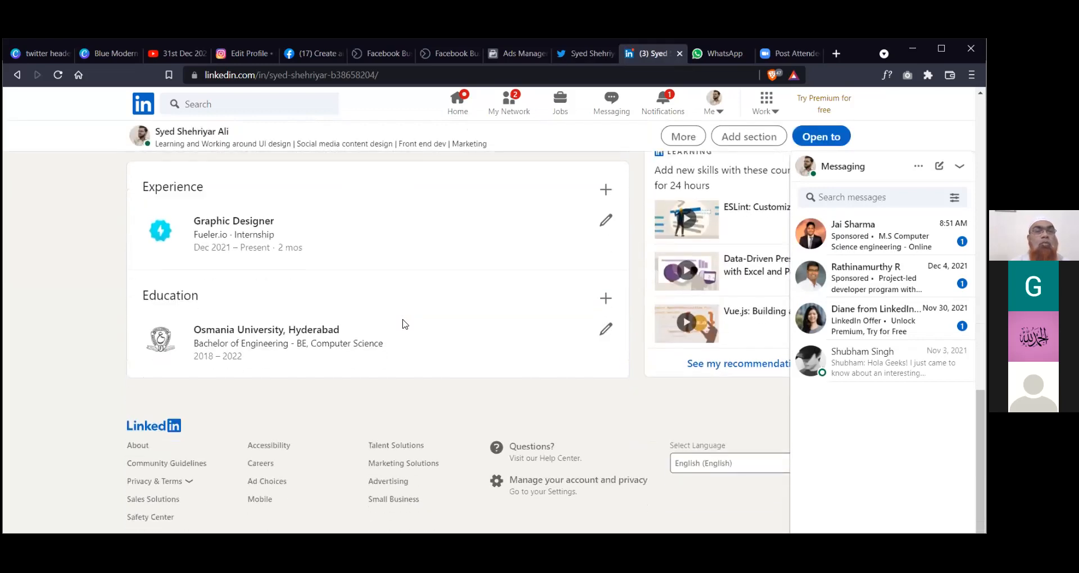
scroll(405, 324, "up", 5)
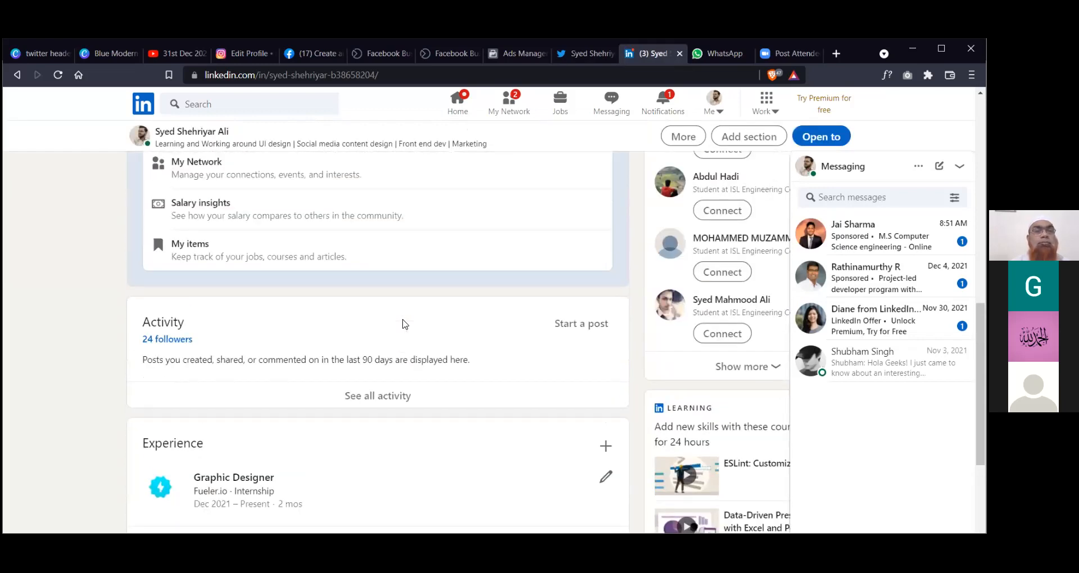
scroll(404, 324, "up", 8)
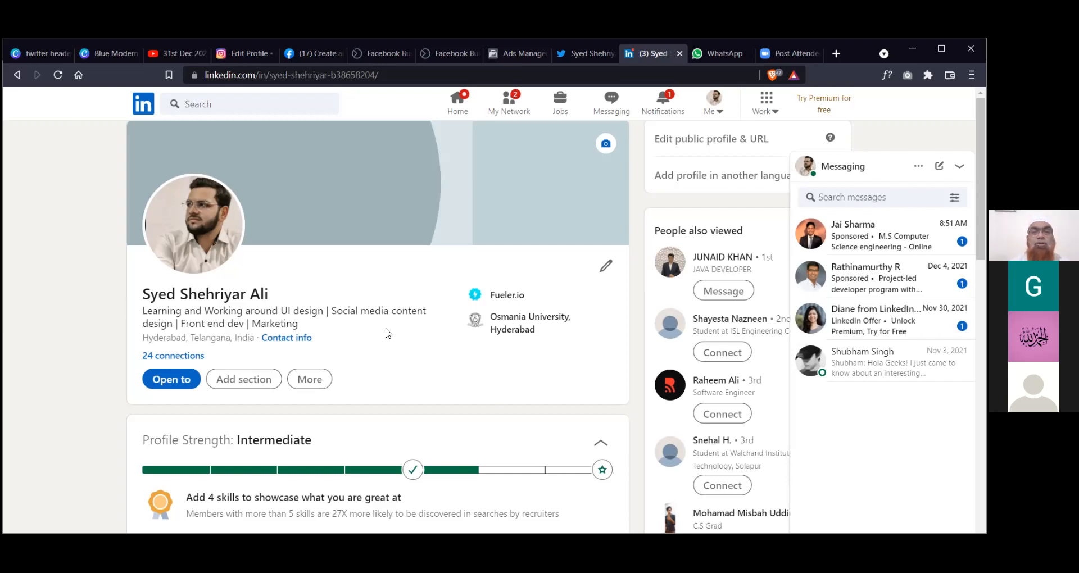
- Examine the sections that can be added to the LinkedIn profile, expanding Intro and Skills
left_click(245, 376)
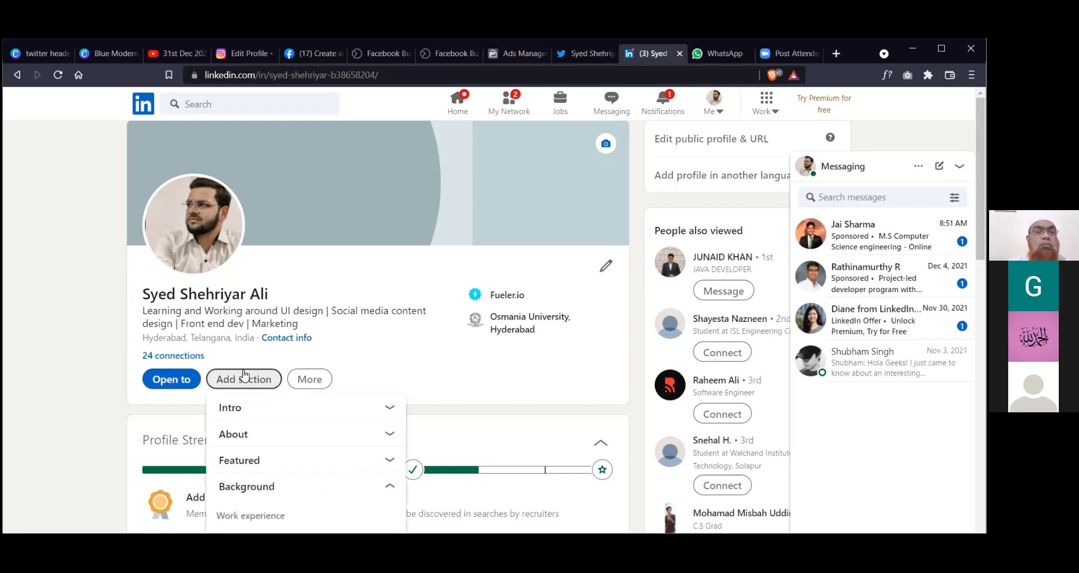
scroll(256, 416, "down", 3)
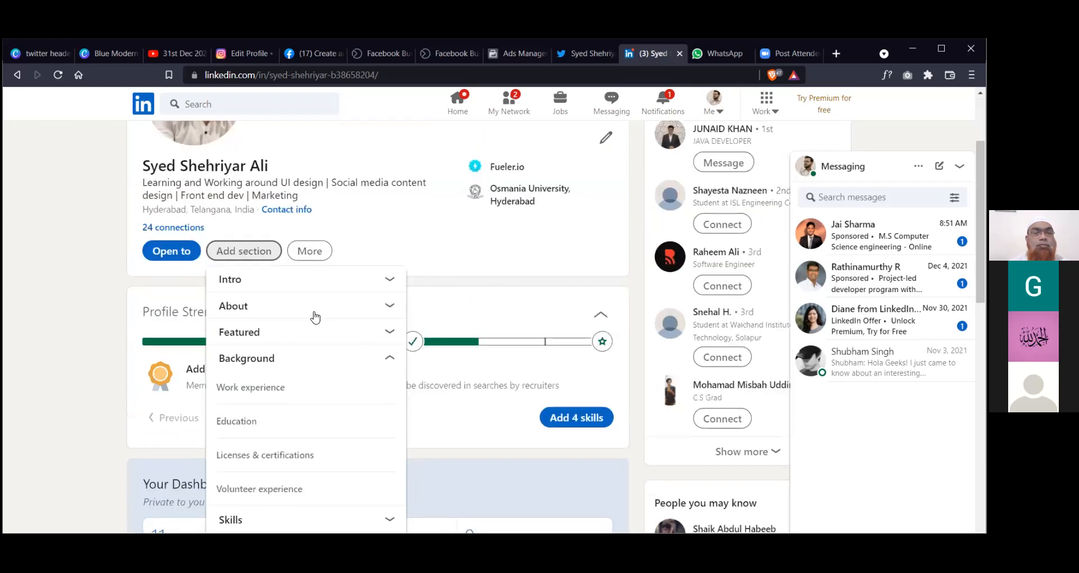
left_click(394, 281)
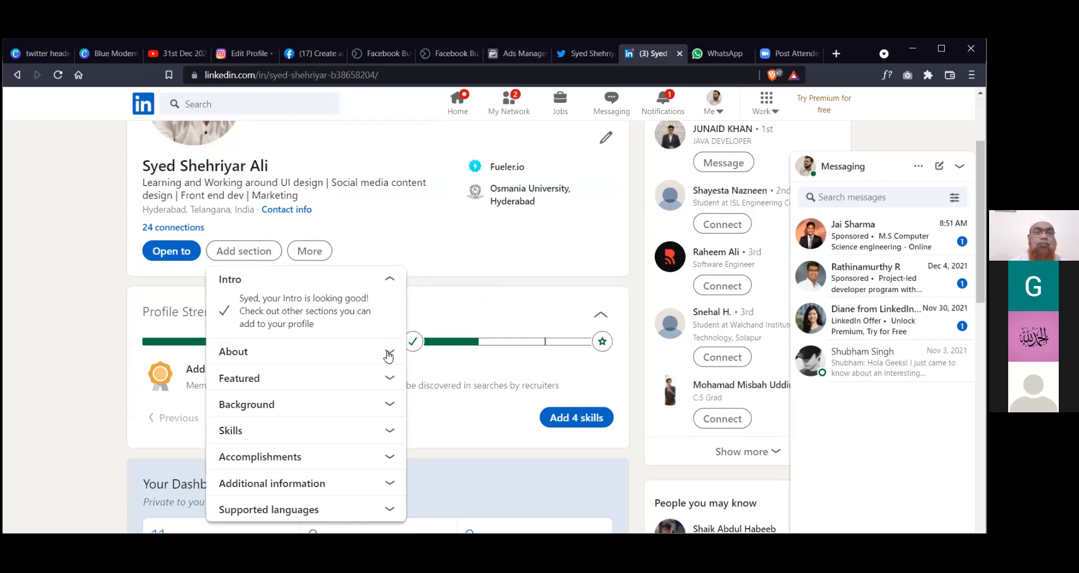
left_click(392, 431)
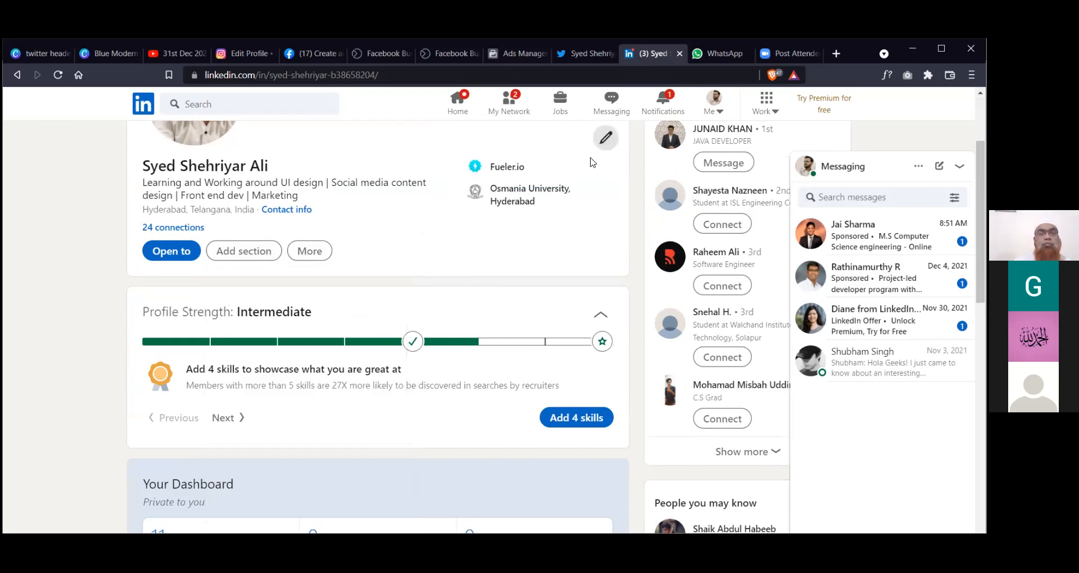
- Open the profile's intro for editing, review the headline, current position, education and location fields, and save the form
left_click(606, 138)
scroll(425, 315, "down", 1)
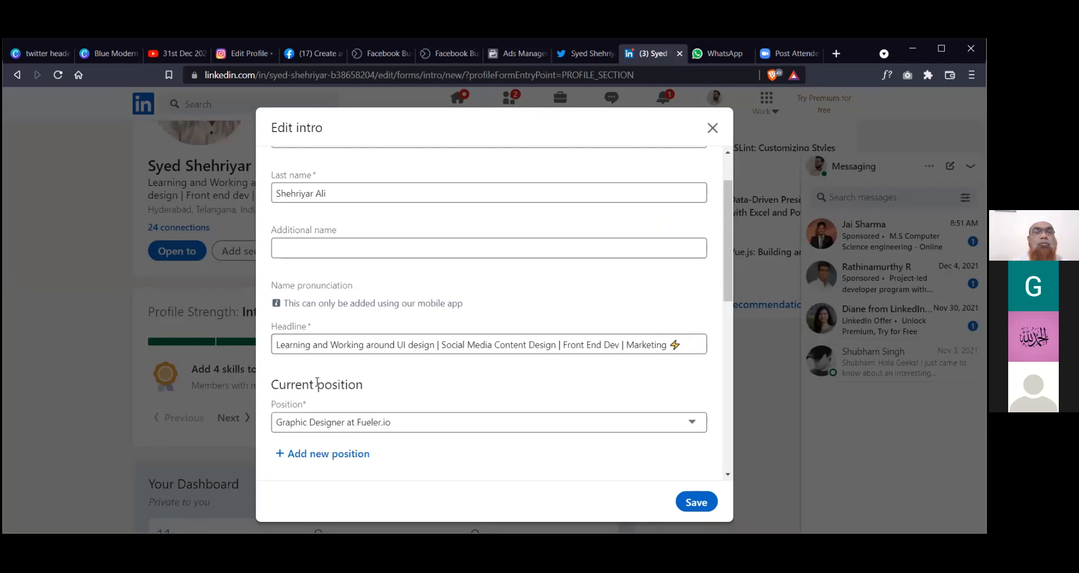
scroll(284, 385, "down", 2)
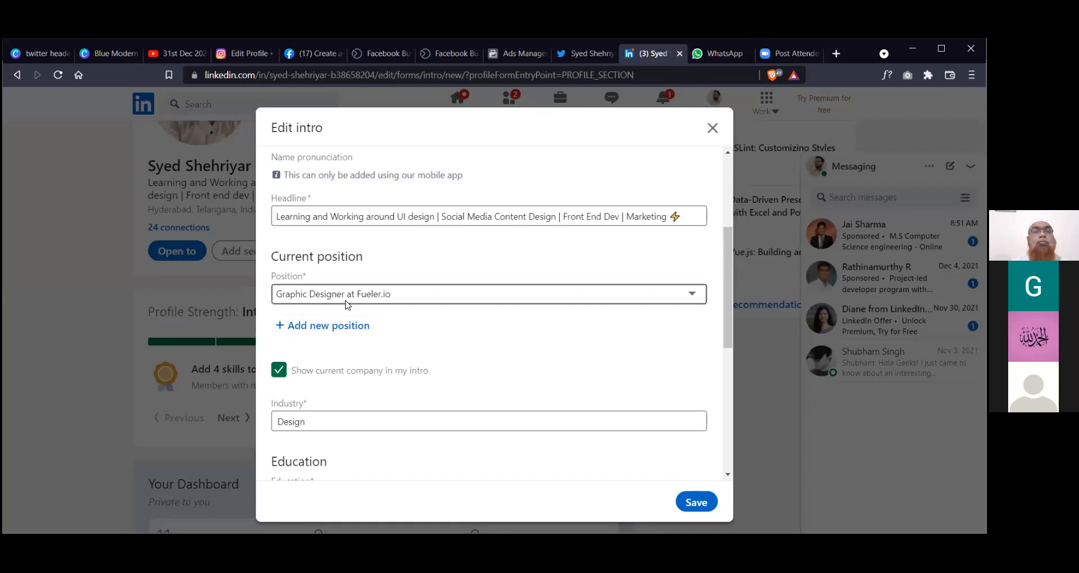
scroll(347, 304, "down", 2)
scroll(355, 396, "down", 2)
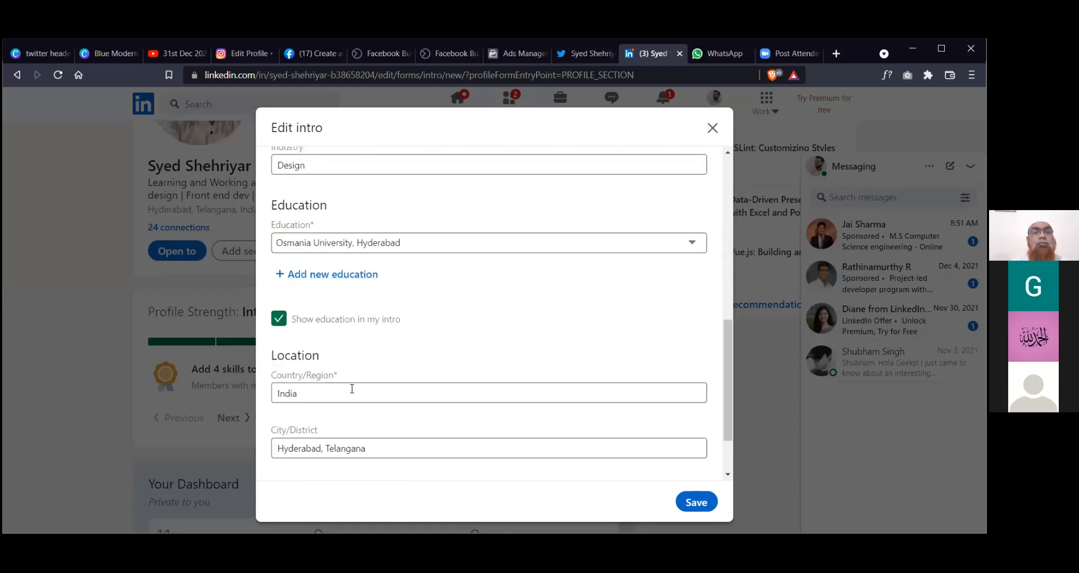
scroll(353, 389, "down", 1)
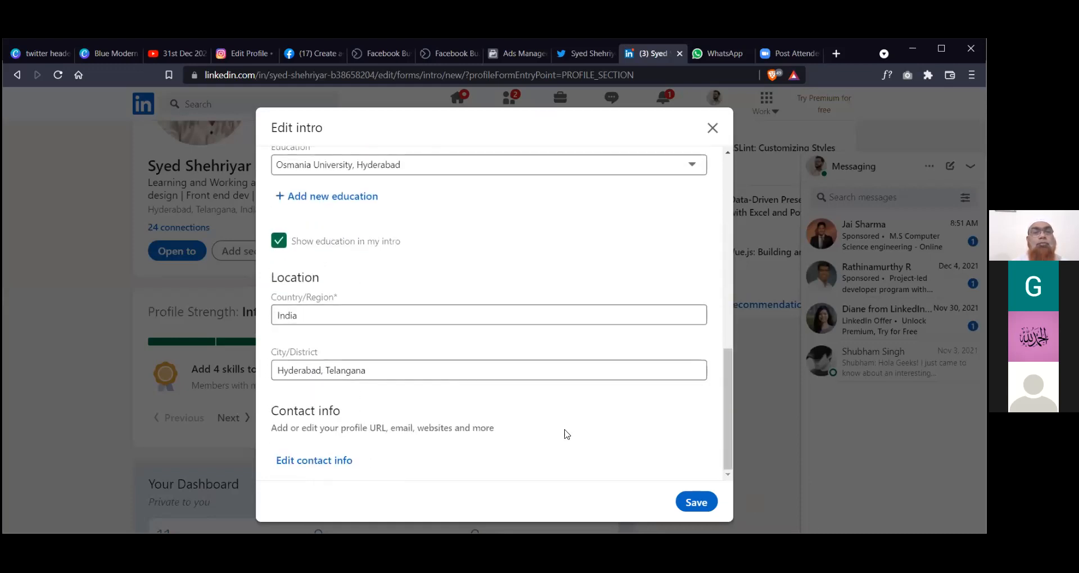
left_click(697, 501)
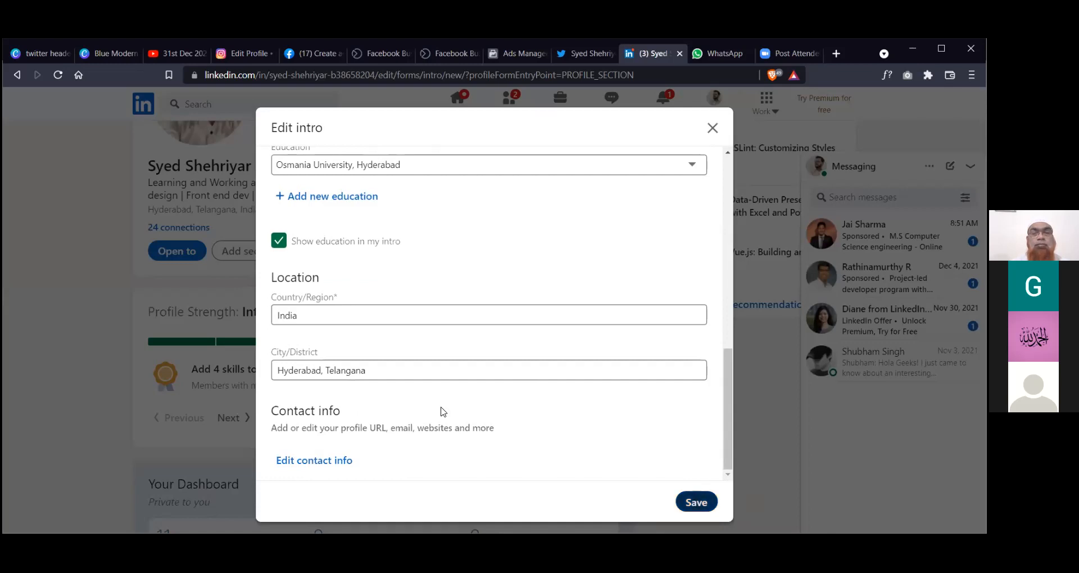
- Look over the profile's dashboard and activity areas and return to the intro card
scroll(288, 352, "down", 4)
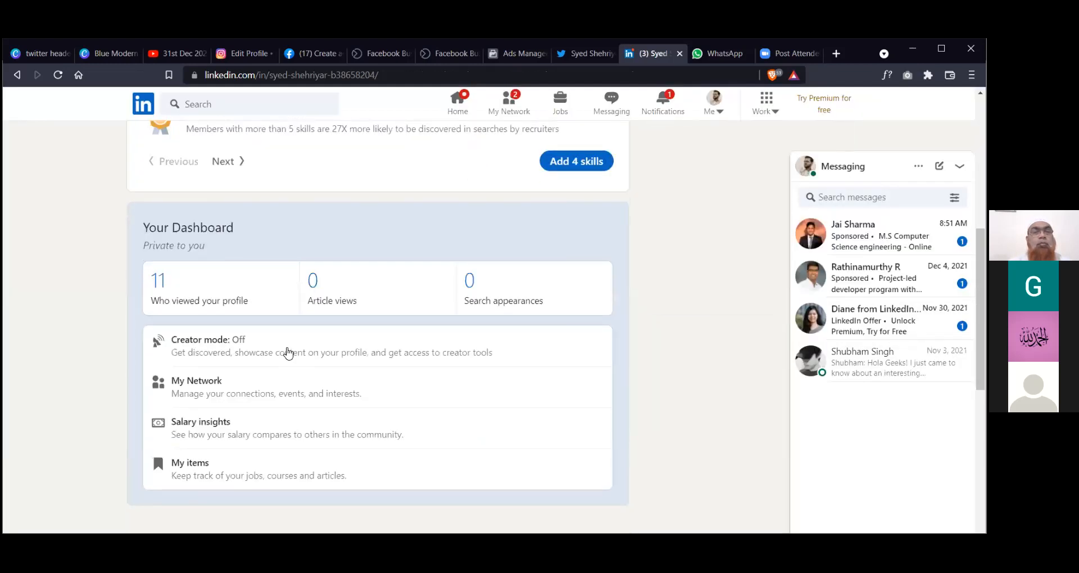
scroll(248, 424, "down", 5)
scroll(234, 420, "up", 5)
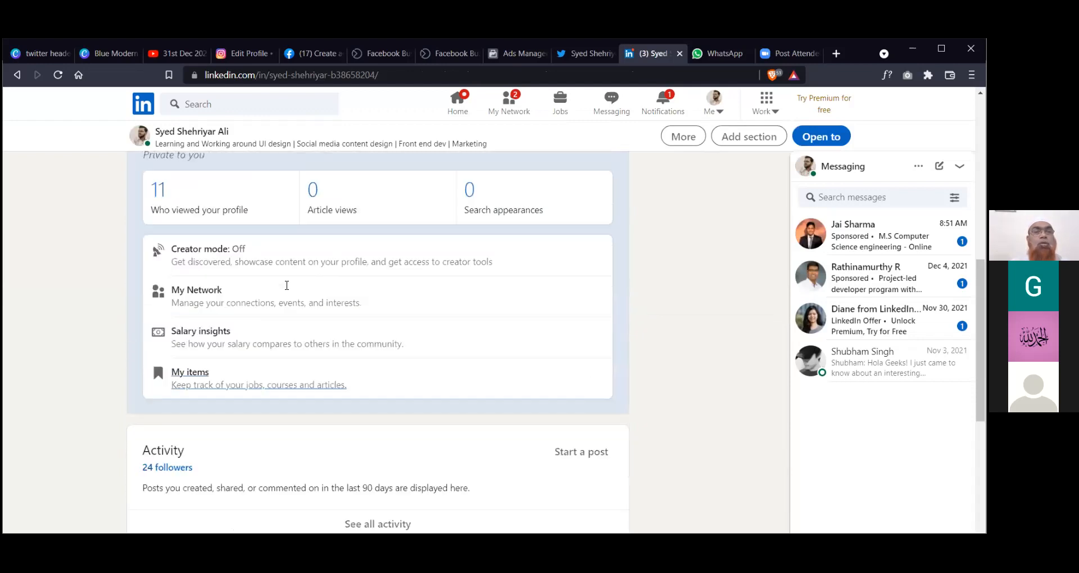
scroll(270, 276, "up", 5)
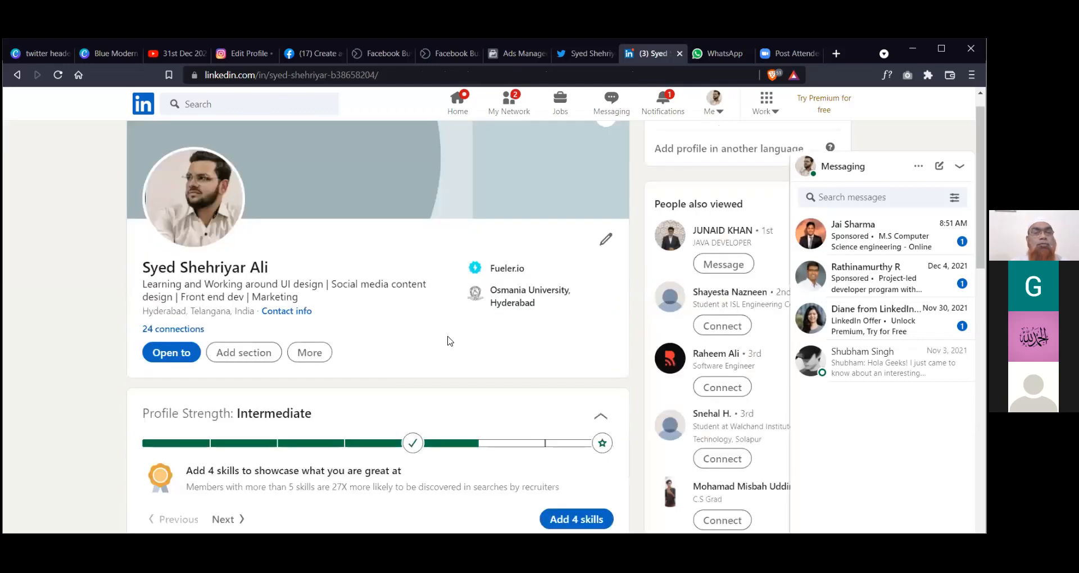
- Open the form for adding skills to the profile and close it without adding any
left_click(233, 353)
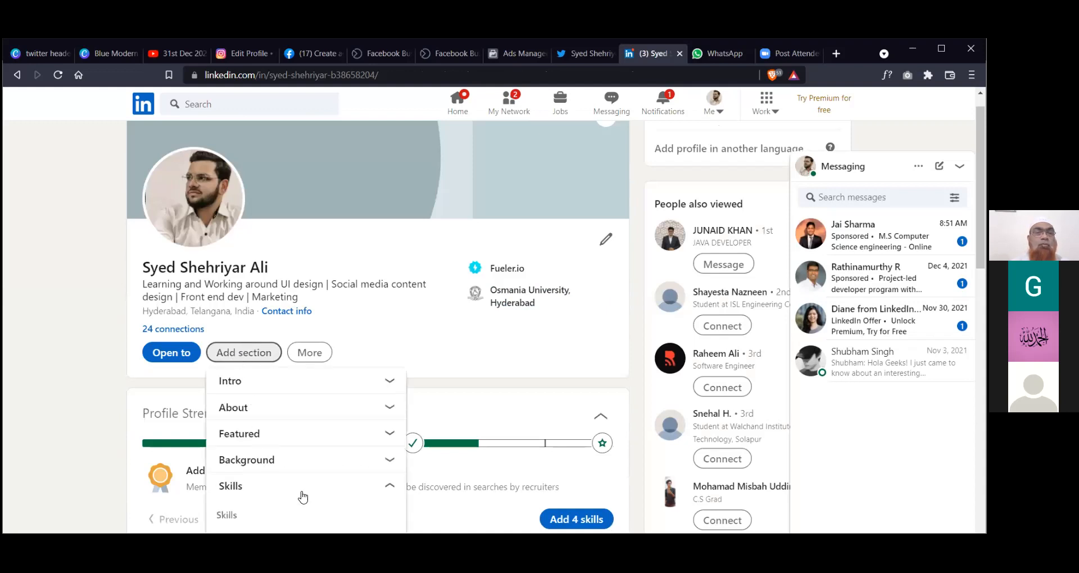
scroll(286, 511, "down", 1)
left_click(286, 511)
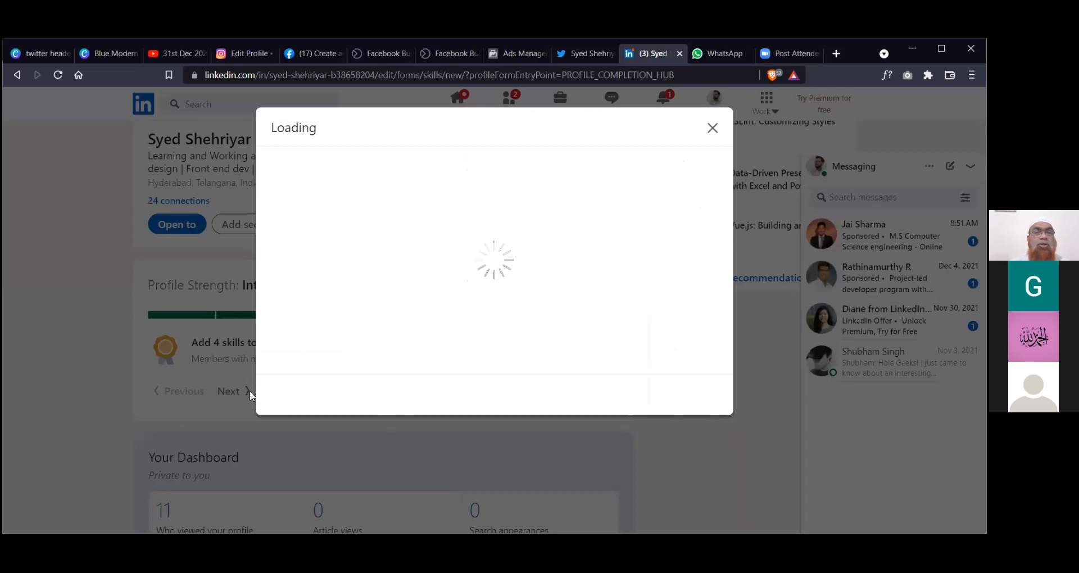
left_click(248, 390)
scroll(274, 388, "up", 3)
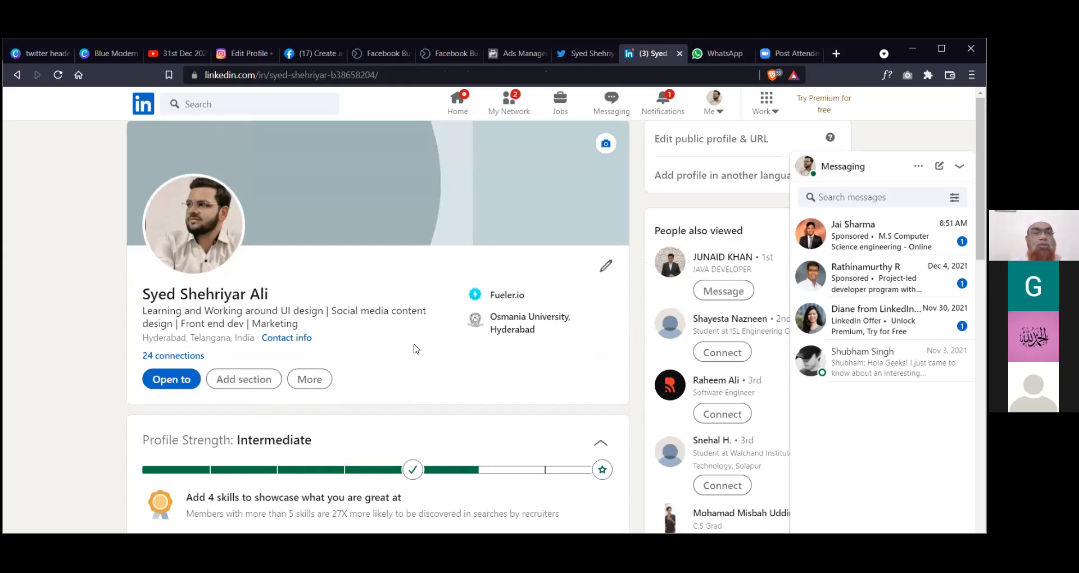
scroll(419, 355, "down", 1)
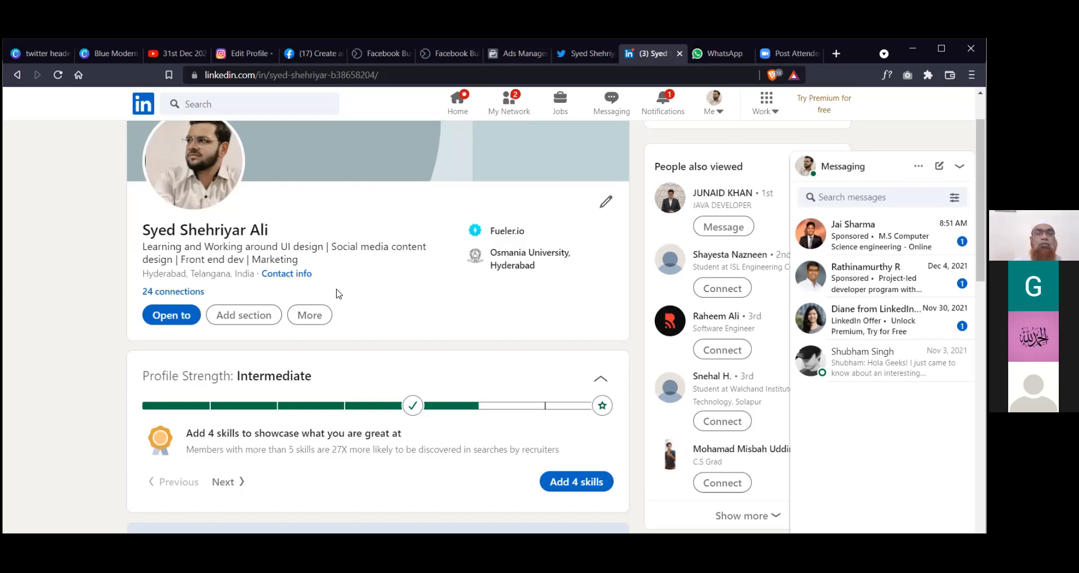
scroll(337, 294, "up", 1)
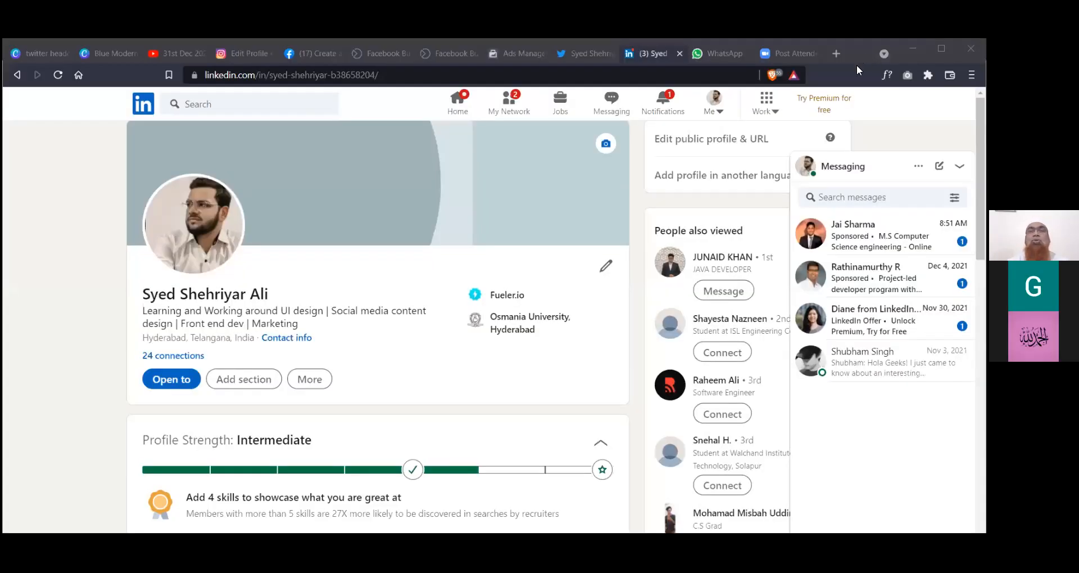
- Open the public profile and URL settings, replace the code ending the custom URL with "designs", and save it
left_click(670, 168)
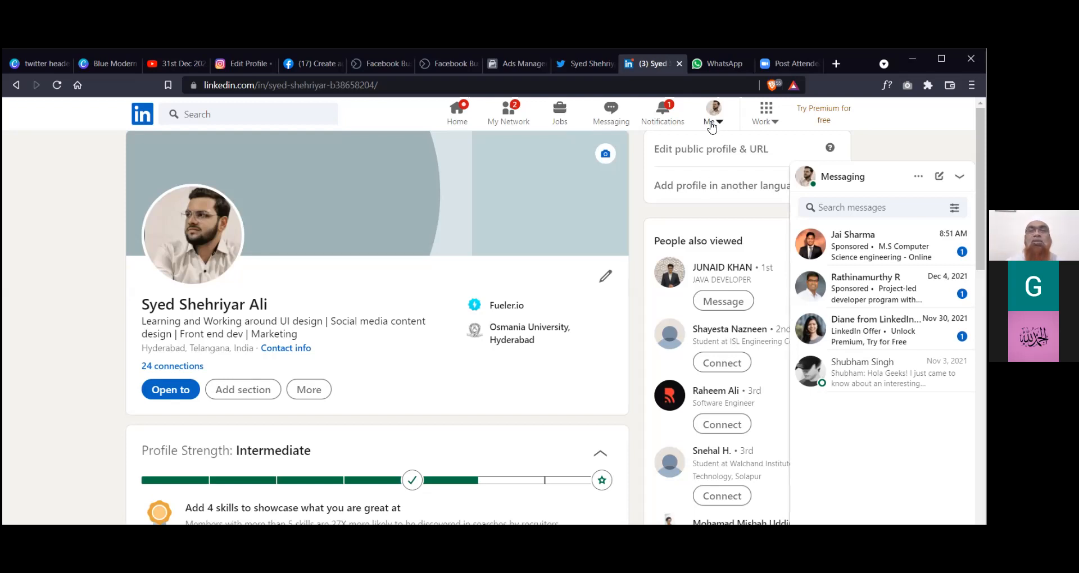
left_click(713, 153)
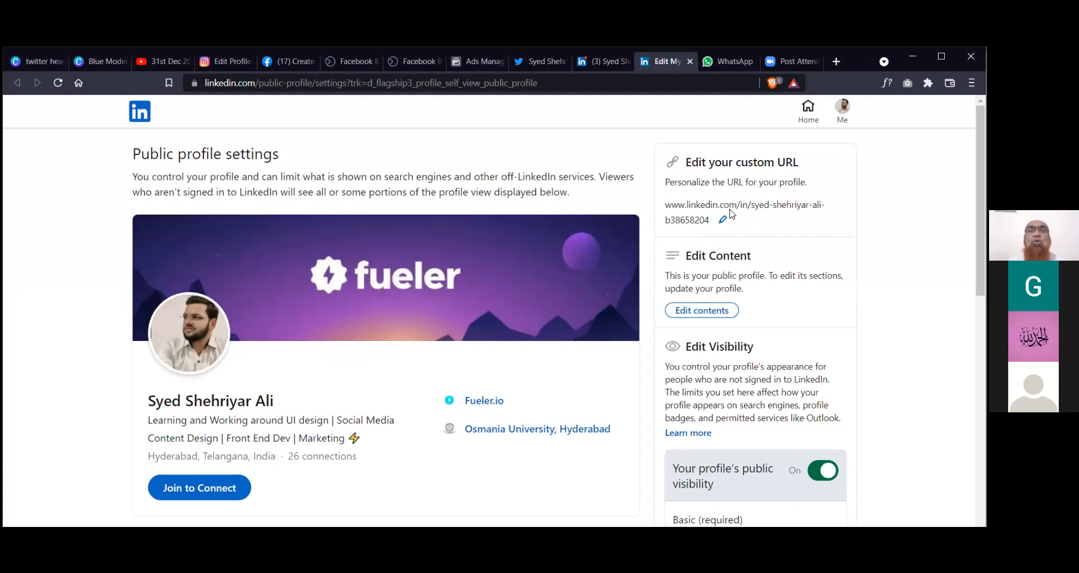
left_click(725, 220)
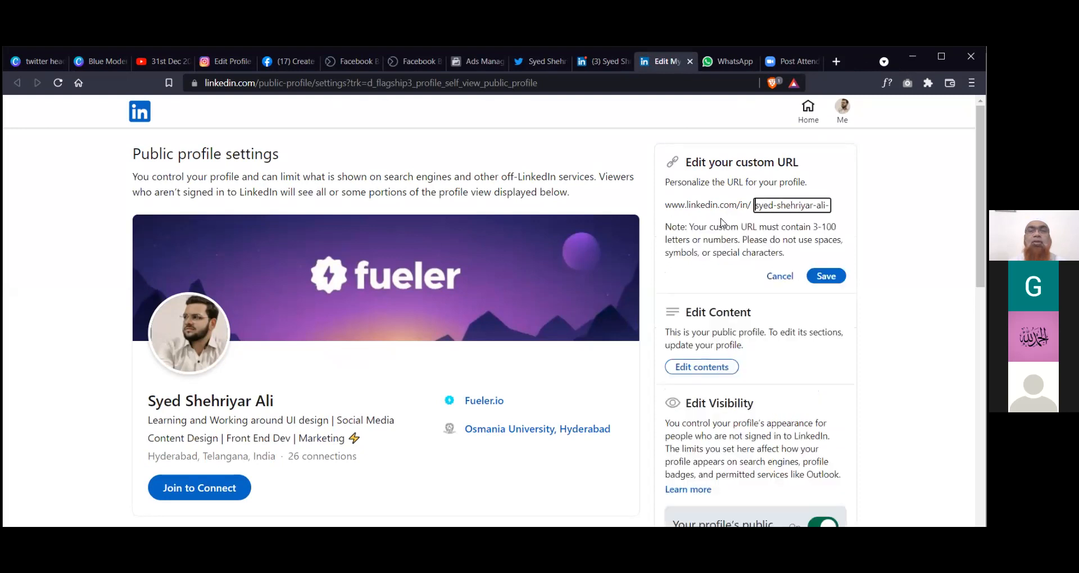
left_click_drag(766, 206, 843, 200)
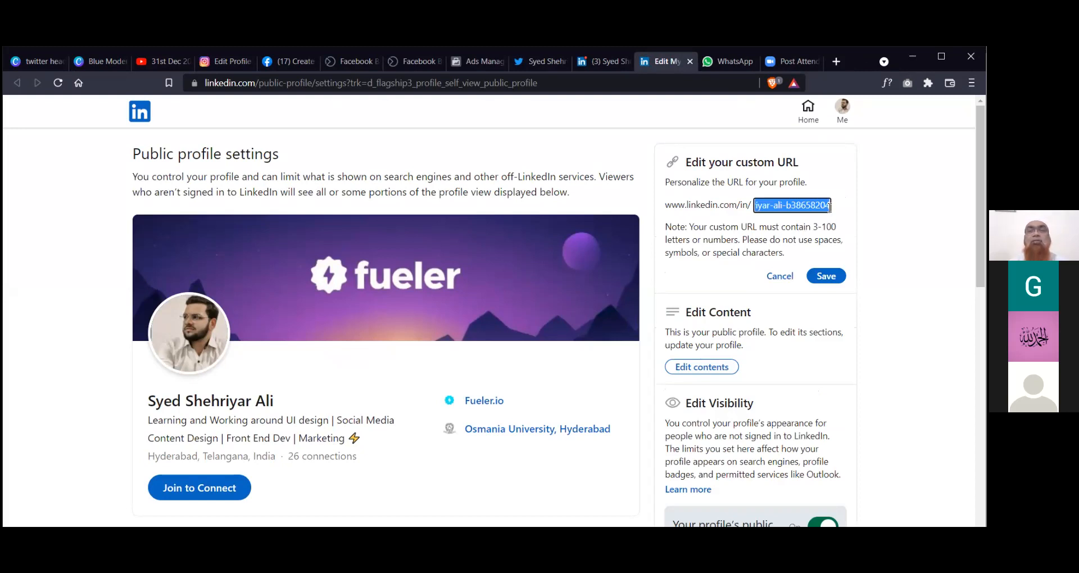
left_click(829, 207)
key("BackSpace")
key("BackSpace")
key("BackSpace")
key("BackSpace")
key("BackSpace")
key("BackSpace")
key("BackSpace")
key("BackSpace")
key("BackSpace")
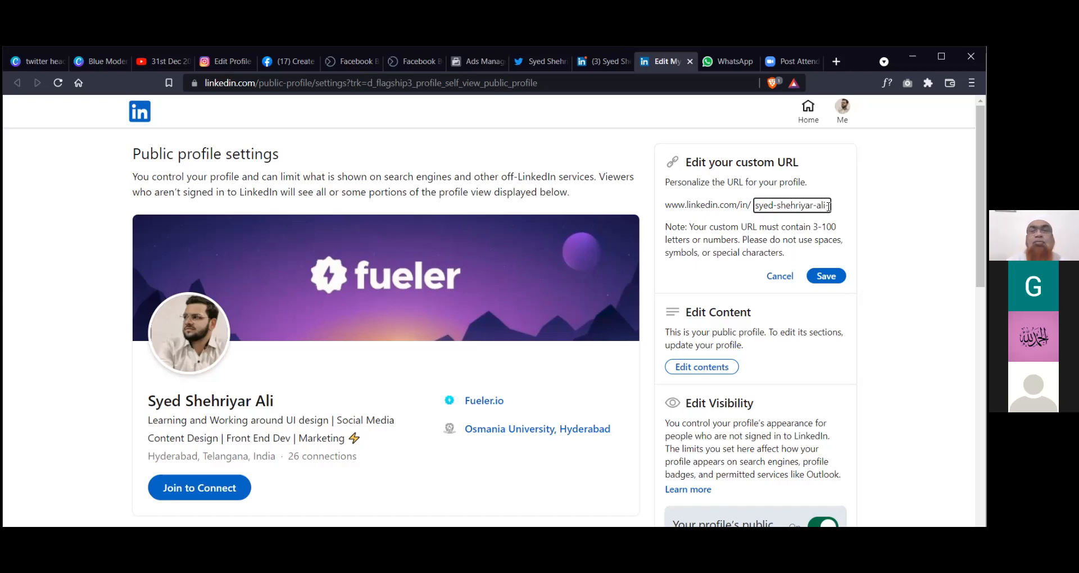
type("des")
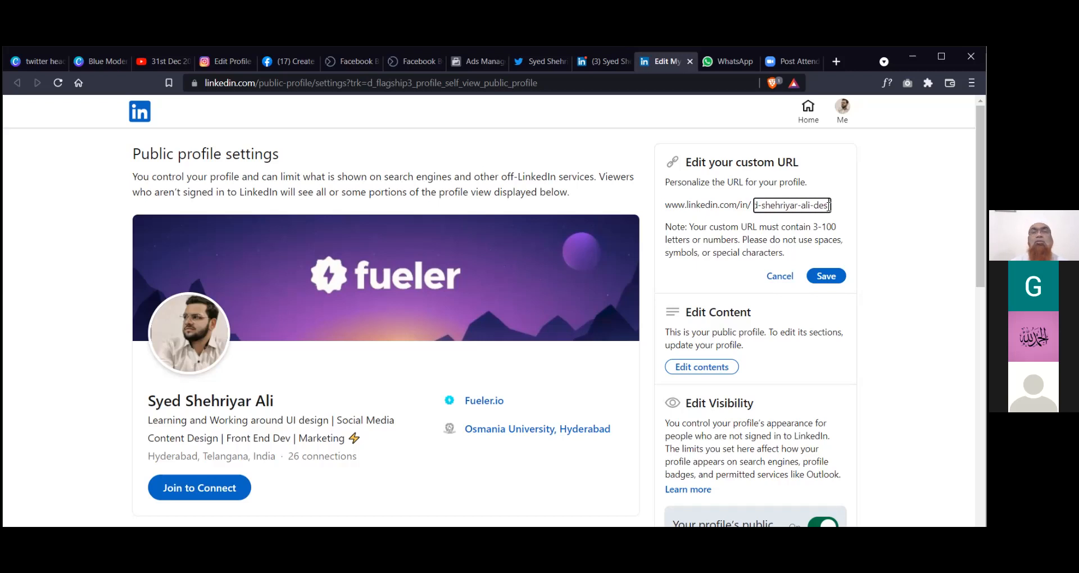
type("igns")
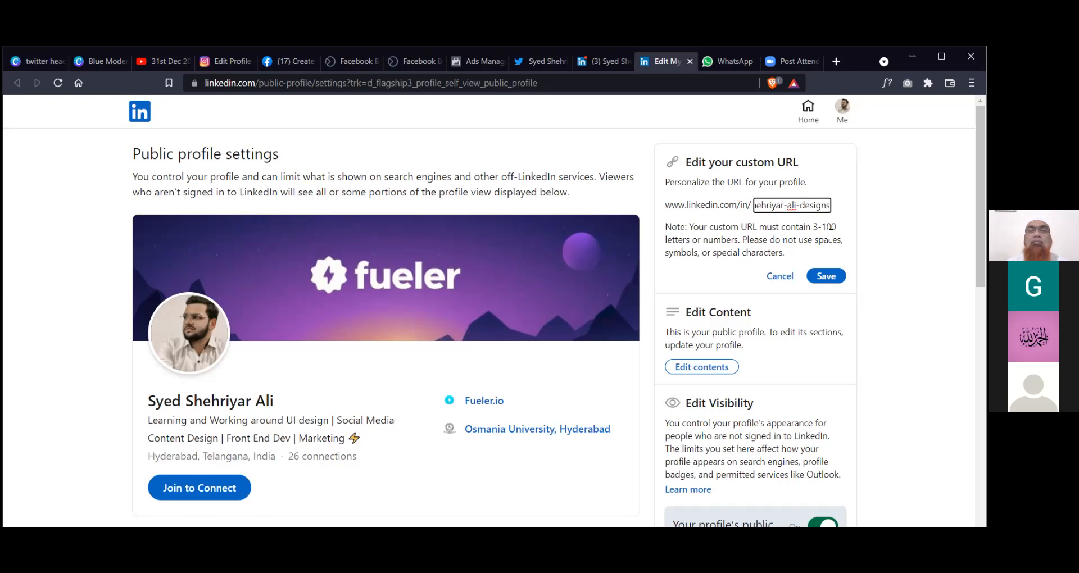
left_click(826, 276)
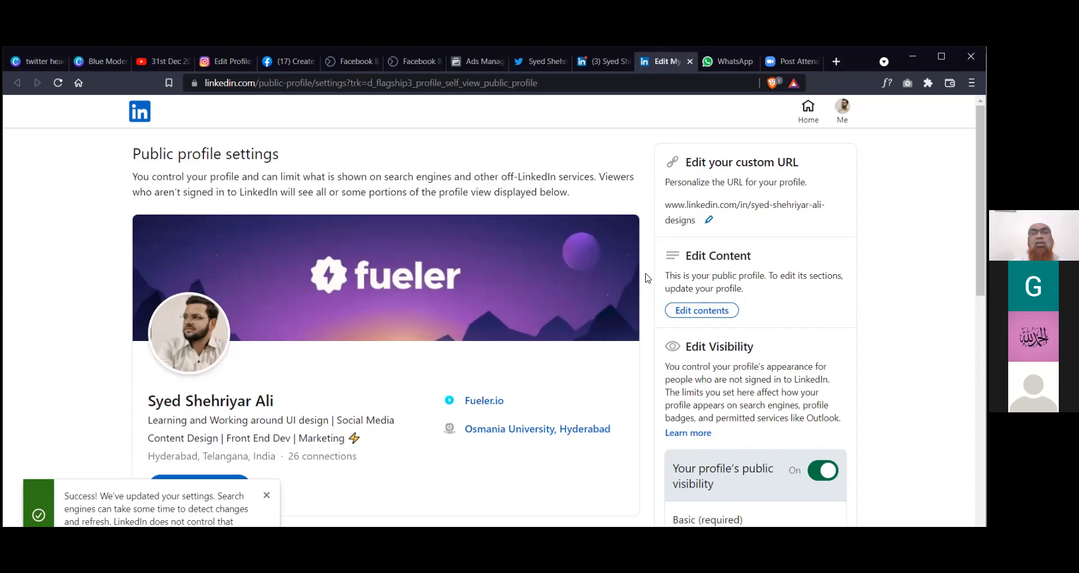
- Look over the content and visibility options of the public profile settings
scroll(662, 357, "down", 1)
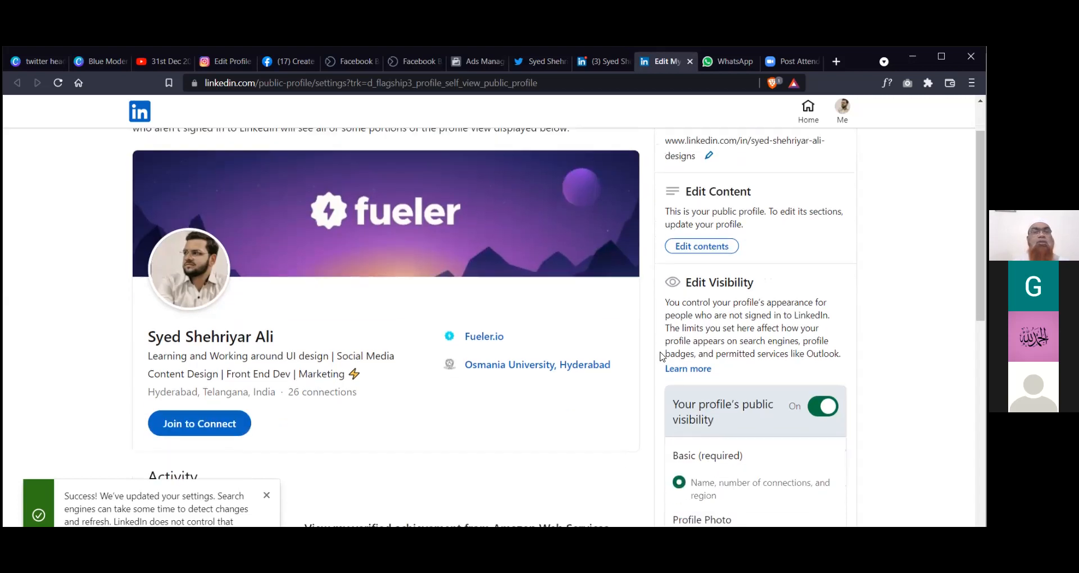
scroll(659, 369, "down", 1)
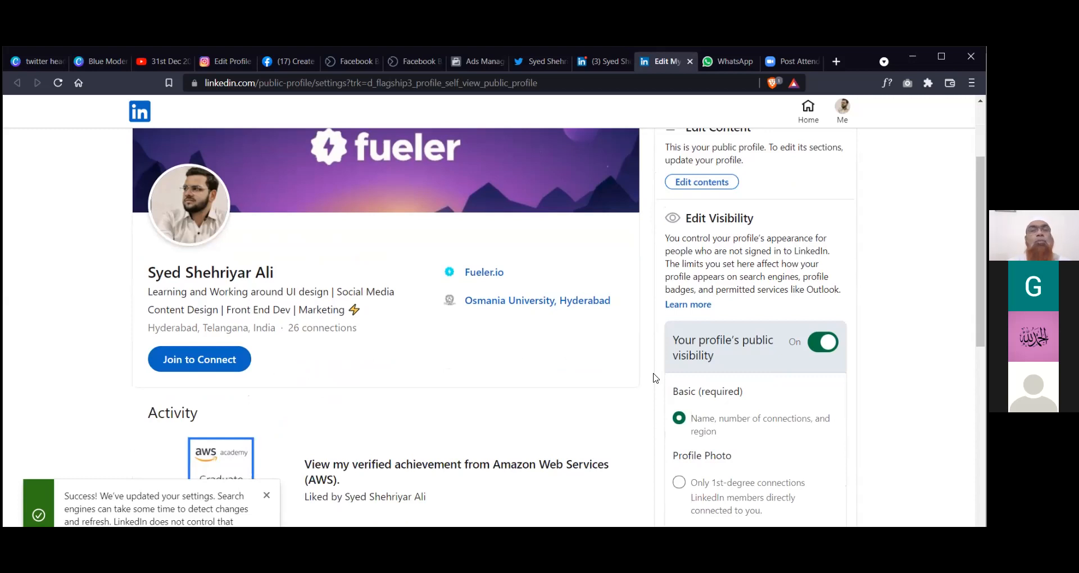
scroll(315, 257, "up", 2)
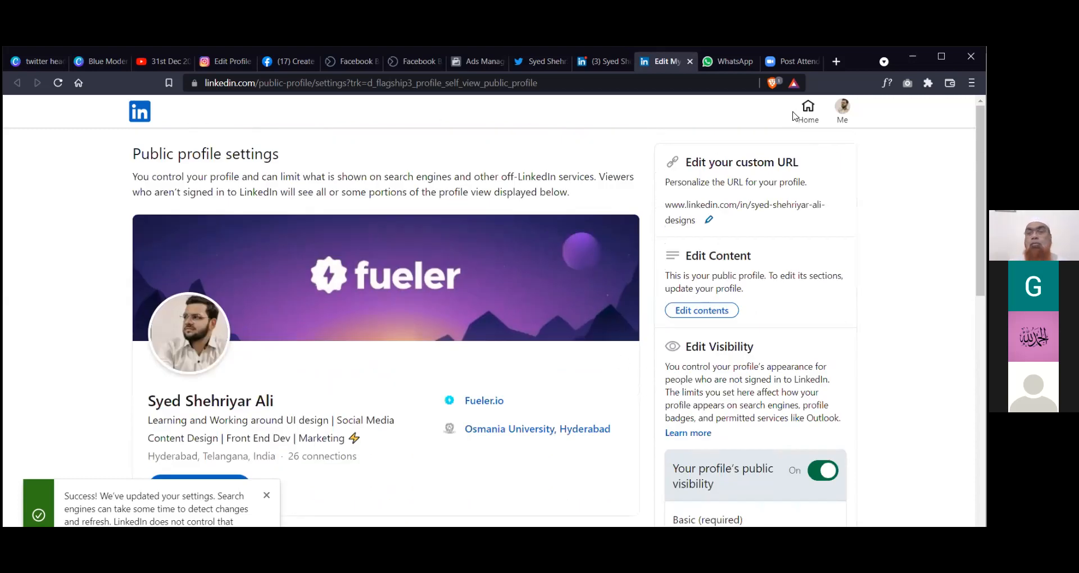
- Return to the home feed and open the account owner's own profile page for viewing
left_click(808, 111)
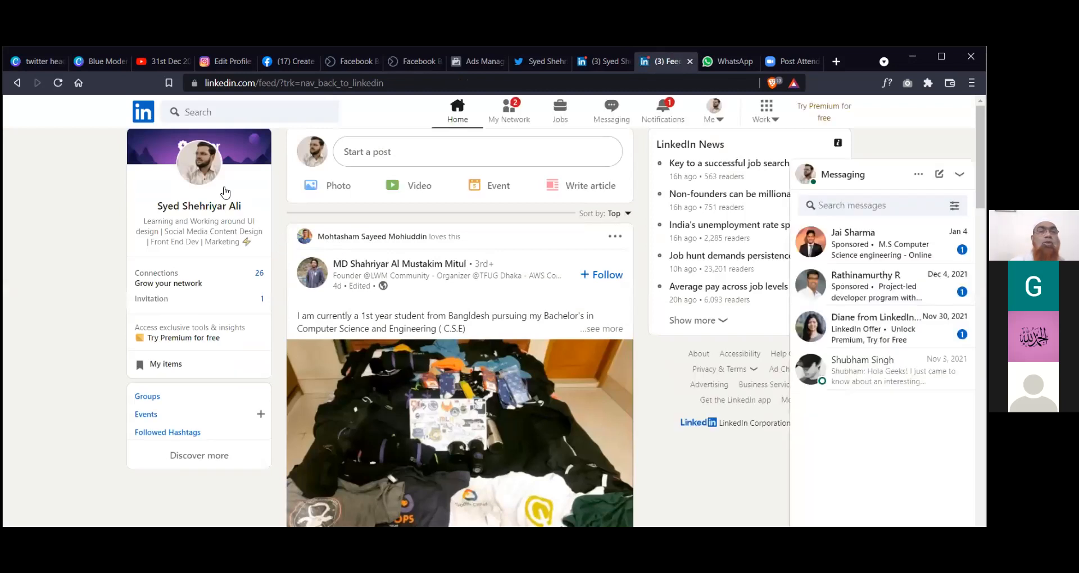
left_click(192, 168)
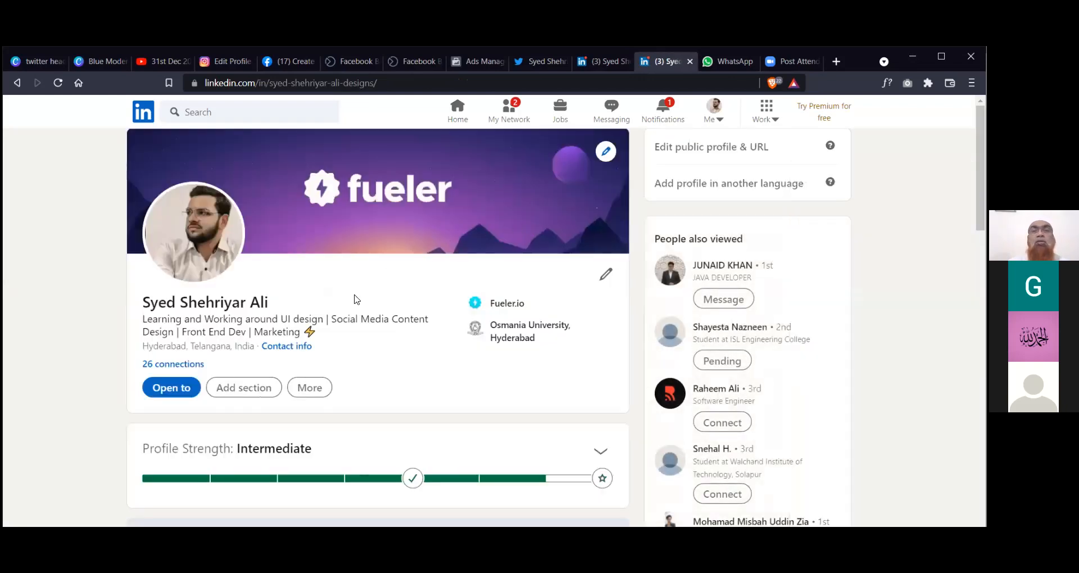
scroll(293, 357, "down", 1)
scroll(294, 359, "up", 1)
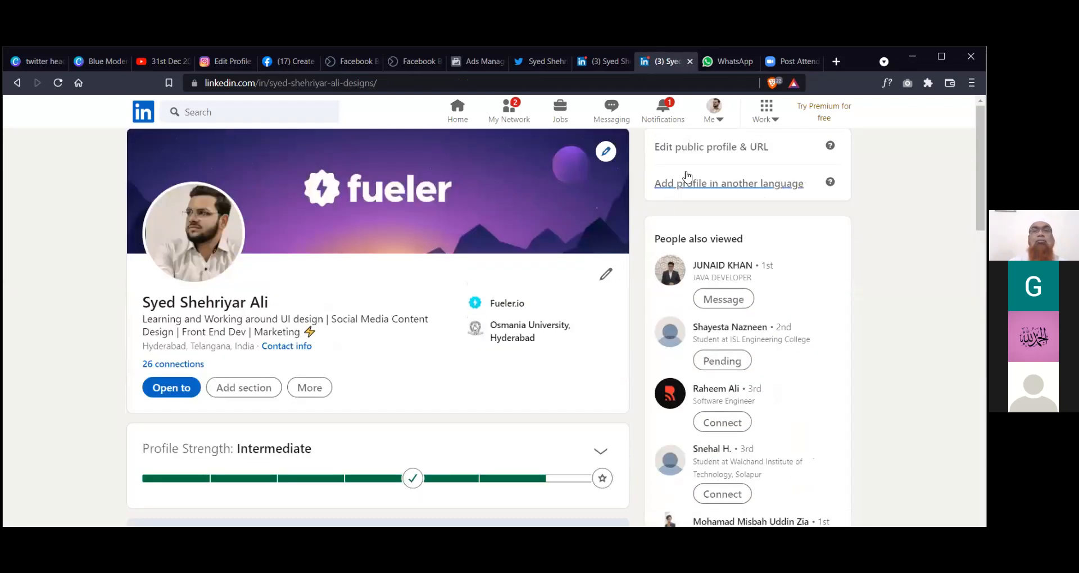
- Open the account's posts and activity page and review its all activity, posts and articles views
left_click(717, 117)
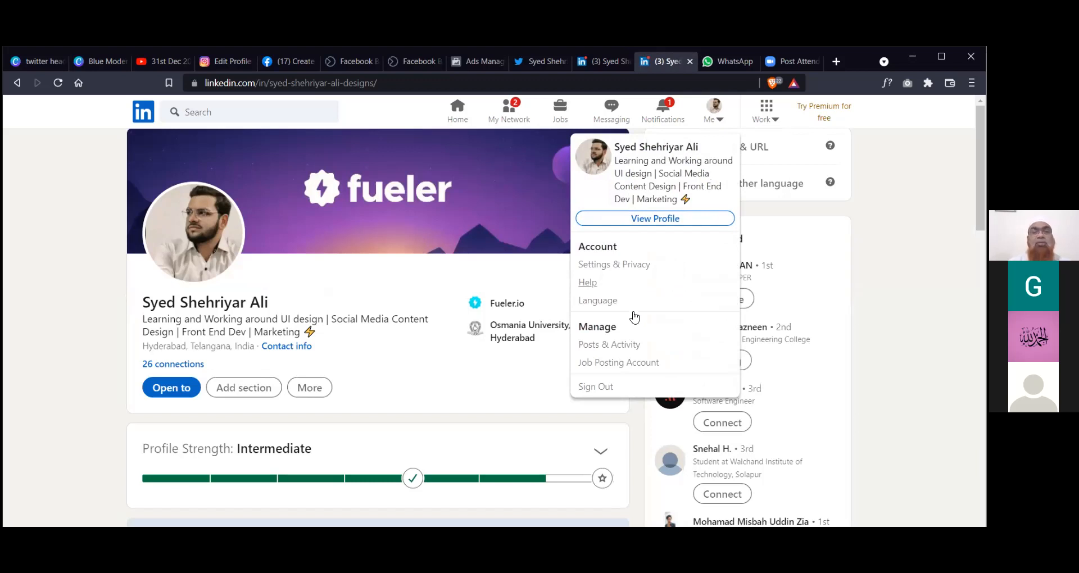
left_click(629, 344)
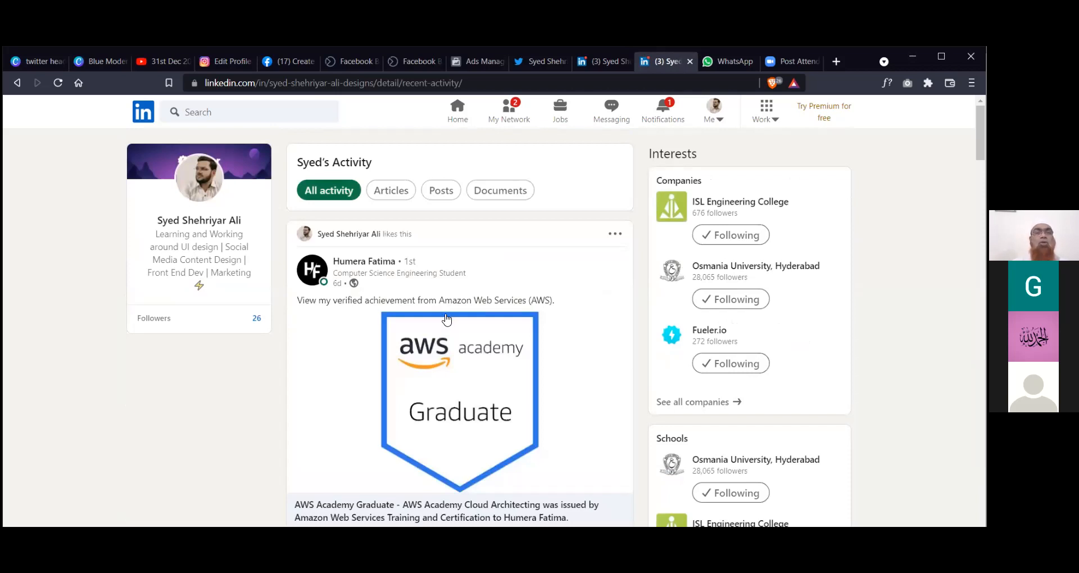
scroll(447, 319, "down", 3)
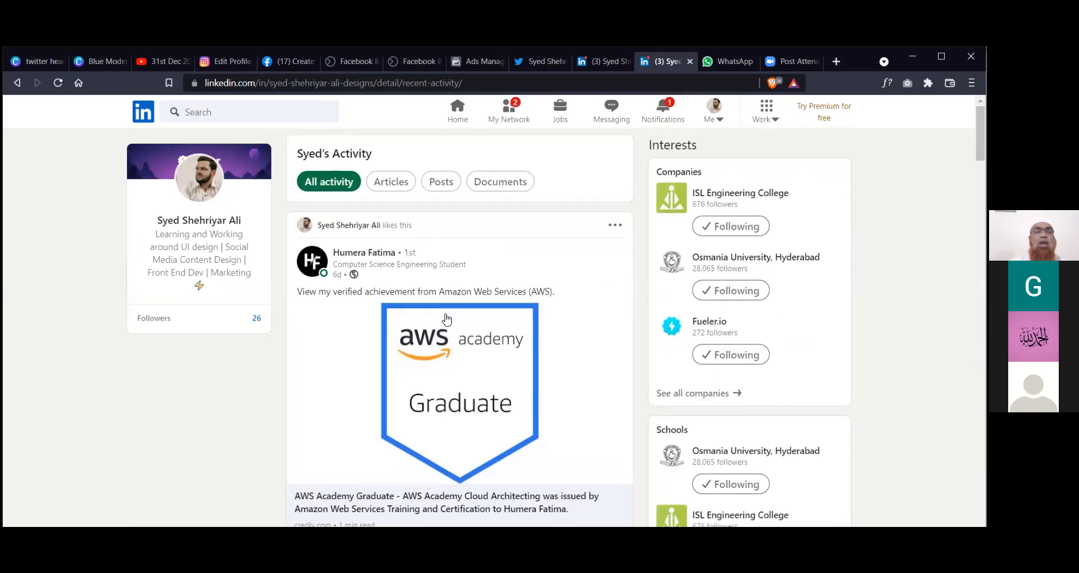
scroll(446, 319, "up", 3)
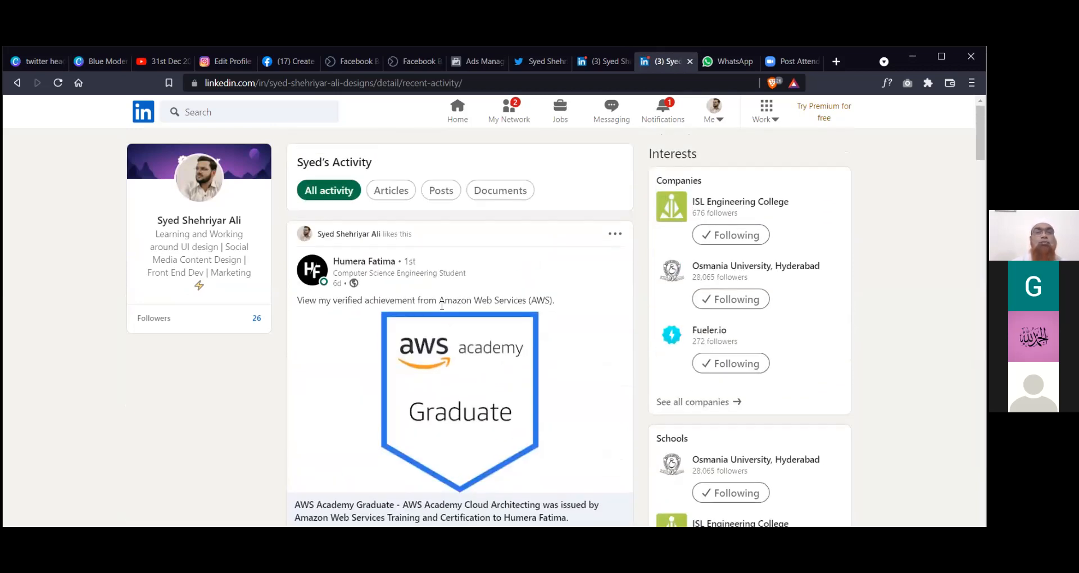
left_click(436, 192)
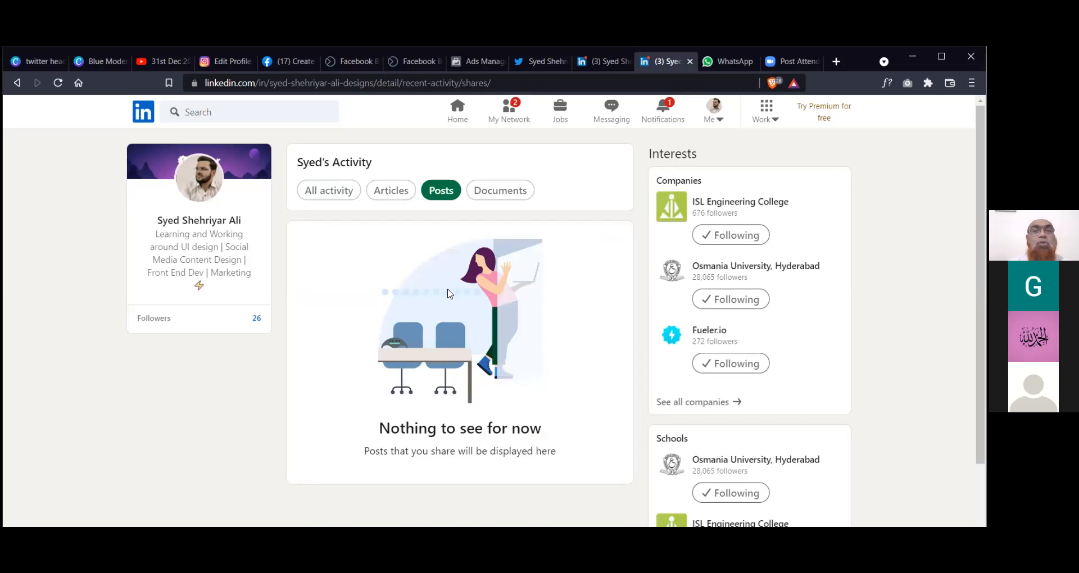
scroll(450, 294, "down", 1)
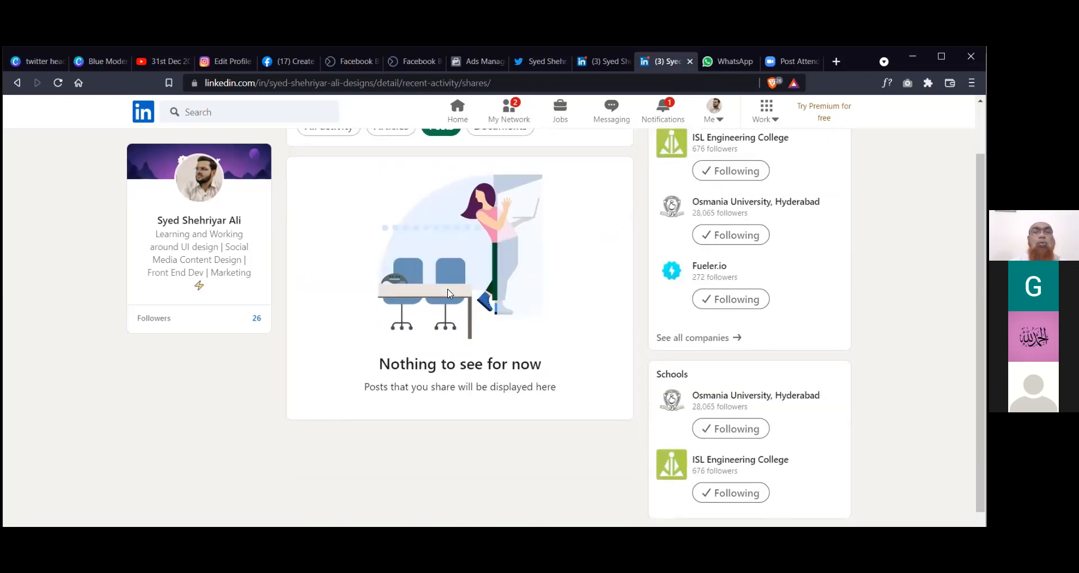
scroll(450, 294, "up", 1)
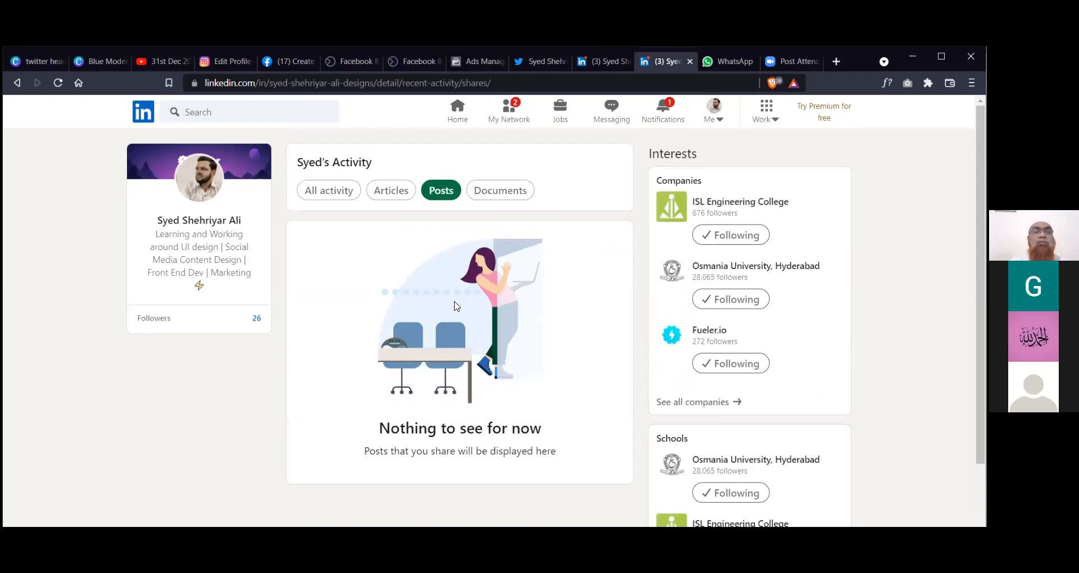
left_click(400, 196)
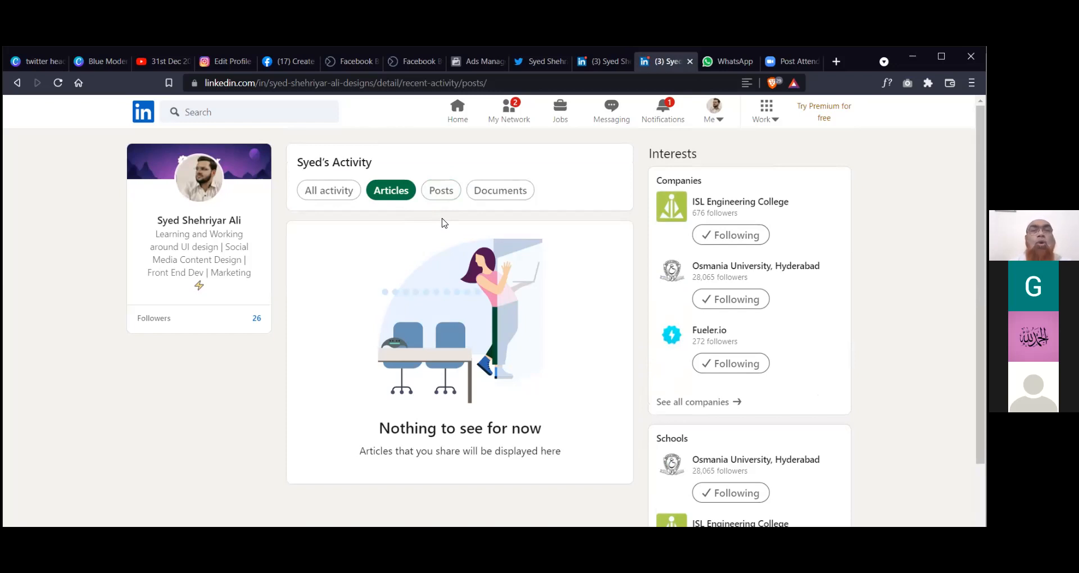
- Return to the home feed, view the form for creating a post, and close it without posting
left_click(452, 107)
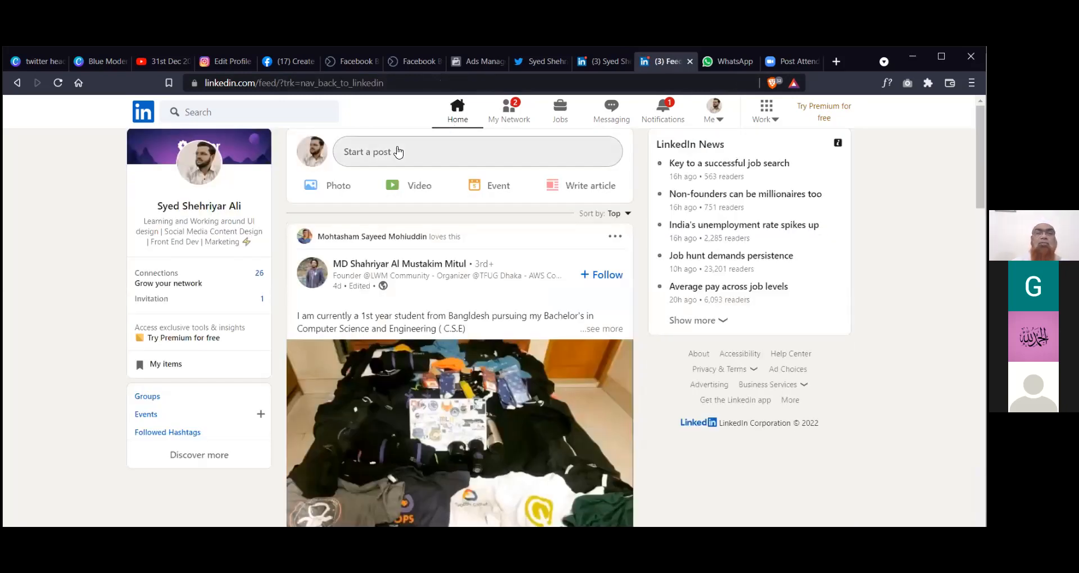
left_click(398, 152)
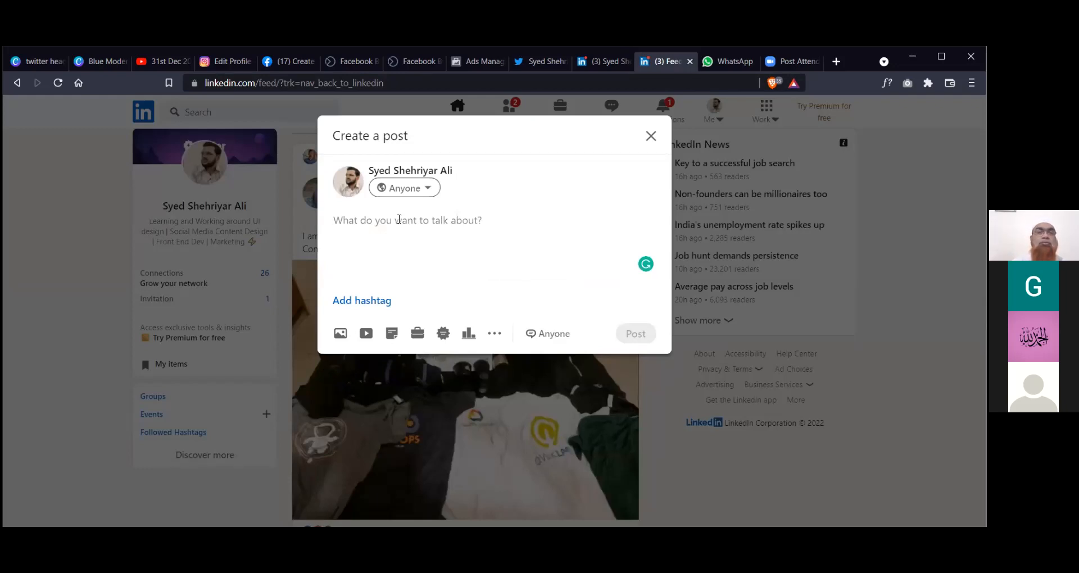
left_click(650, 137)
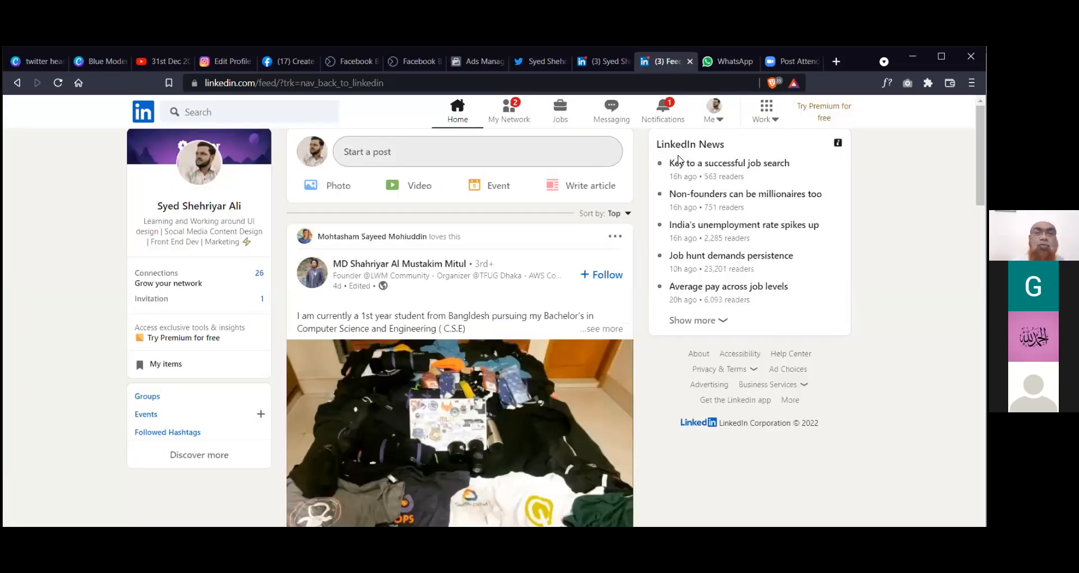
- Start writing a new article from the home feed and activate its headline for text entry
left_click(576, 194)
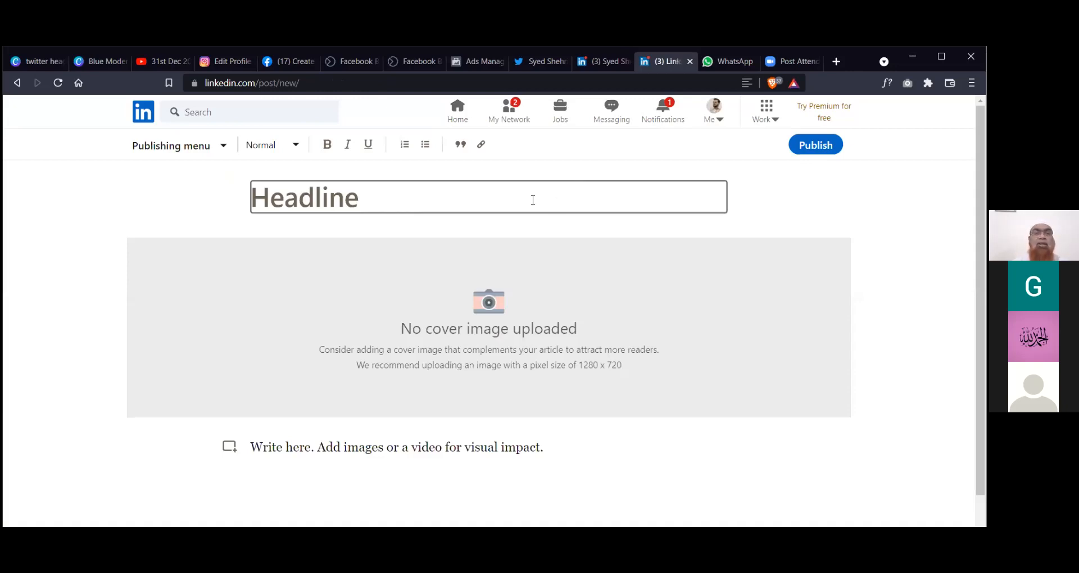
left_click(533, 200)
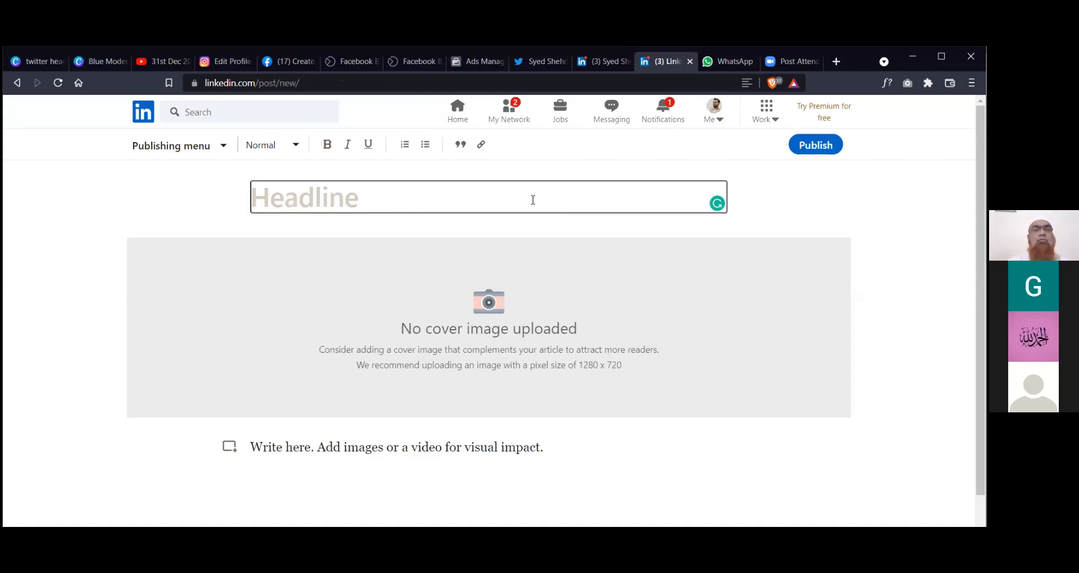
type("Ste")
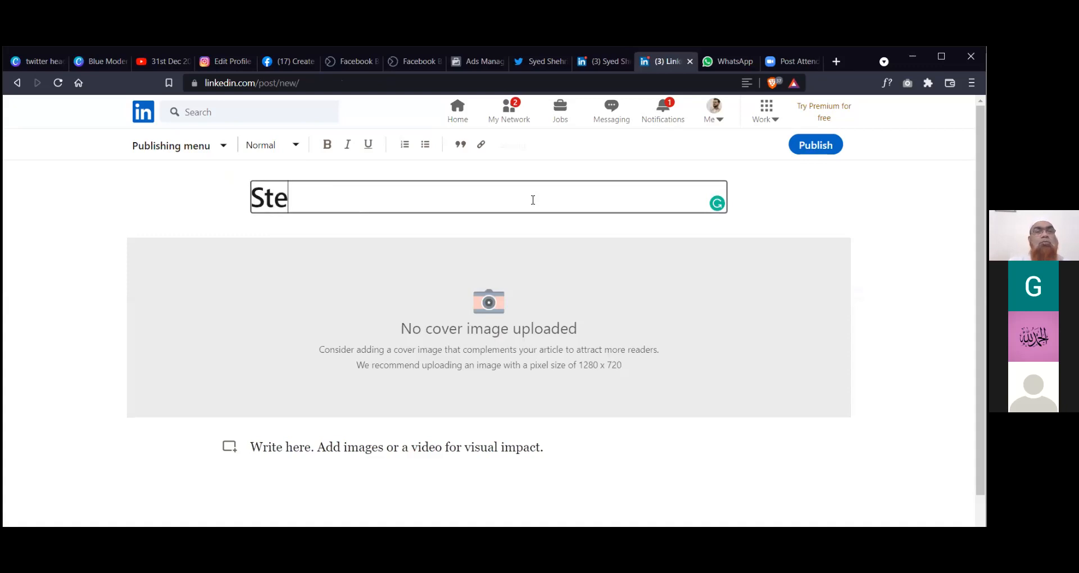
type("ps")
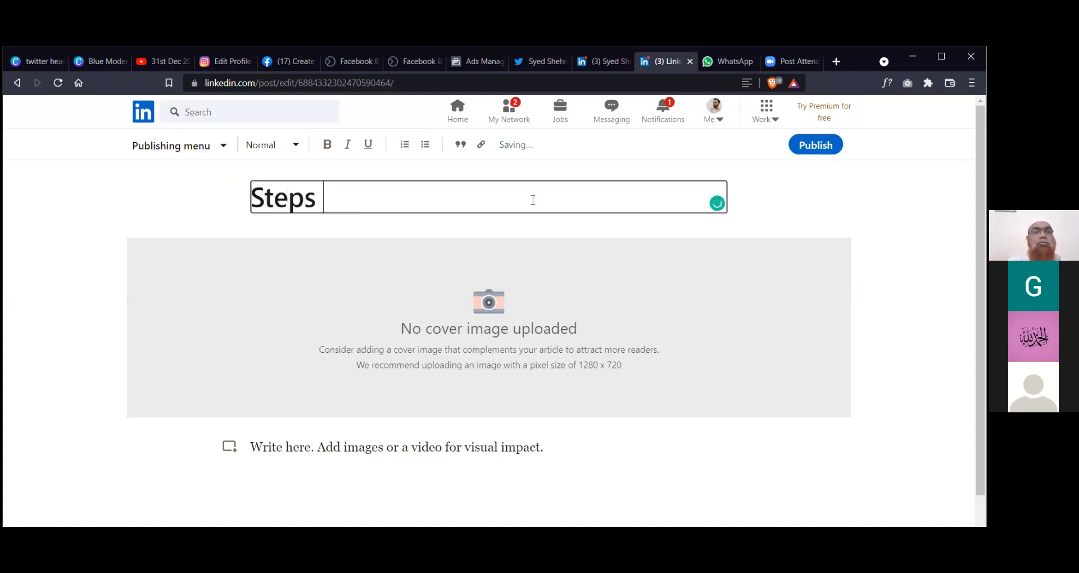
key("ctrl+a")
key("BackSpace")
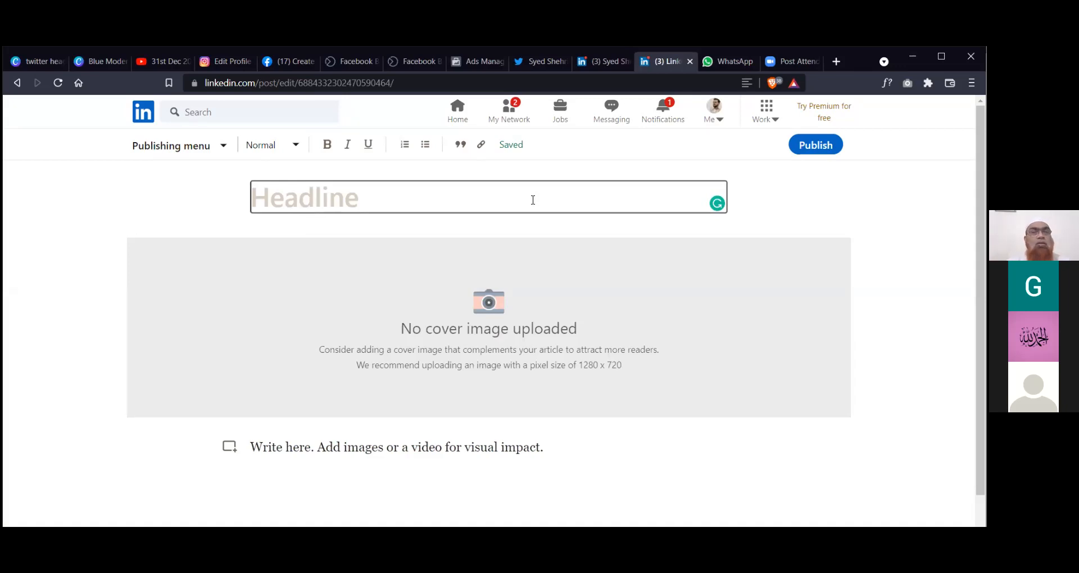
- Enter "Things you should do as a Beginner in UI Design" as the article's headline
type("Thi")
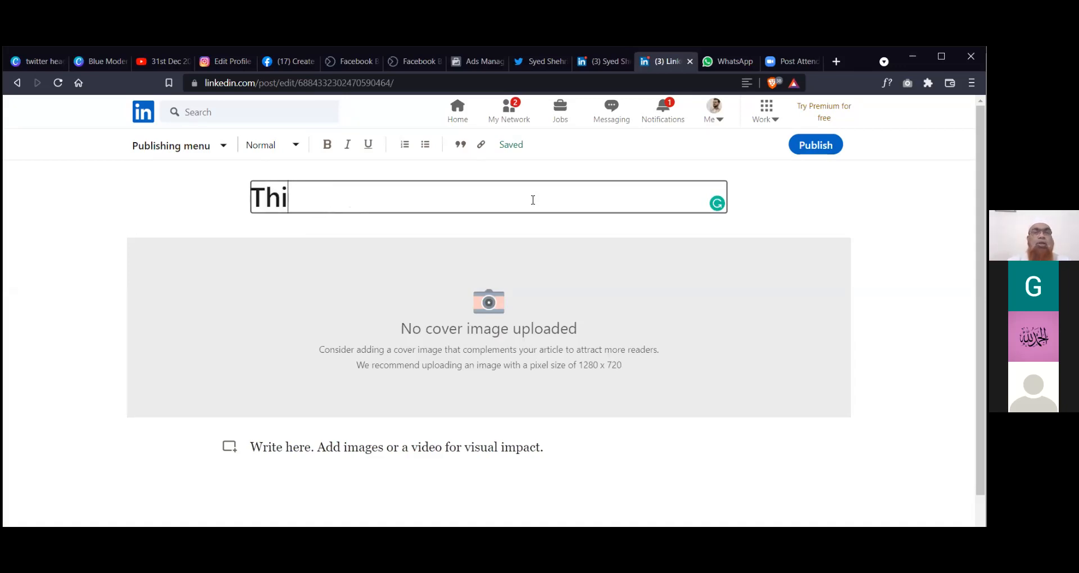
type("ngs you shoulf")
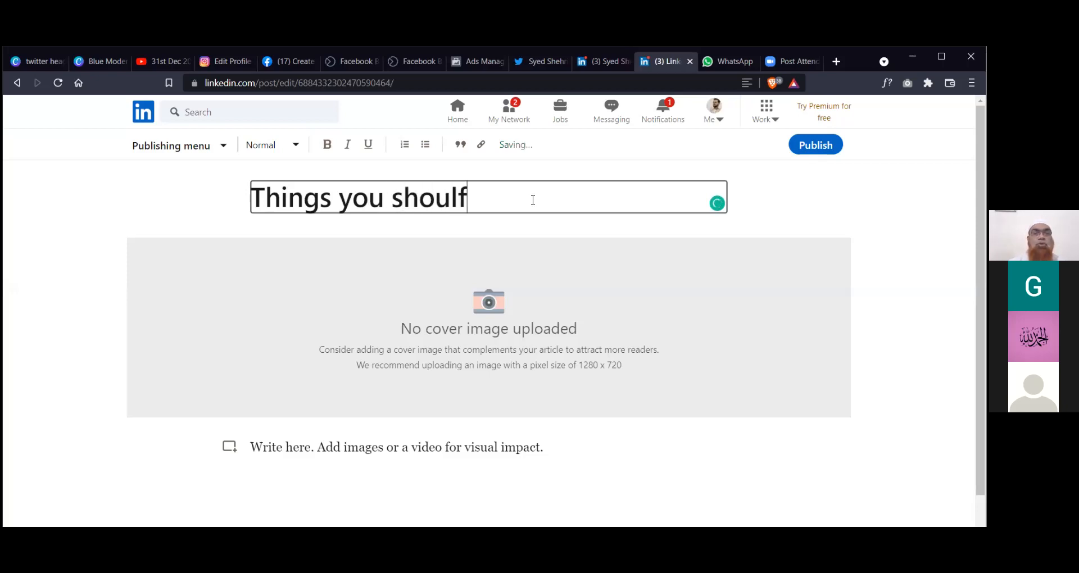
key("BackSpace")
type("d do as a")
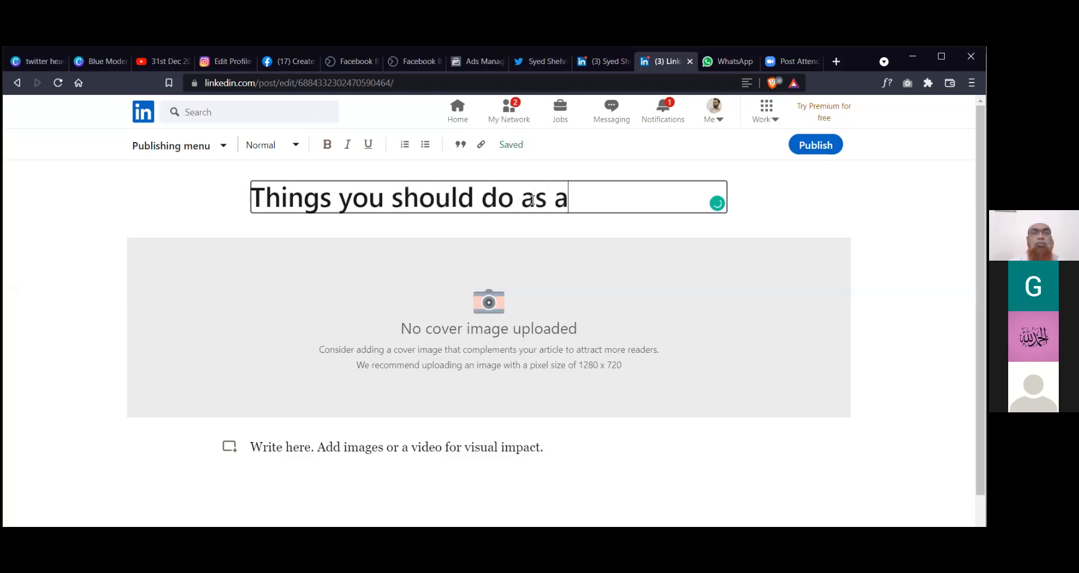
type(" Begi")
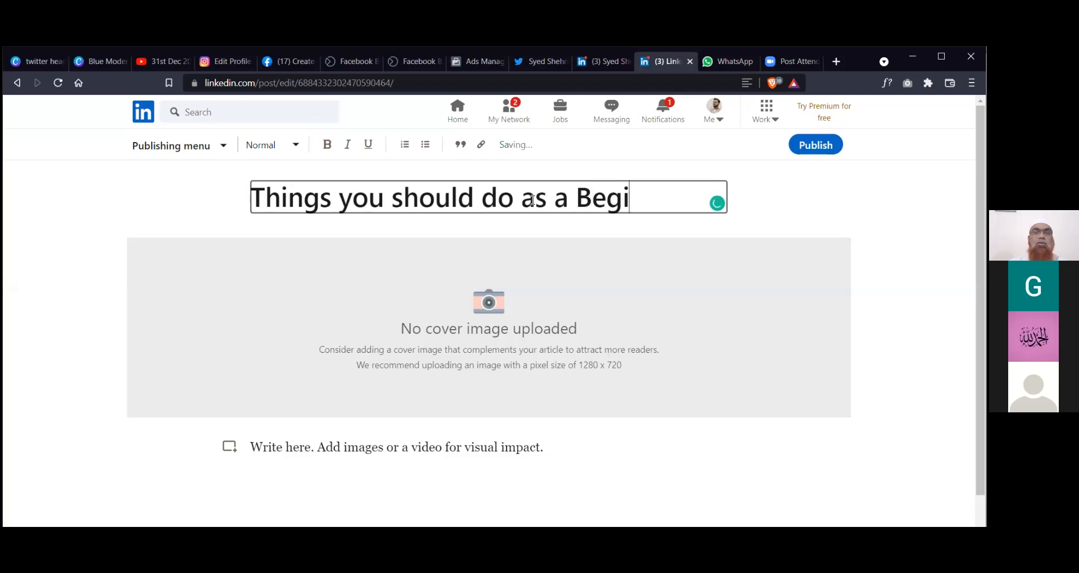
type("nner in")
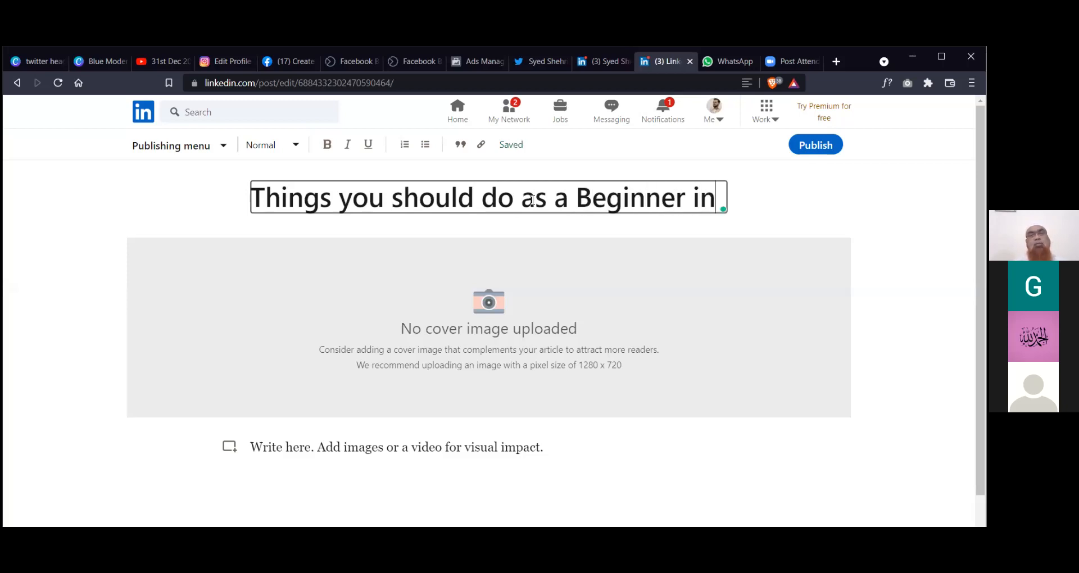
type(" UI ")
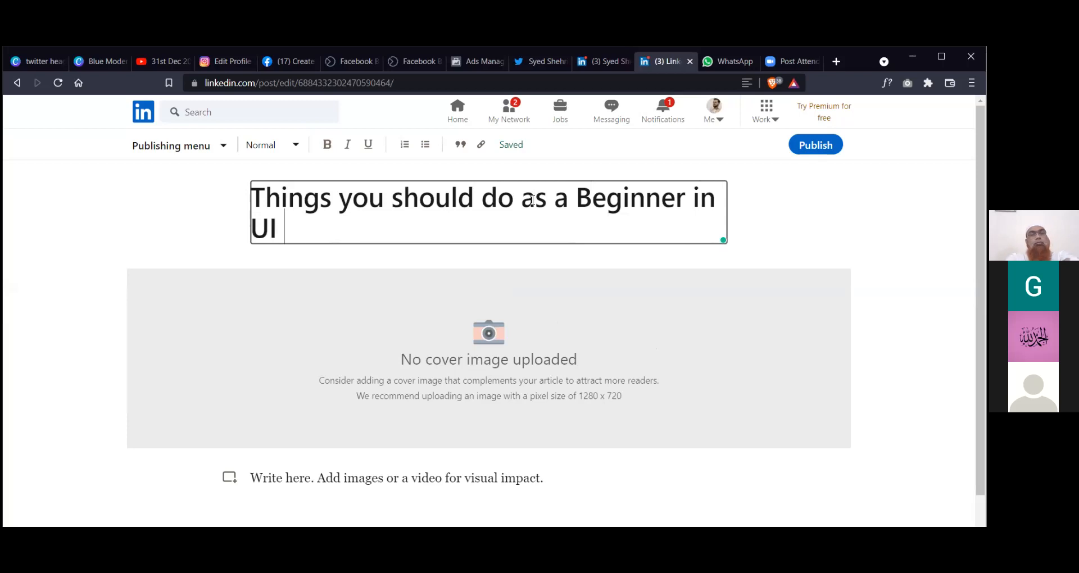
type("Design")
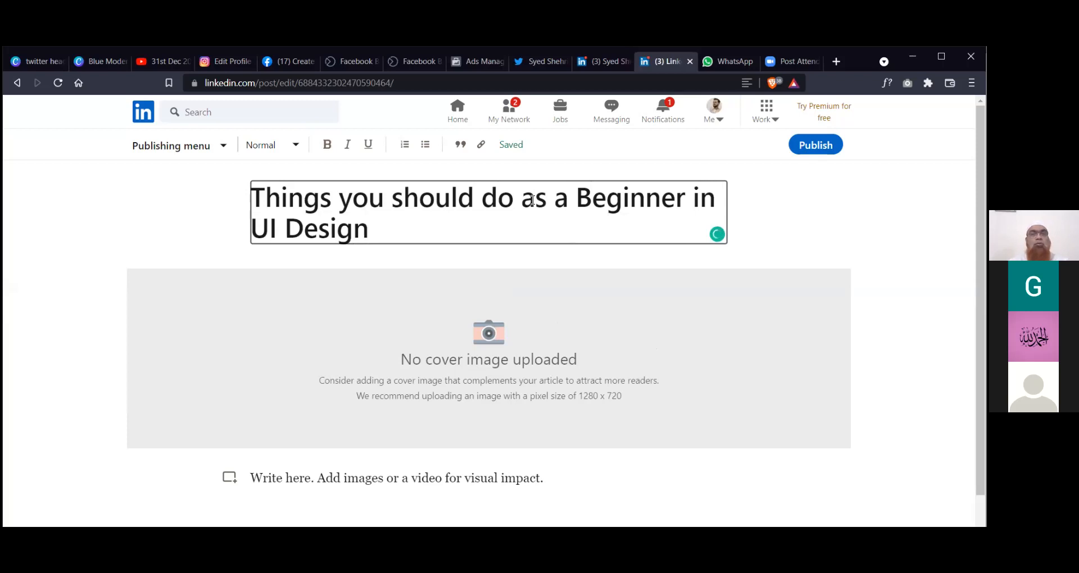
- Upload the image "Series- designer" from Desktop > Fueler Projects > T3- 5 twitter banners as the article's cover image
left_click(491, 336)
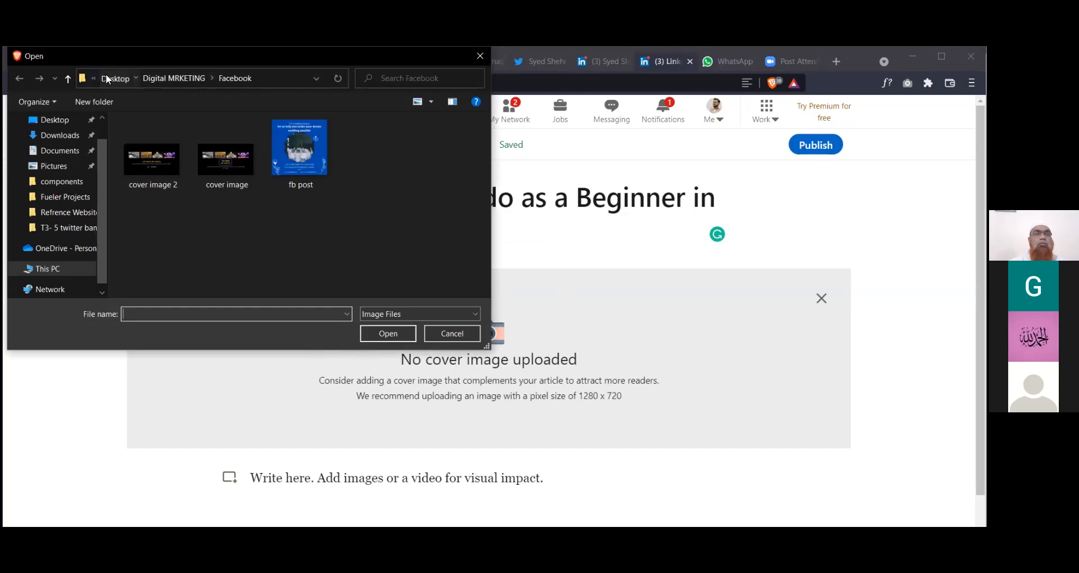
left_click(117, 79)
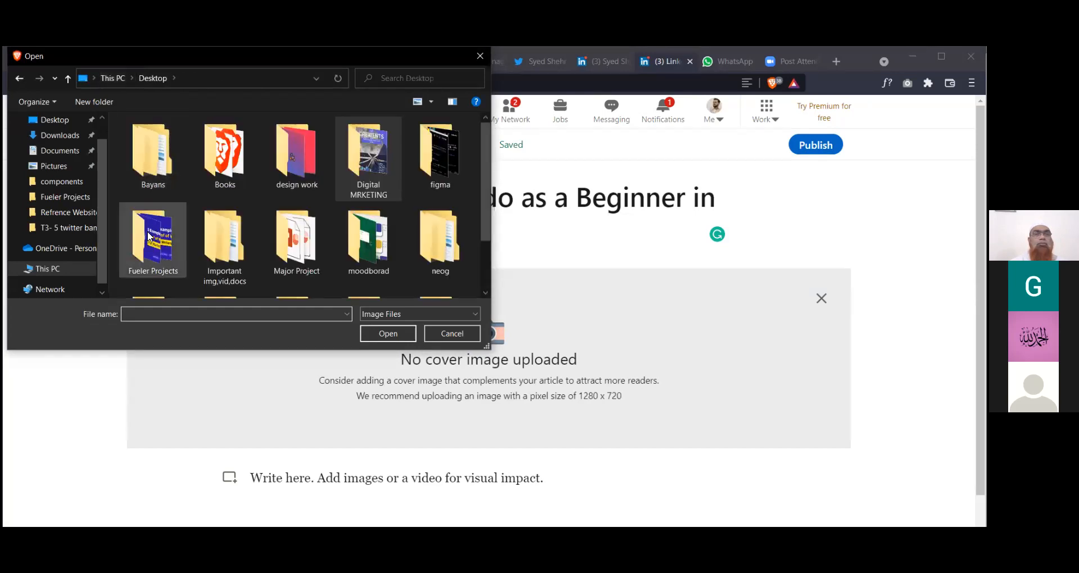
double_click(147, 231)
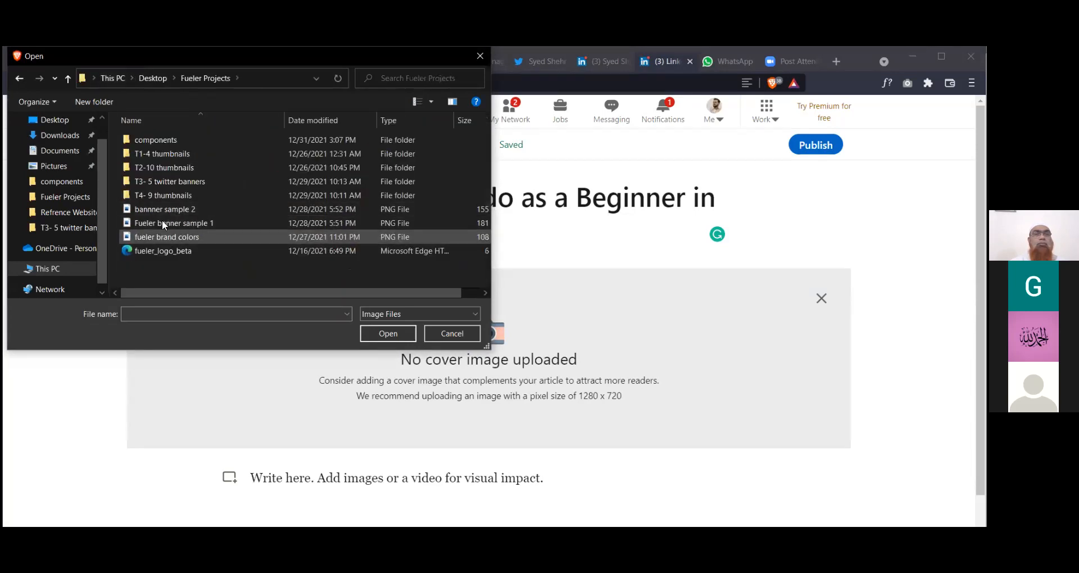
double_click(161, 168)
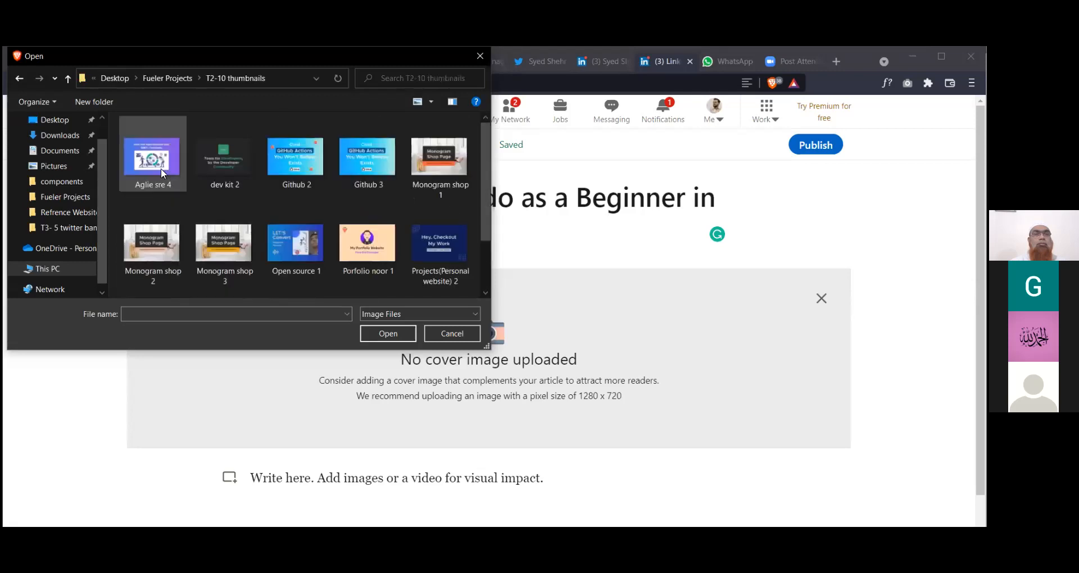
left_click(147, 81)
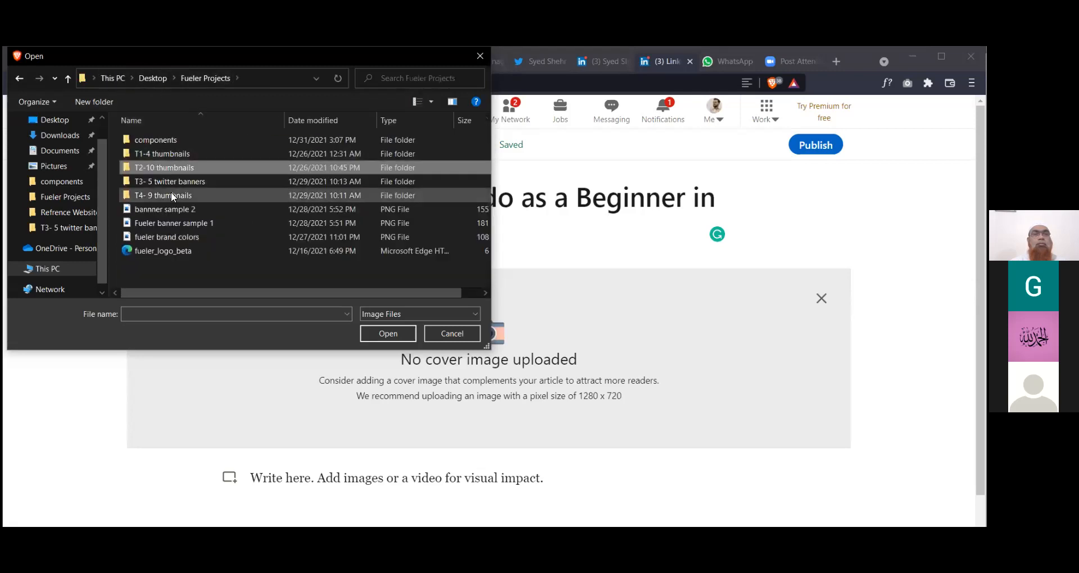
double_click(172, 180)
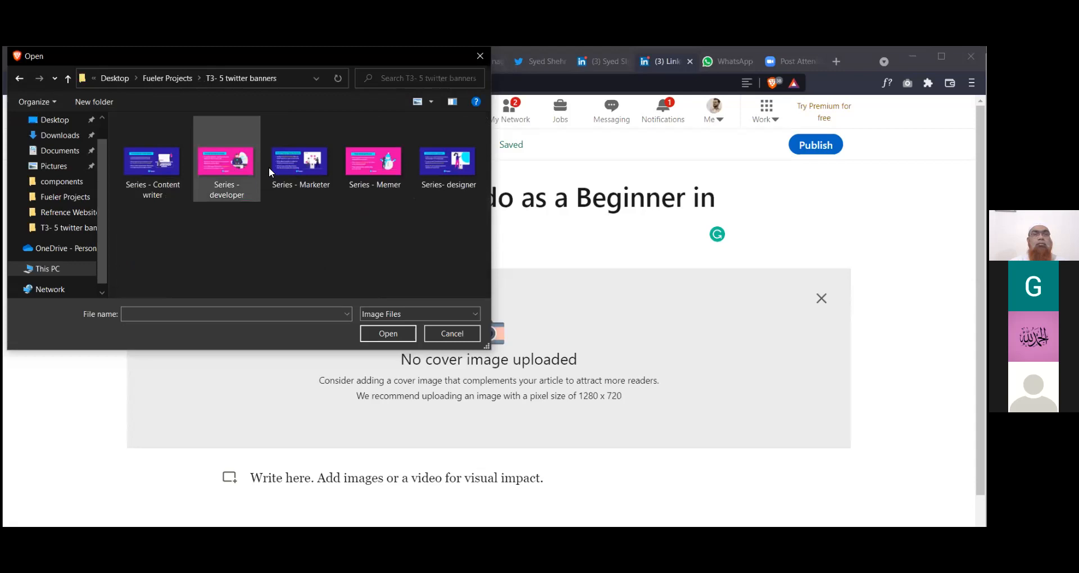
left_click(456, 170)
left_click(393, 335)
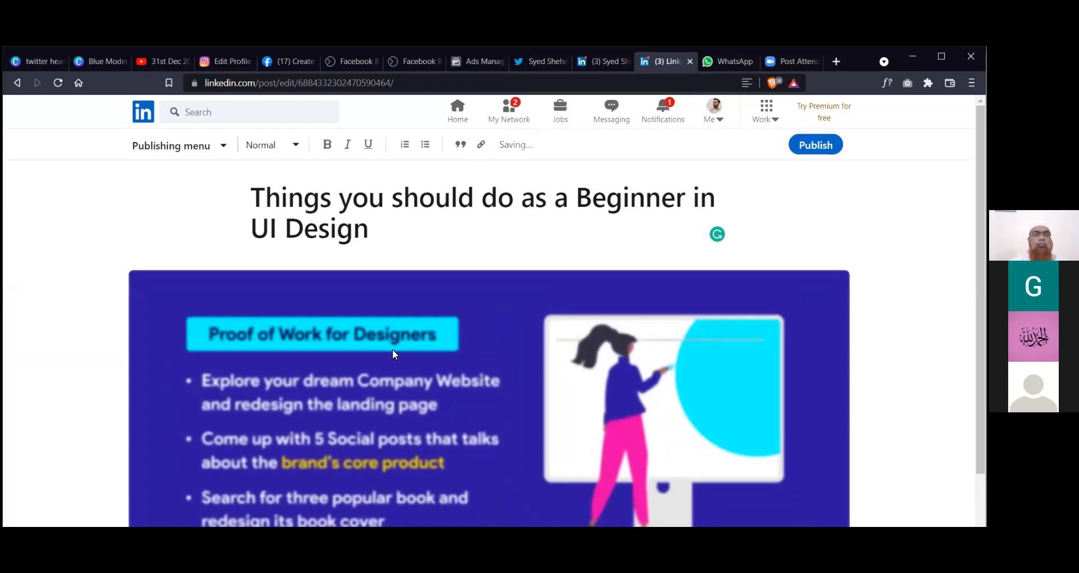
- Review the article's cover image and the empty body text area below it
scroll(390, 356, "down", 2)
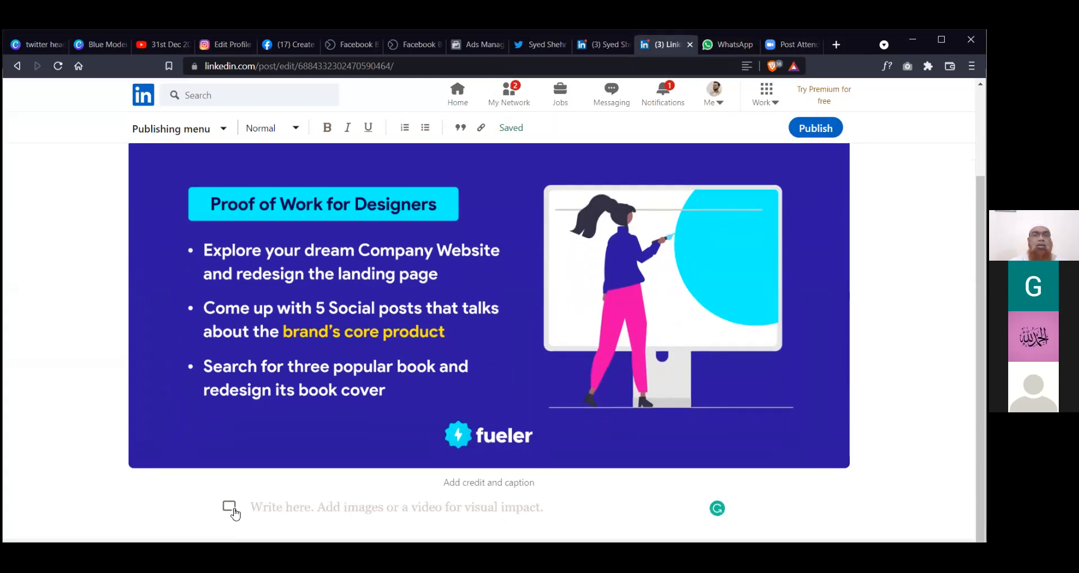
left_click(264, 507)
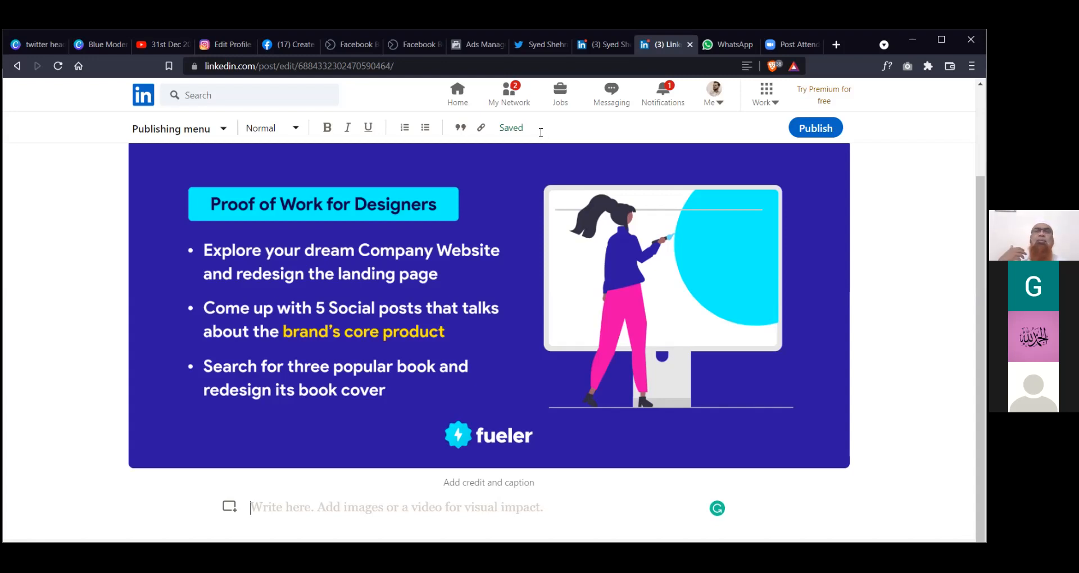
key("alt+Tab")
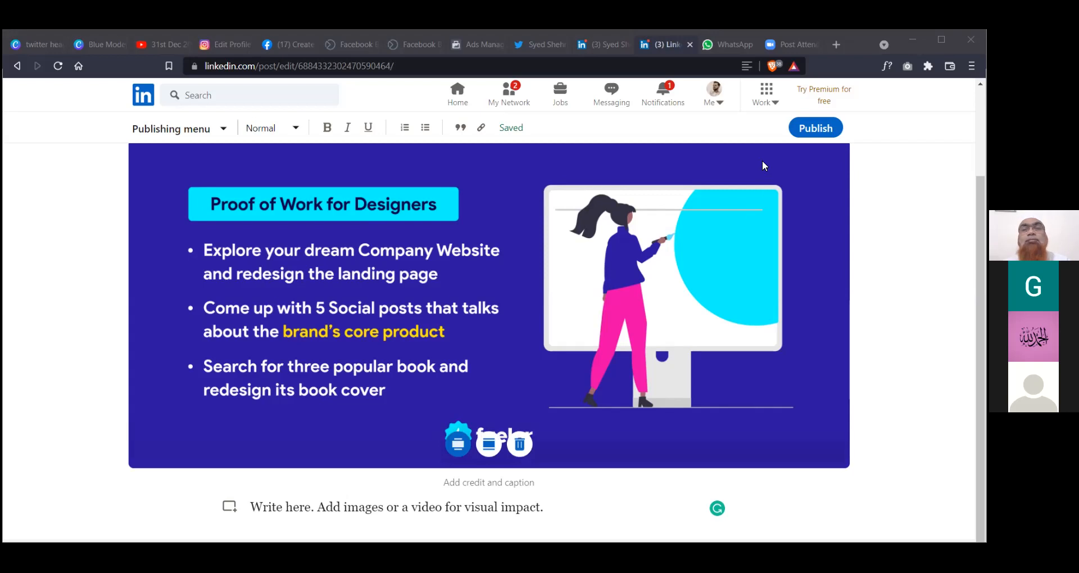
- Start creating a company page and choose the small business page type
left_click(776, 104)
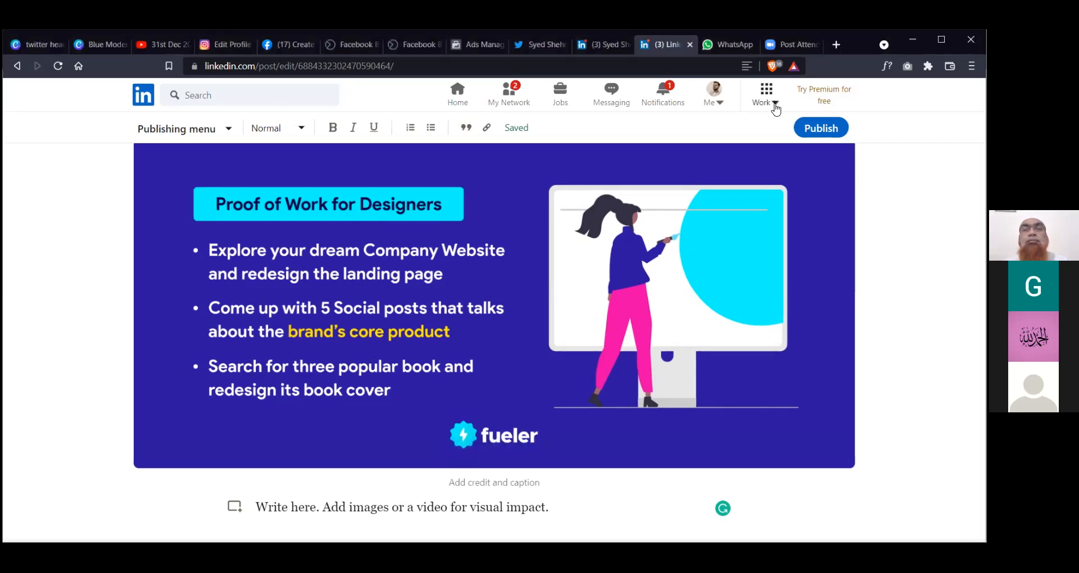
left_click(776, 107)
left_click(776, 107)
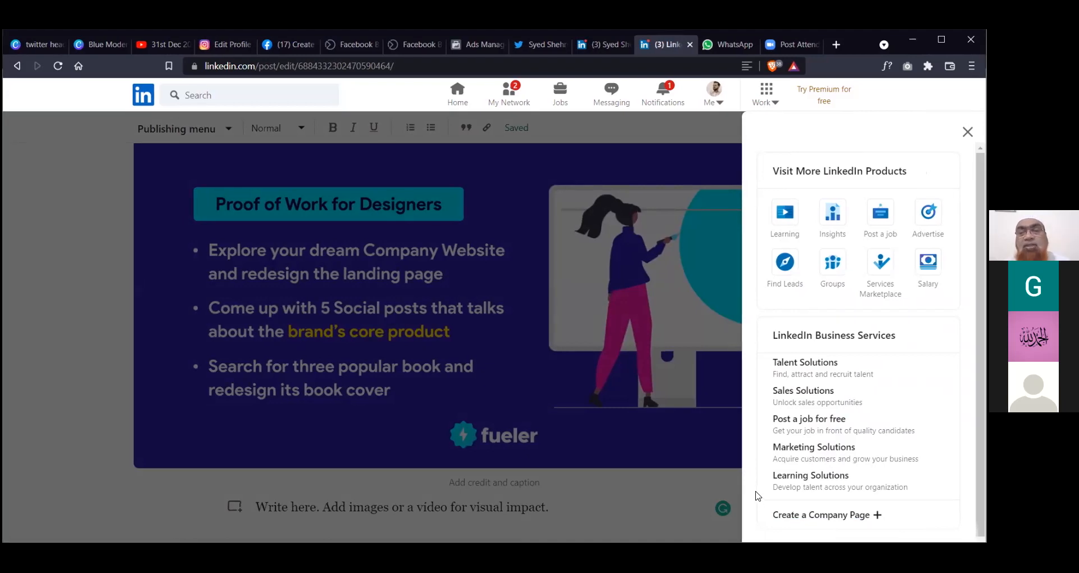
left_click(807, 517)
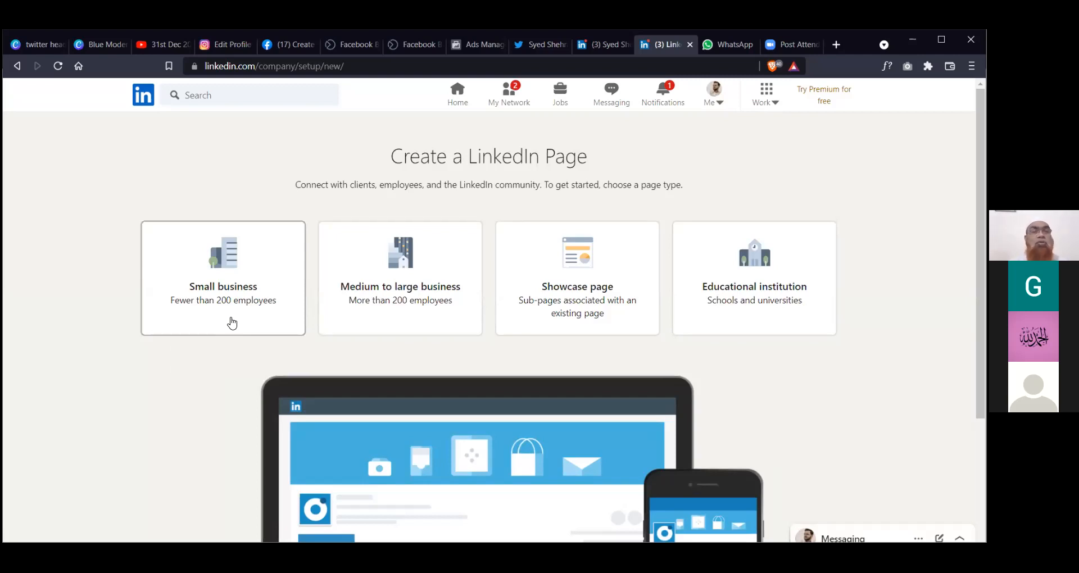
scroll(232, 323, "down", 1)
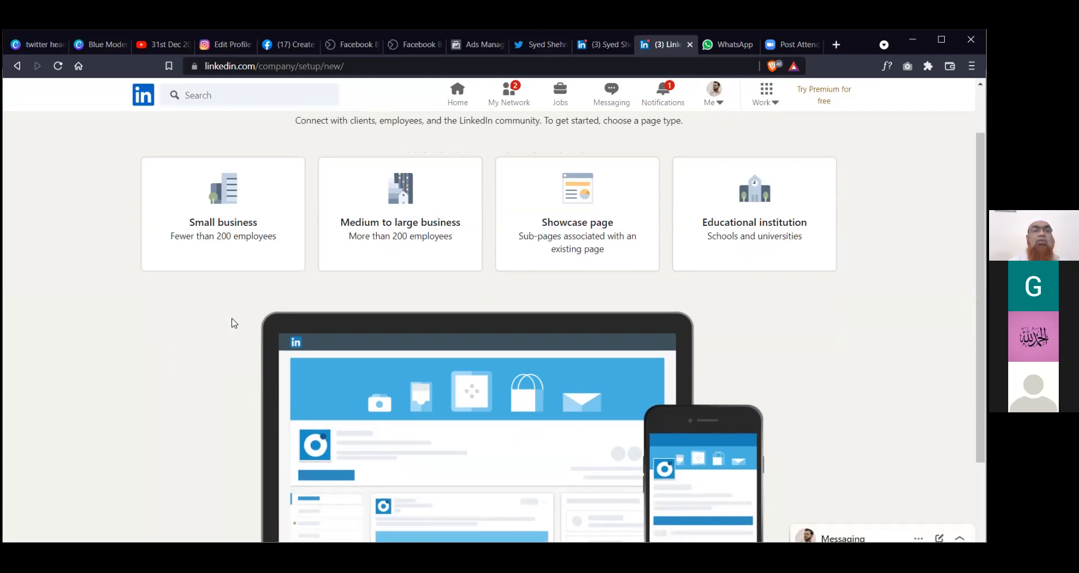
left_click(208, 227)
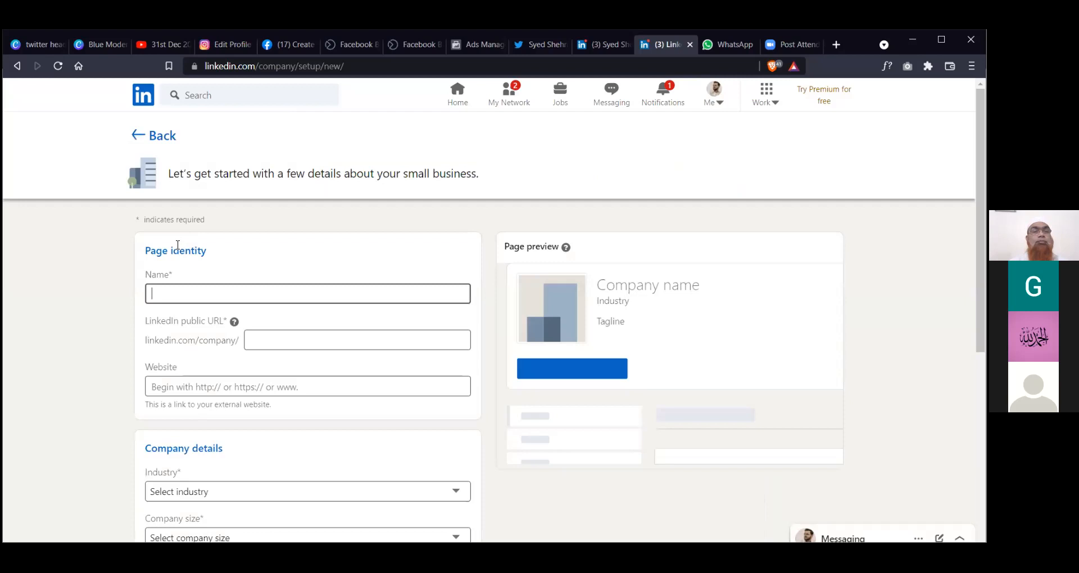
- Enter "Crewents" as the small business page's name
left_click(183, 291)
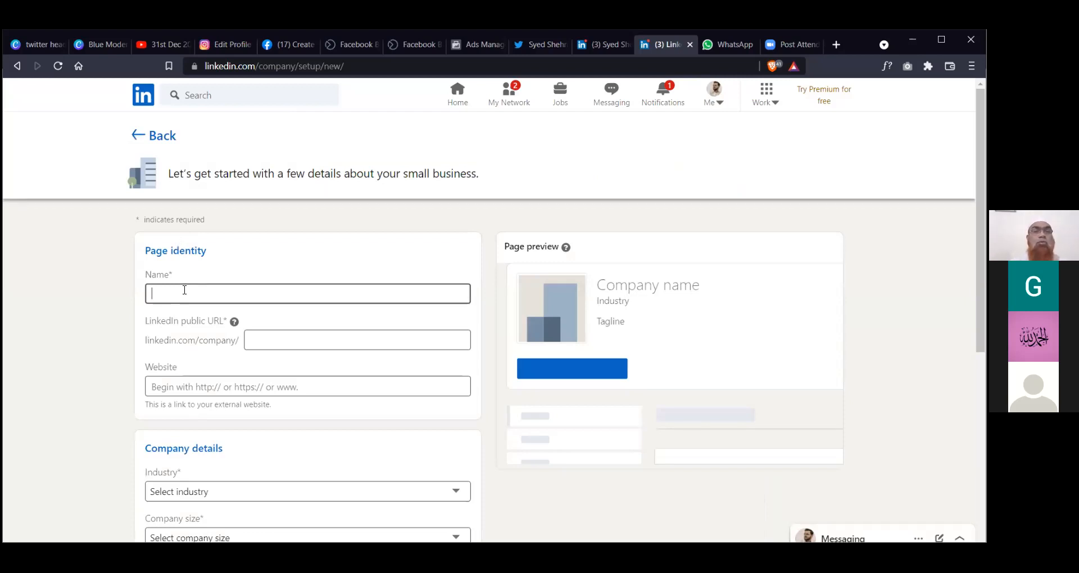
type("Cr")
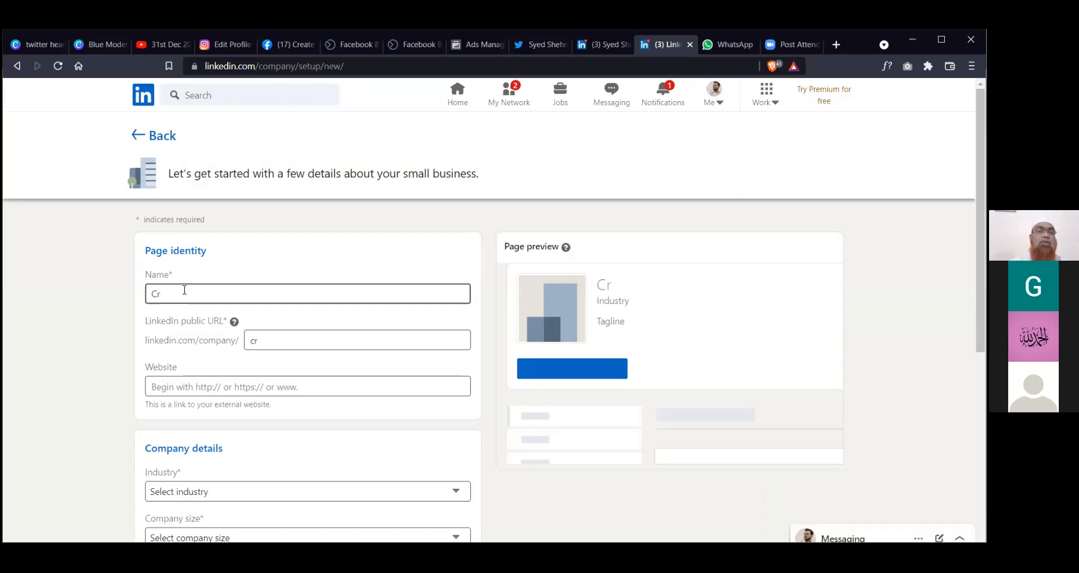
type("ewents")
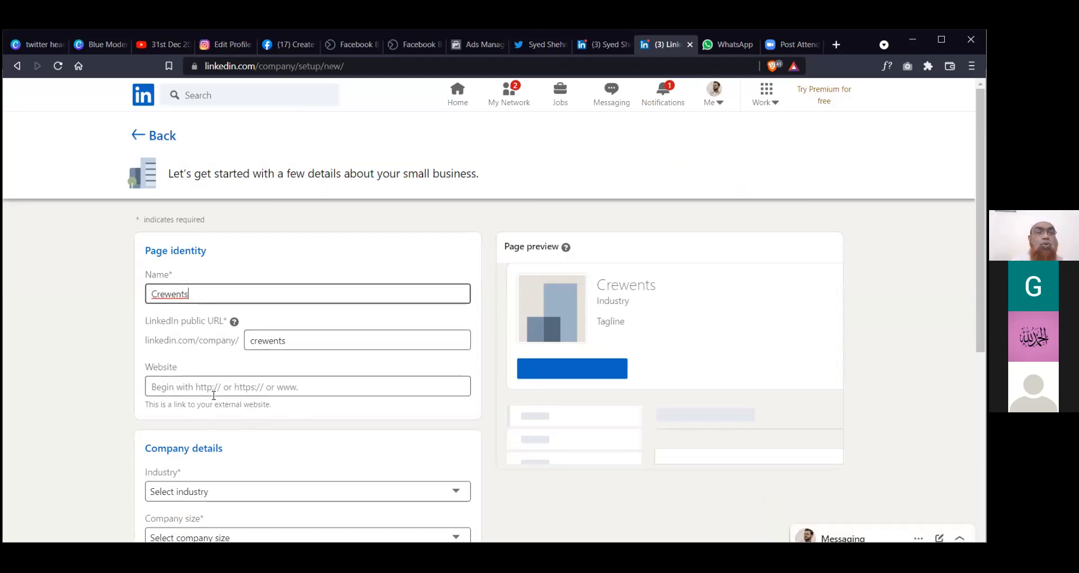
scroll(222, 384, "down", 1)
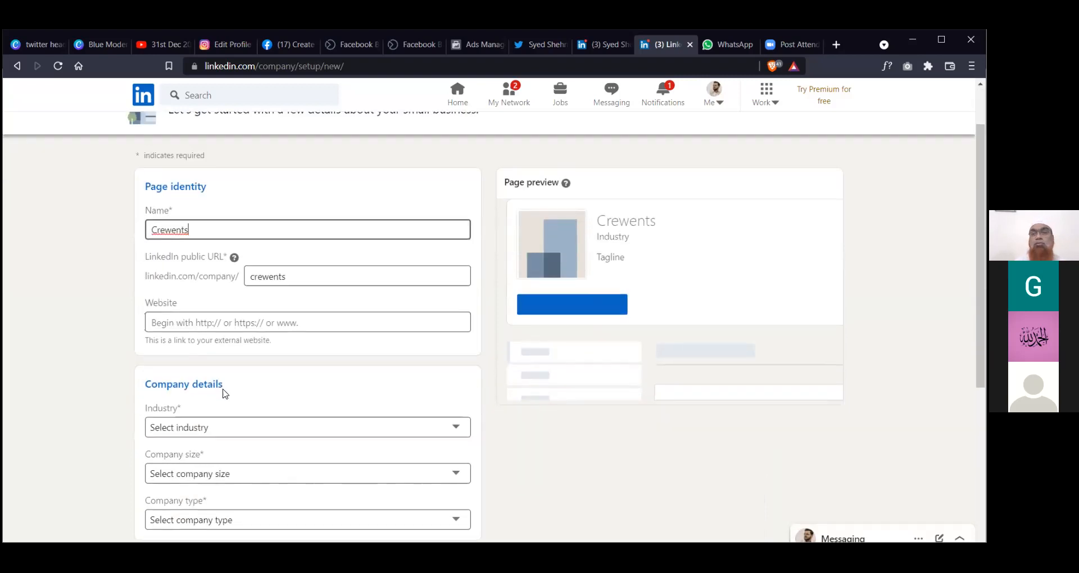
scroll(224, 388, "down", 2)
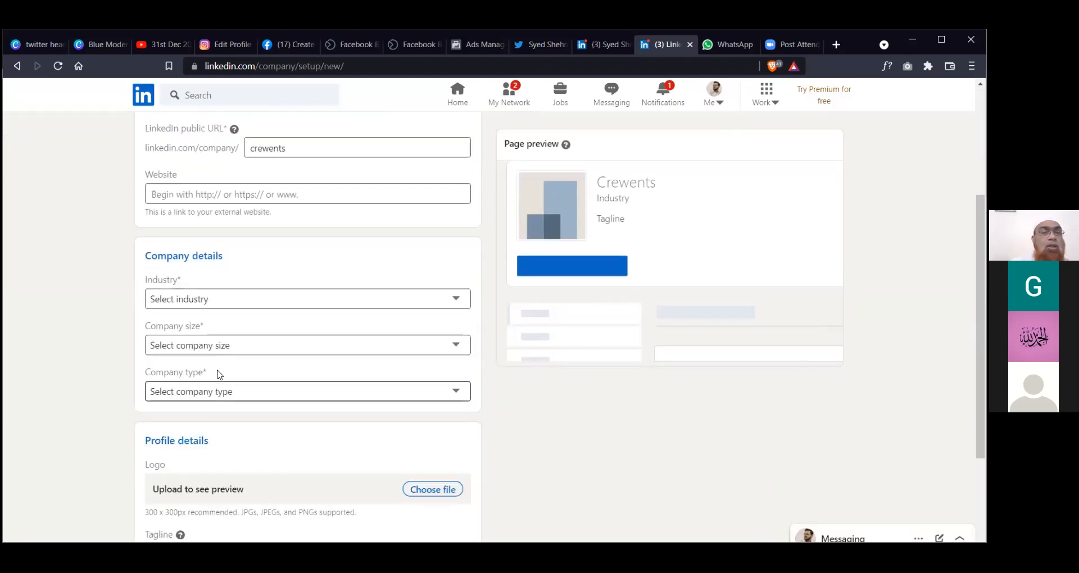
left_click(217, 304)
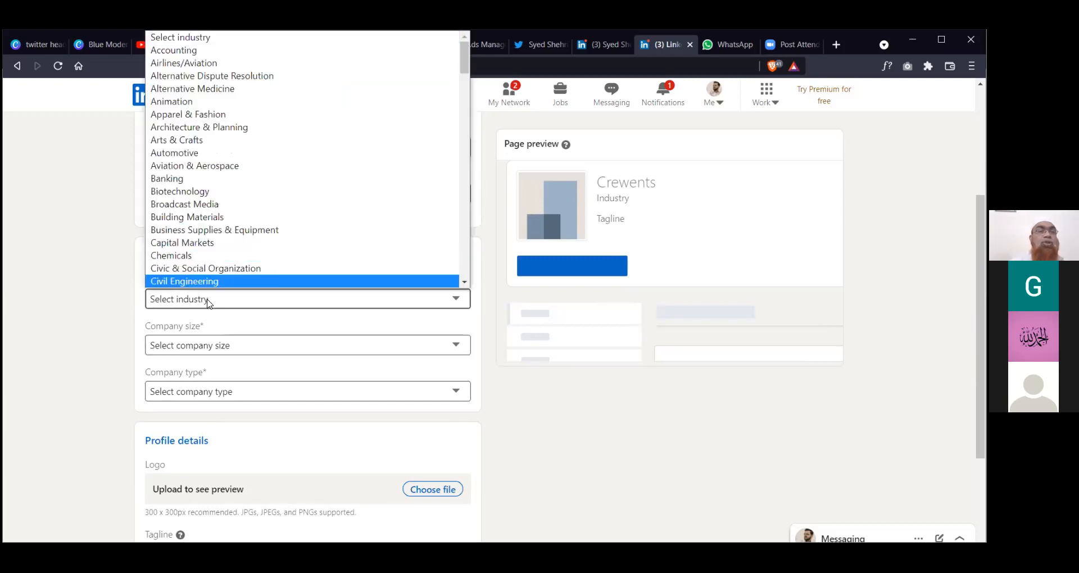
key("m")
key("m")
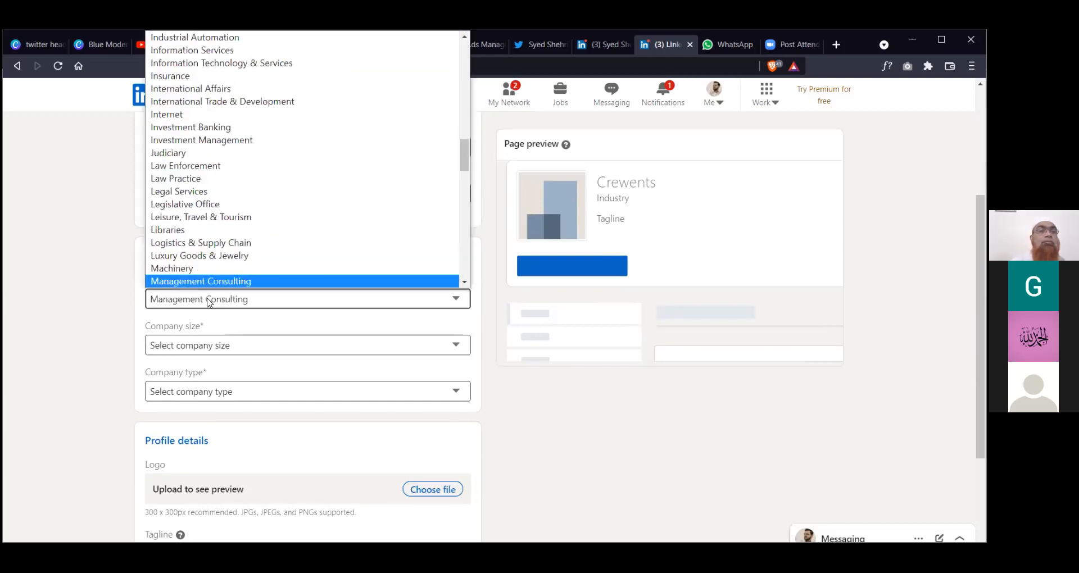
key("g")
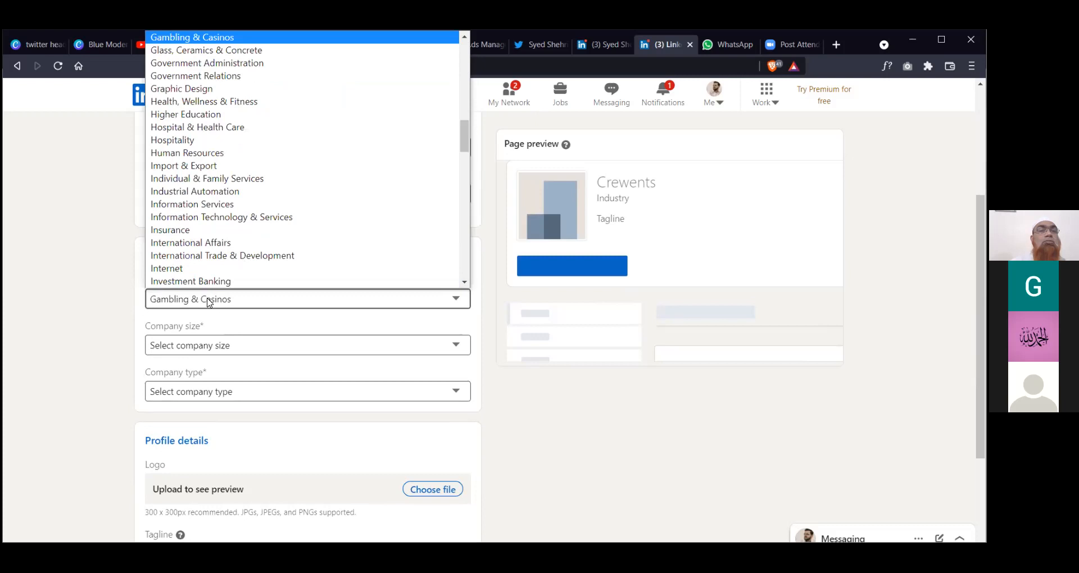
left_click(210, 304)
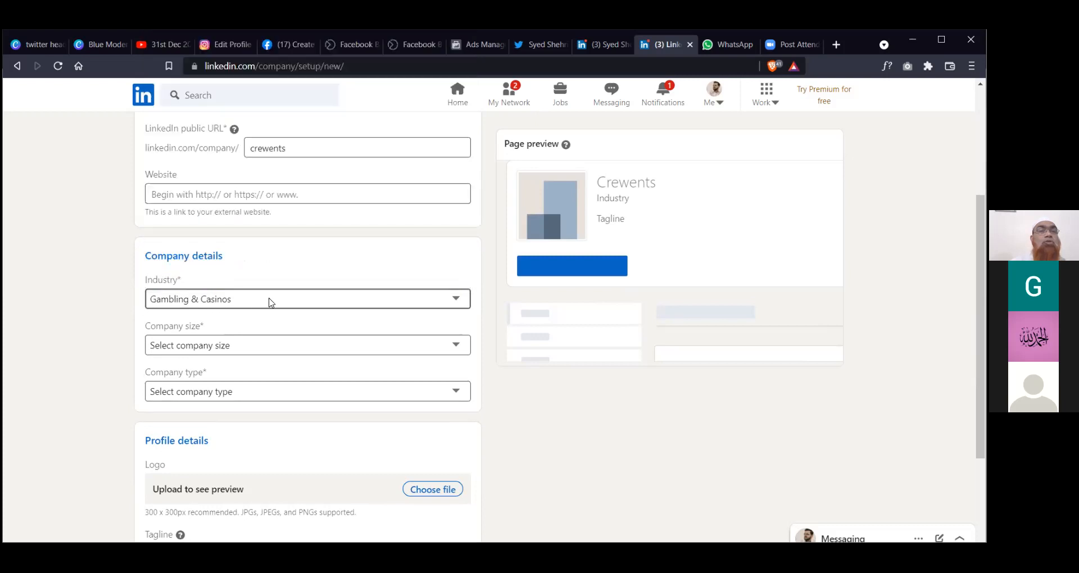
- Set the company page's industry to Events Services
left_click(456, 302)
scroll(214, 213, "down", 10)
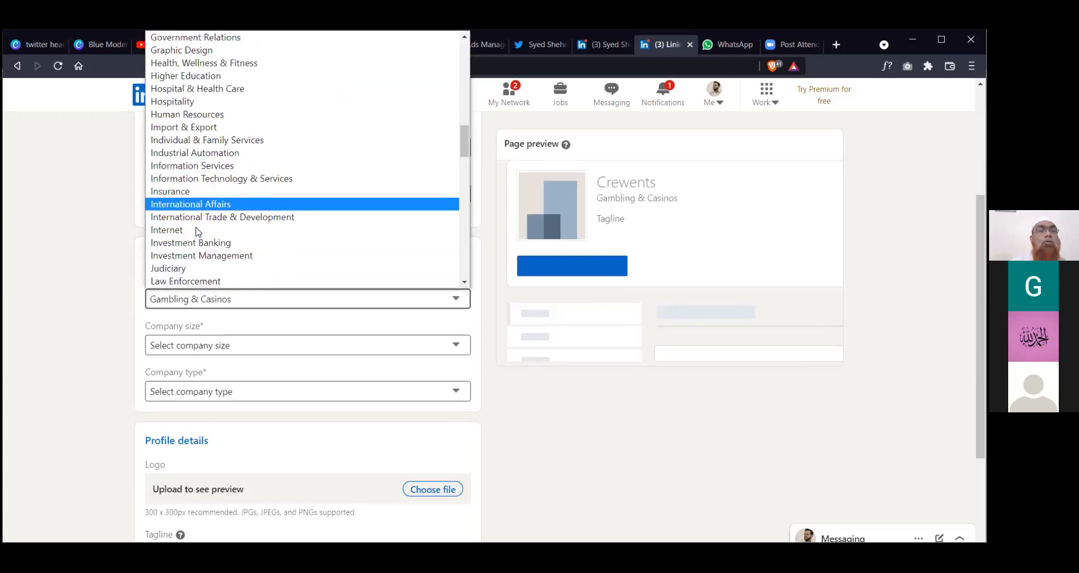
scroll(176, 264, "down", 4)
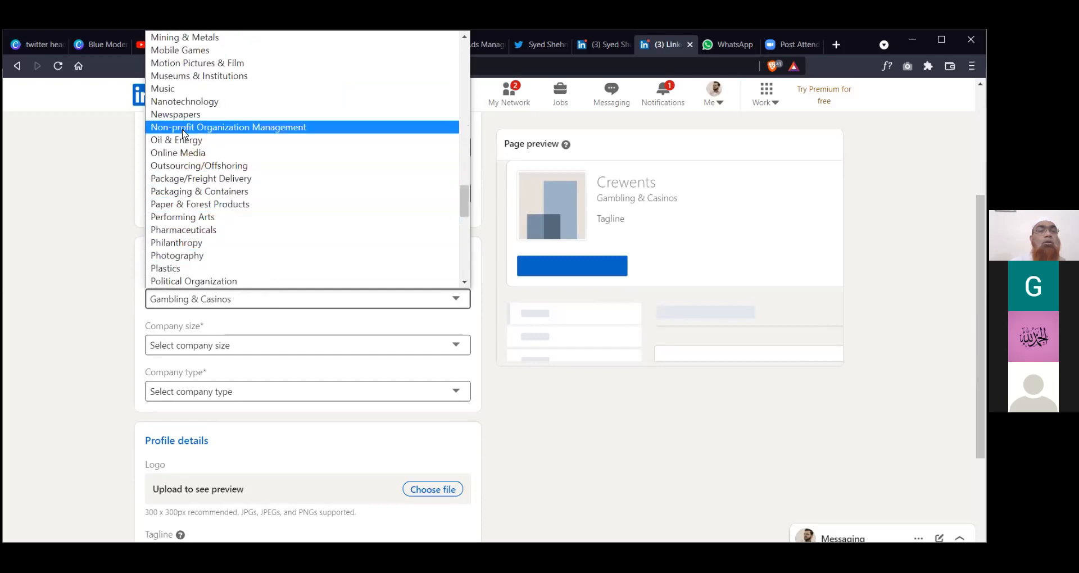
scroll(169, 118, "up", 15)
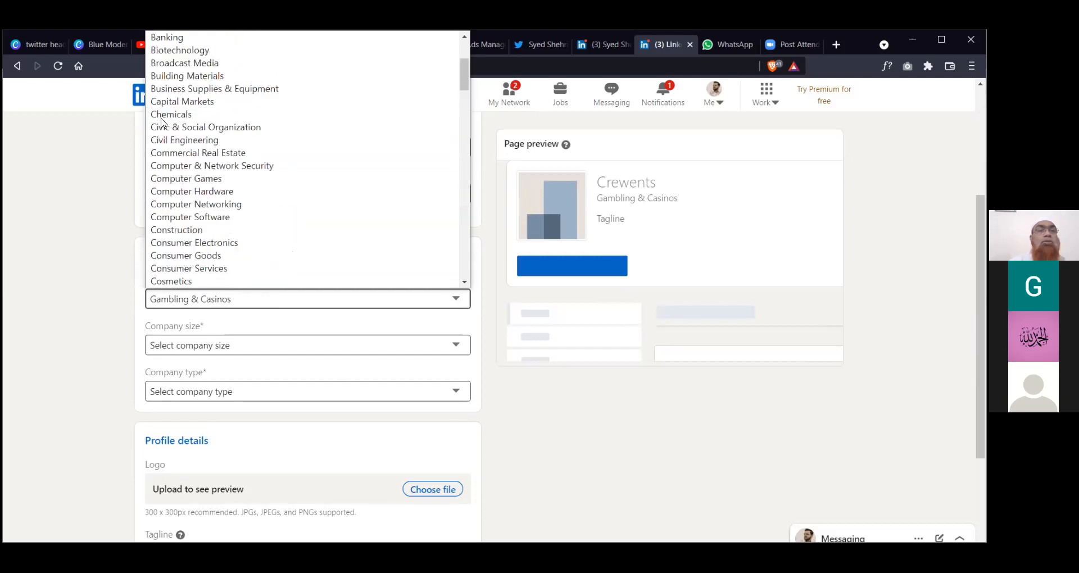
scroll(161, 119, "up", 3)
scroll(161, 186, "down", 10)
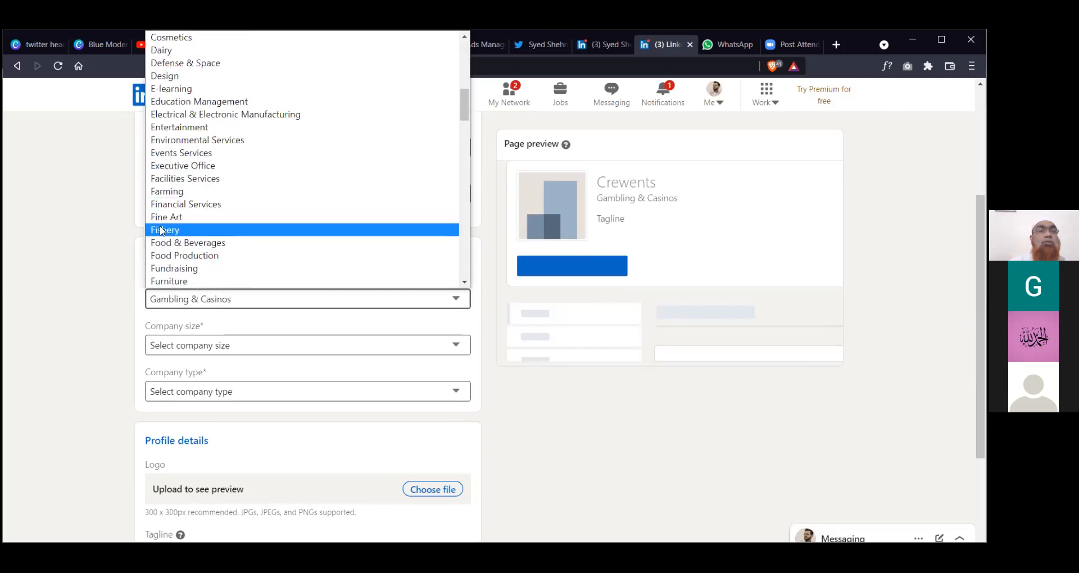
scroll(162, 186, "down", 5)
scroll(158, 53, "up", 1)
scroll(159, 90, "up", 3)
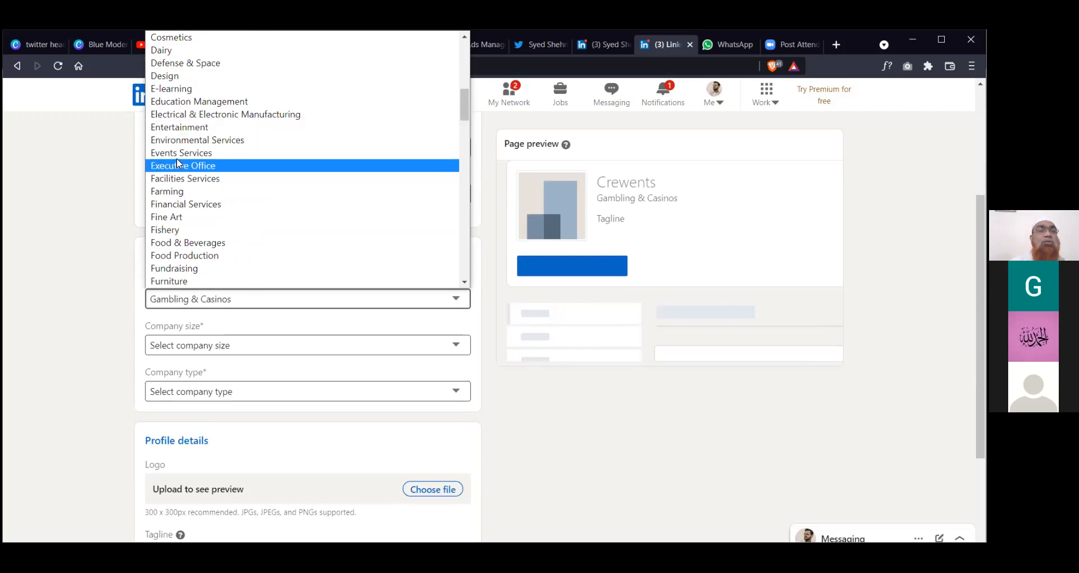
left_click(197, 152)
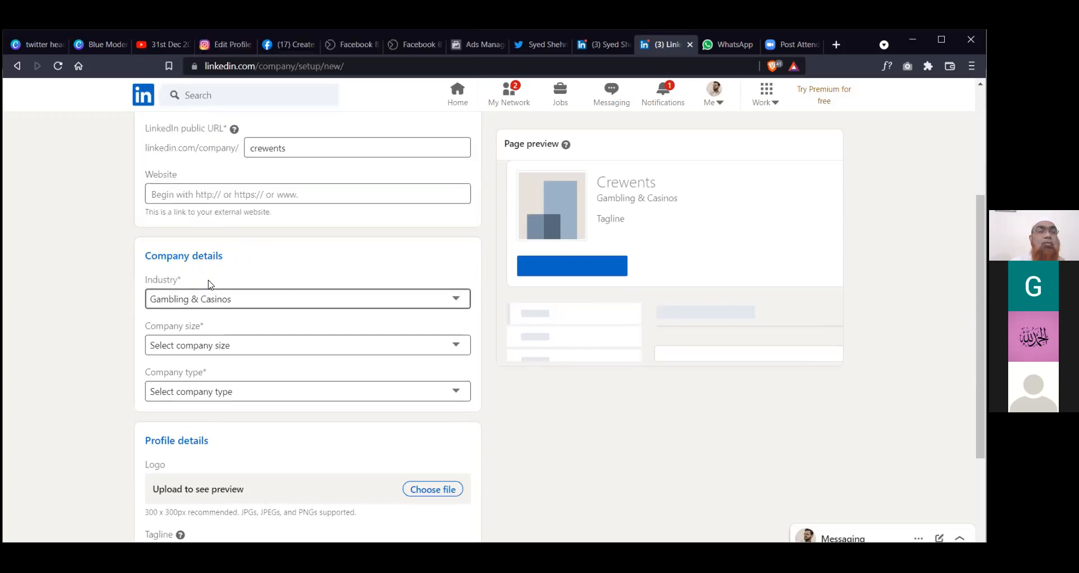
- Set the company size to 2–10 employees and the company type to Self-employed
left_click(193, 344)
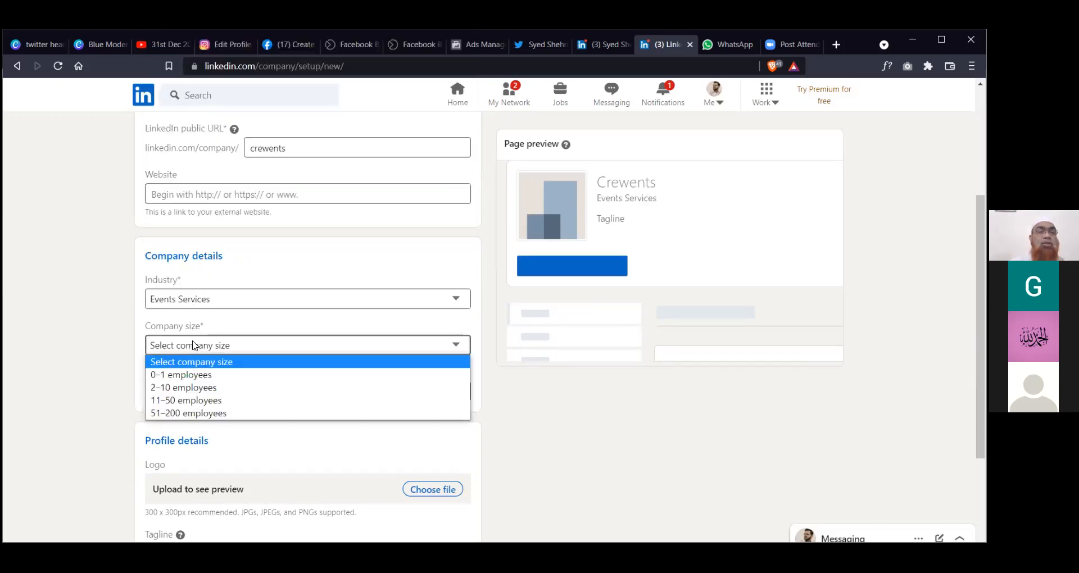
left_click(188, 387)
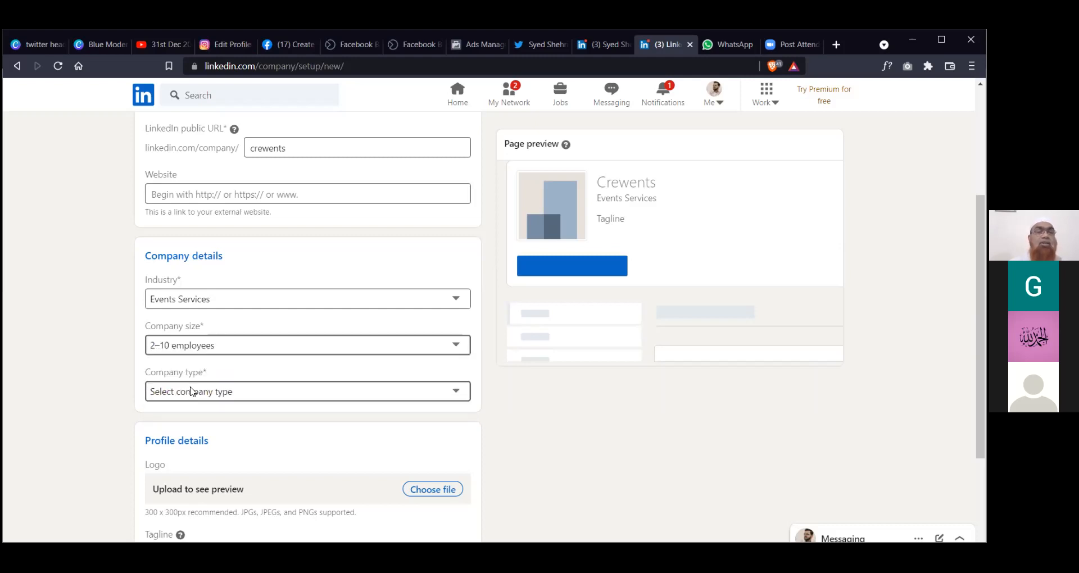
left_click(191, 392)
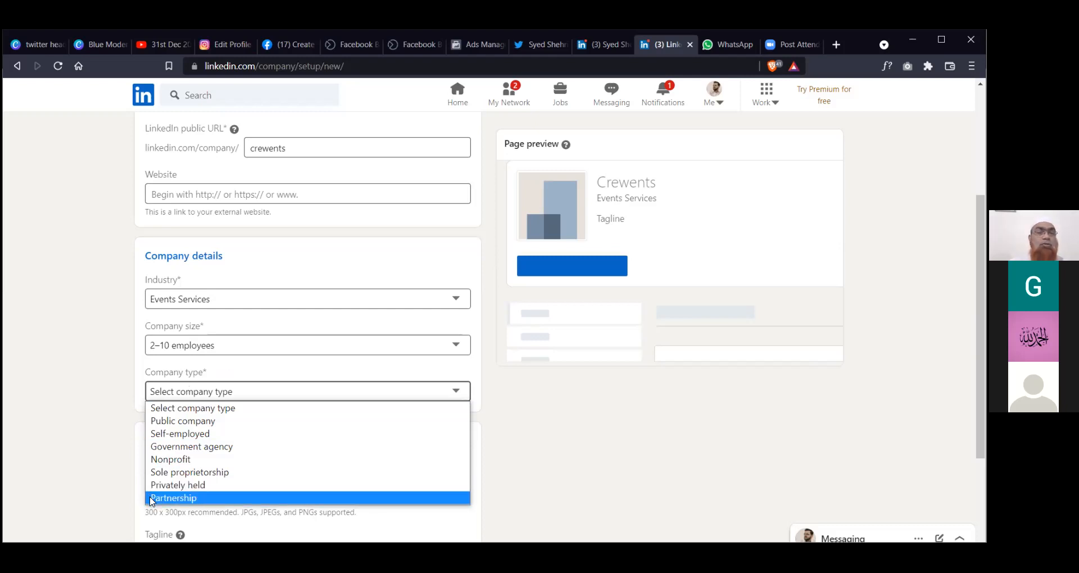
left_click(162, 437)
- Upload the image "2" from Desktop > Digital MRKETING > logo, Business card as the company page's logo
scroll(145, 438, "down", 2)
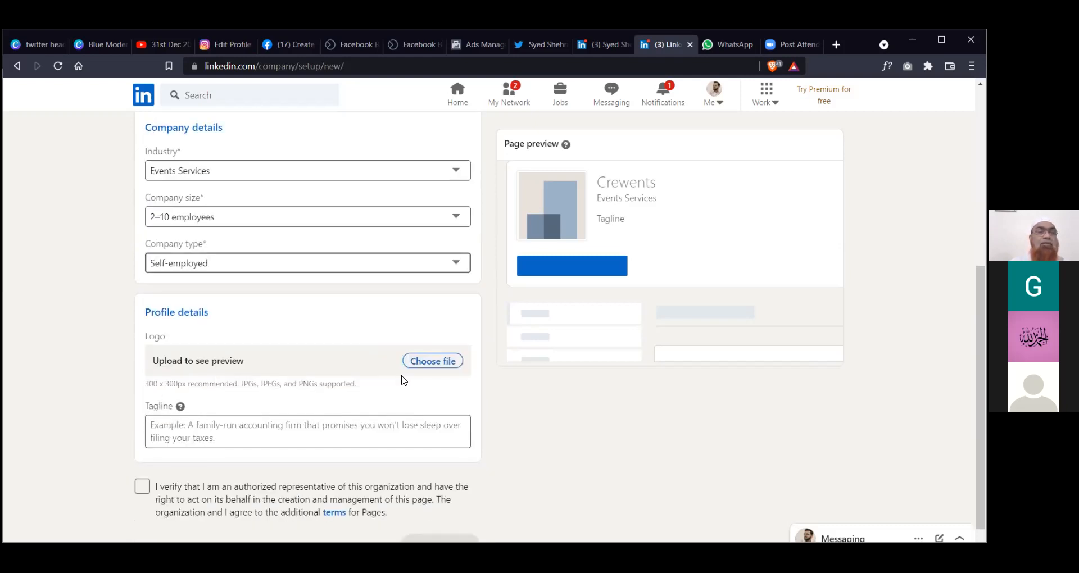
scroll(417, 377, "down", 1)
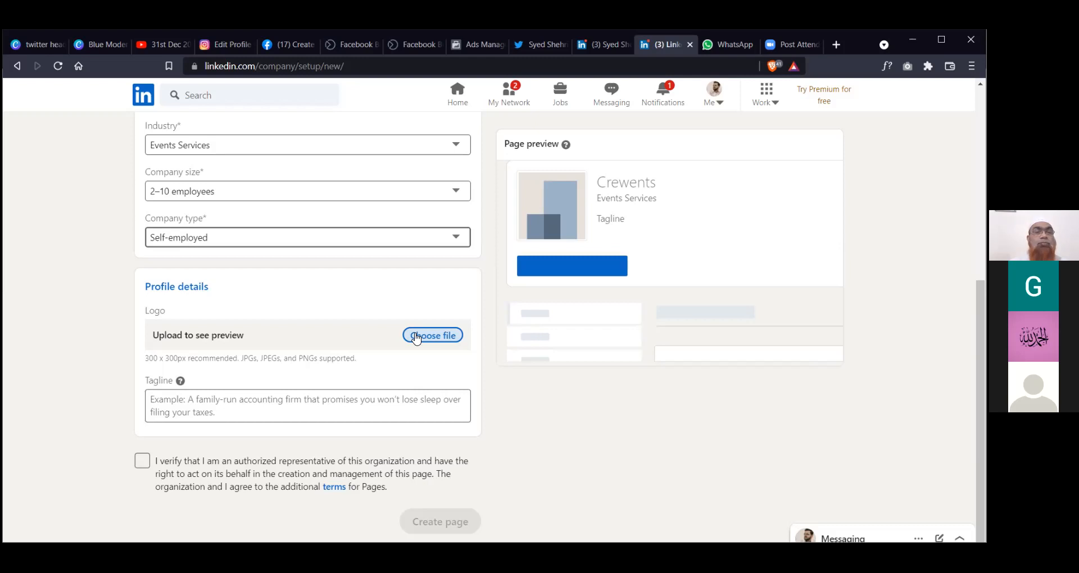
left_click(416, 337)
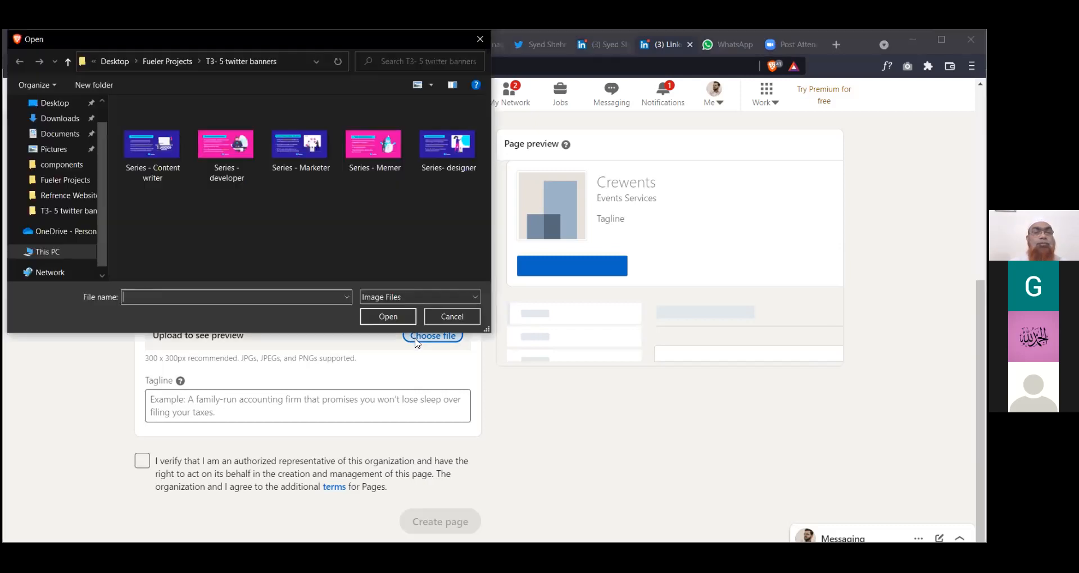
left_click(119, 61)
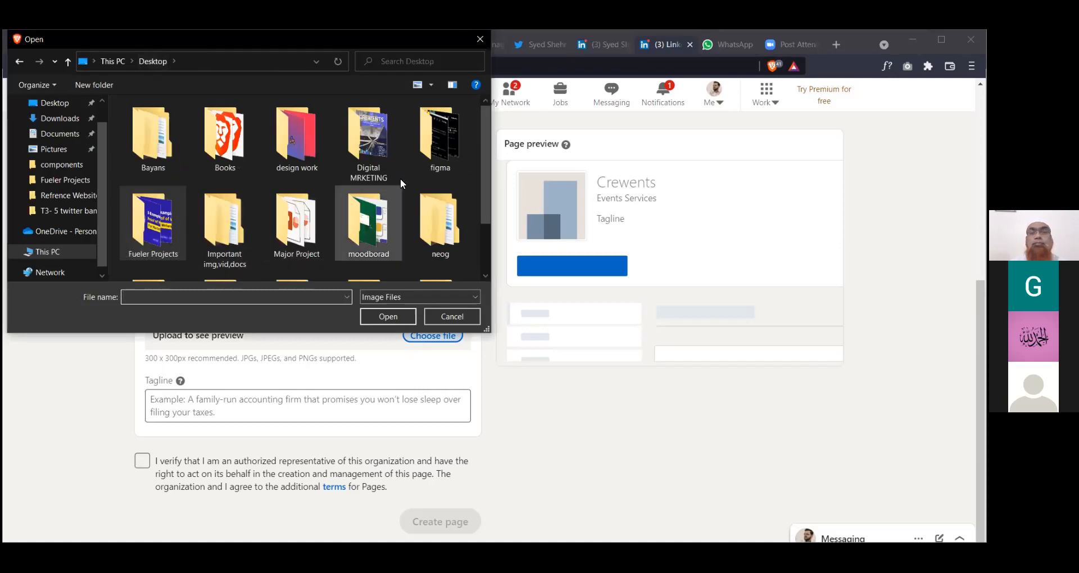
double_click(371, 151)
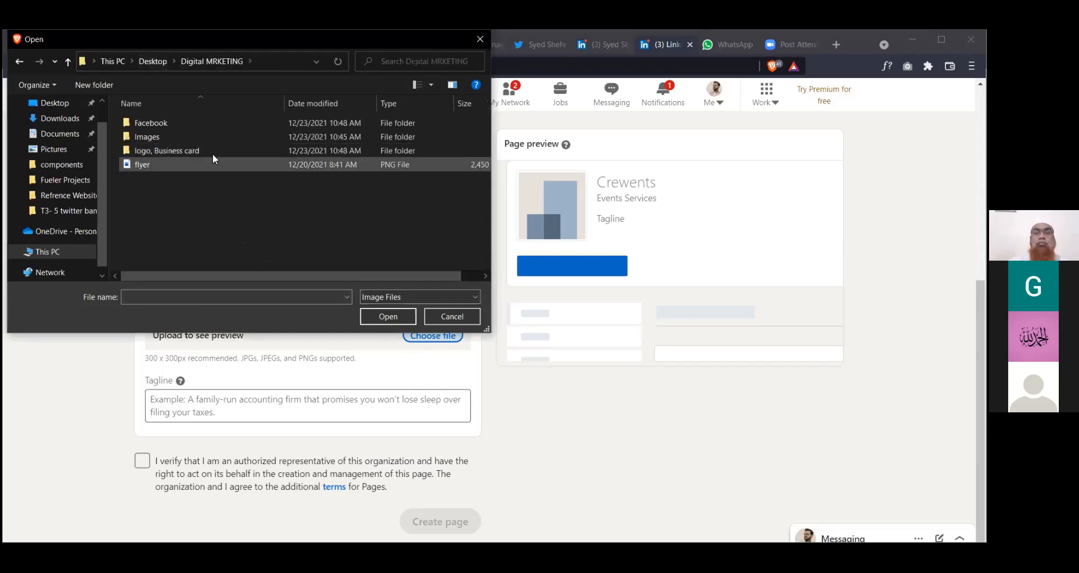
double_click(213, 152)
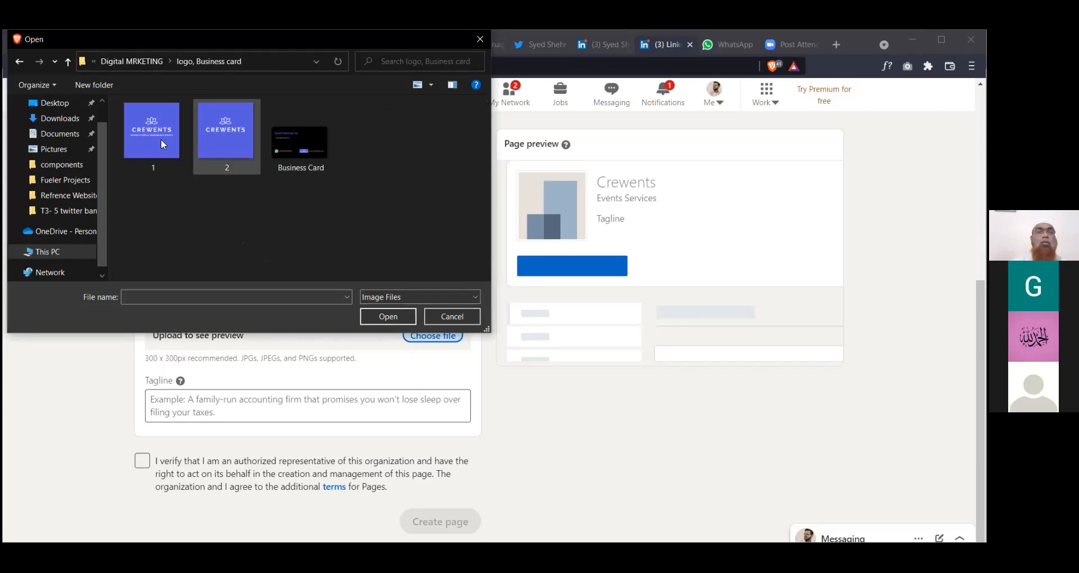
left_click(223, 142)
left_click(387, 316)
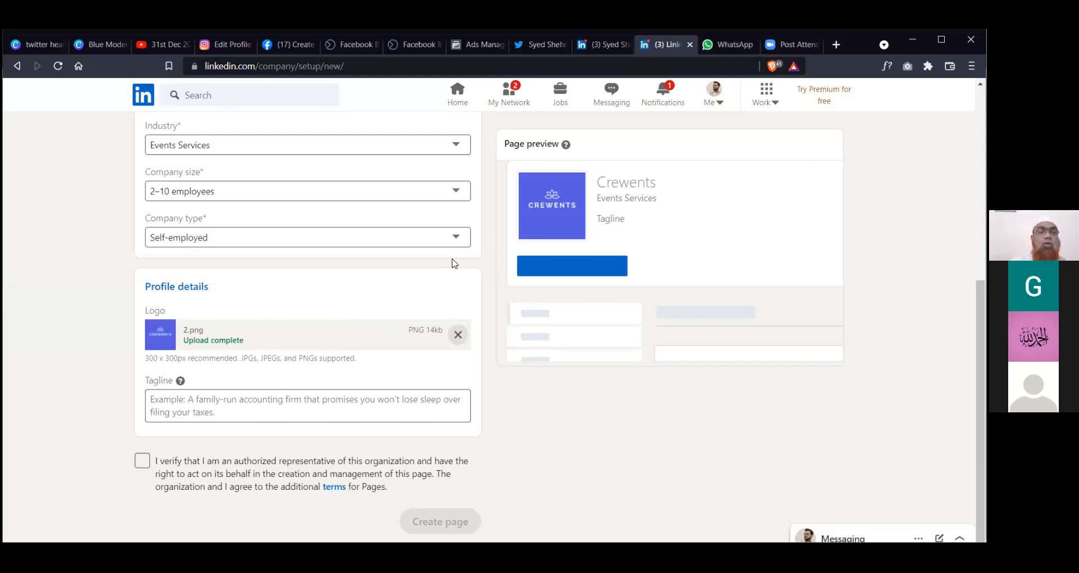
- Enter "Event Management Company" as the company page's tagline
left_click(276, 398)
type("Even")
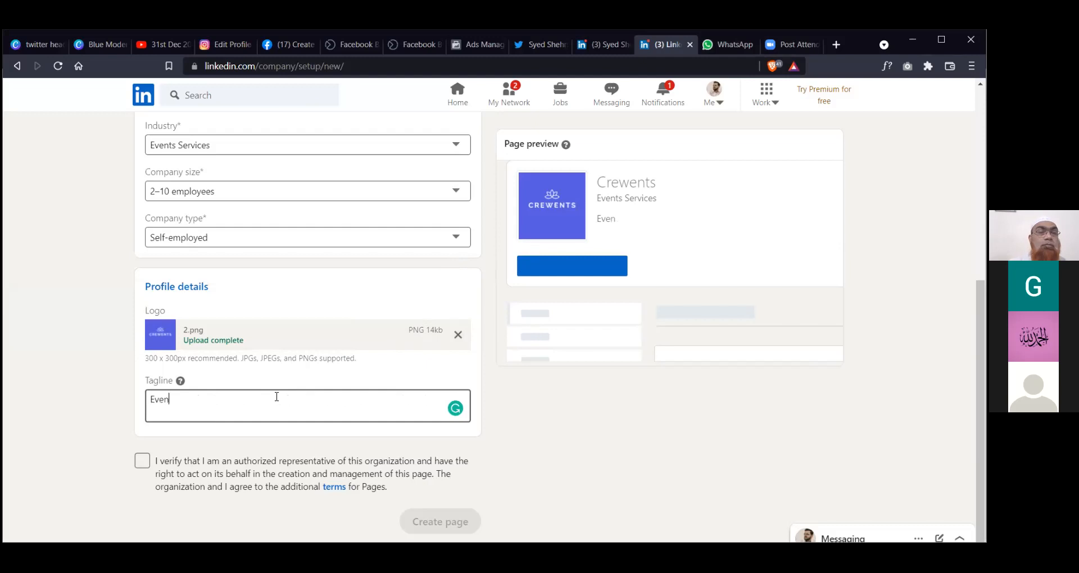
type("t Mang")
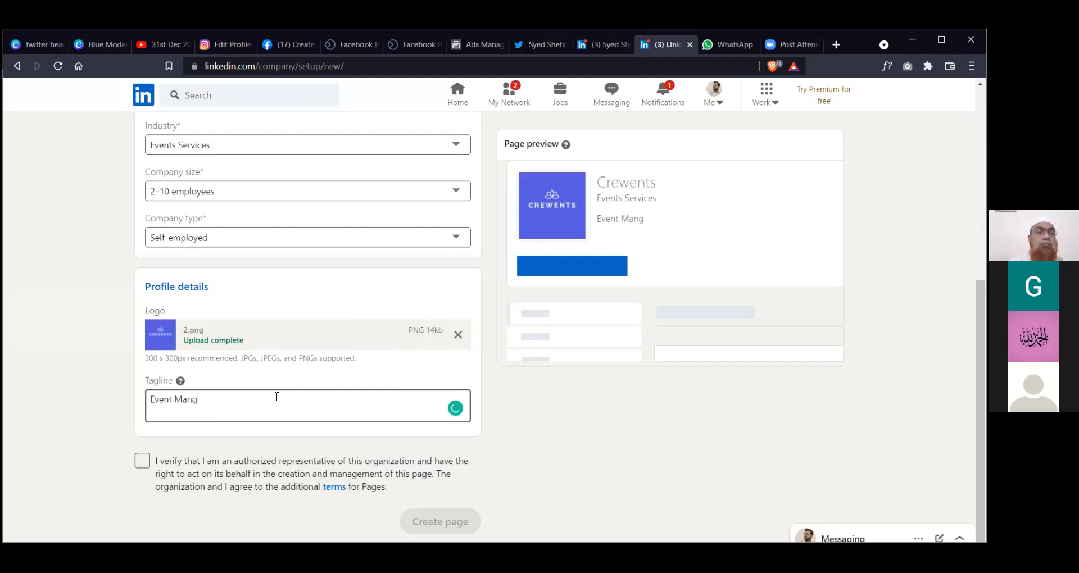
key("BackSpace")
type("agement Co")
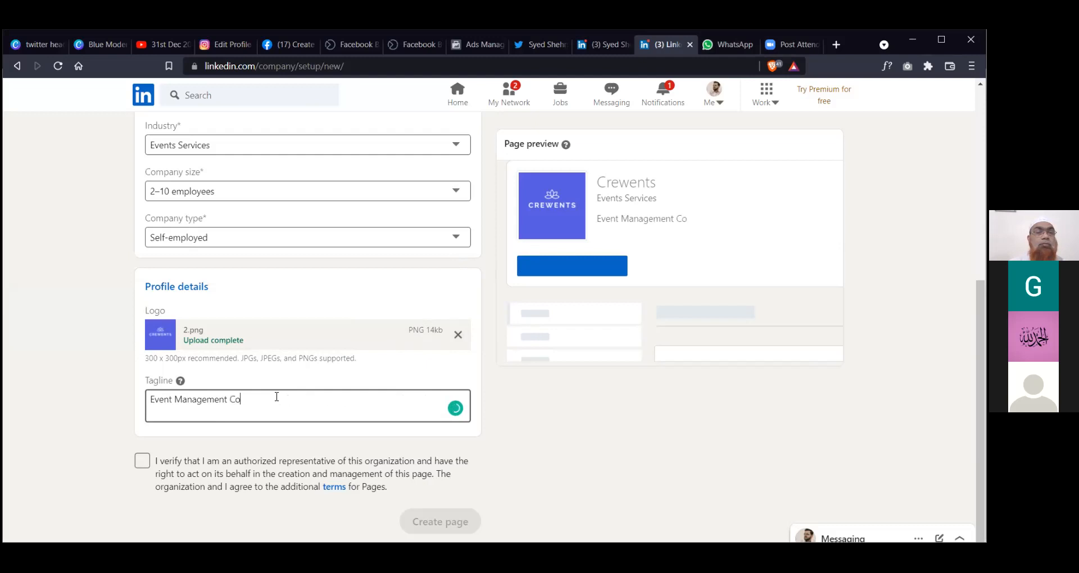
key("BackSpace")
key("BackSpace")
type("co")
key("BackSpace")
key("BackSpace")
type("Company")
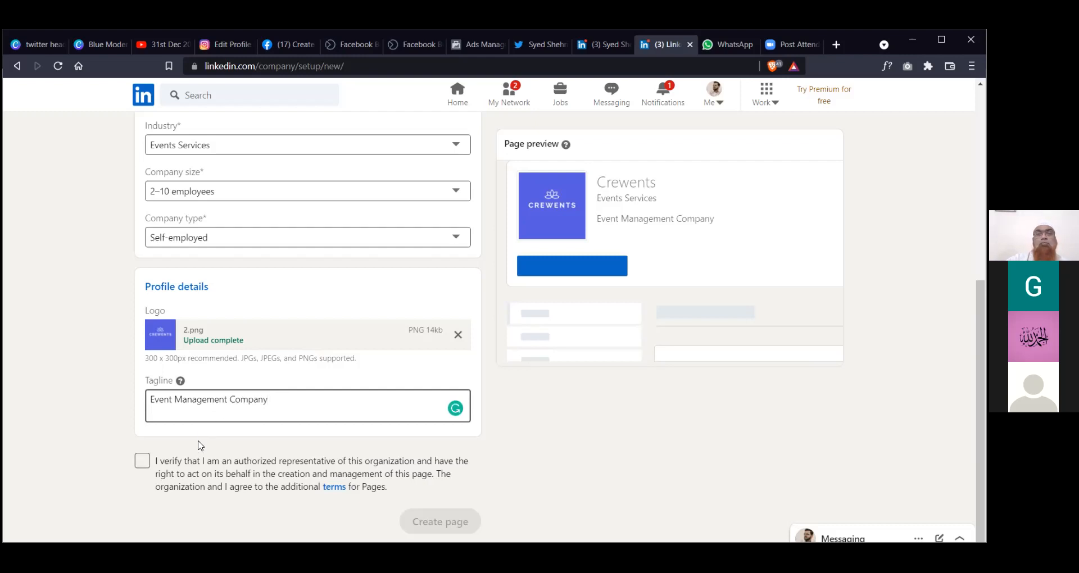
- Accept the authorized-representative statement, try to create the Crewents page, and check the form entries
left_click(144, 464)
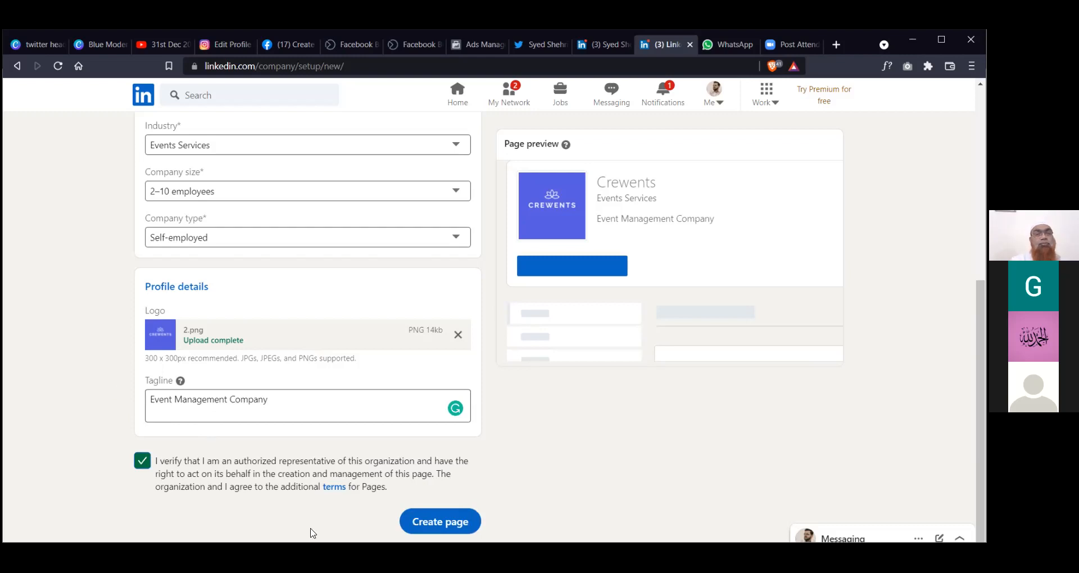
left_click(410, 523)
scroll(513, 449, "up", 6)
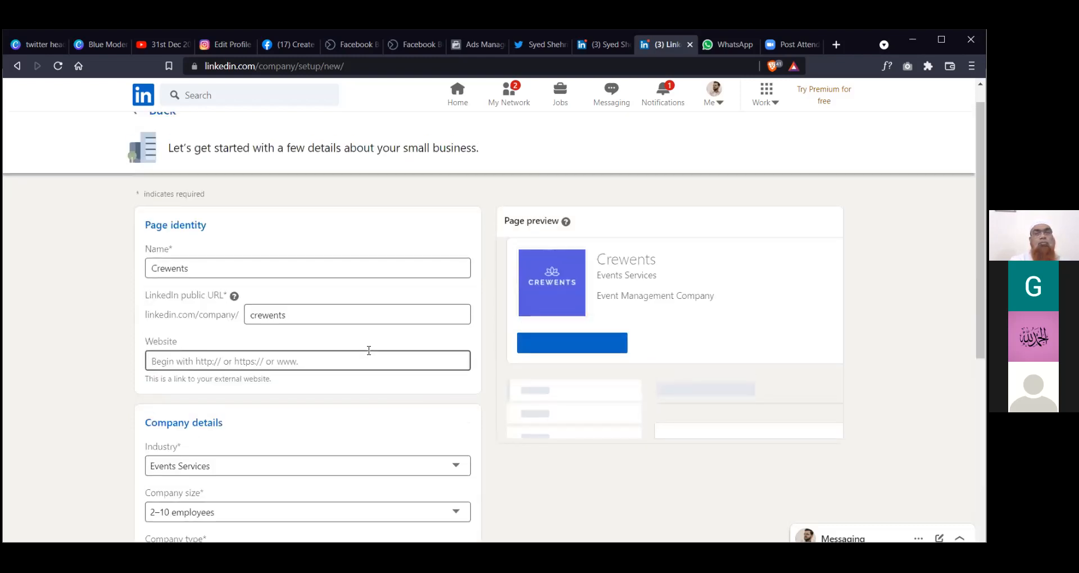
scroll(369, 355, "down", 6)
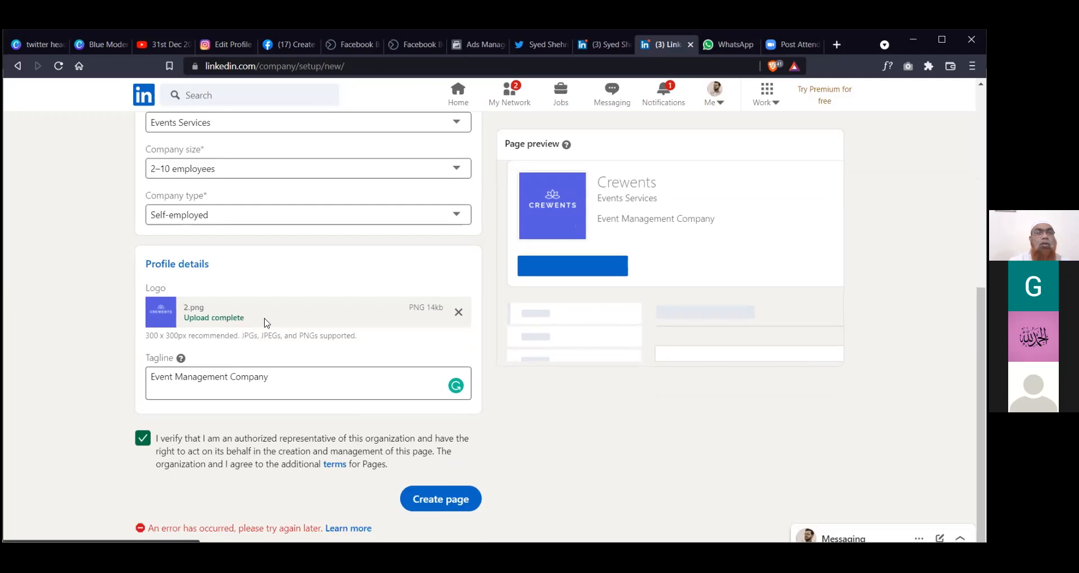
scroll(252, 298, "up", 5)
scroll(251, 293, "down", 5)
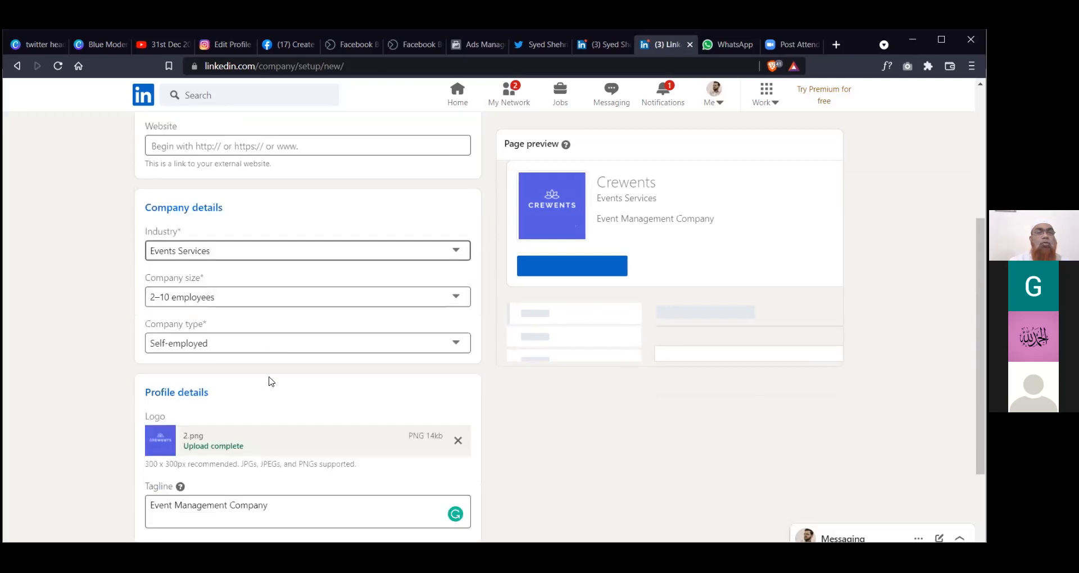
- Read the linked help article on best practices for creating a page, and recheck the company page form's entries
left_click(349, 529)
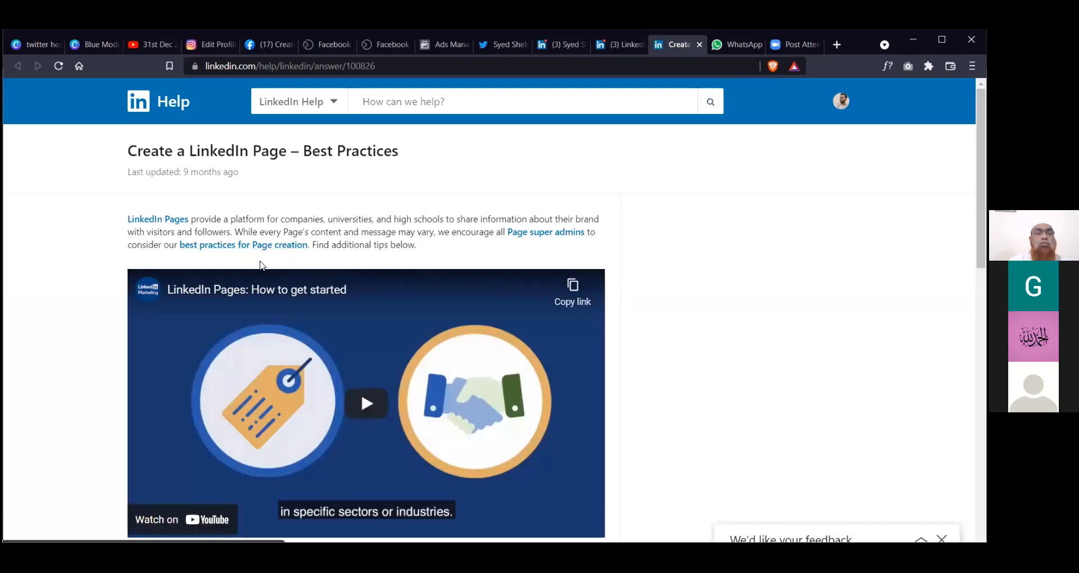
scroll(64, 334, "down", 2)
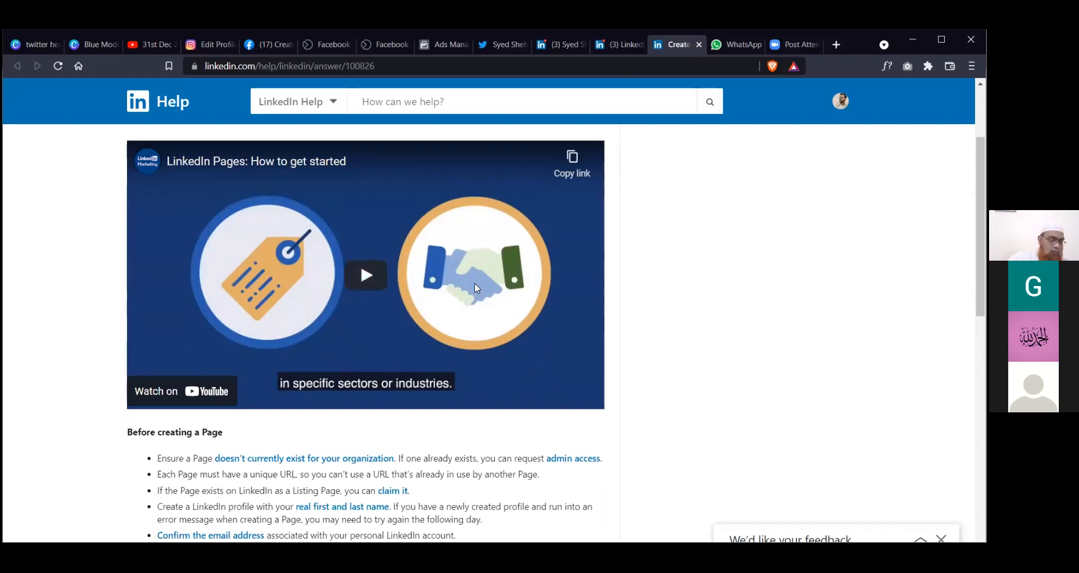
key("ctrl+shift+Tab")
scroll(253, 337, "up", 2)
scroll(253, 339, "up", 3)
scroll(190, 411, "down", 5)
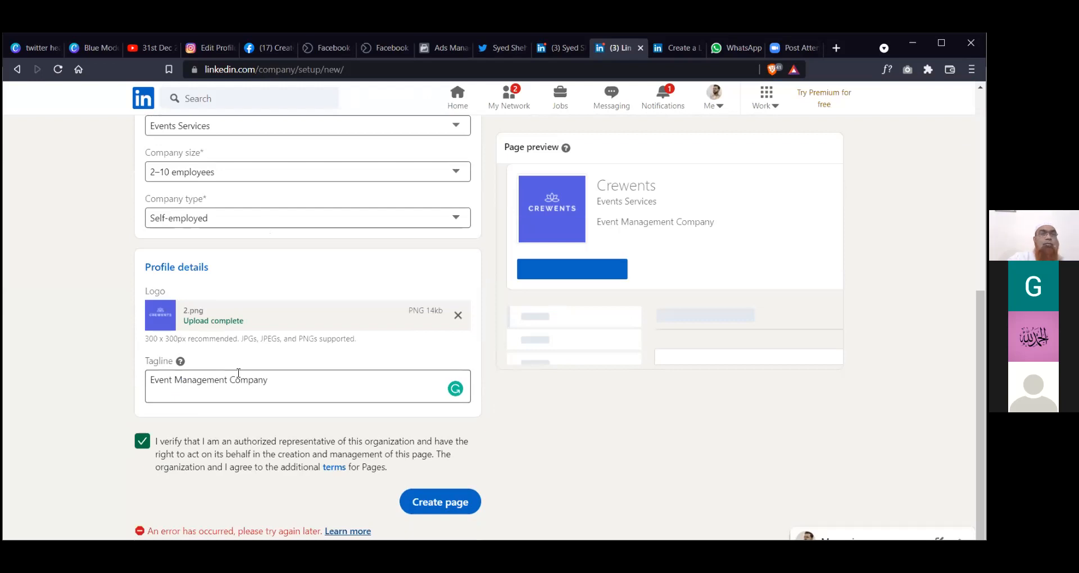
scroll(140, 534, "up", 6)
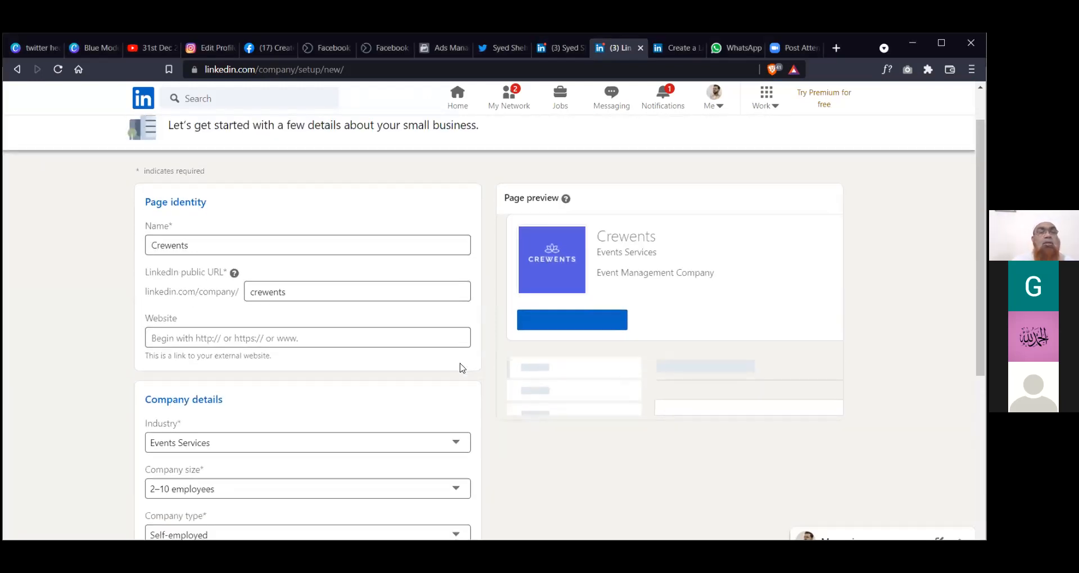
scroll(444, 371, "down", 5)
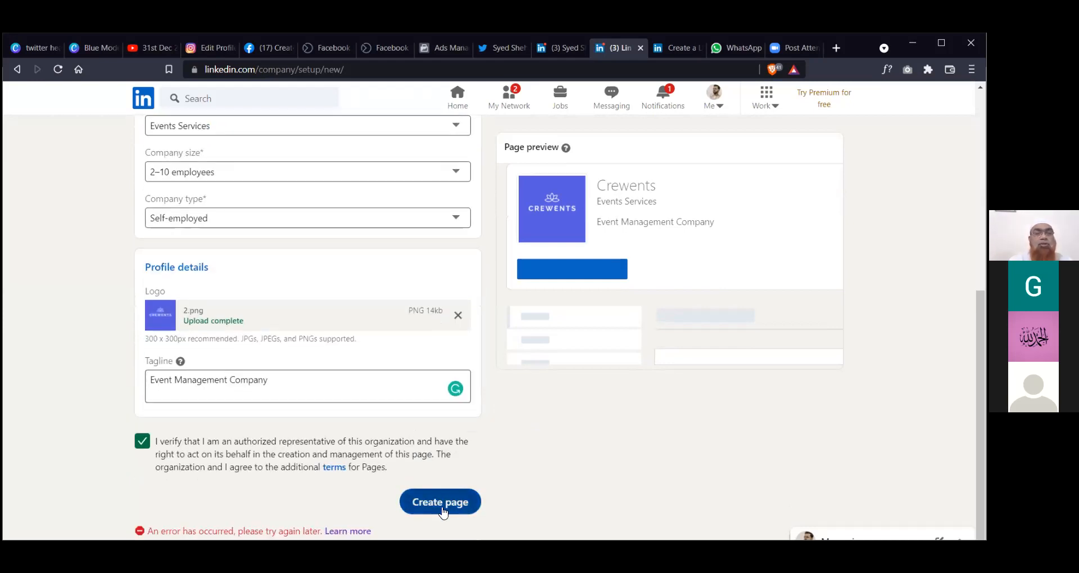
- Try to create the Crewents page again and check the form's public URL and website entries
left_click(443, 512)
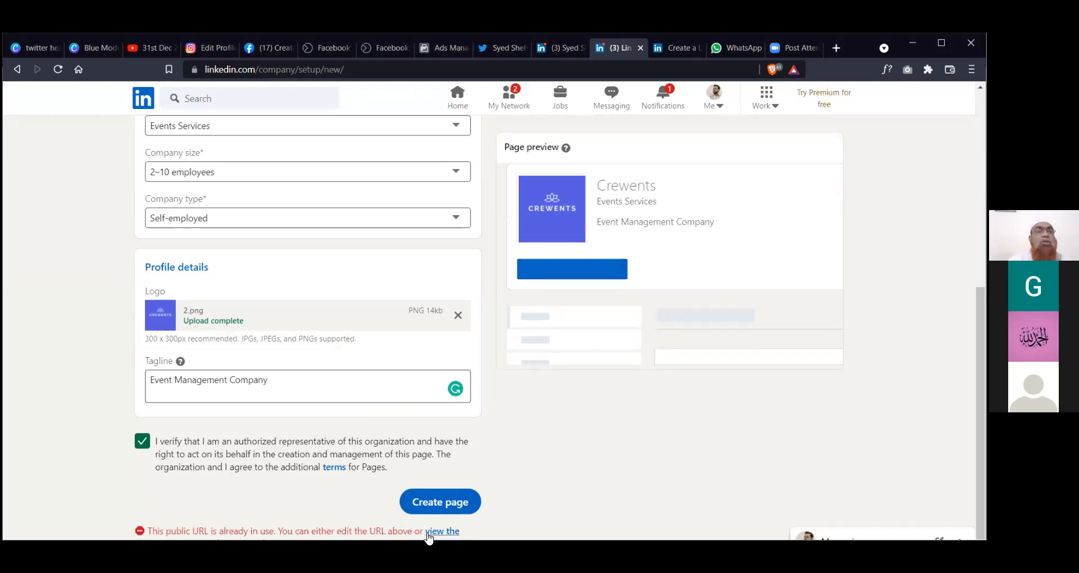
scroll(429, 538, "down", 1)
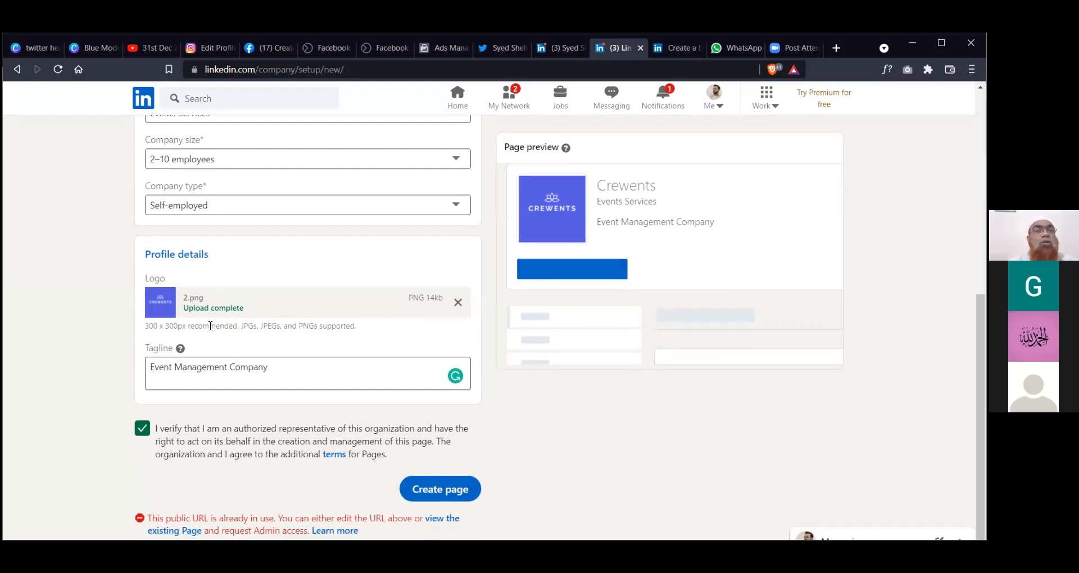
scroll(210, 326, "up", 2)
scroll(192, 160, "up", 1)
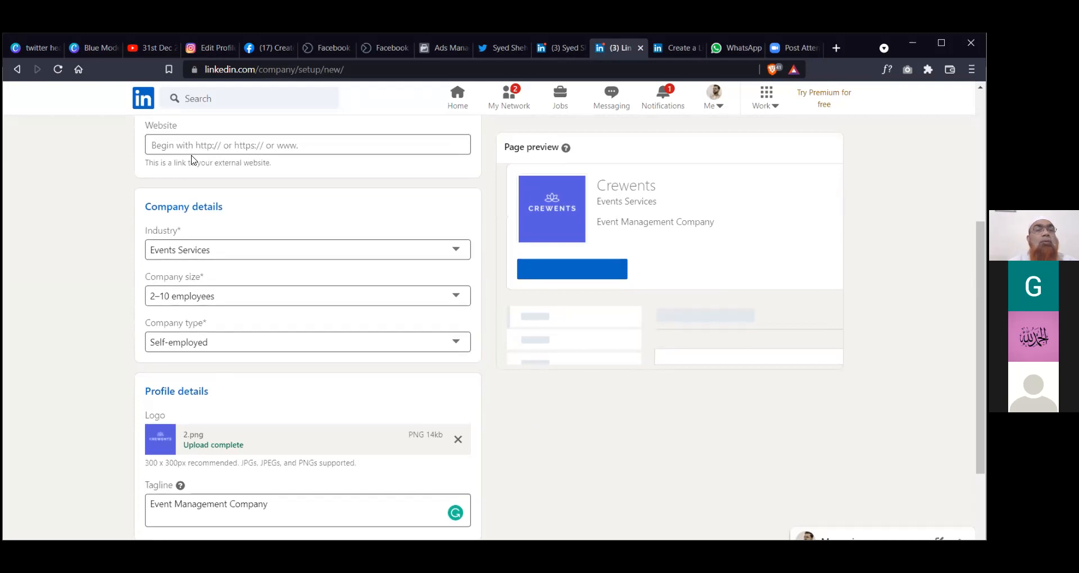
scroll(191, 160, "up", 2)
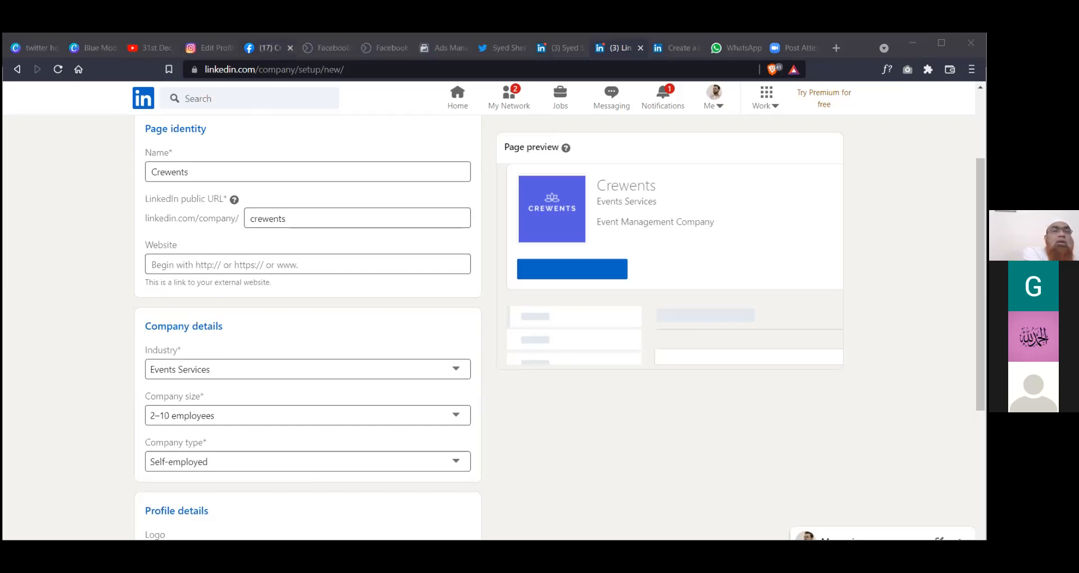
- Open the Crewents profile page on Instagram and copy its web address
left_click(264, 48)
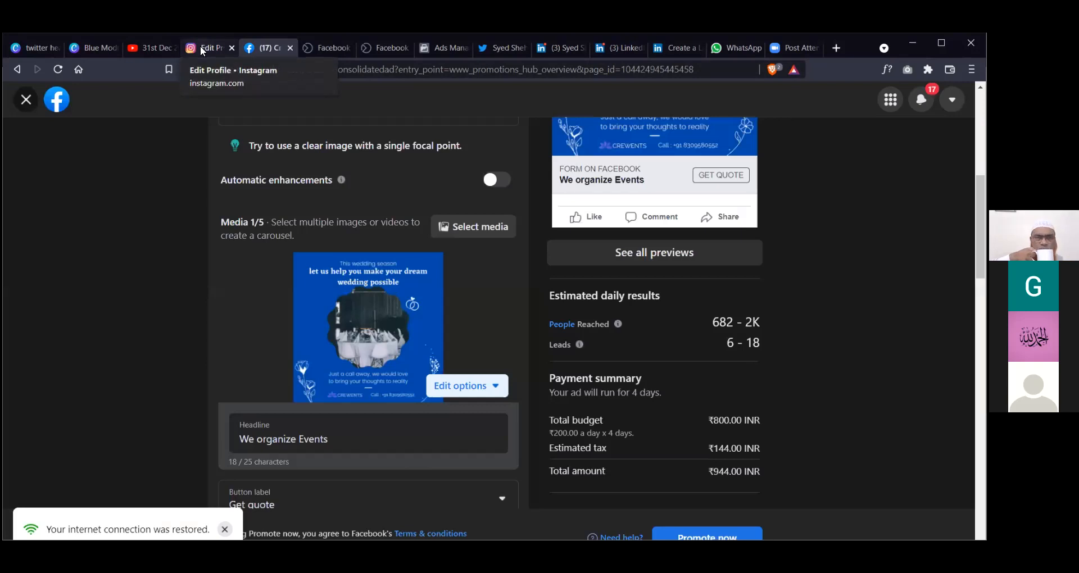
left_click(209, 53)
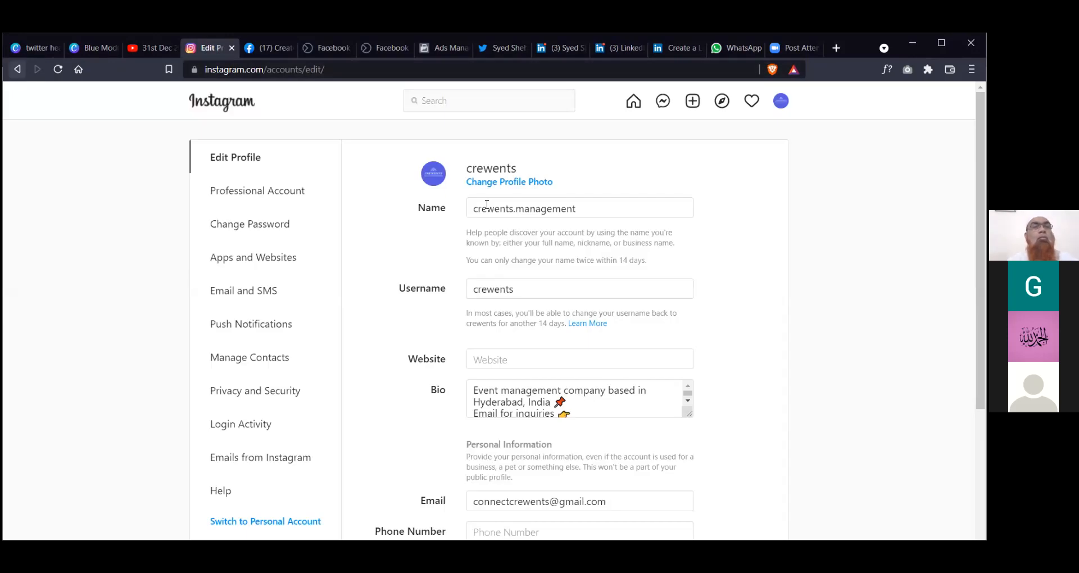
left_click(522, 179)
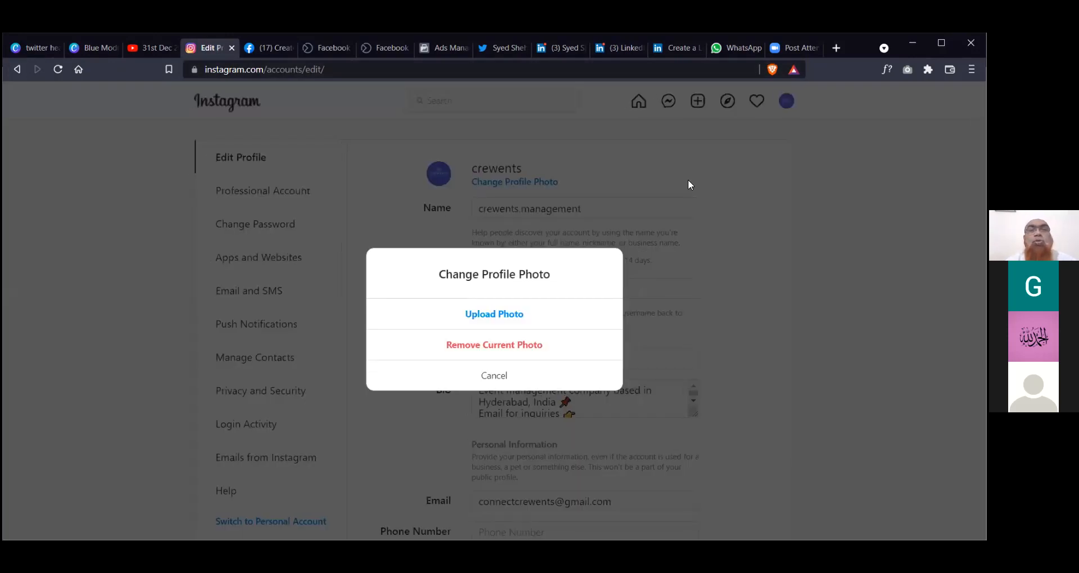
left_click(518, 147)
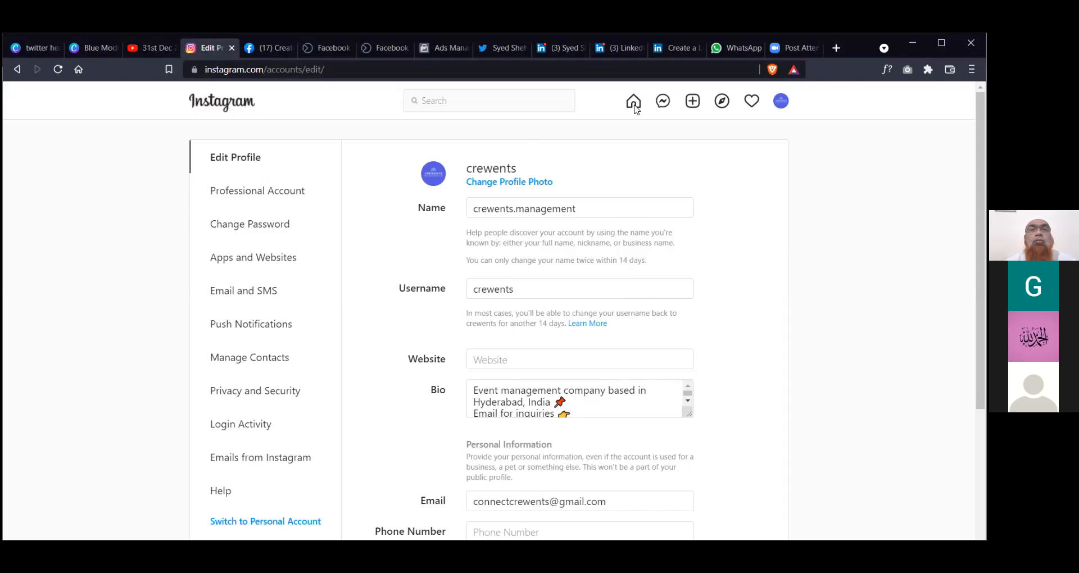
left_click(633, 102)
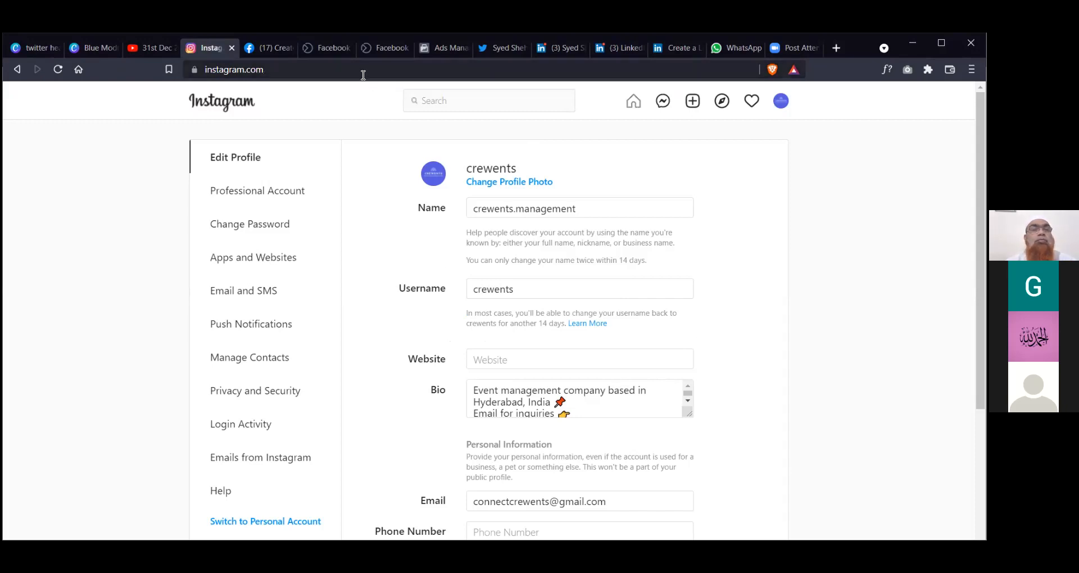
left_click(779, 102)
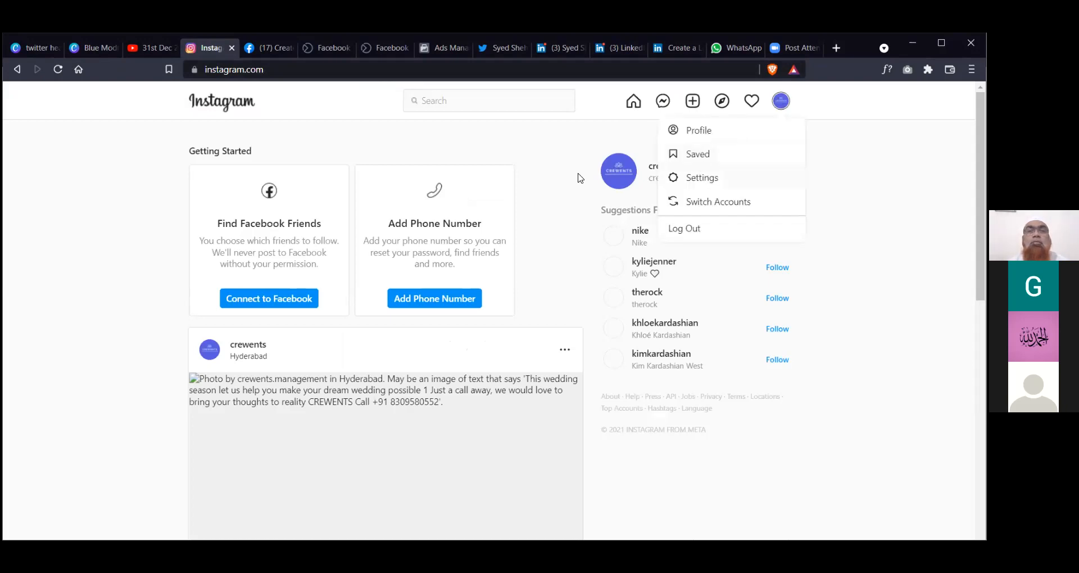
left_click(399, 70)
key("ctrl+c")
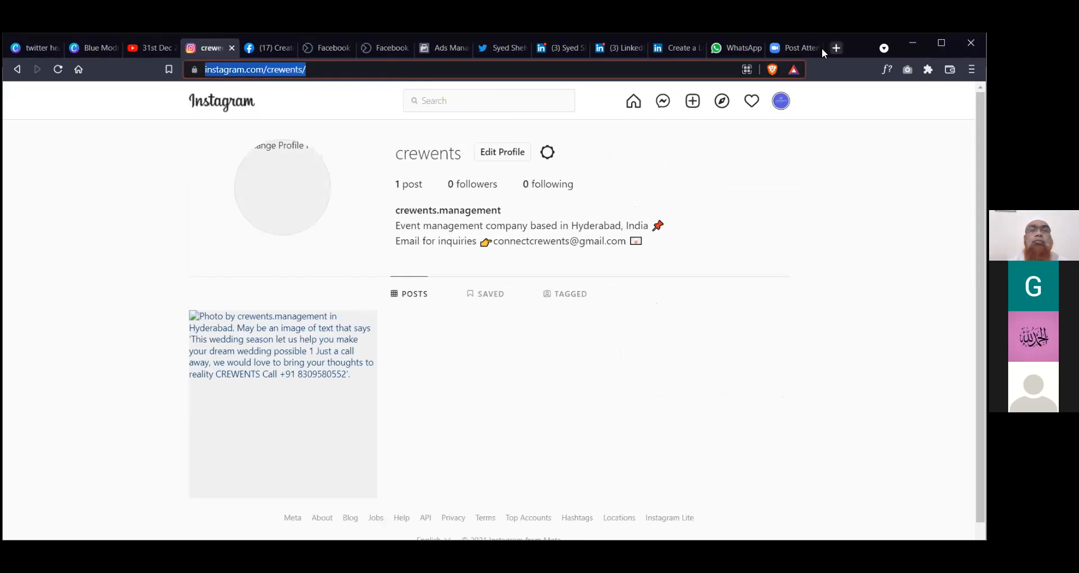
left_click(790, 50)
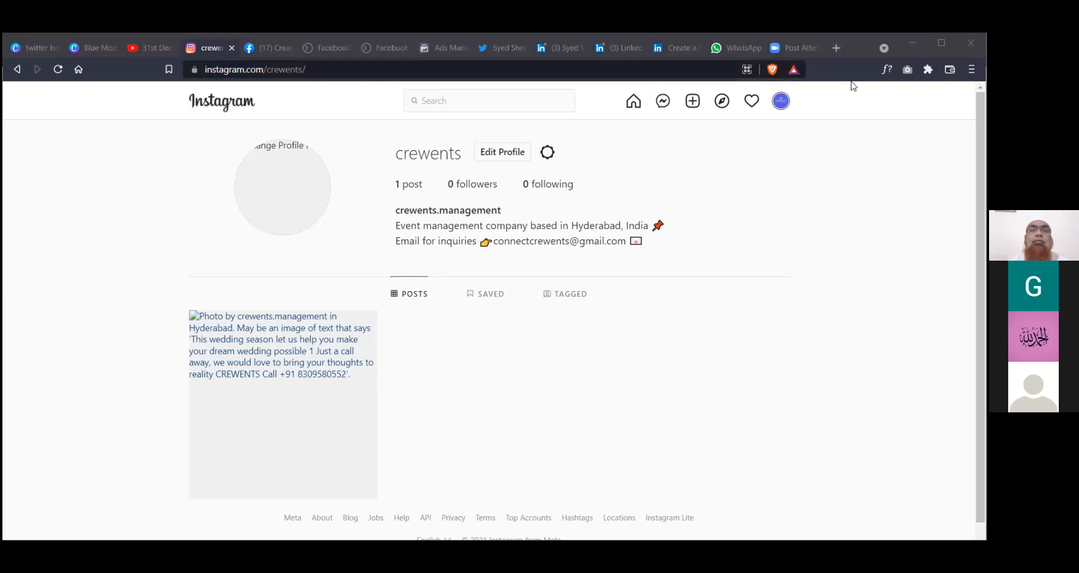
left_click(603, 49)
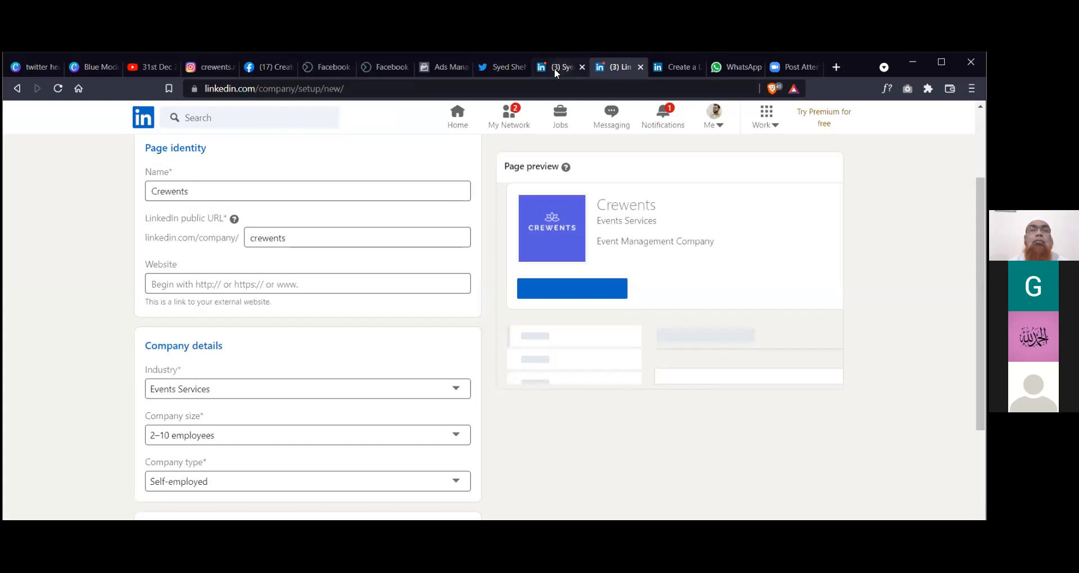
left_click(262, 287)
key("ctrl+v")
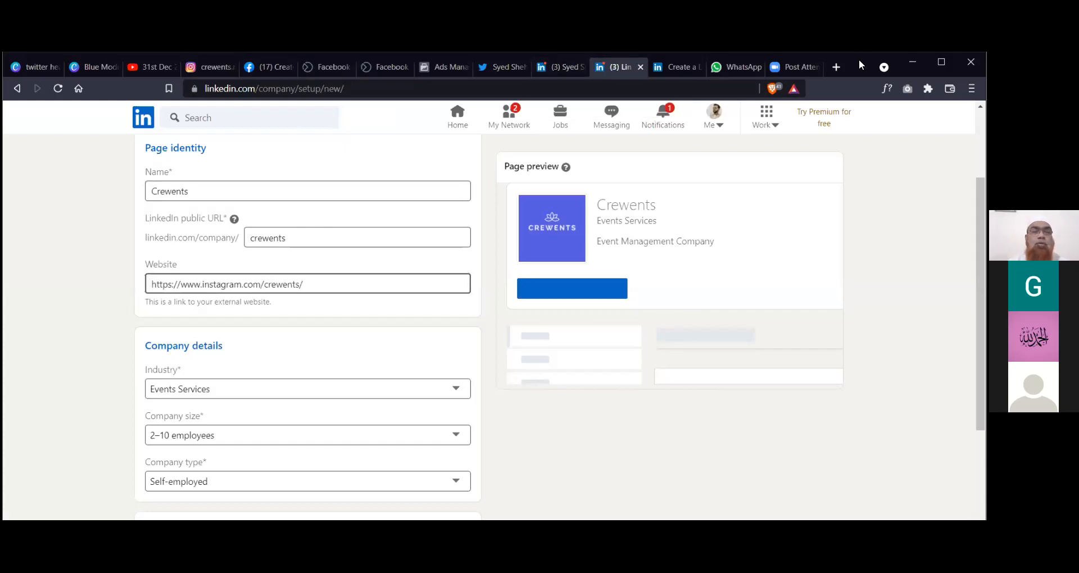
scroll(313, 429, "down", 5)
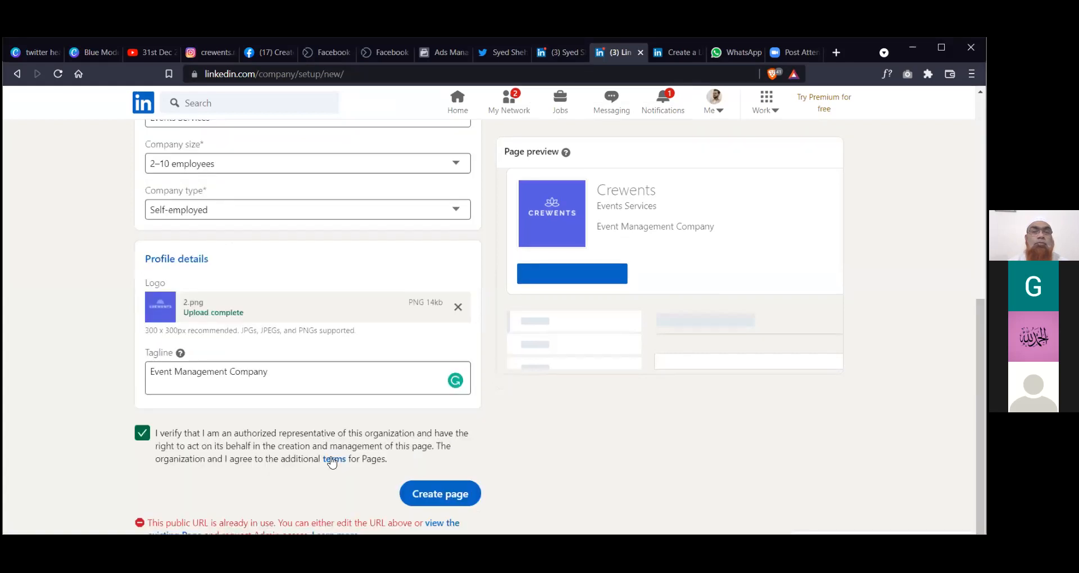
left_click(426, 494)
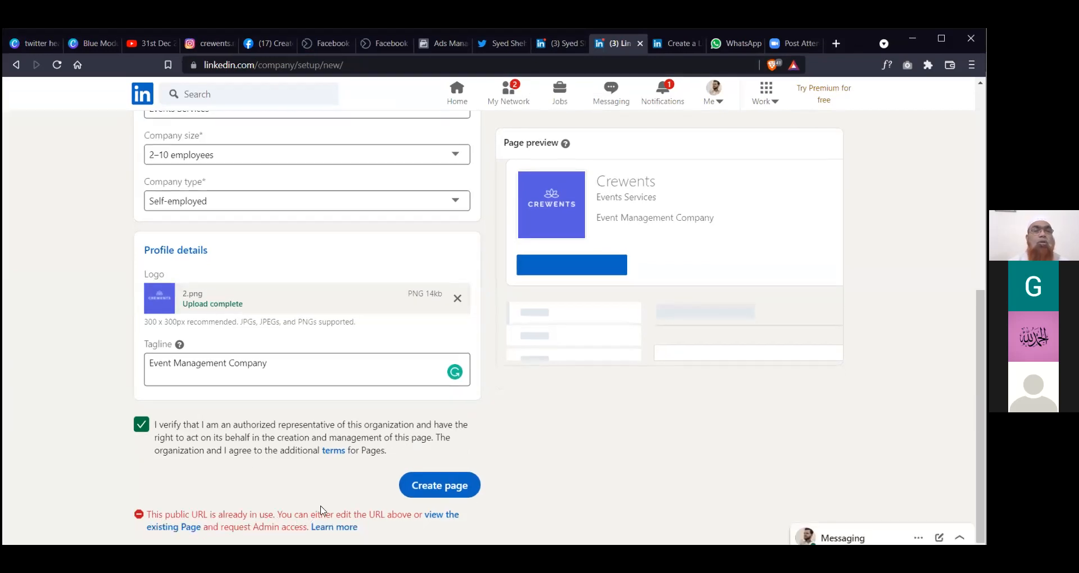
- Review the company page form's page identity, company details and profile details entries
scroll(300, 345, "up", 3)
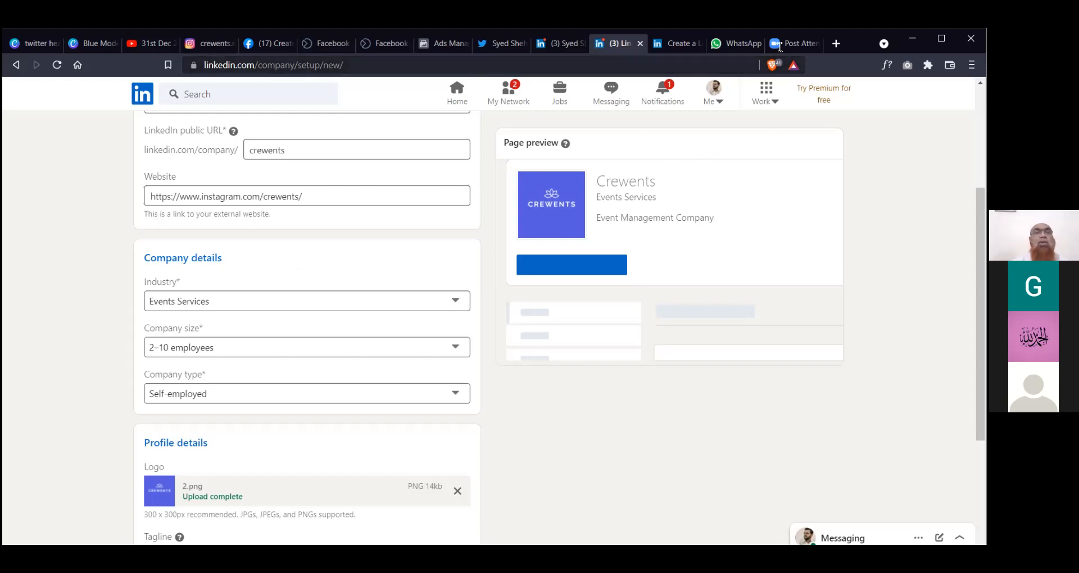
scroll(352, 191, "up", 3)
left_click(355, 197)
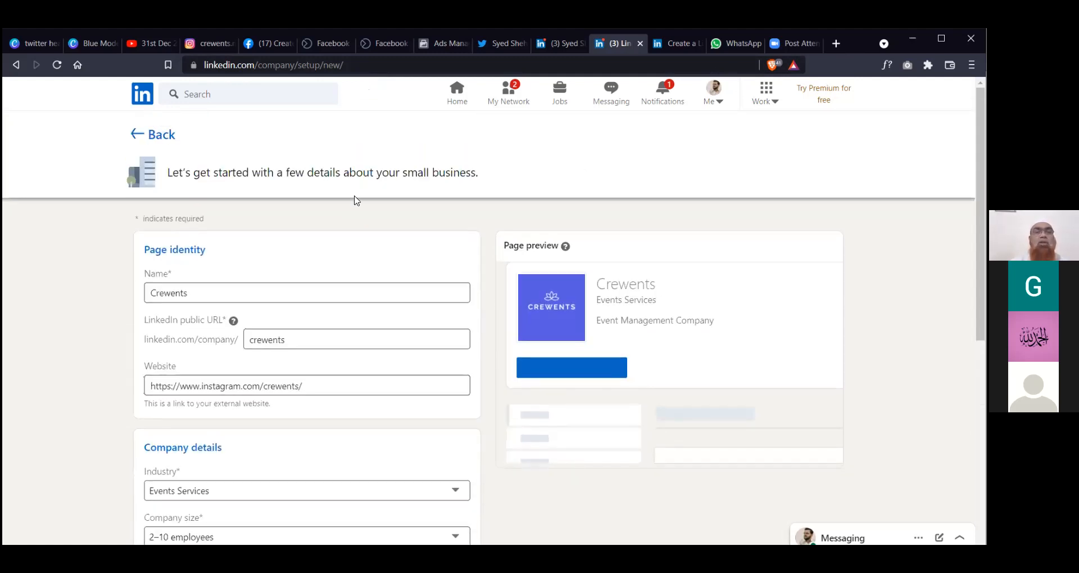
scroll(356, 200, "down", 2)
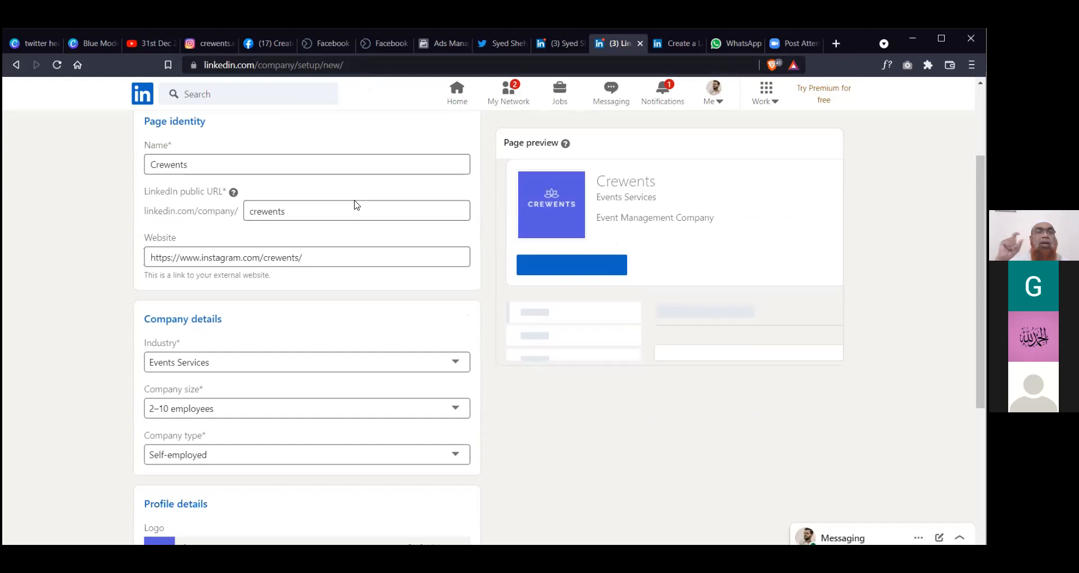
left_click(400, 256)
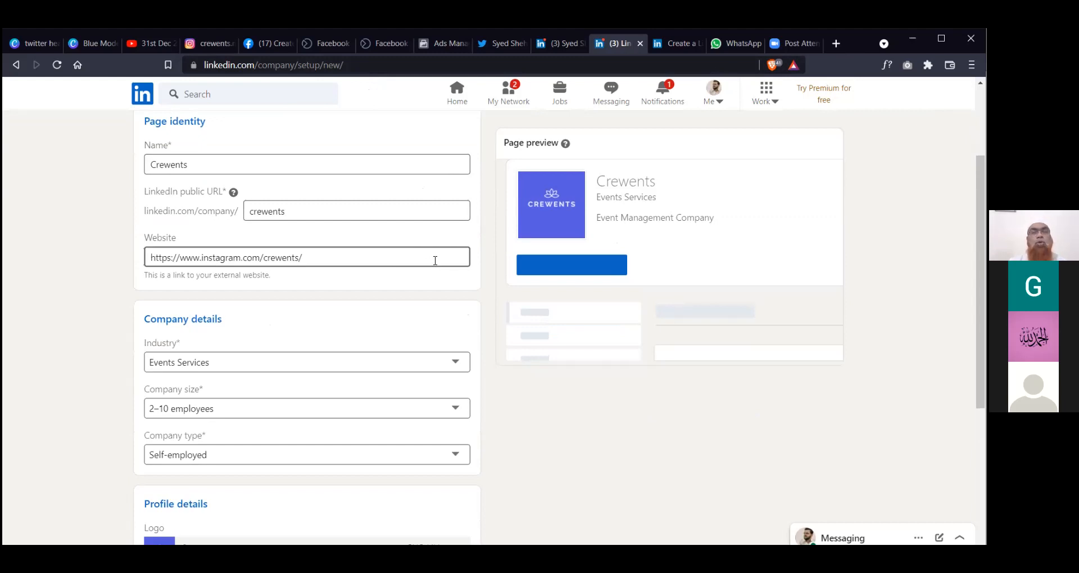
scroll(444, 293, "down", 1)
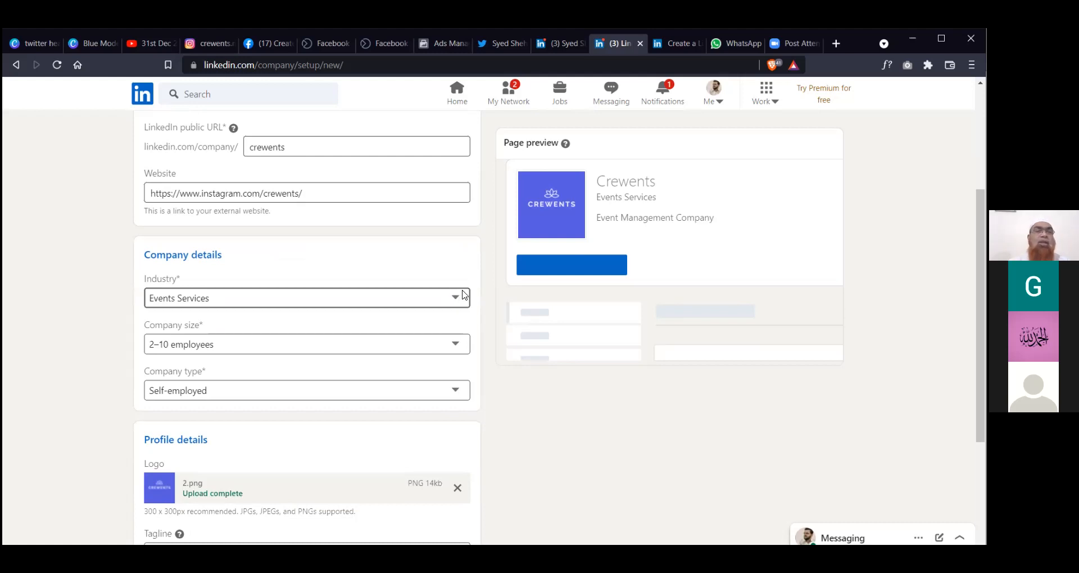
scroll(465, 298, "down", 1)
scroll(464, 298, "down", 2)
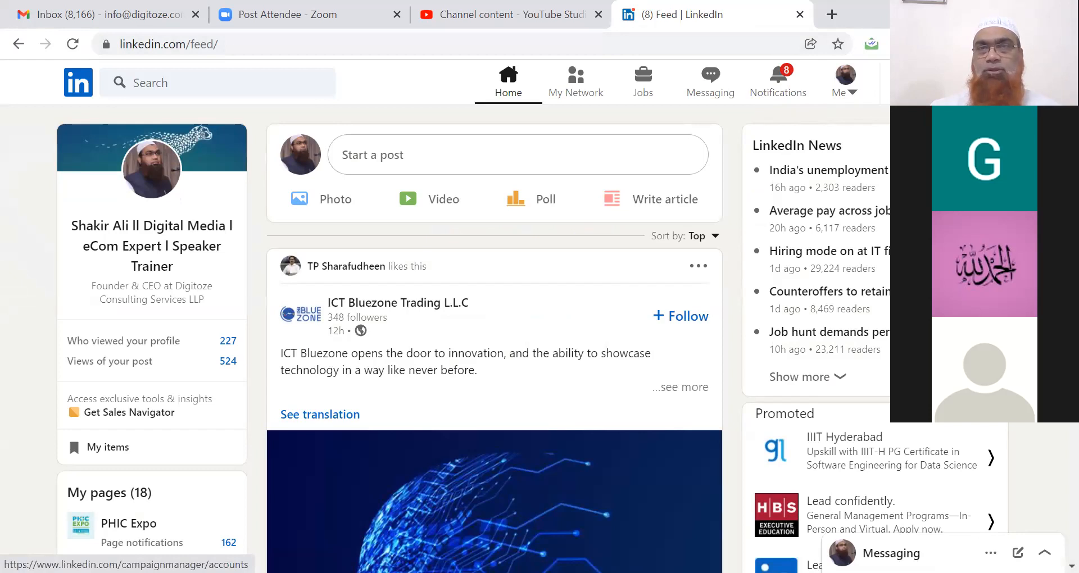
- Open LinkedIn Campaign Manager from the feed and start creating a new ad account
left_click(981, 83)
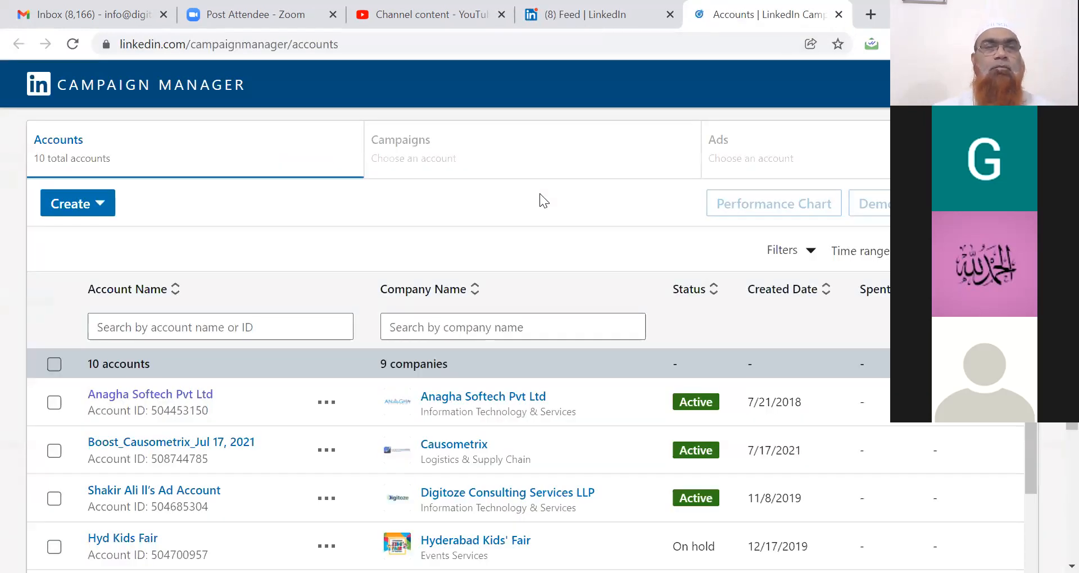
left_click(99, 536)
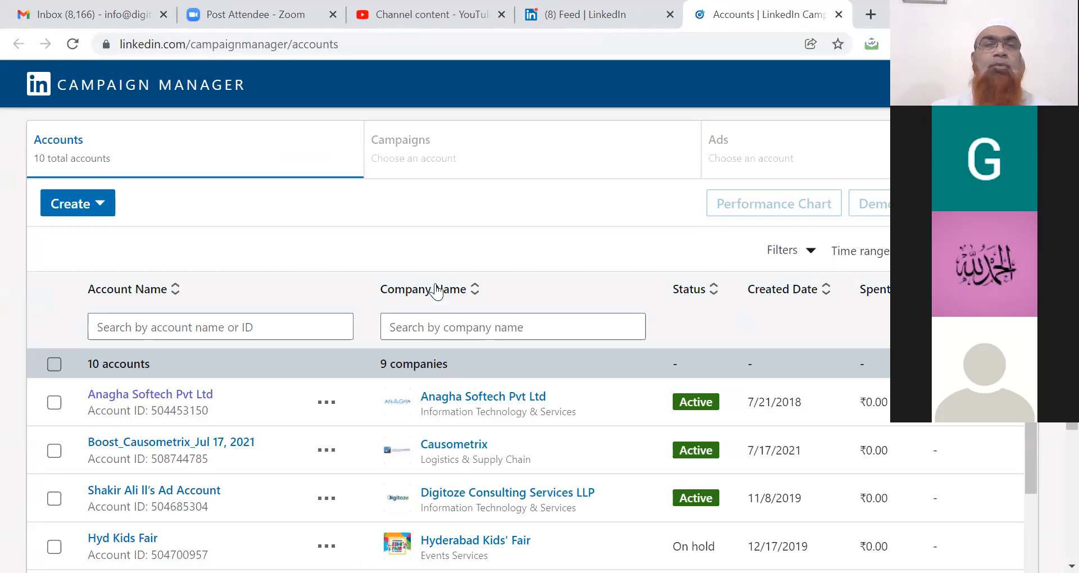
left_click(86, 211)
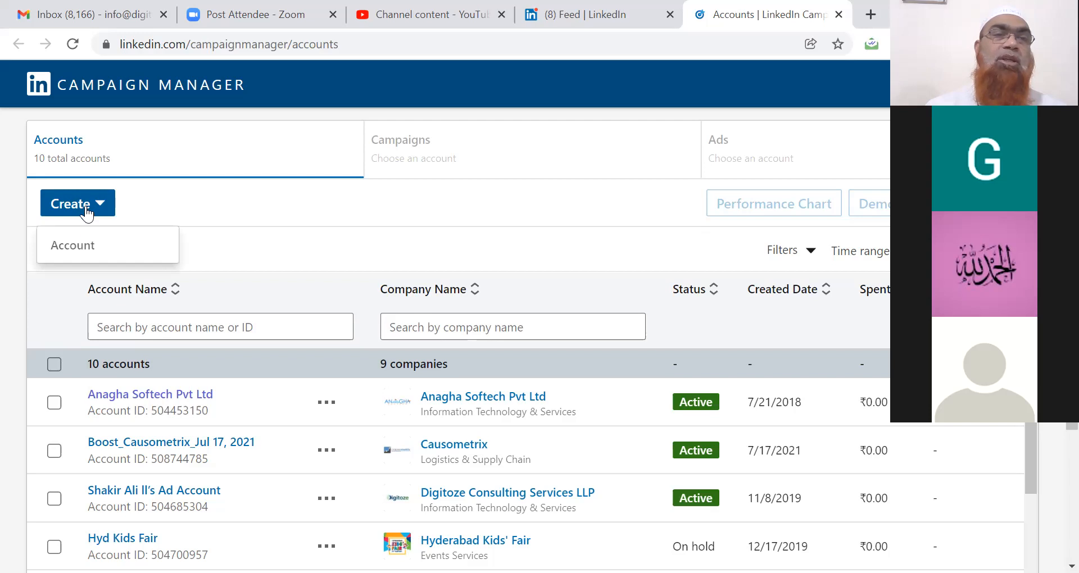
left_click(82, 246)
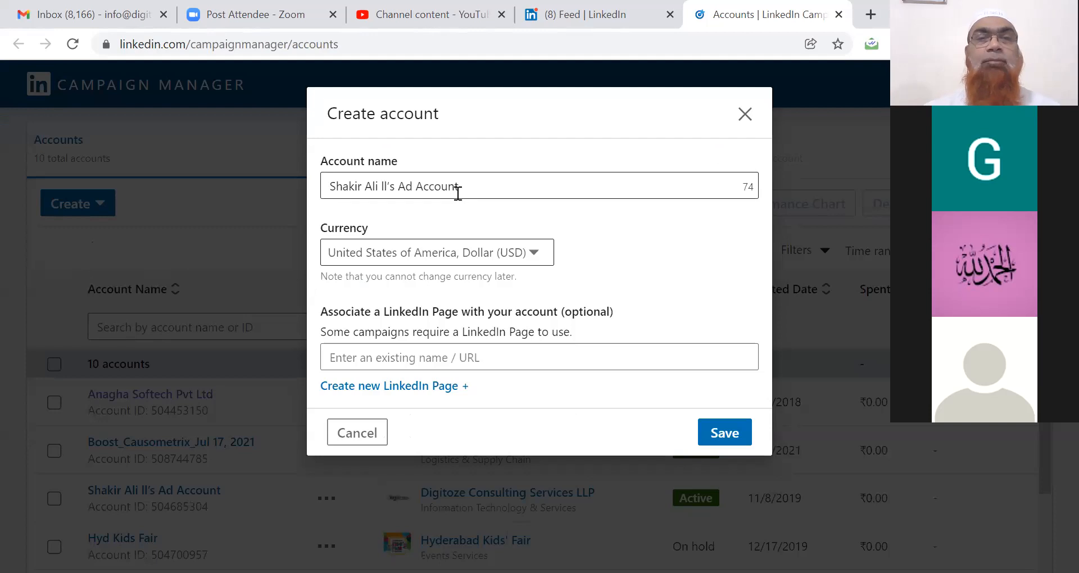
- Set the new ad account's currency to India, Rupee (INR)
left_click(536, 253)
key("i")
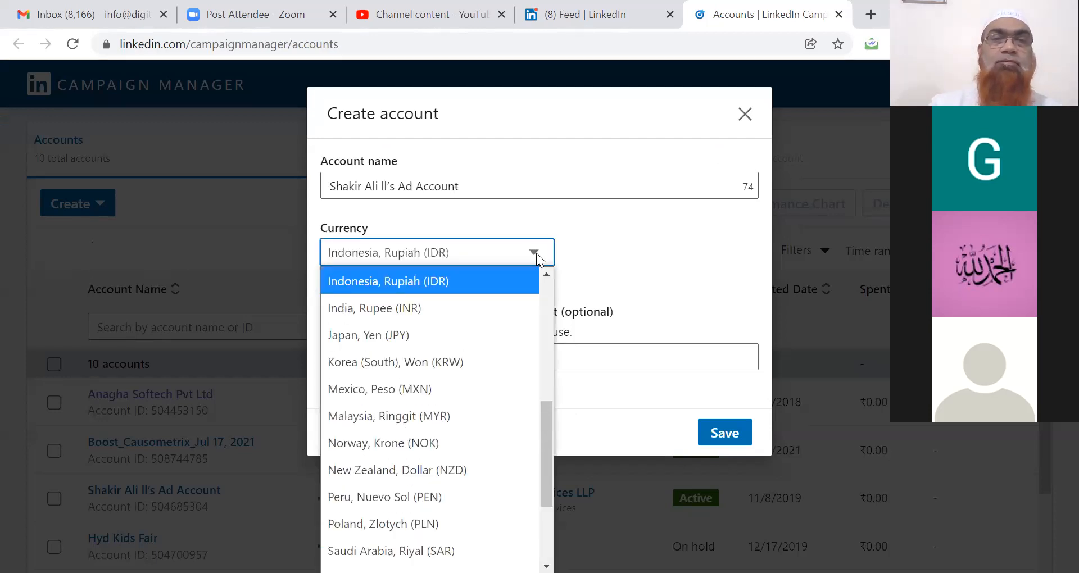
key("i")
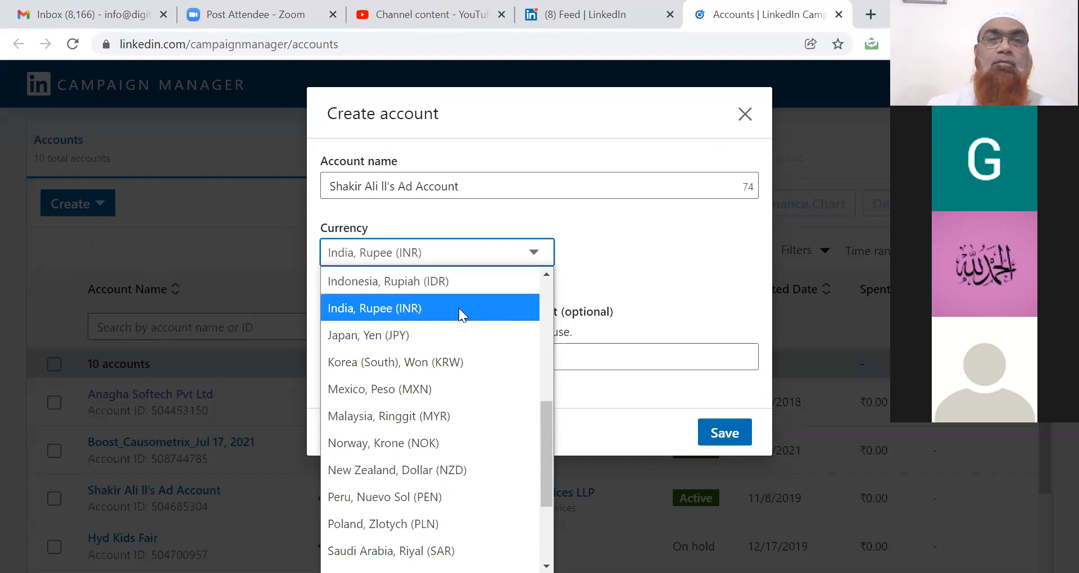
left_click(475, 308)
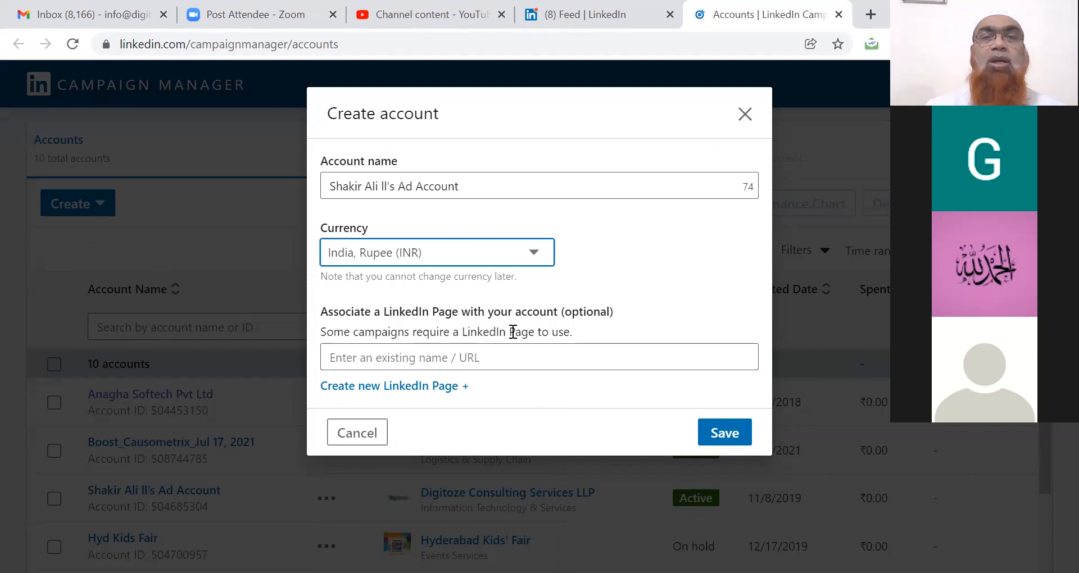
- Search for "digitoze" and associate the Digitoze Consulting Services LLP page with the new ad account
left_click(491, 356)
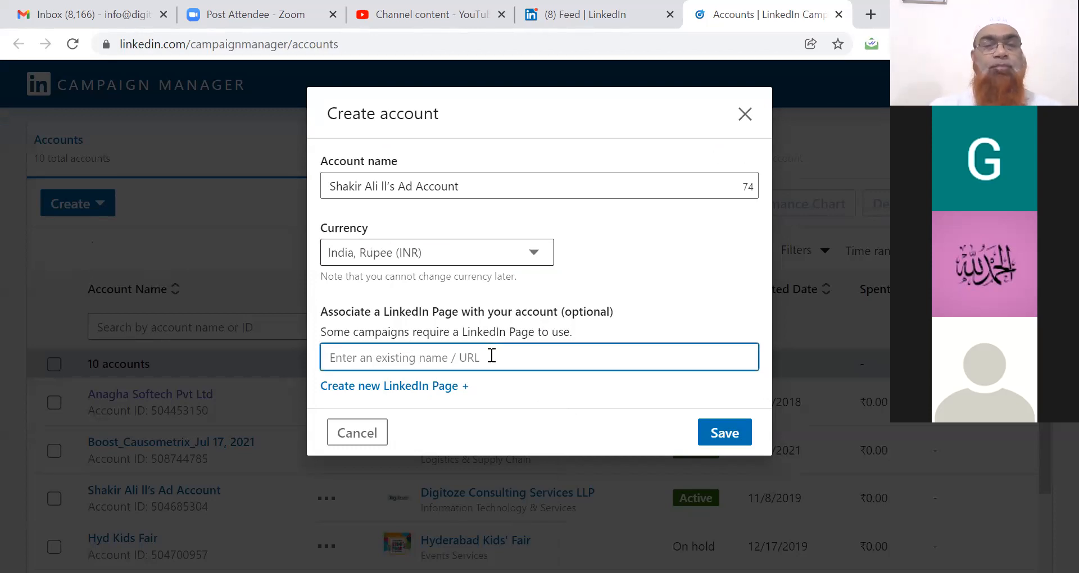
type("dig")
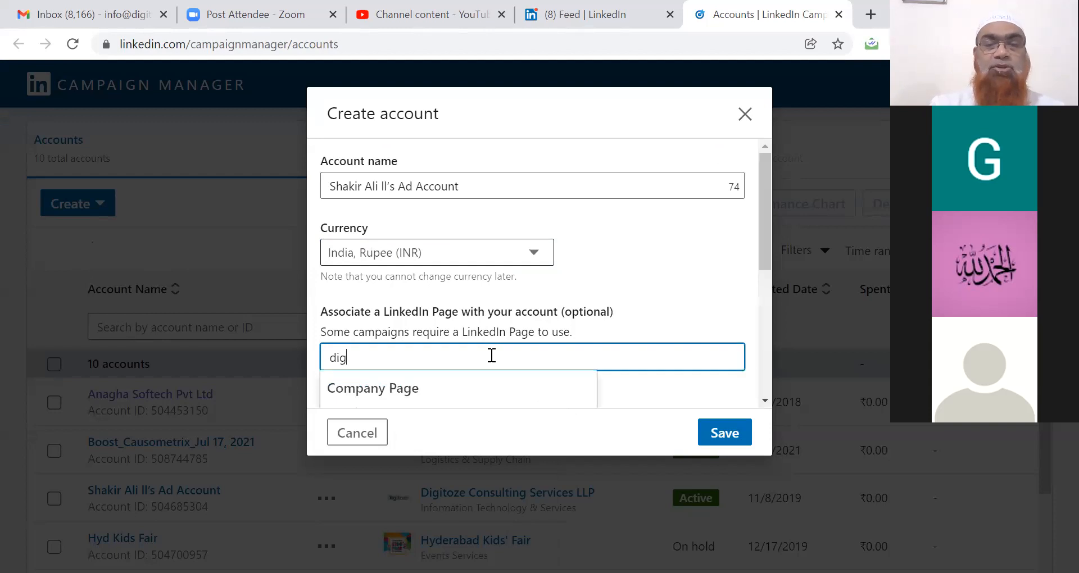
left_click(761, 236)
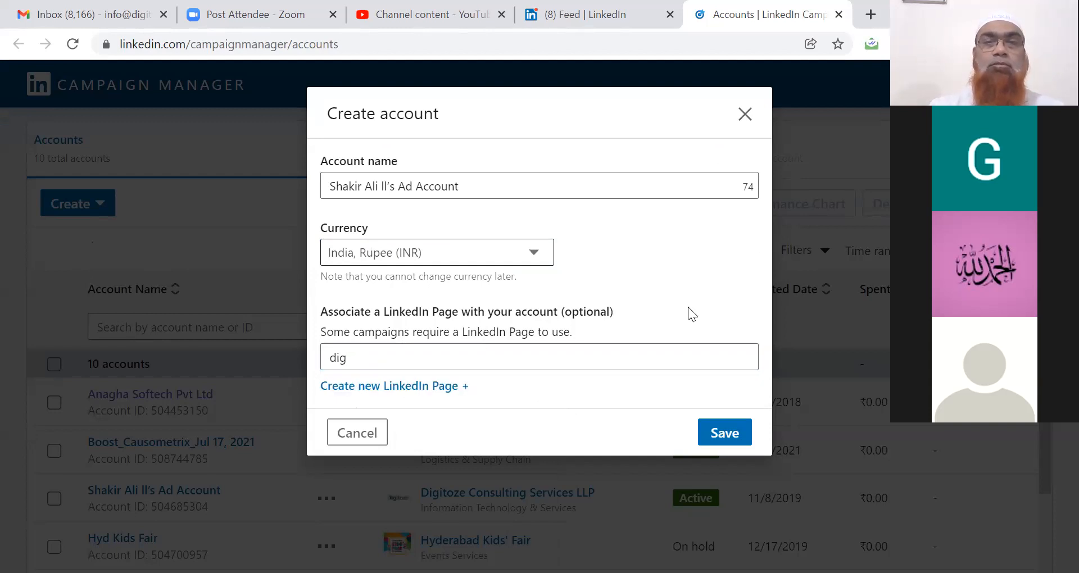
left_click(577, 357)
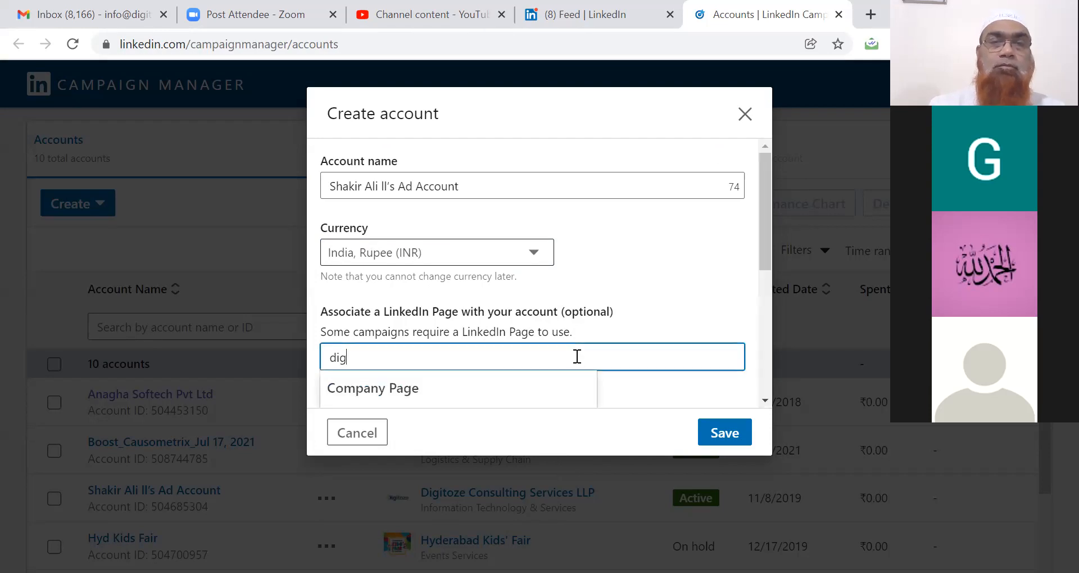
type("ito")
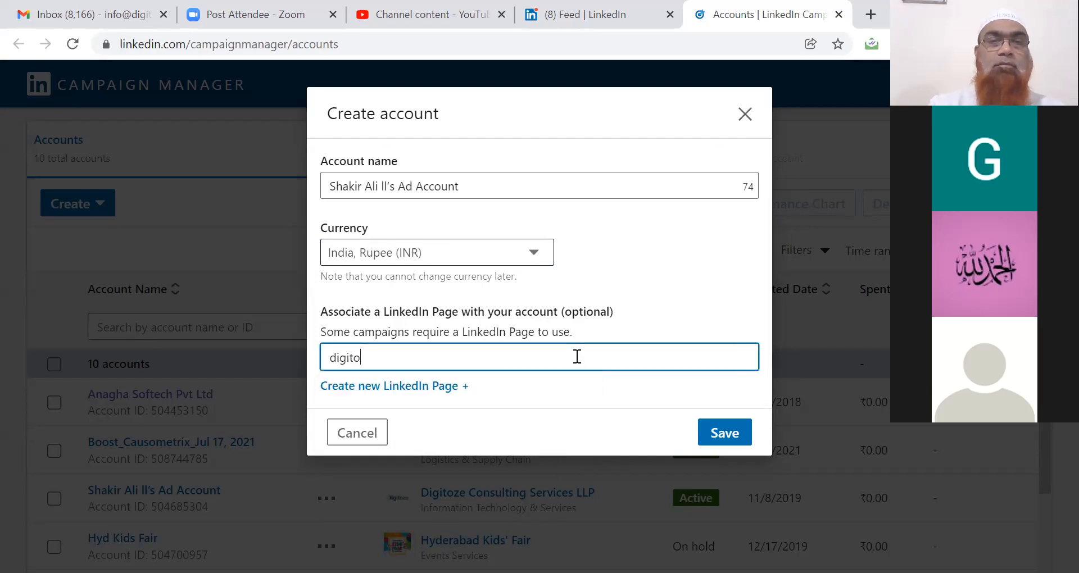
type("ze")
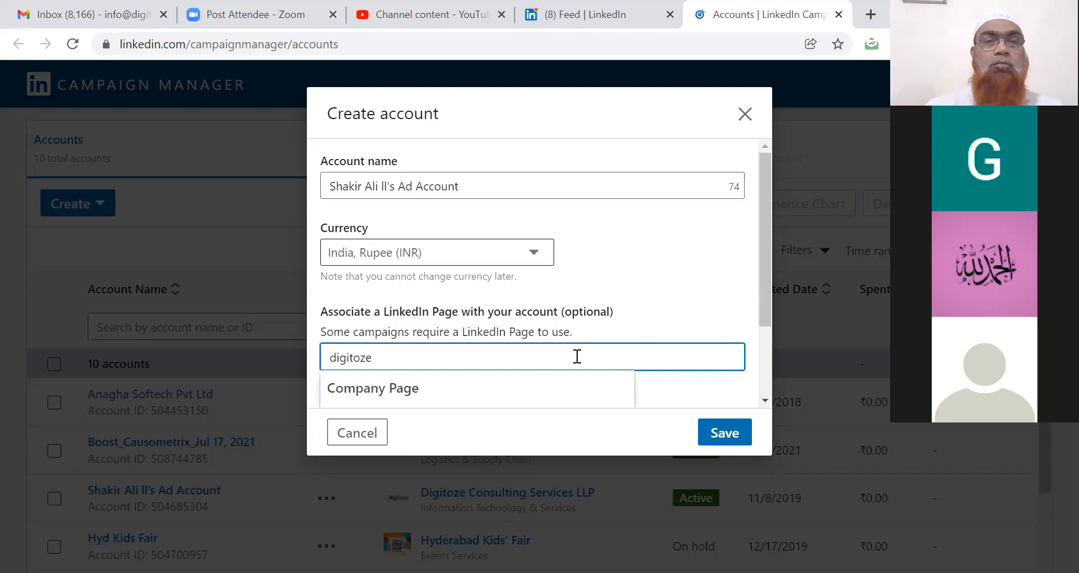
left_click(413, 402)
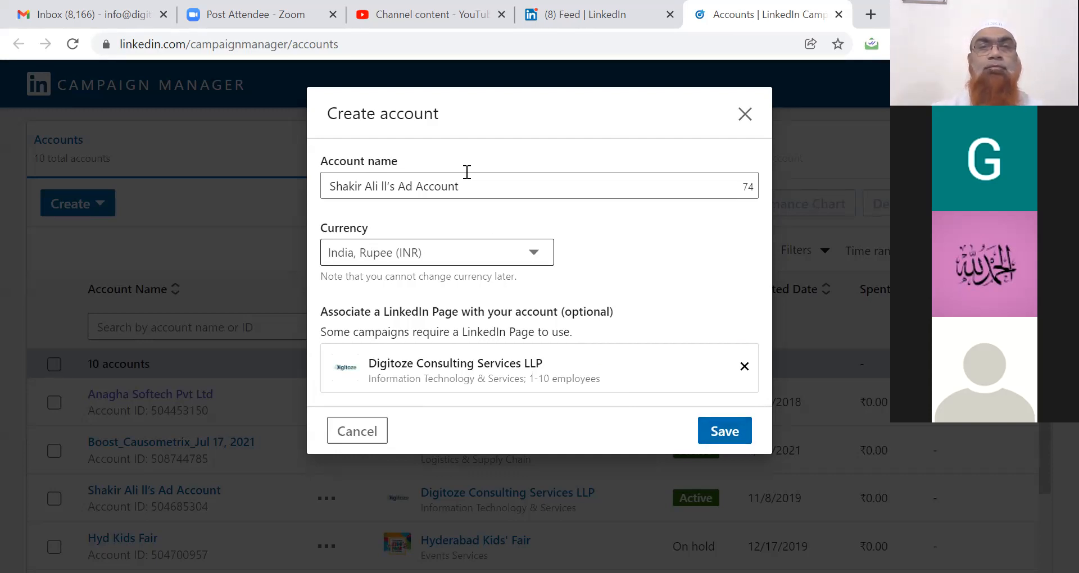
- Append "- Test" to the ad account name, save the new account and dismiss the campaign group tip
left_click(477, 187)
type("- Test")
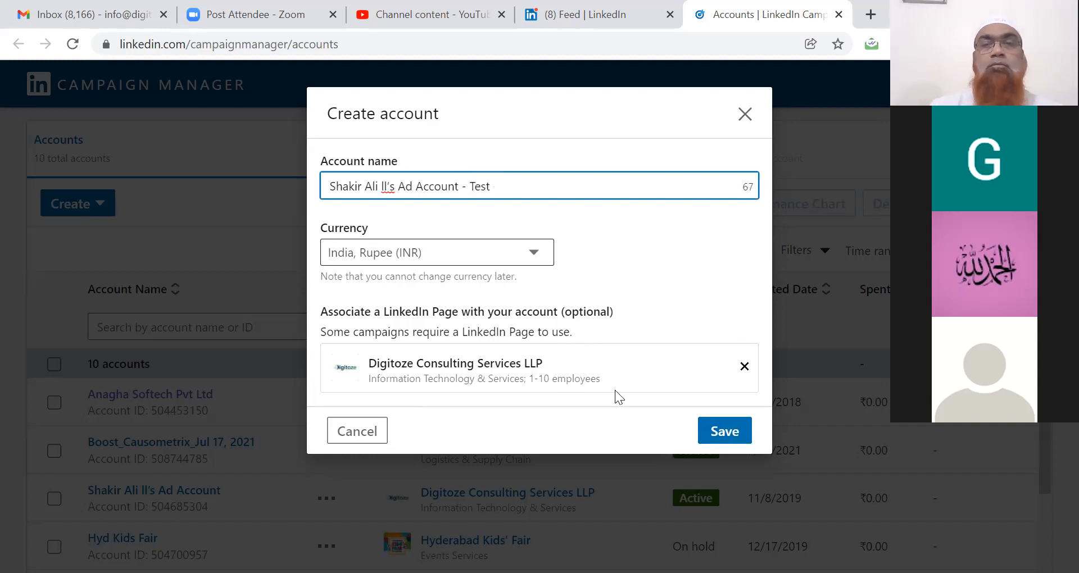
left_click(713, 431)
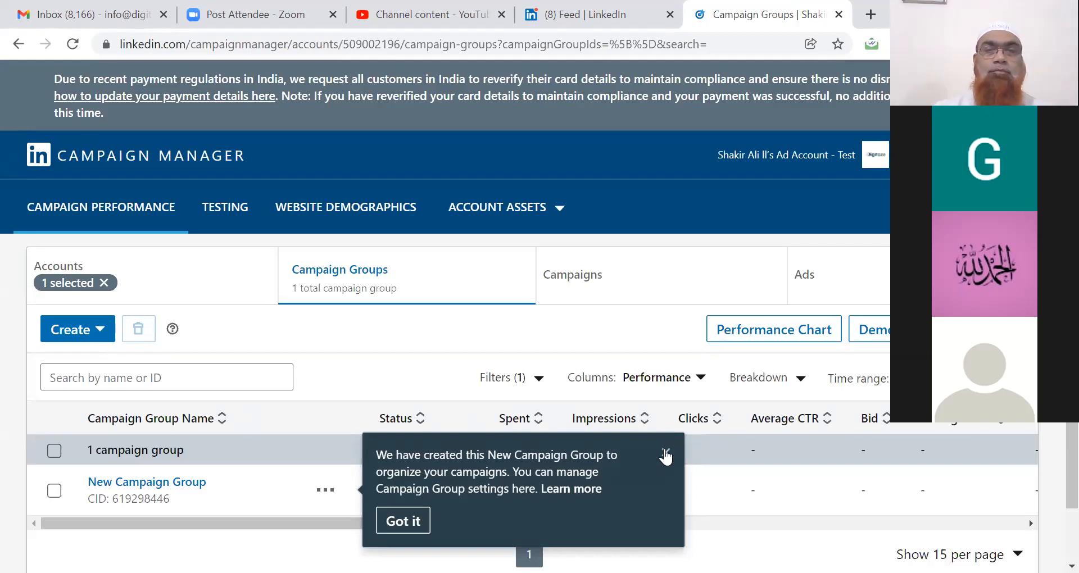
left_click(665, 454)
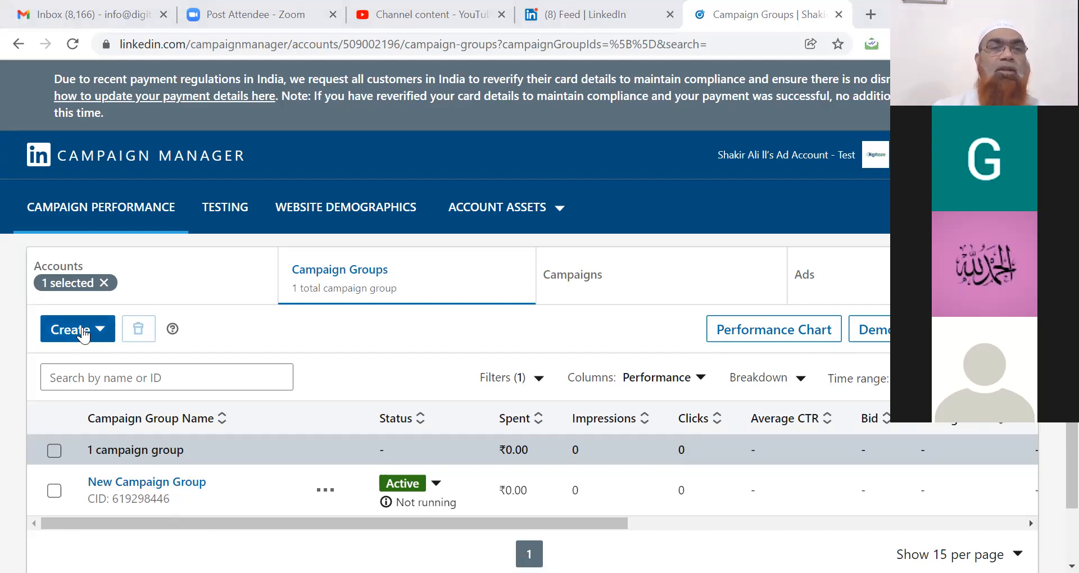
- Create a campaign named "Test Campaign" in the New Campaign Group and proceed to its setup
left_click(99, 339)
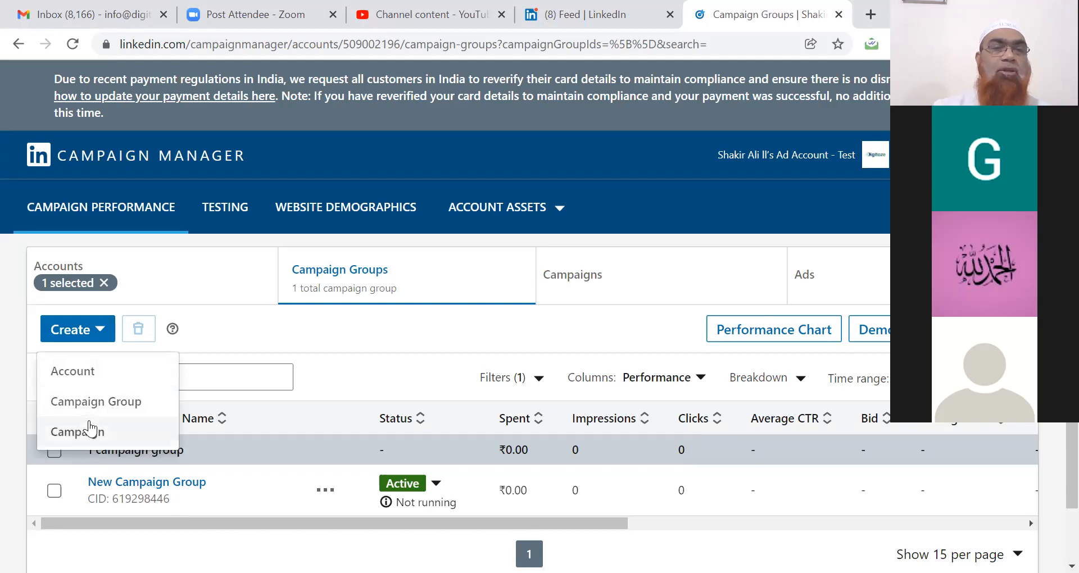
left_click(89, 433)
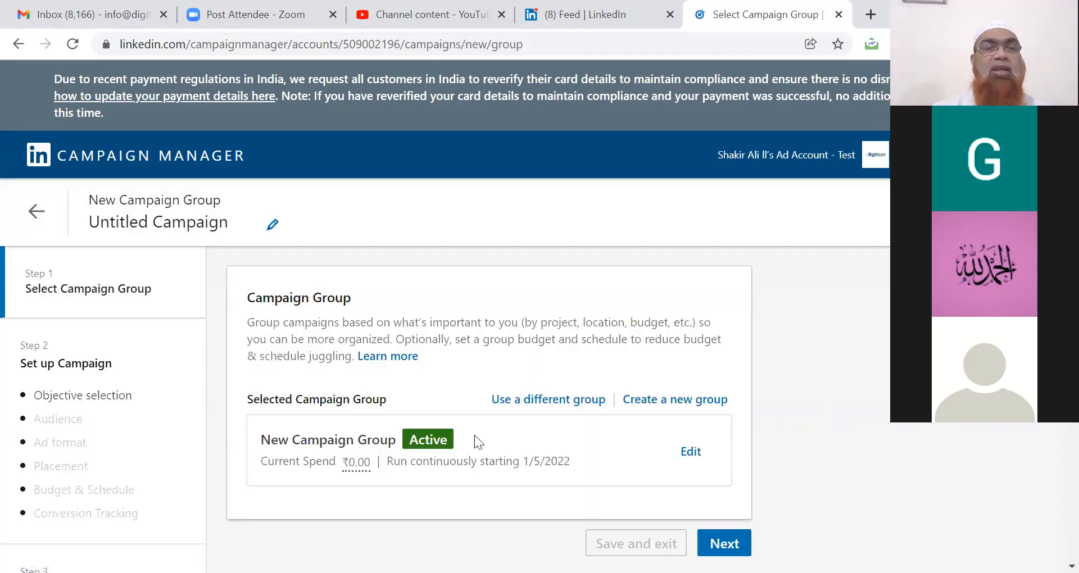
left_click(275, 227)
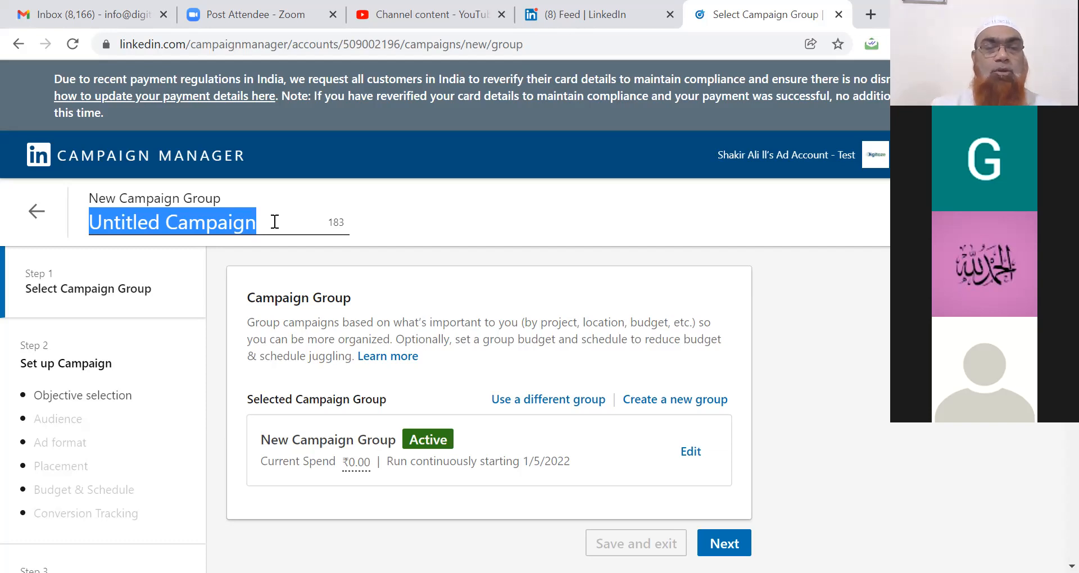
type("Test")
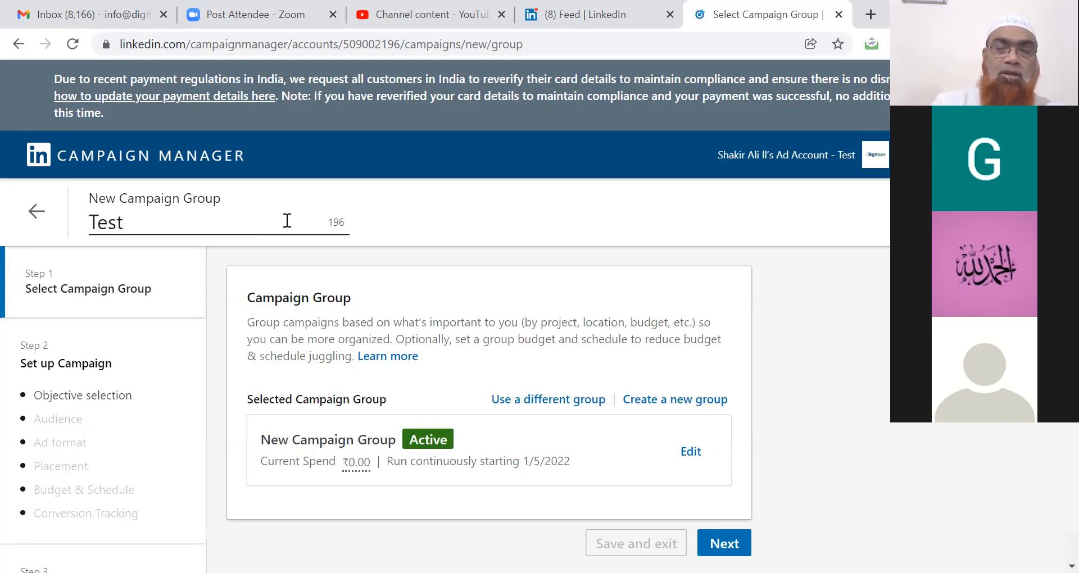
type(" Cam")
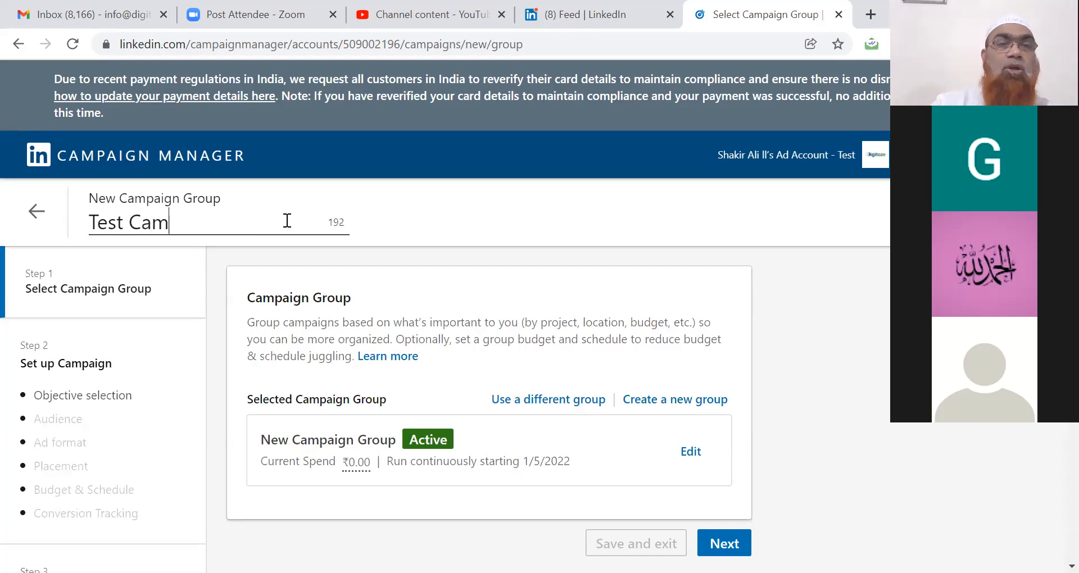
type("paign")
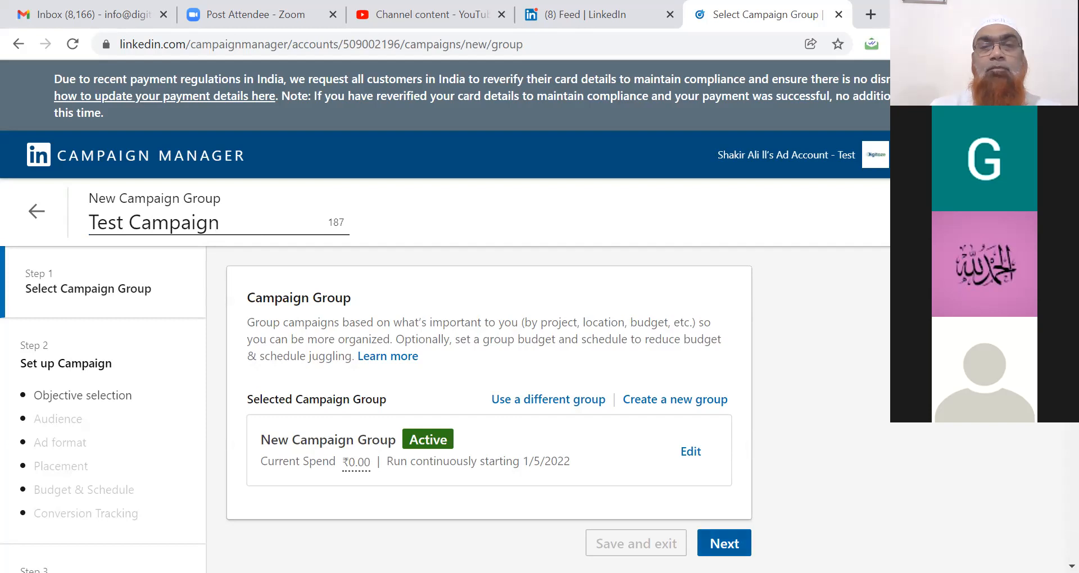
left_click(724, 544)
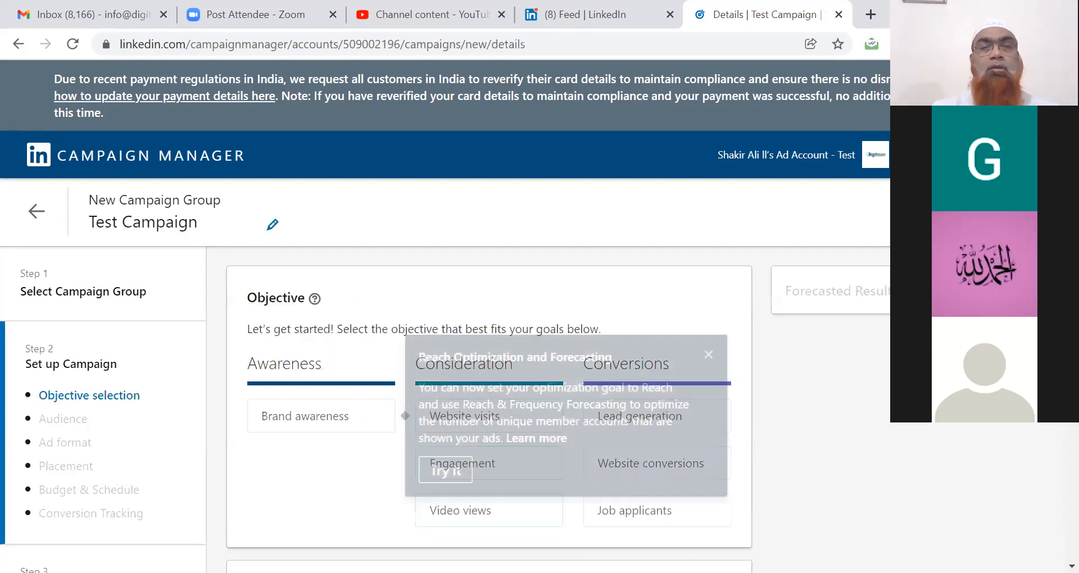
- Choose Brand awareness as the campaign objective and dismiss the pop-up tips
left_click(709, 356)
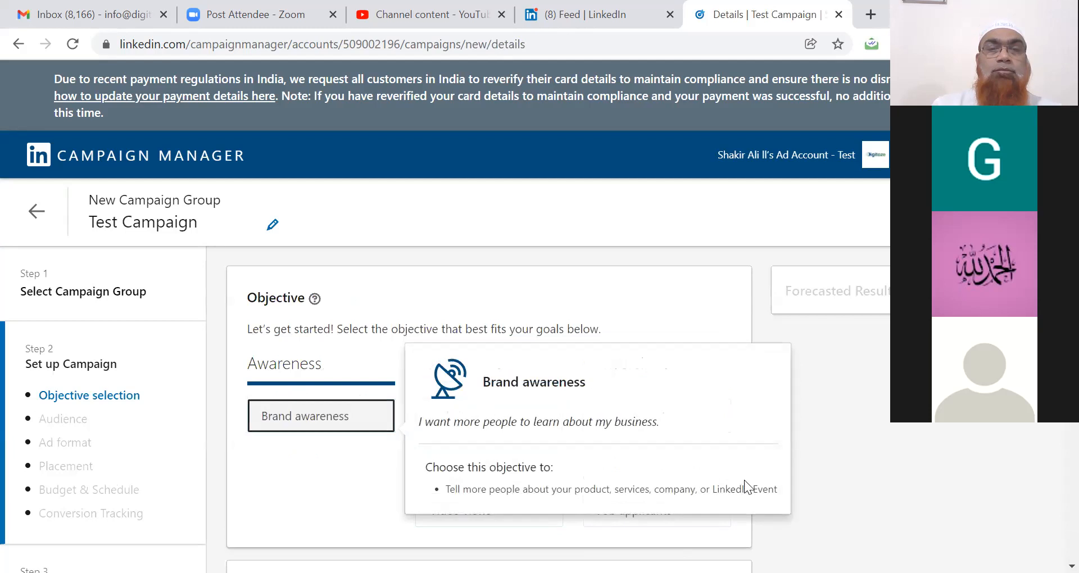
left_click(319, 426)
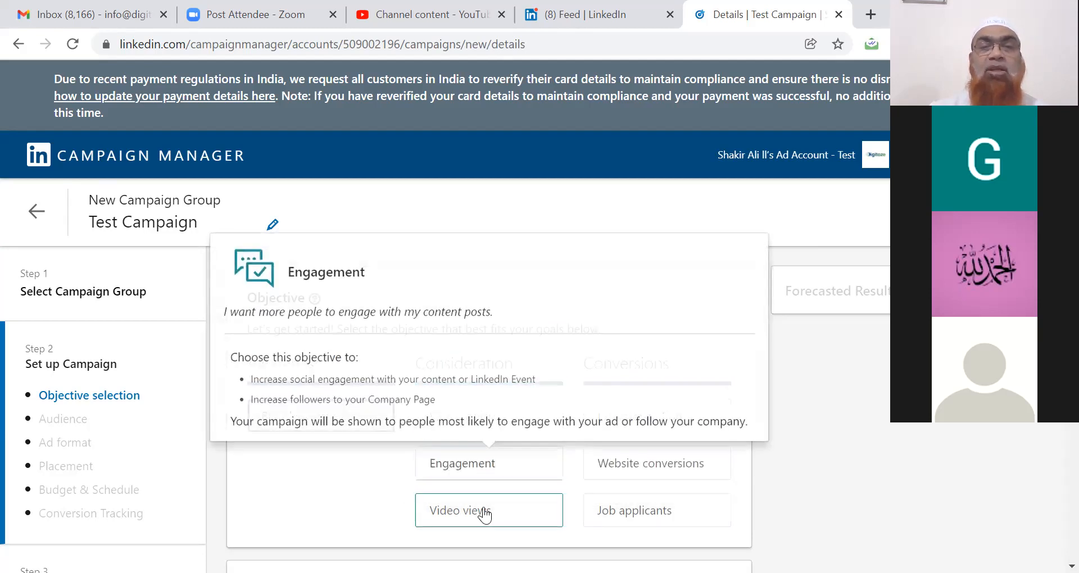
mouse_move(485, 514)
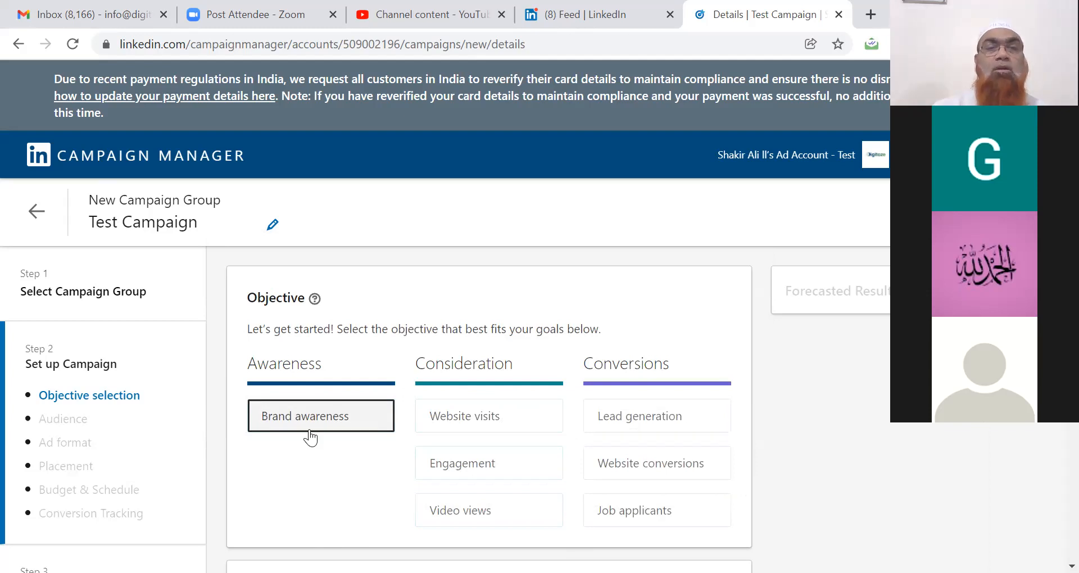
mouse_move(309, 429)
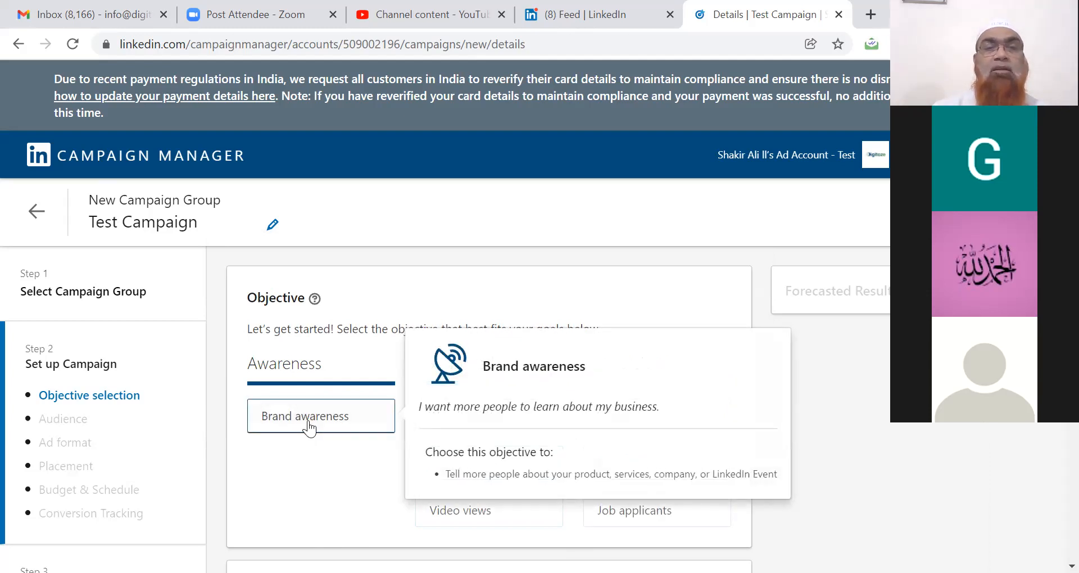
left_click(309, 428)
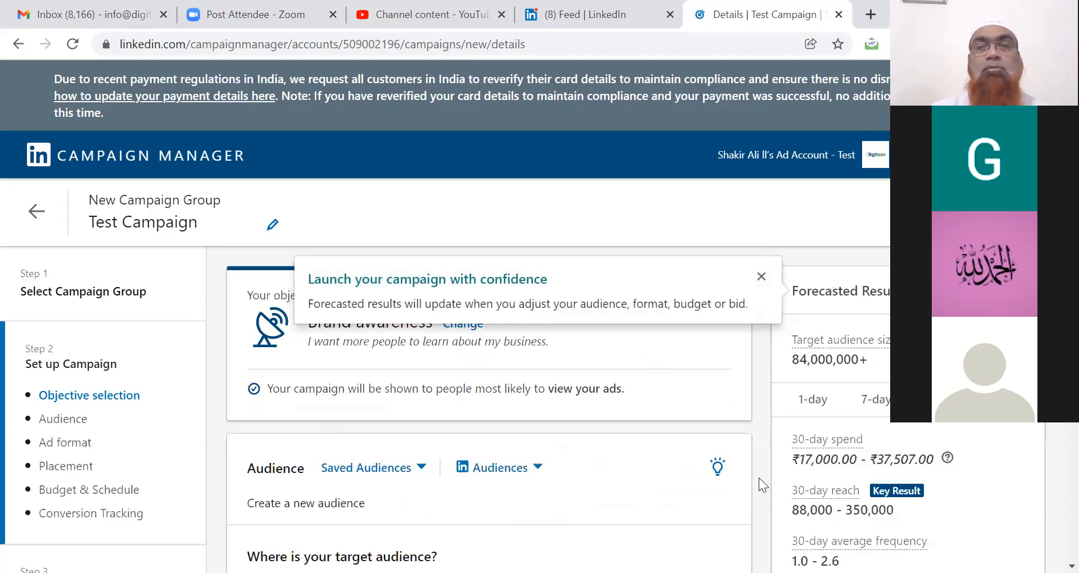
left_click(762, 278)
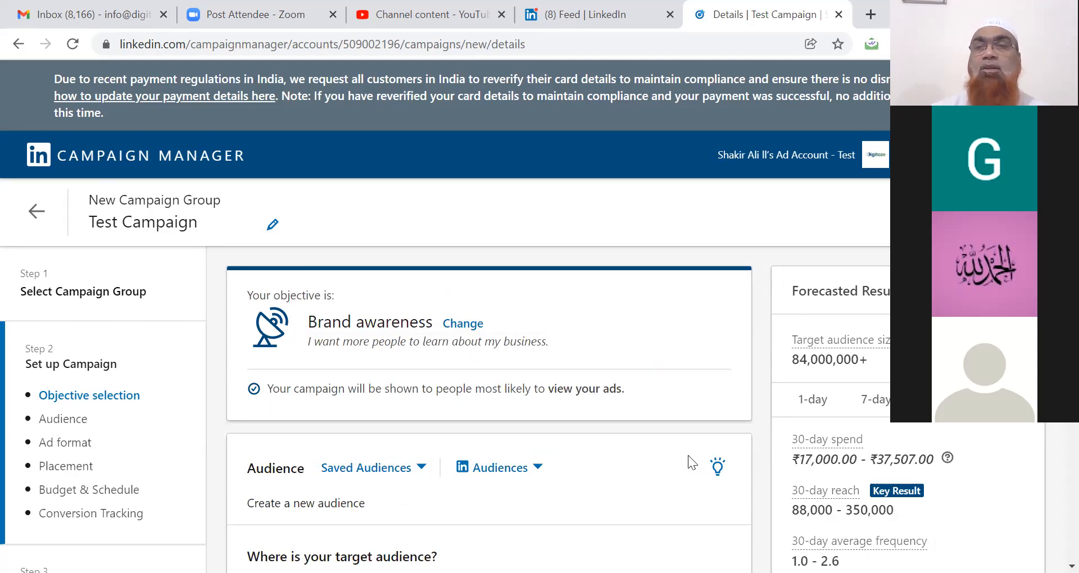
- Compare the campaign's 1-day and 7-day forecasted results for spend, reach and average frequency
scroll(489, 349, "down", 4)
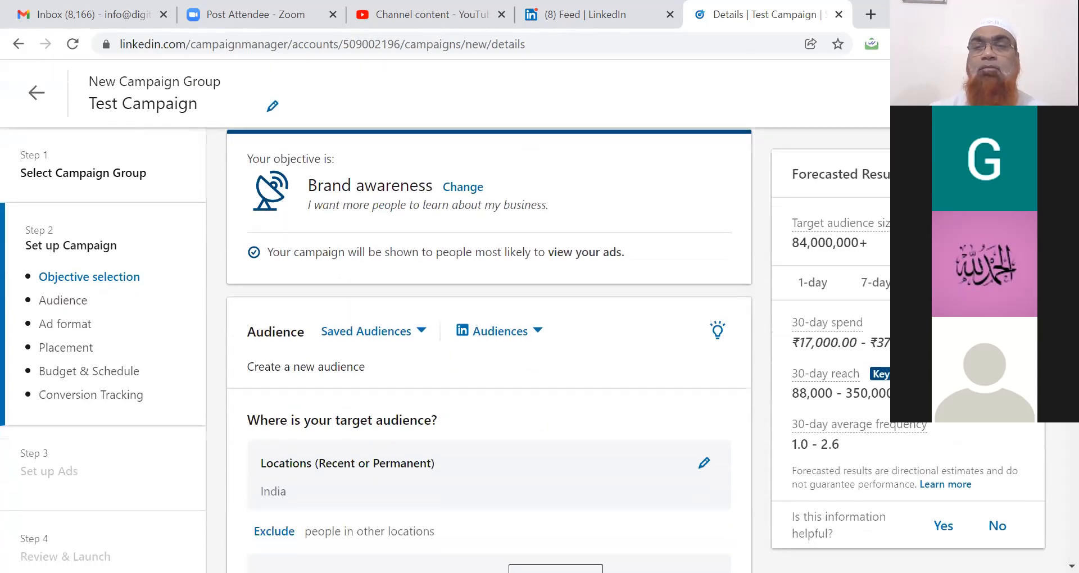
left_click(816, 292)
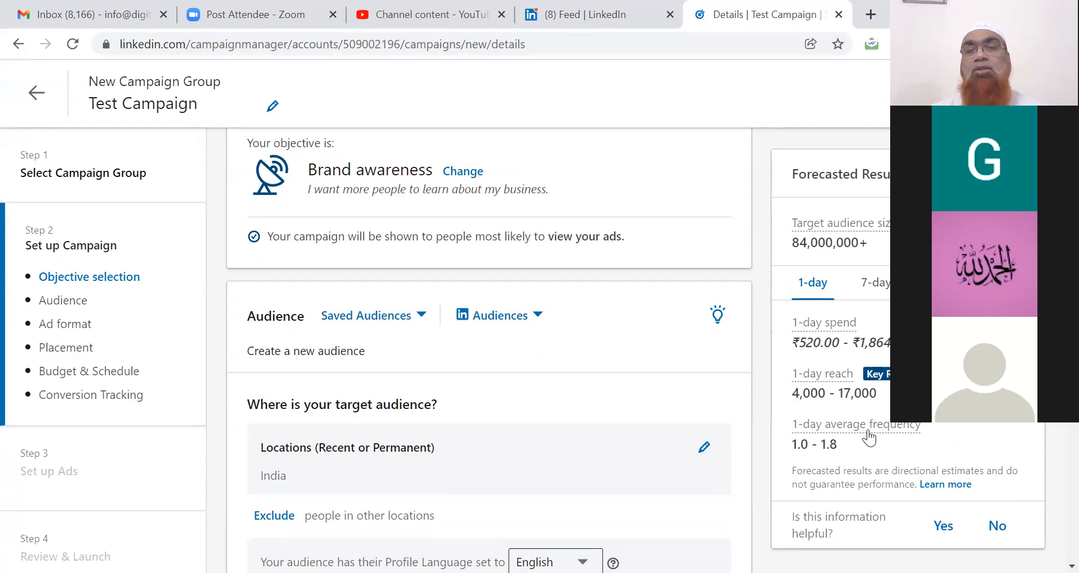
left_click(875, 285)
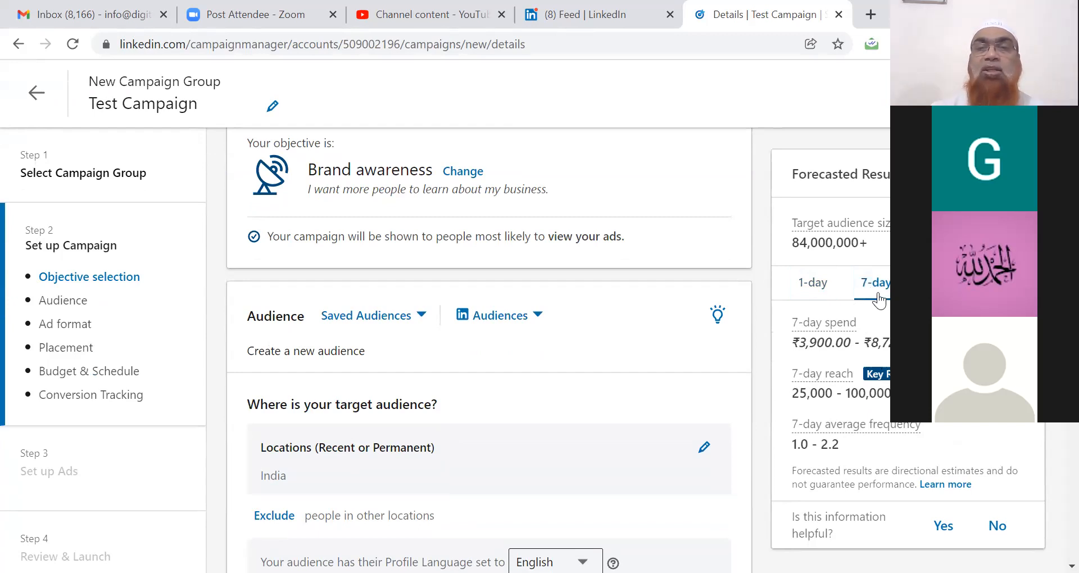
left_click(817, 283)
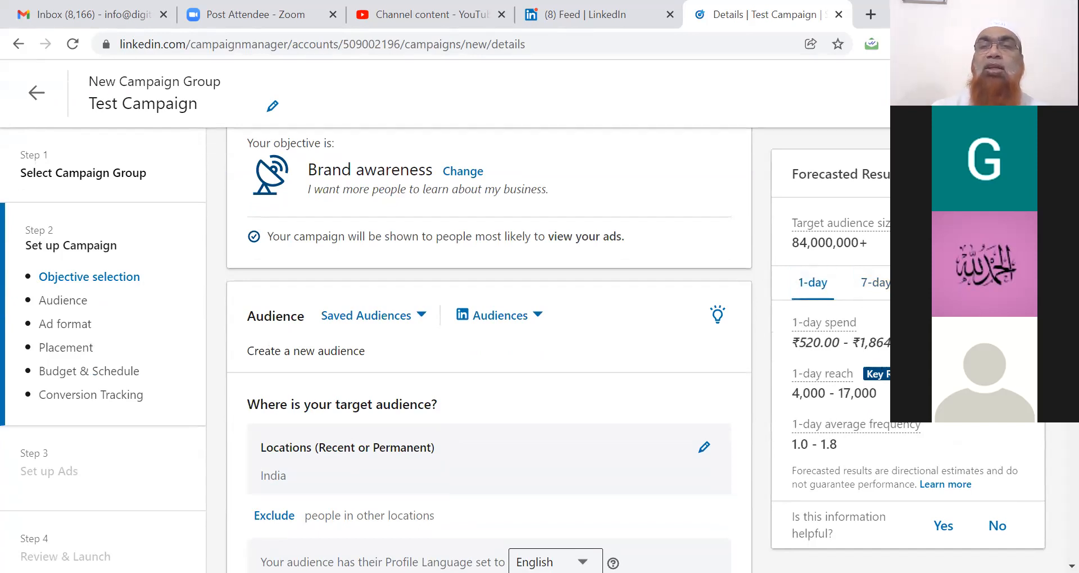
right_click(799, 190)
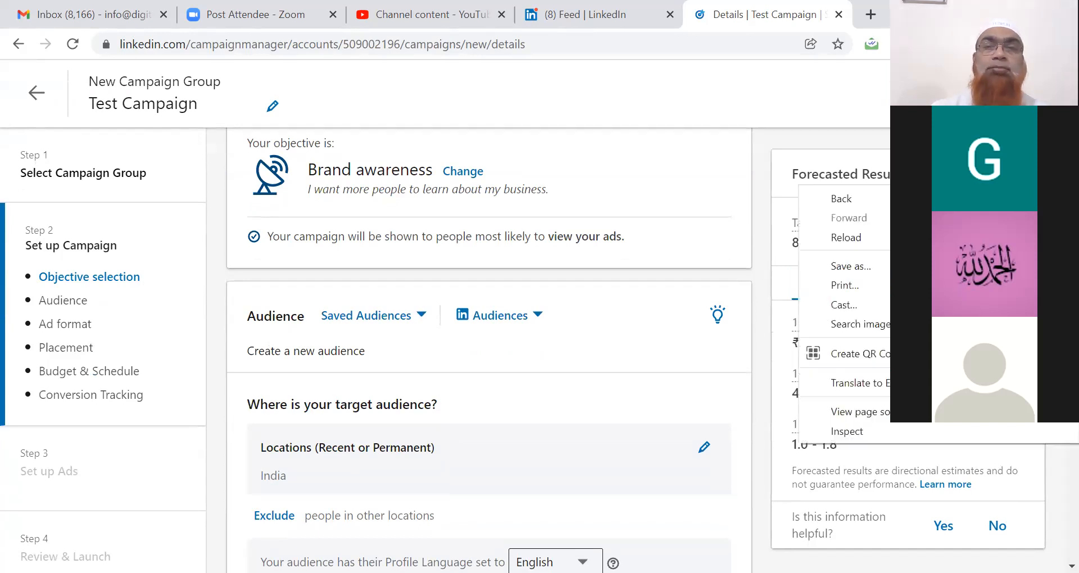
left_click(798, 189)
- Check the Audience section for saved audiences available to the campaign
scroll(798, 189, "down", 1)
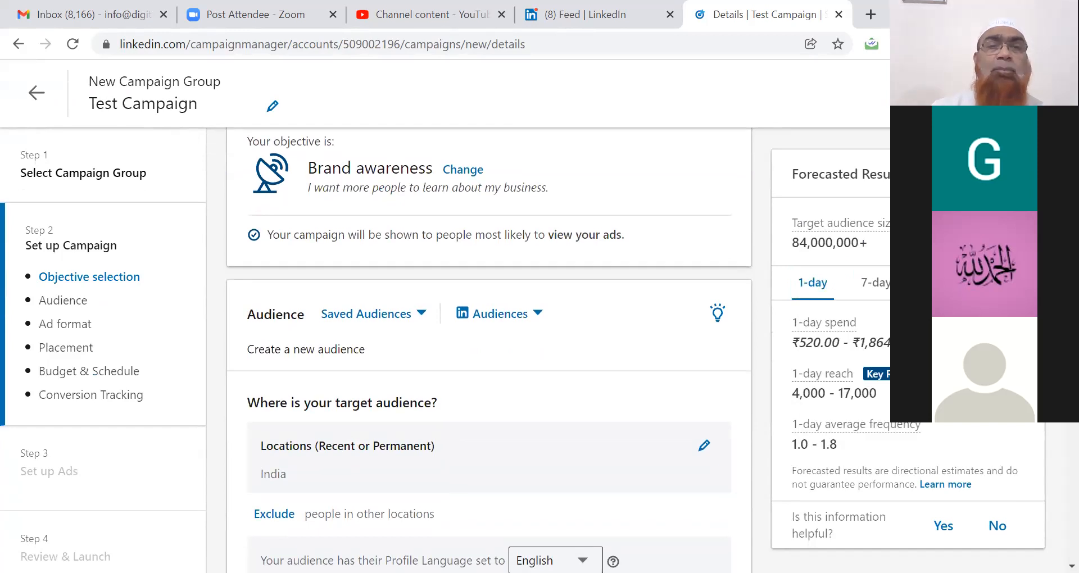
scroll(489, 349, "down", 1)
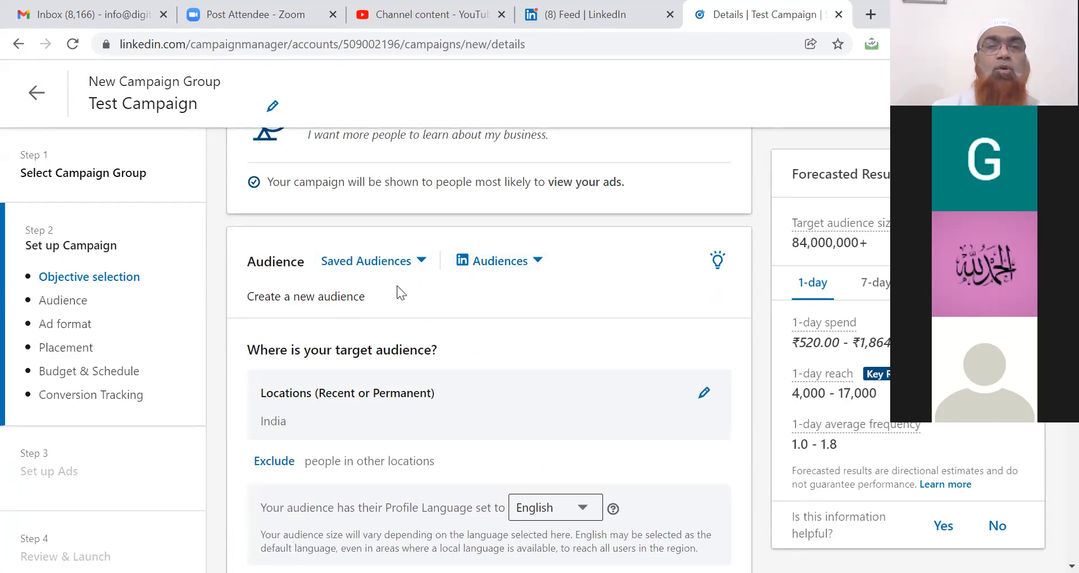
left_click(425, 265)
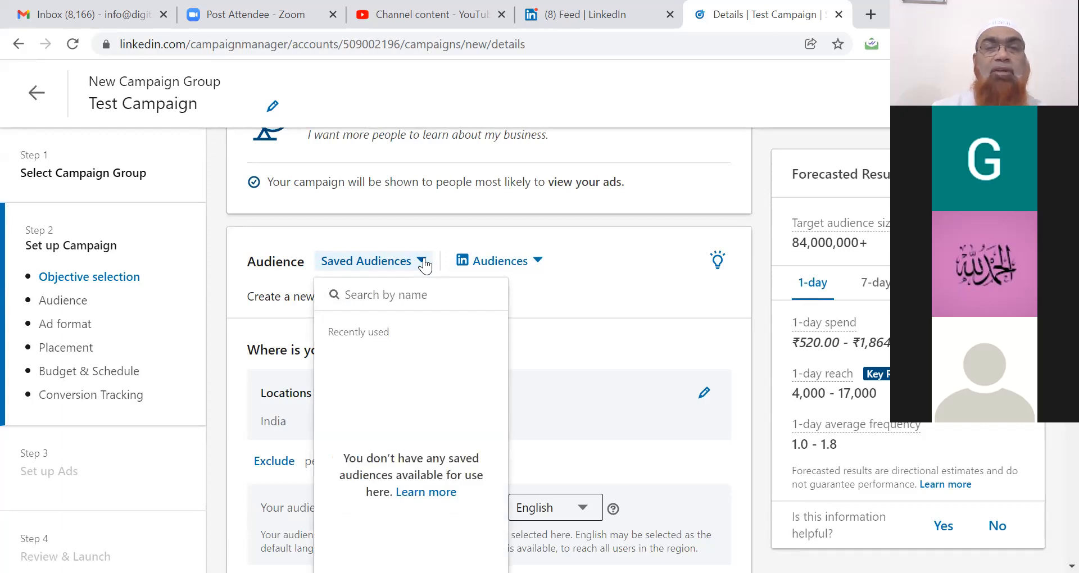
left_click(598, 268)
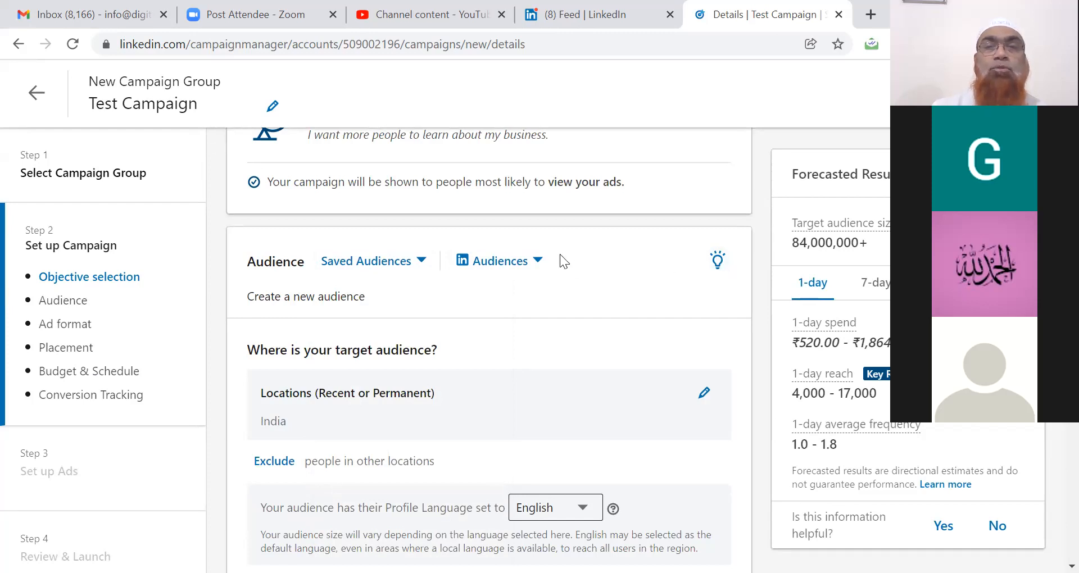
- Browse LinkedIn's predefined audiences and search them for "Graduate"
left_click(539, 261)
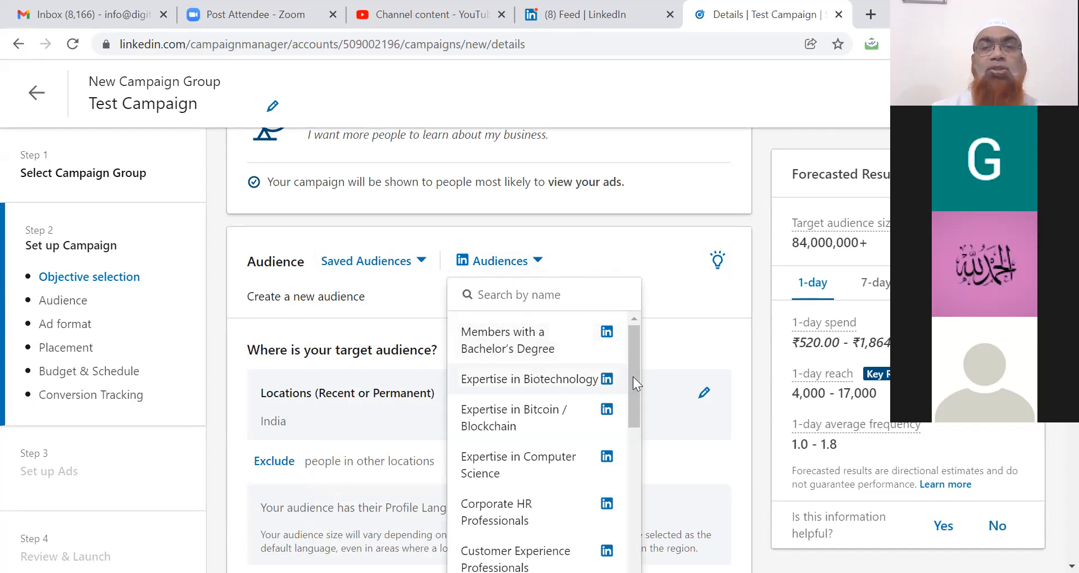
mouse_move(634, 377)
left_mouse_down()
mouse_move(636, 472)
mouse_move(626, 373)
left_mouse_up()
left_click(537, 296)
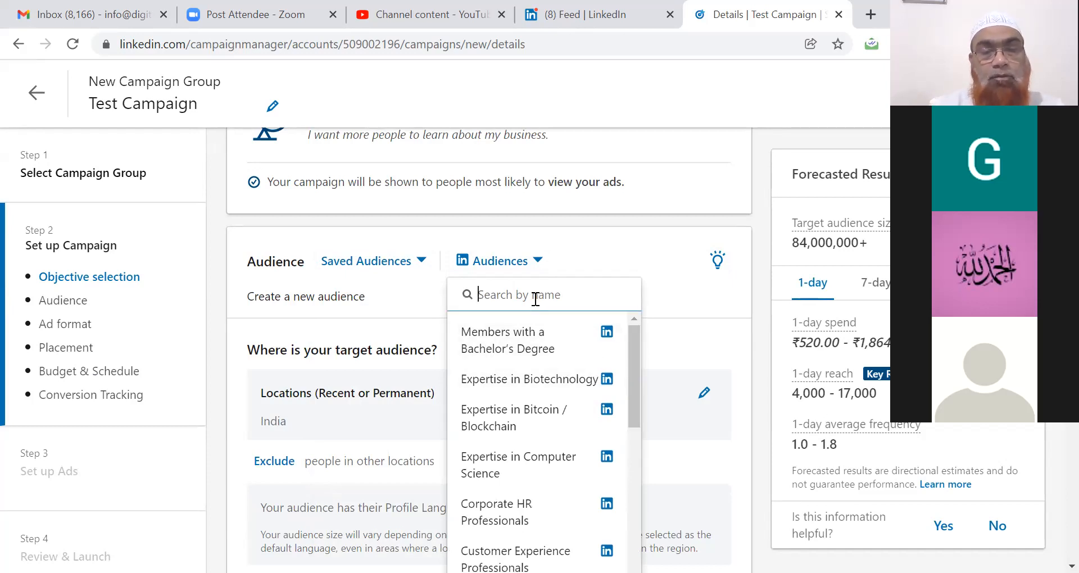
type("Graduate")
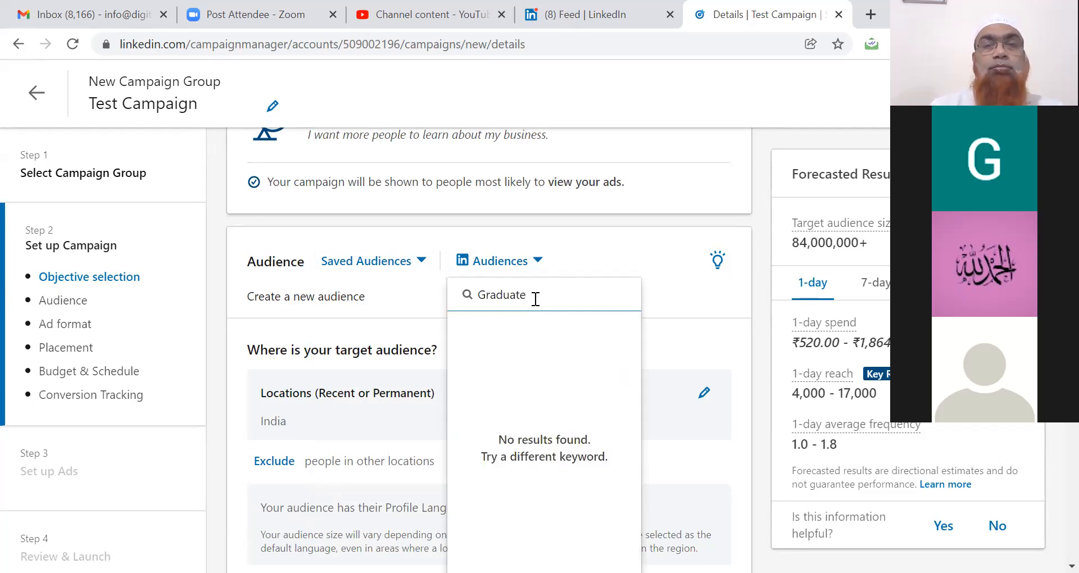
- Apply LinkedIn's predefined audience "Members with a Bachelor's Degree" and accept replacing the current targeting selections
key("BackSpace")
key("BackSpace")
key("BackSpace")
key("BackSpace")
key("BackSpace")
key("BackSpace")
key("BackSpace")
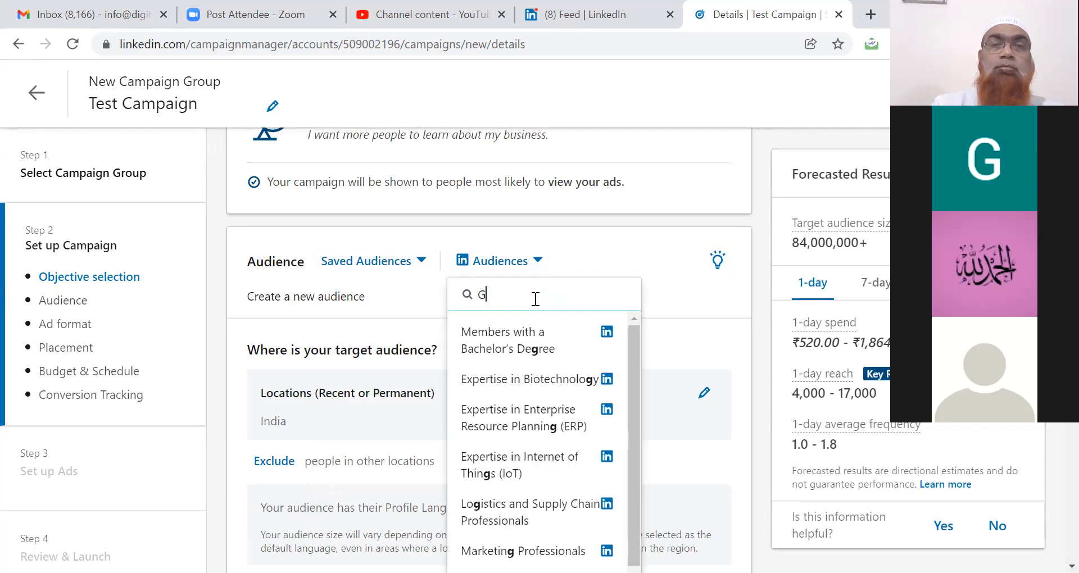
left_click(510, 345)
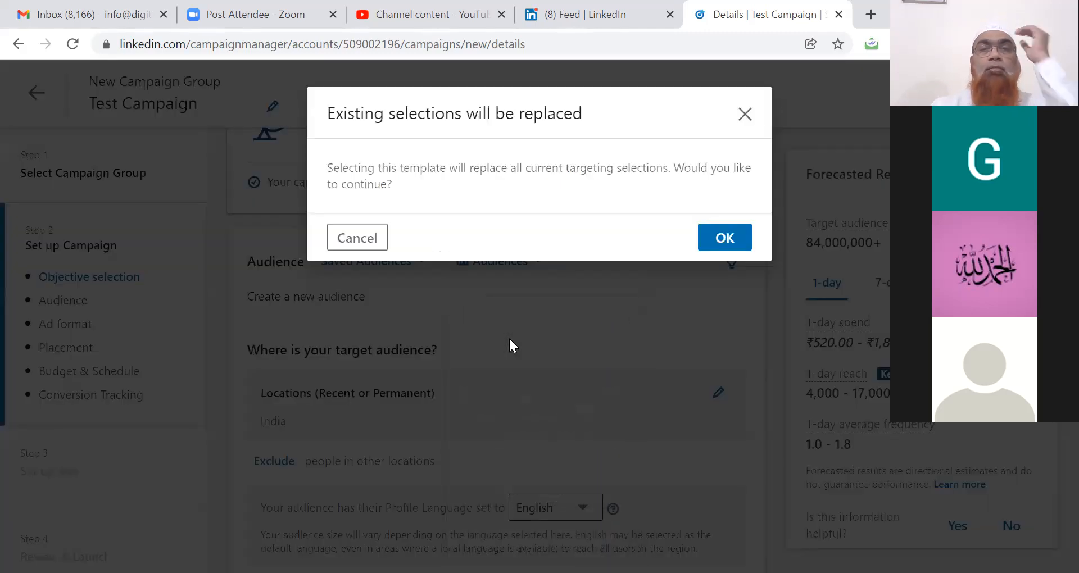
left_click(734, 237)
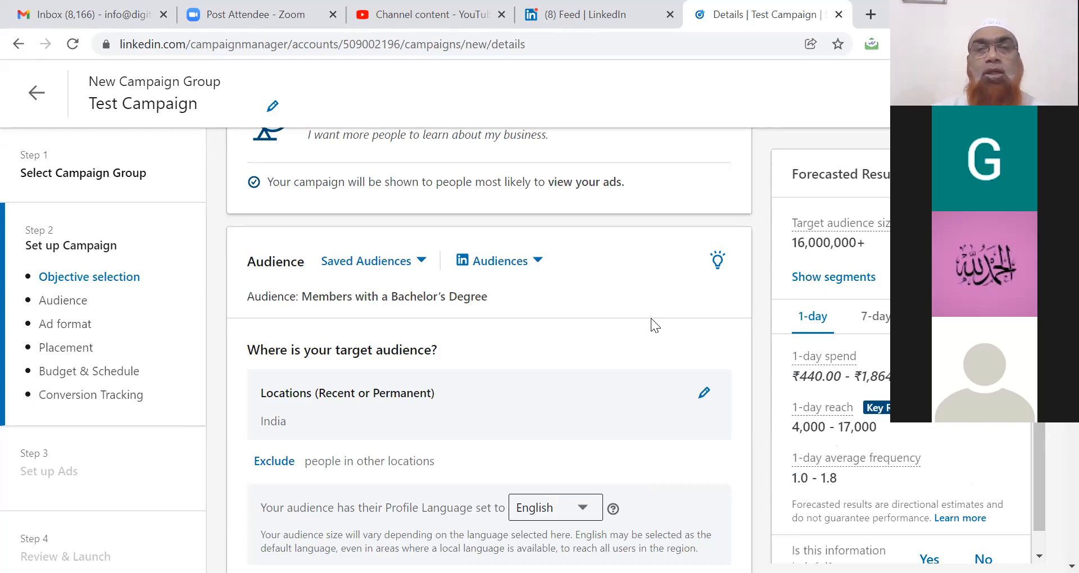
- Replace India with "Hyderabad, Telangana, India" as the audience's target location
left_click(703, 394)
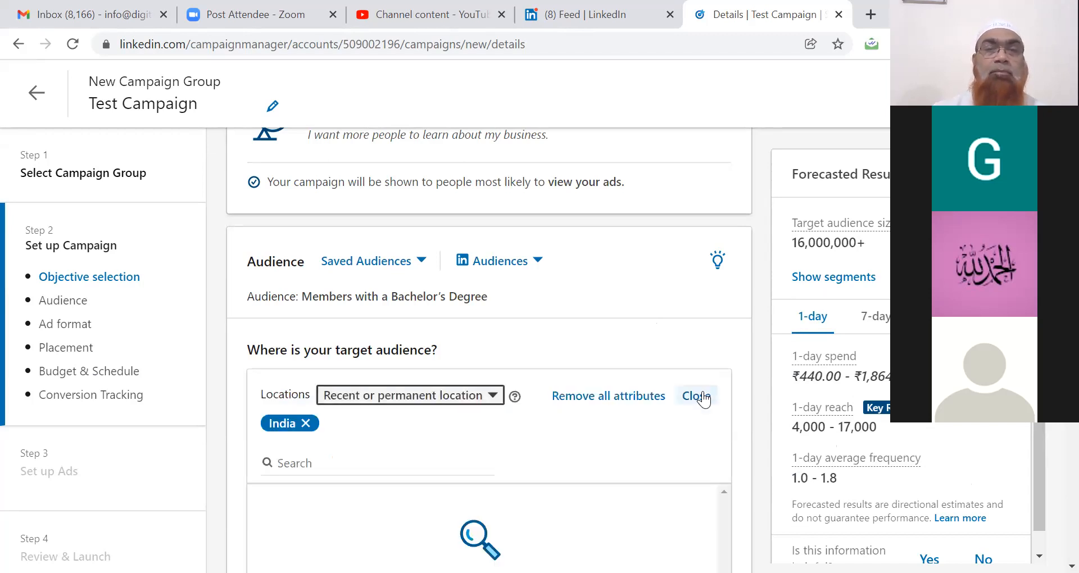
left_click(325, 466)
type("Hyder")
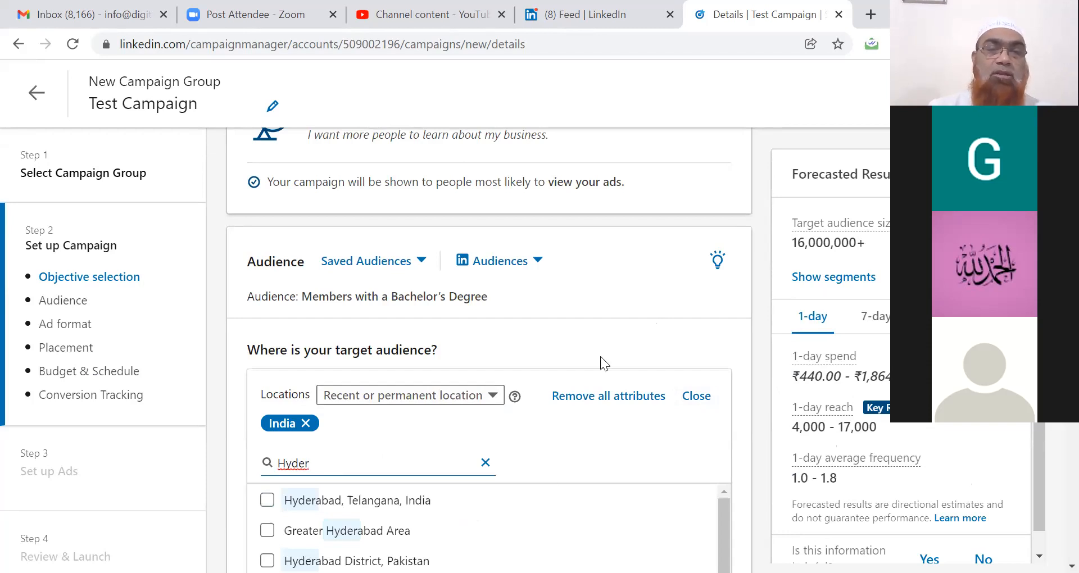
left_click(268, 500)
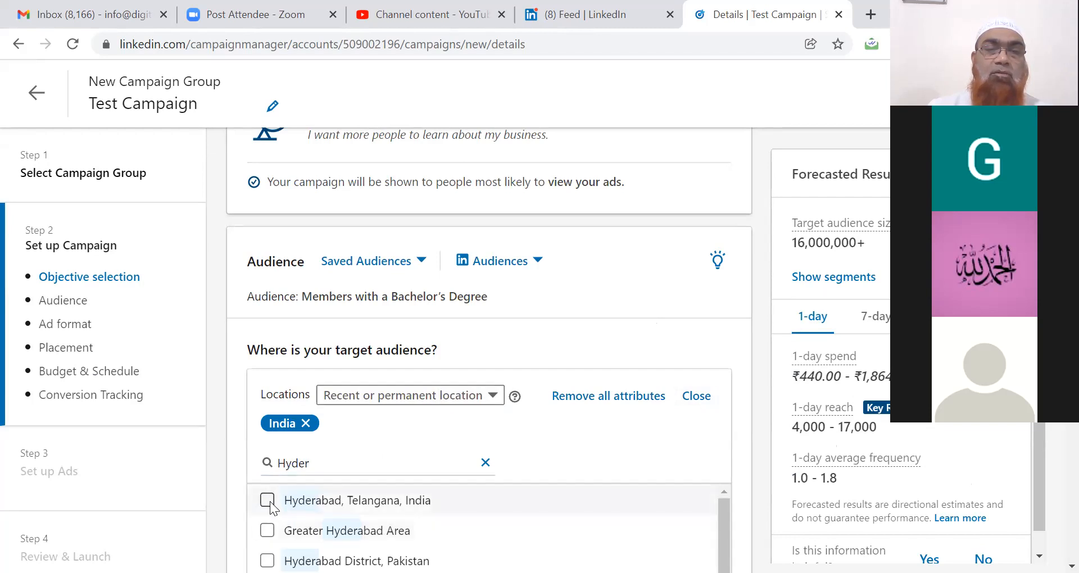
left_click(306, 423)
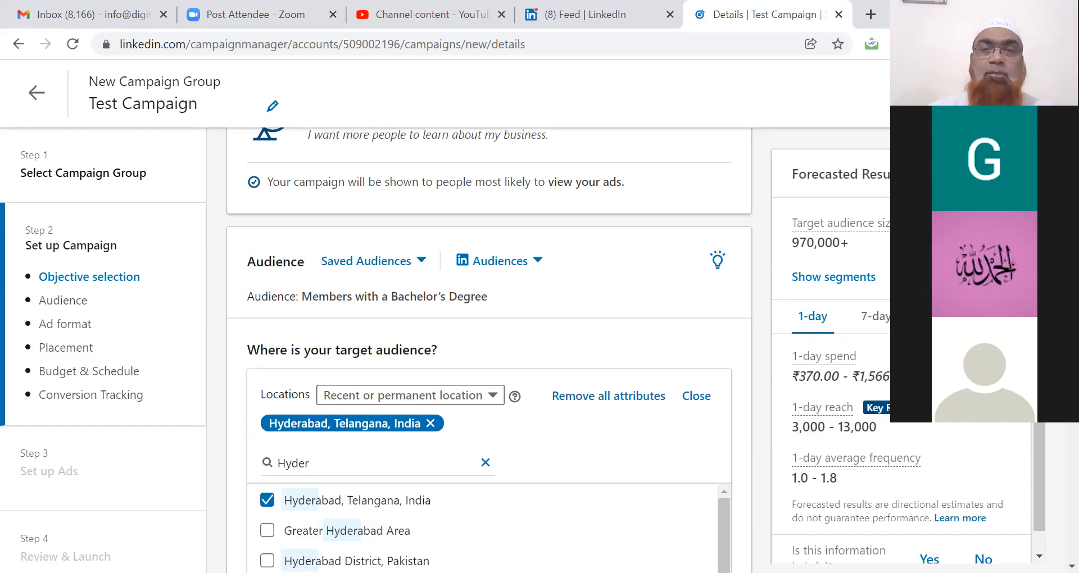
- Open the included audience attributes for editing and search the lookalike audiences for "Post" and "University"
scroll(762, 423, "down", 5)
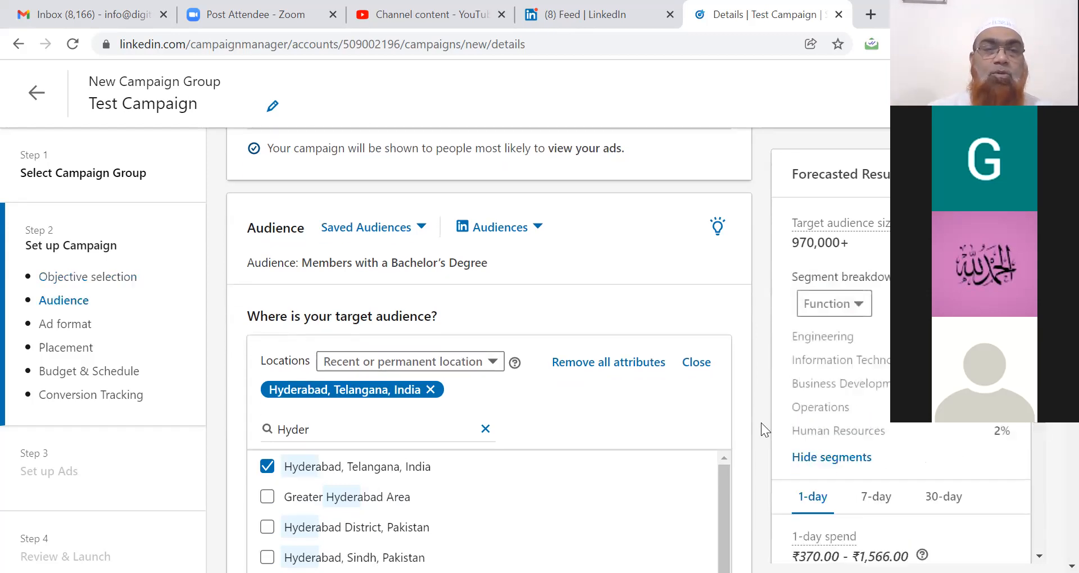
scroll(761, 423, "down", 1)
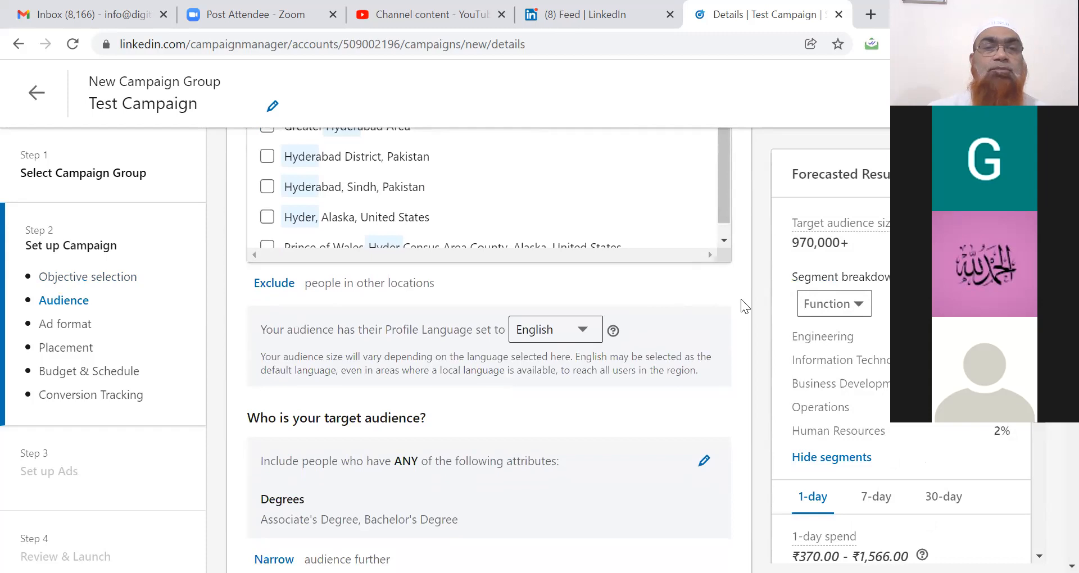
scroll(741, 299, "down", 4)
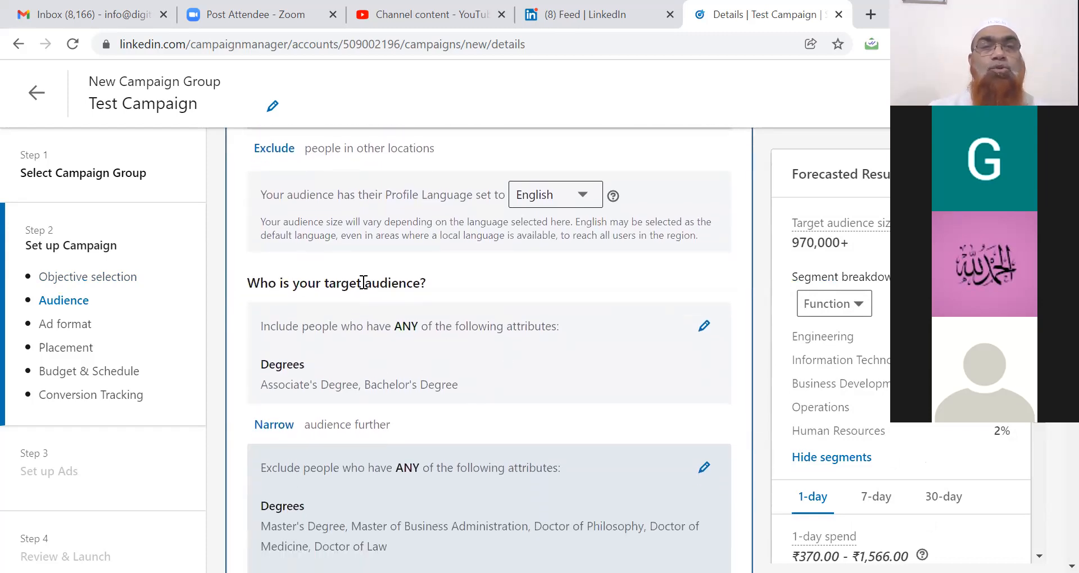
left_click(704, 327)
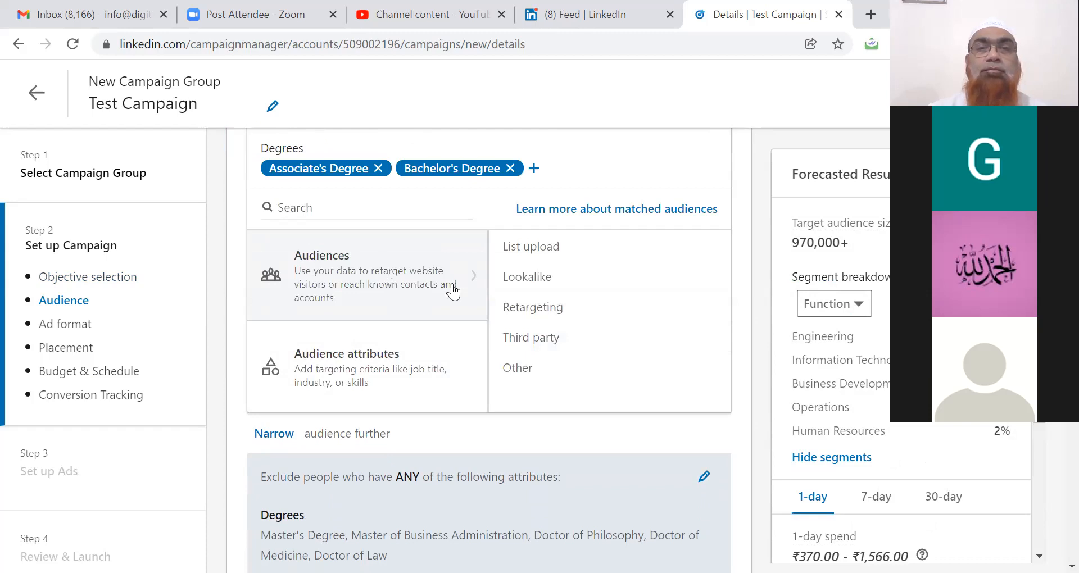
left_click(523, 279)
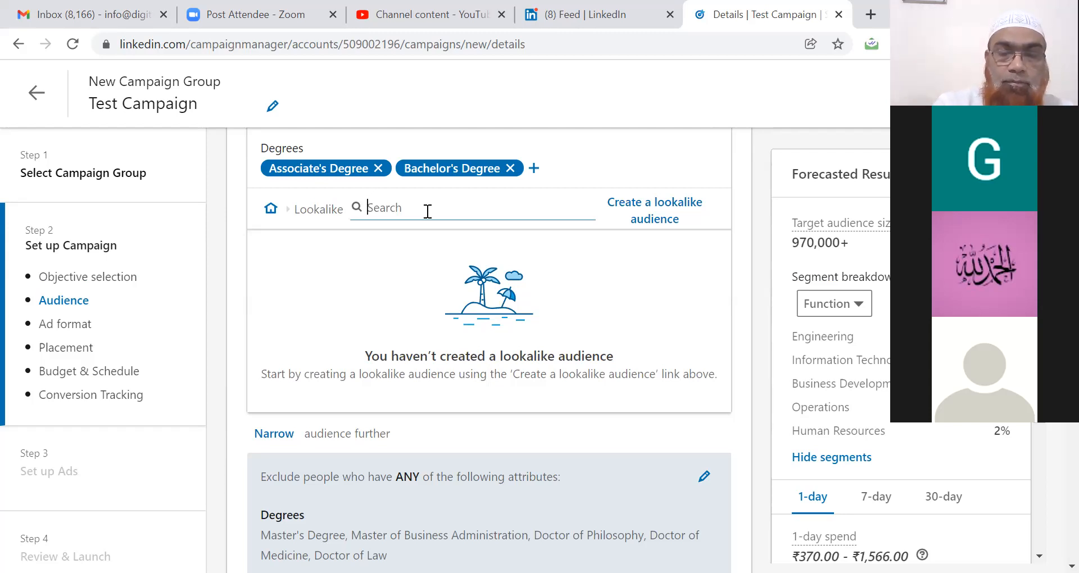
type("Post")
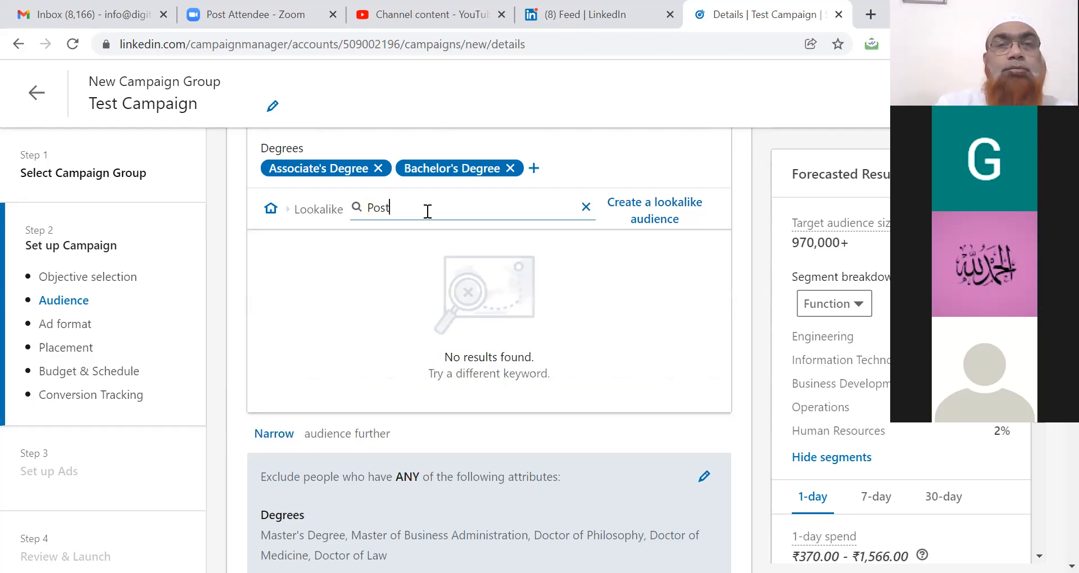
key("BackSpace")
key("BackSpace")
key("BackSpace")
key("BackSpace")
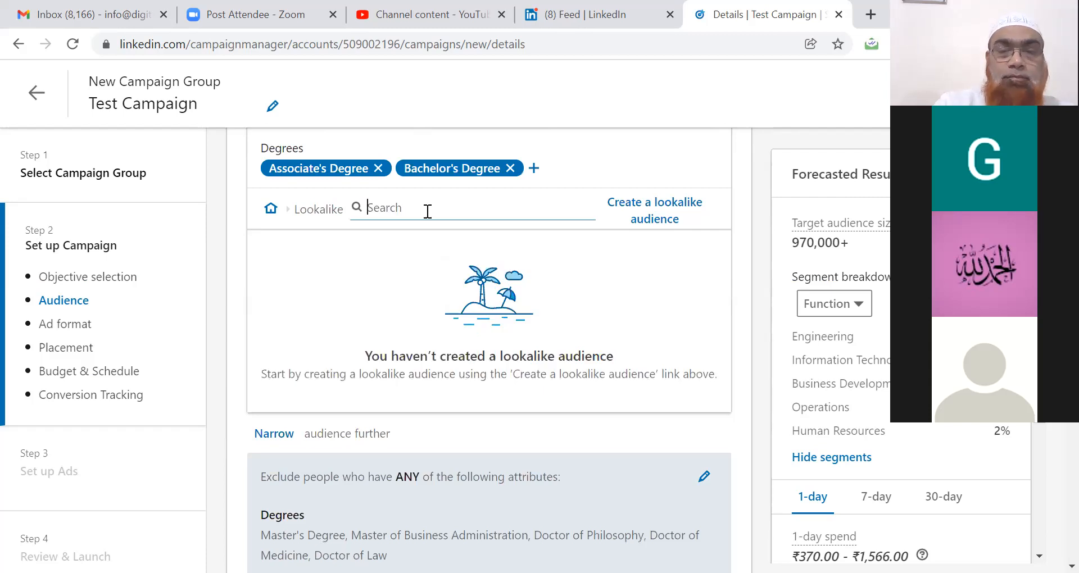
type("Uni")
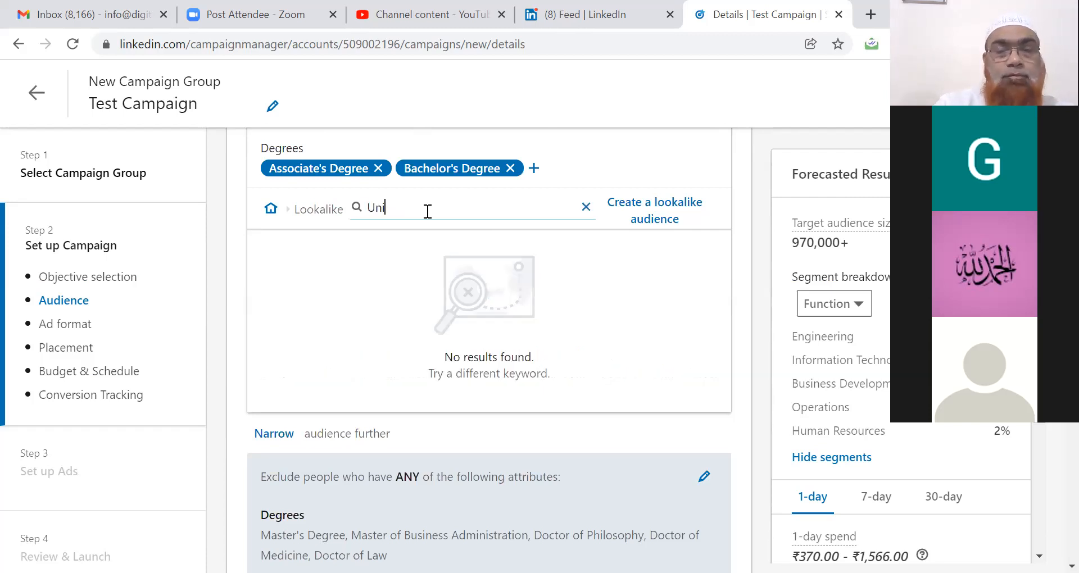
type("versity")
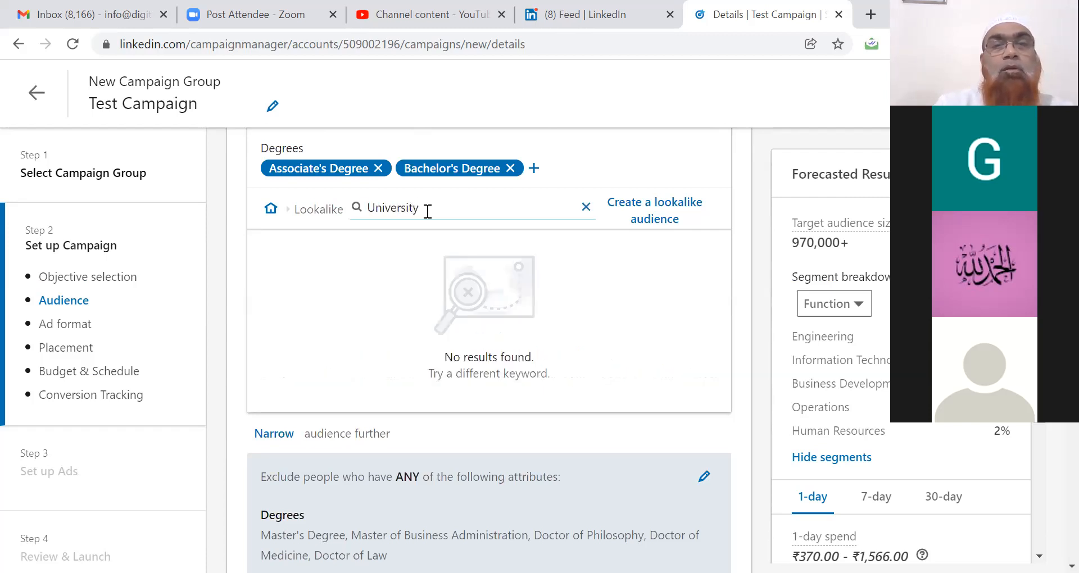
key("BackSpace")
key("BackSpace")
key("BackSpace")
key("BackSpace")
key("BackSpace")
key("BackSpace")
key("BackSpace")
key("BackSpace")
key("BackSpace")
key("BackSpace")
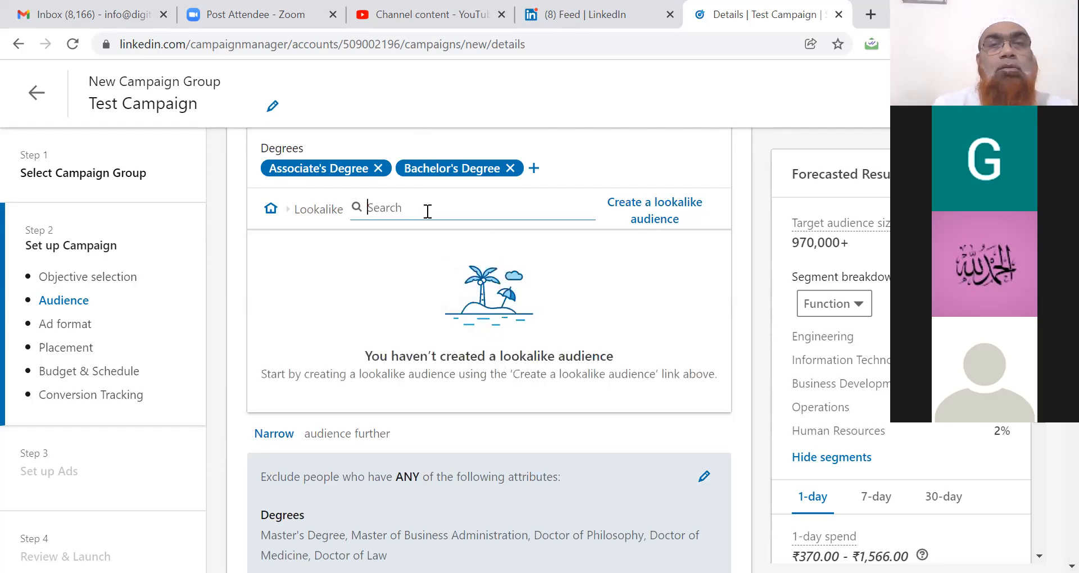
left_click(271, 208)
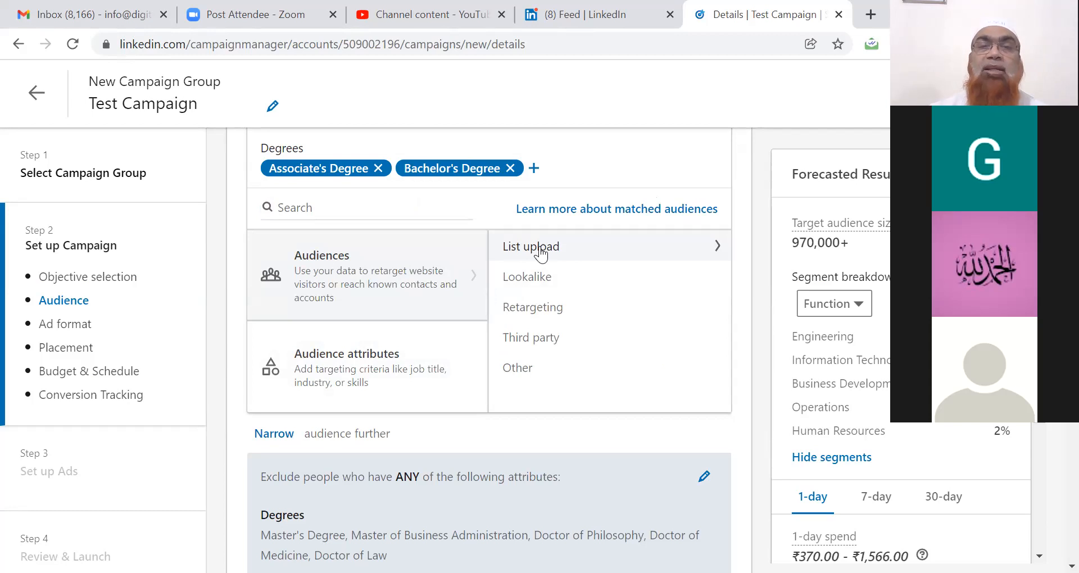
- Look through the Education targeting attributes and their Degrees search
left_click(392, 384)
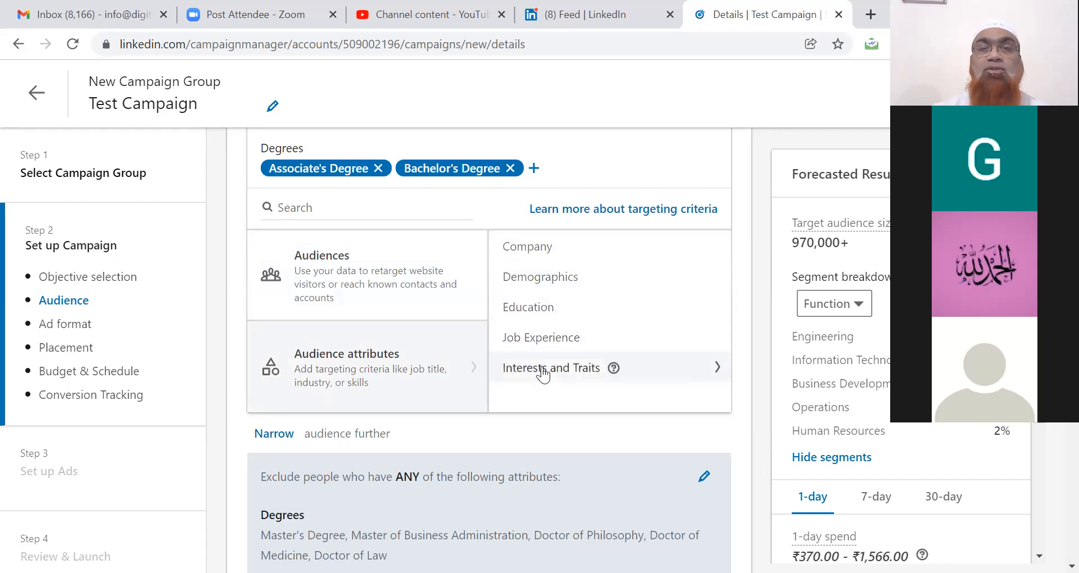
left_click(534, 312)
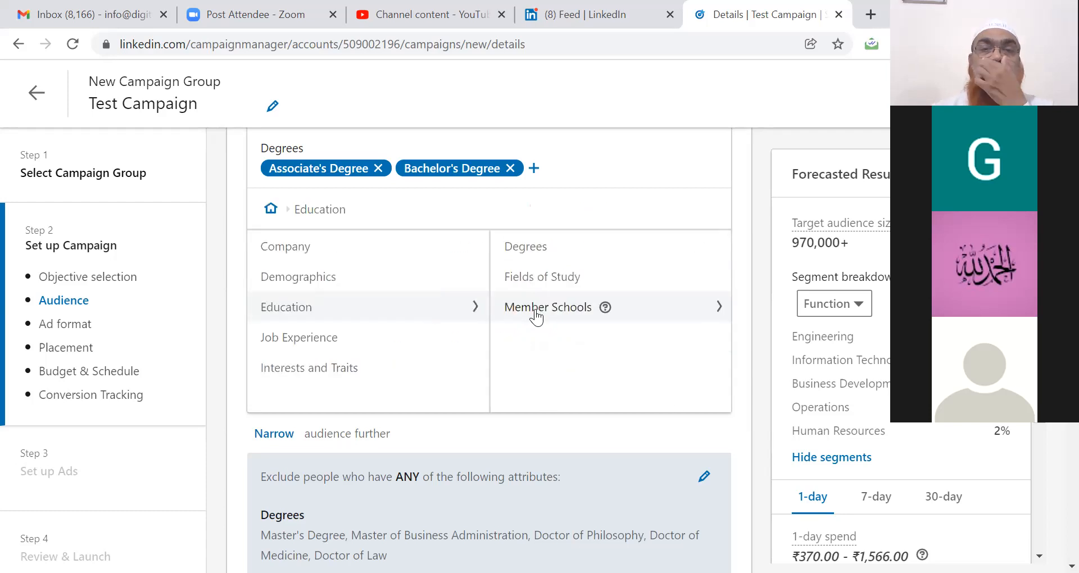
left_click(534, 252)
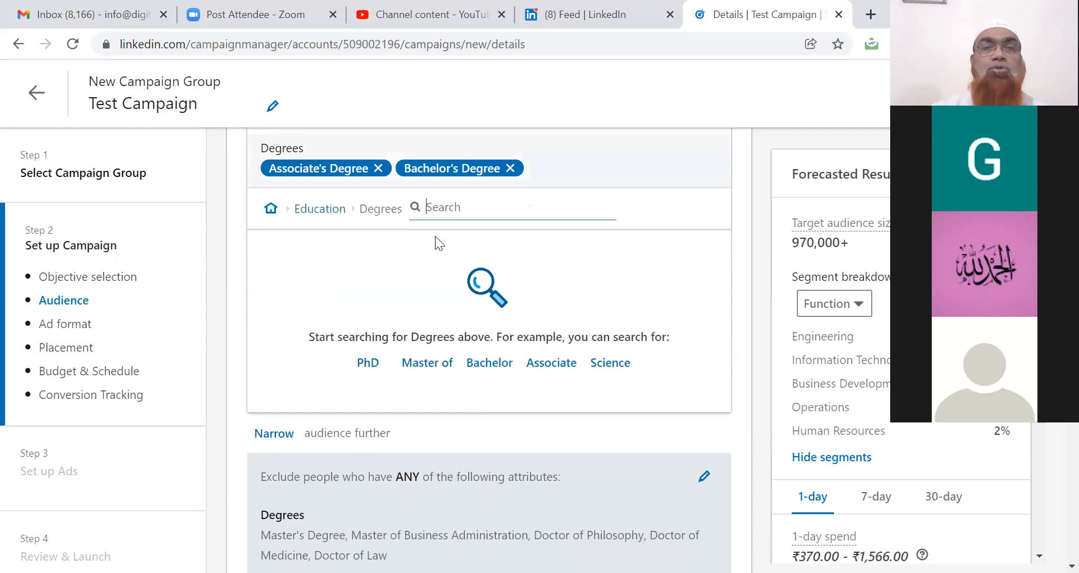
left_click(270, 209)
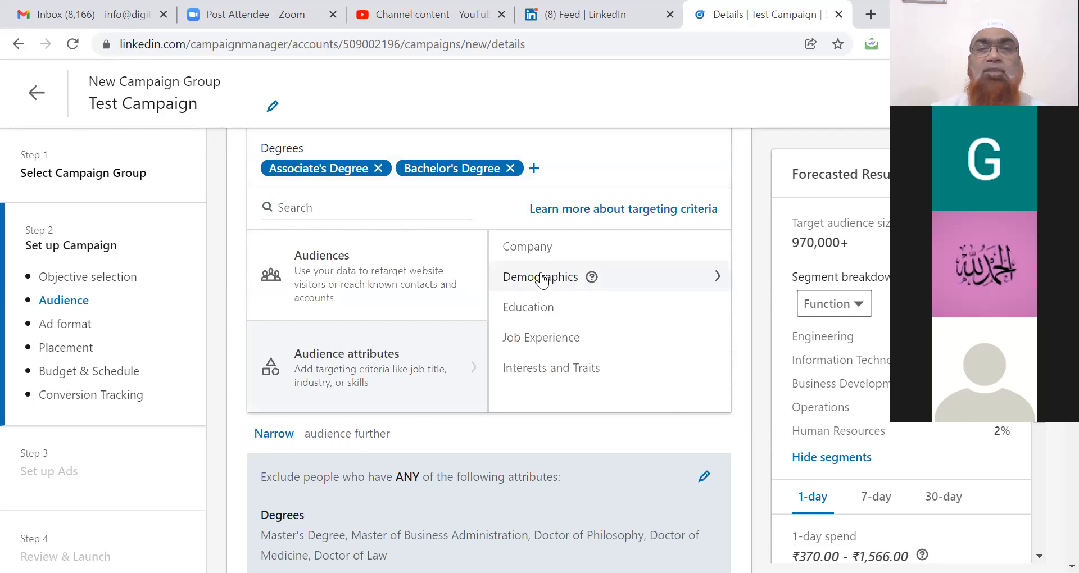
- Accept the non-discrimination certification for Member Age and include the 25 to 34 and 18 to 24 age groups
left_click(541, 278)
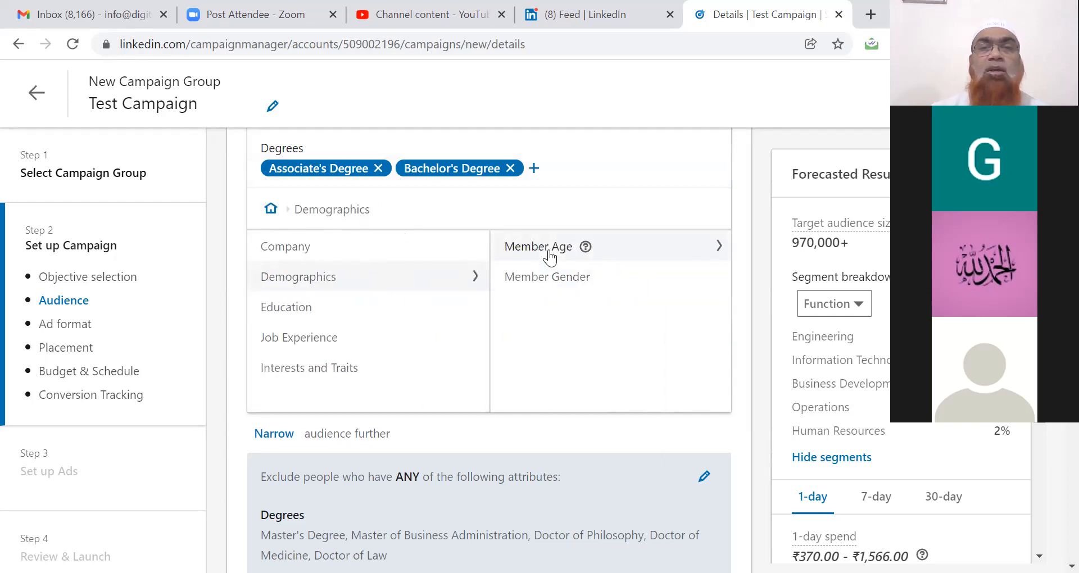
left_click(549, 248)
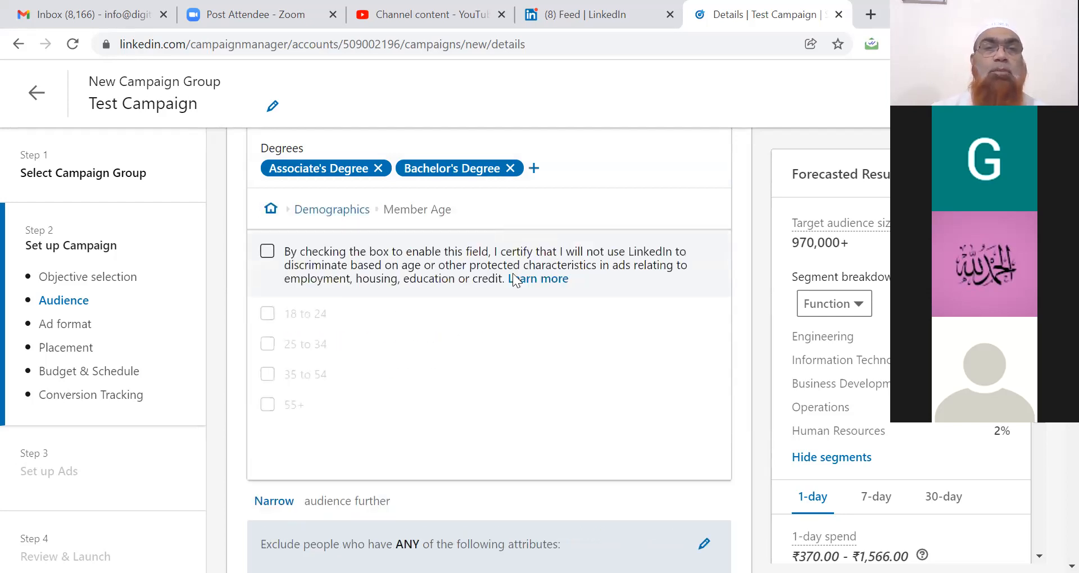
left_click(268, 251)
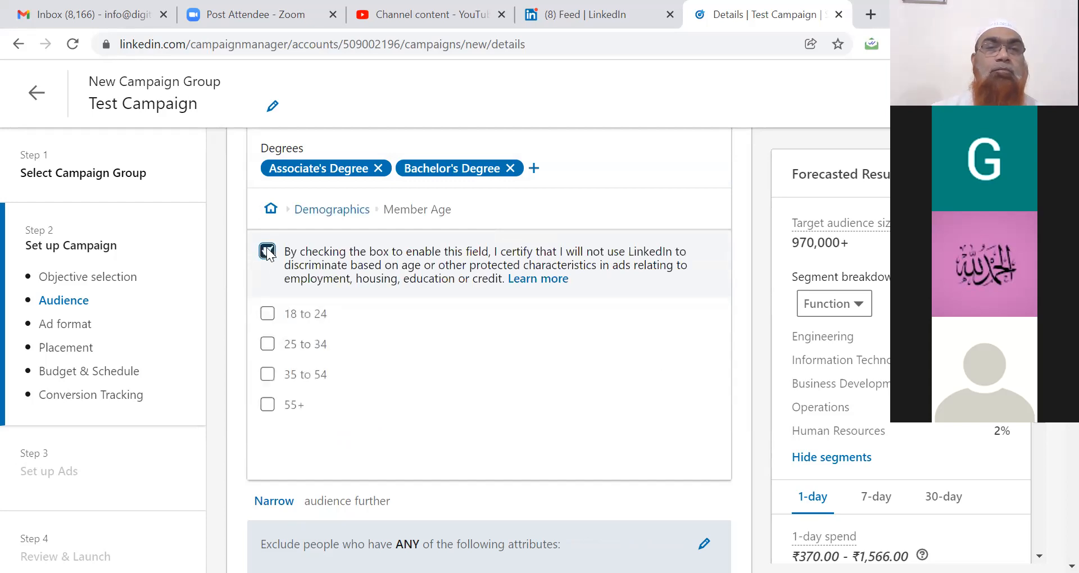
left_click(268, 344)
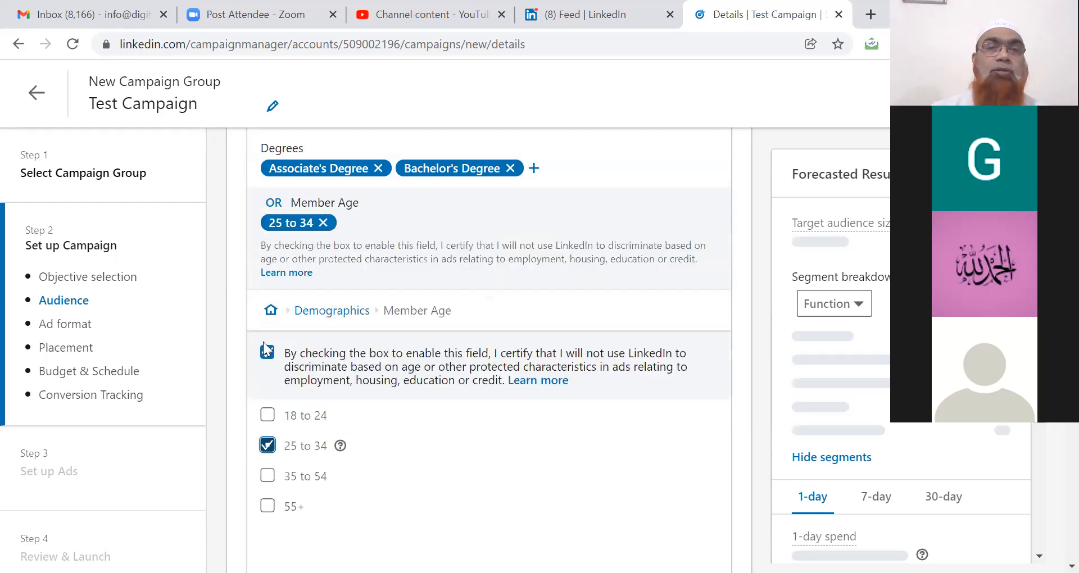
left_click(268, 415)
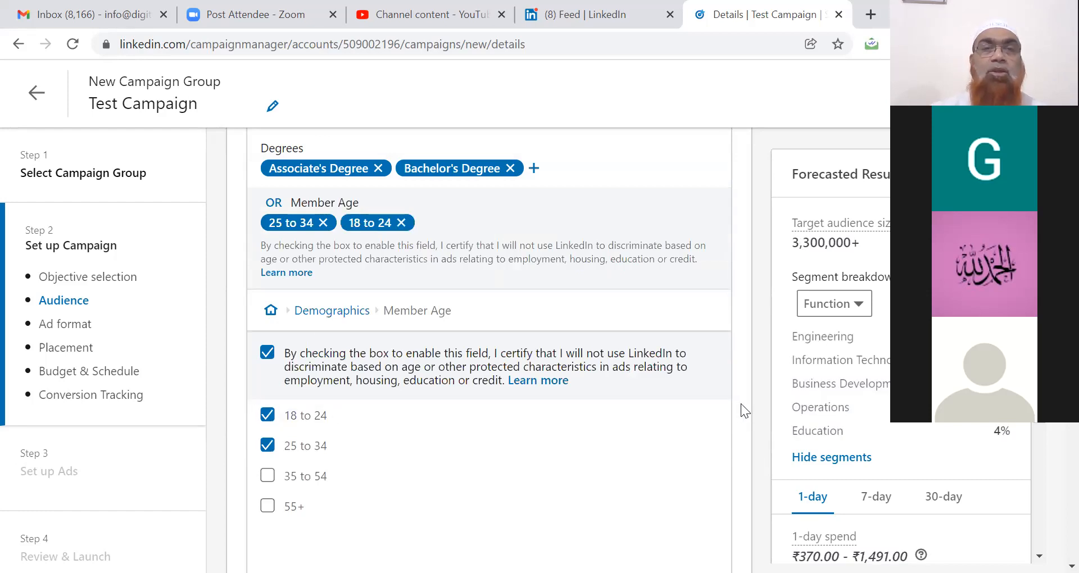
- Review the excluded degrees, audience expansion, ad formats, placement, and budget and schedule settings of the campaign
scroll(741, 403, "down", 1)
scroll(741, 404, "down", 2)
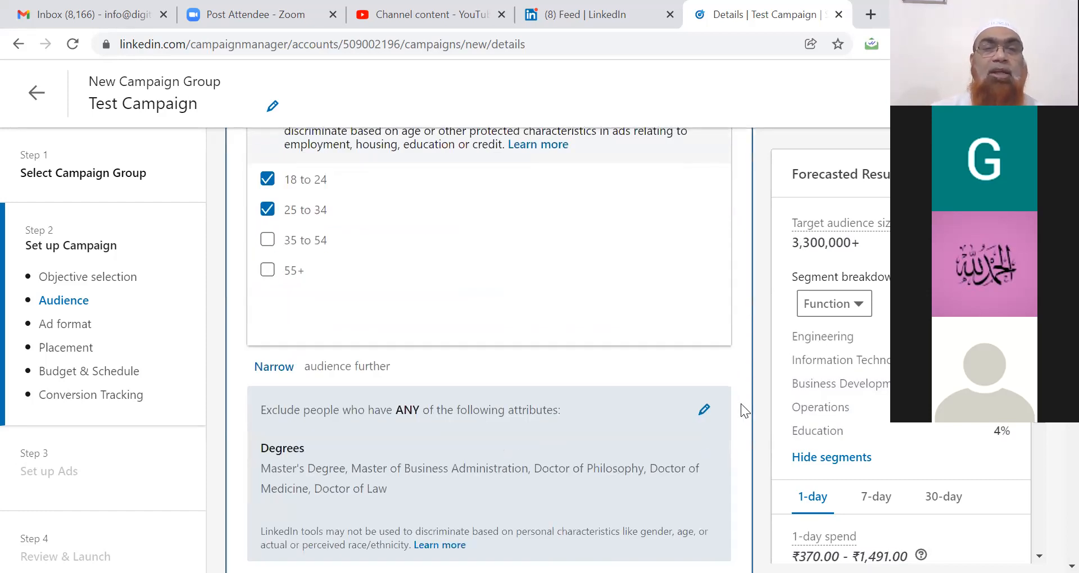
scroll(740, 404, "down", 2)
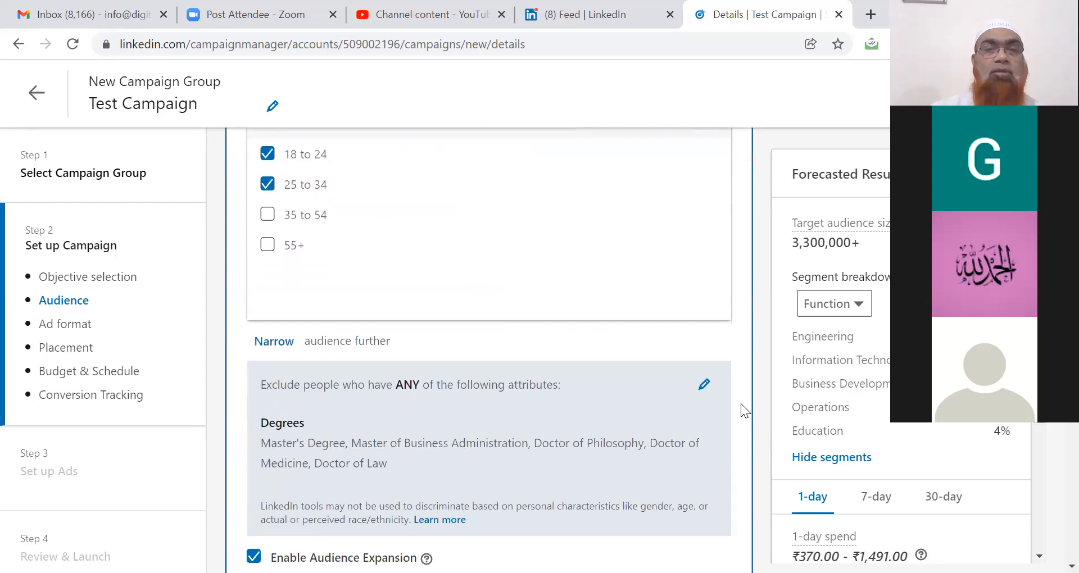
scroll(741, 403, "down", 5)
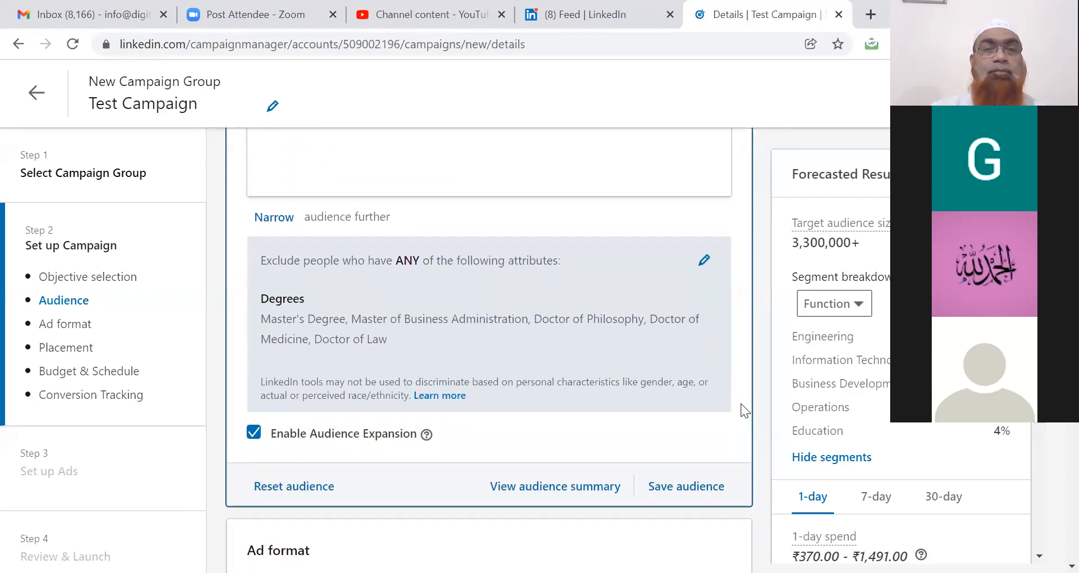
scroll(741, 403, "down", 4)
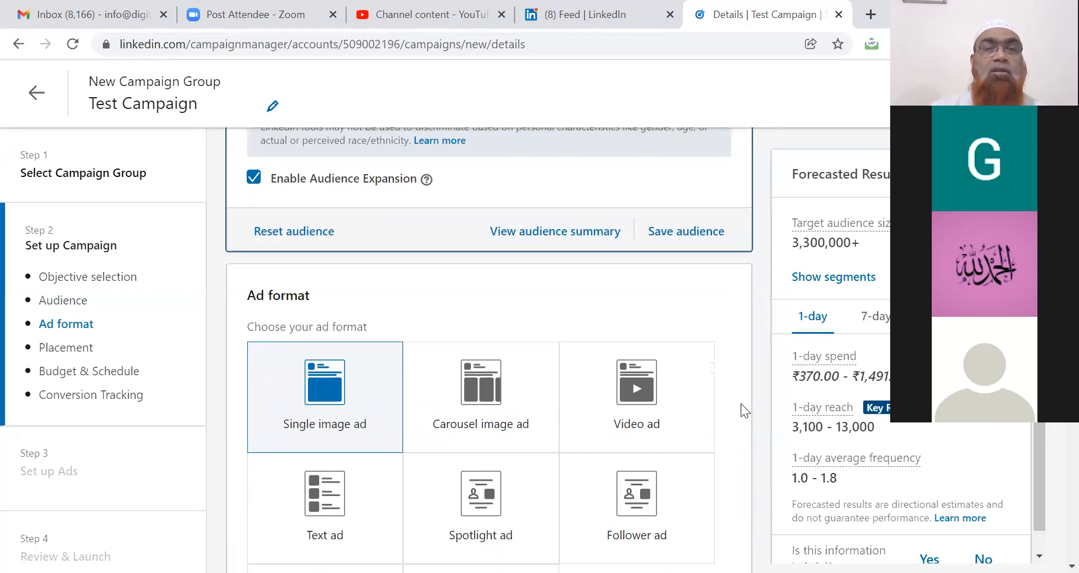
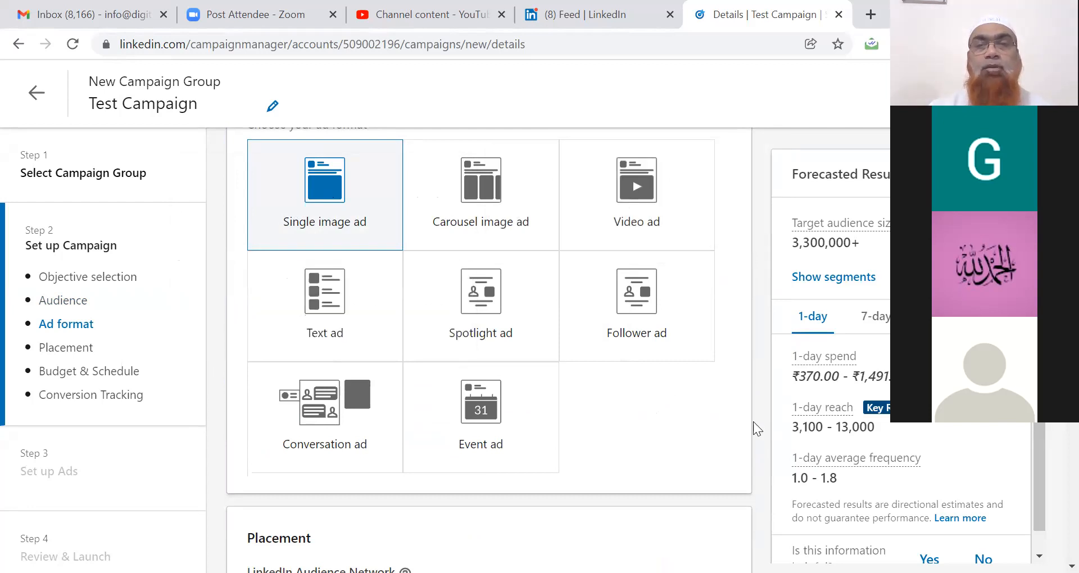
scroll(762, 425, "down", 4)
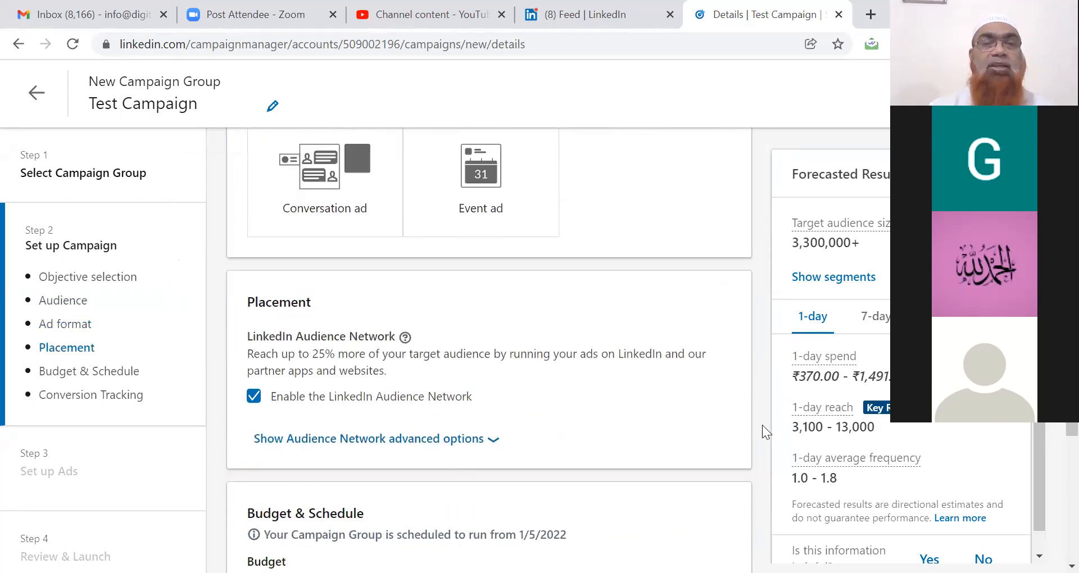
scroll(762, 425, "down", 3)
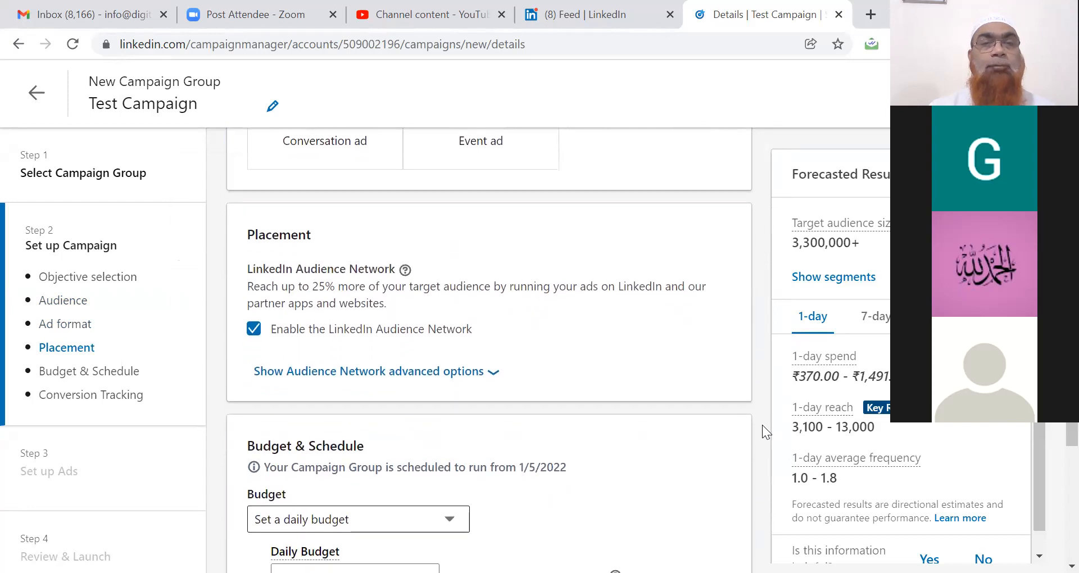
scroll(762, 424, "down", 3)
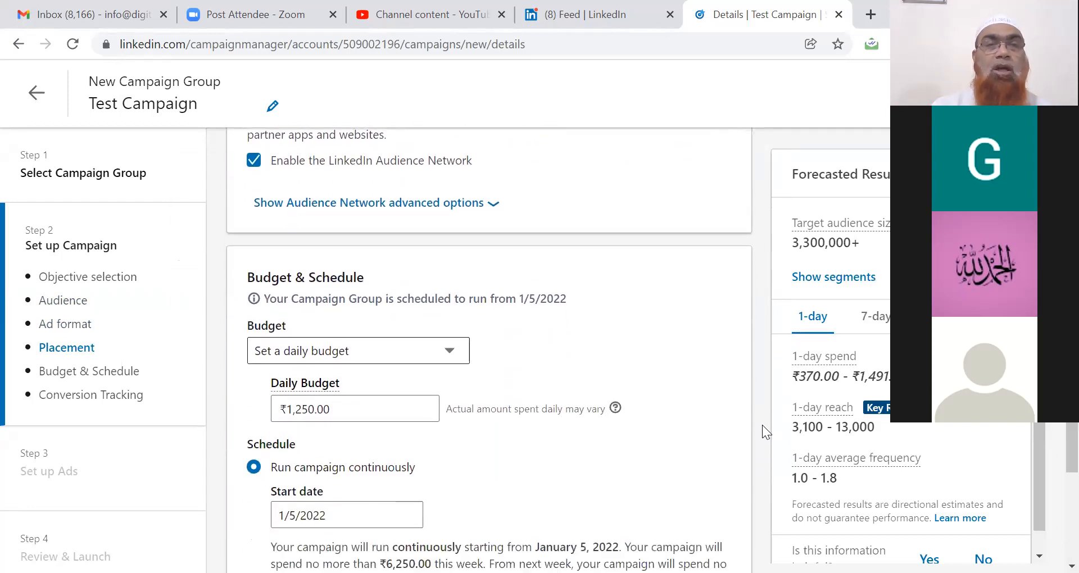
- Keep the campaign on a daily budget and set the daily amount to ₹500
scroll(763, 425, "down", 1)
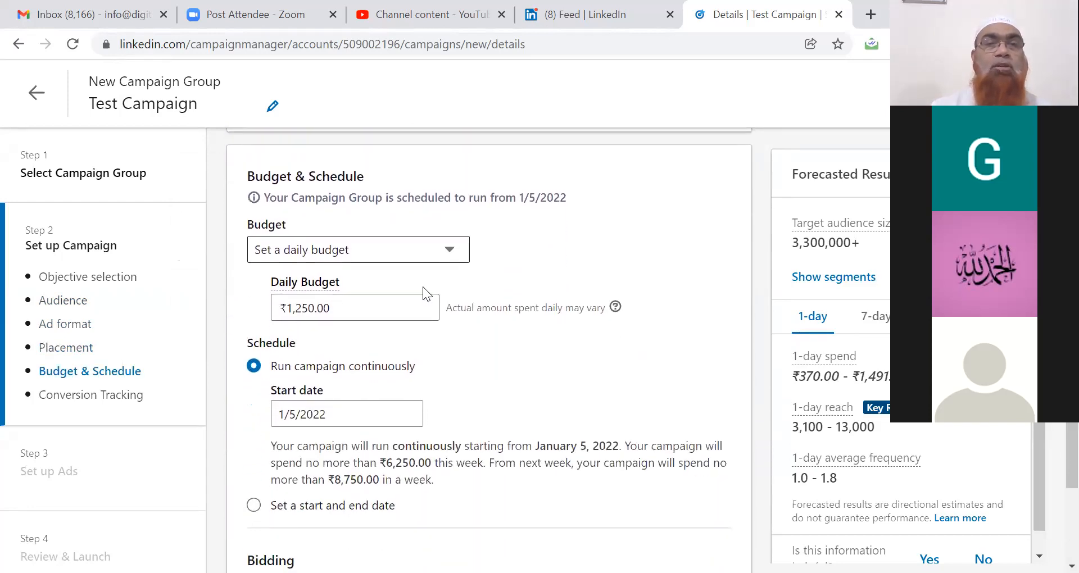
left_click(451, 251)
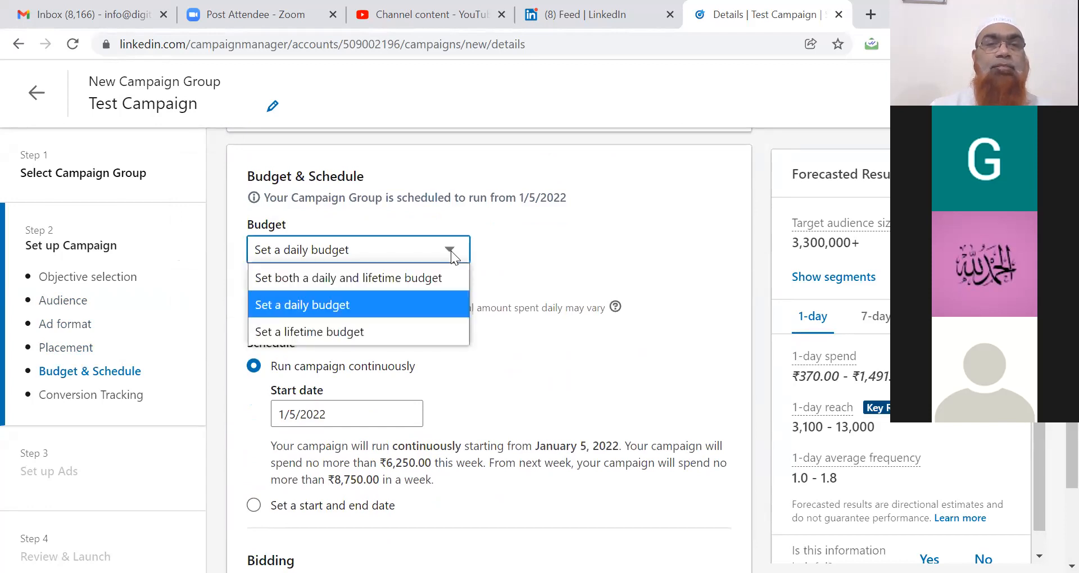
left_click(378, 308)
left_click(359, 307)
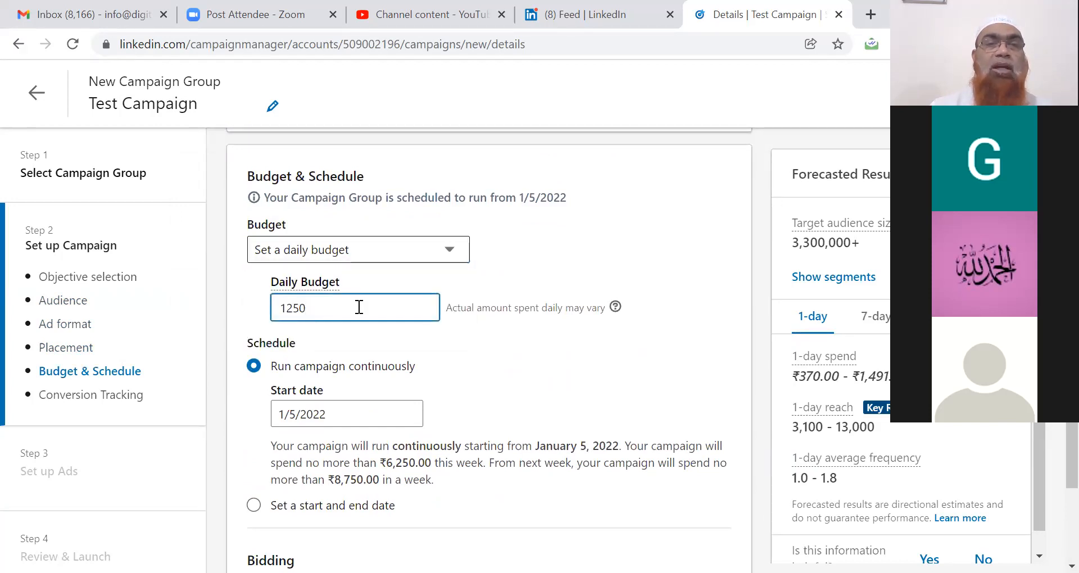
key("BackSpace")
key("BackSpace")
key("BackSpace")
key("BackSpace")
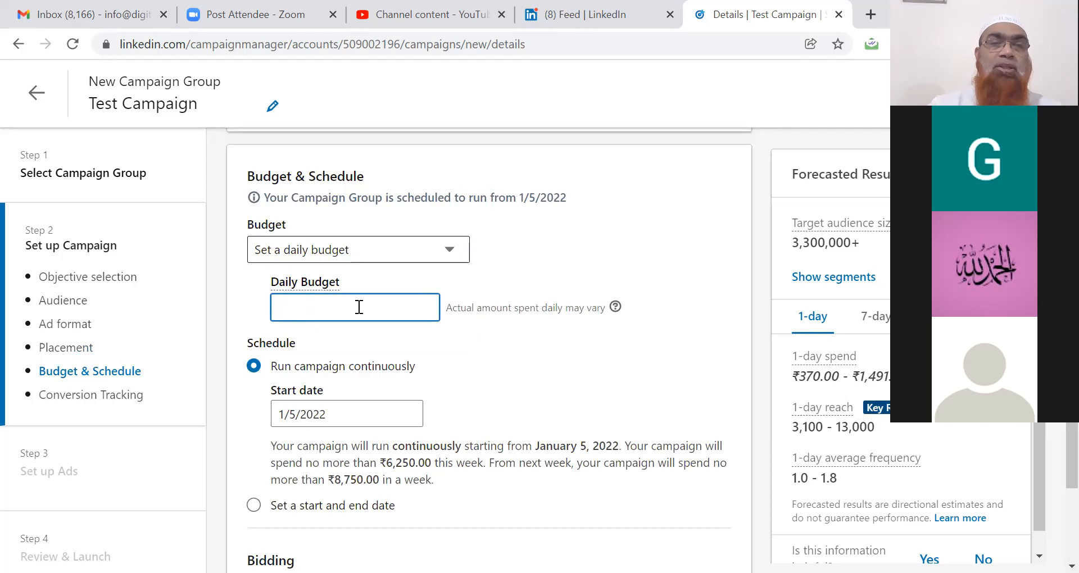
type("500")
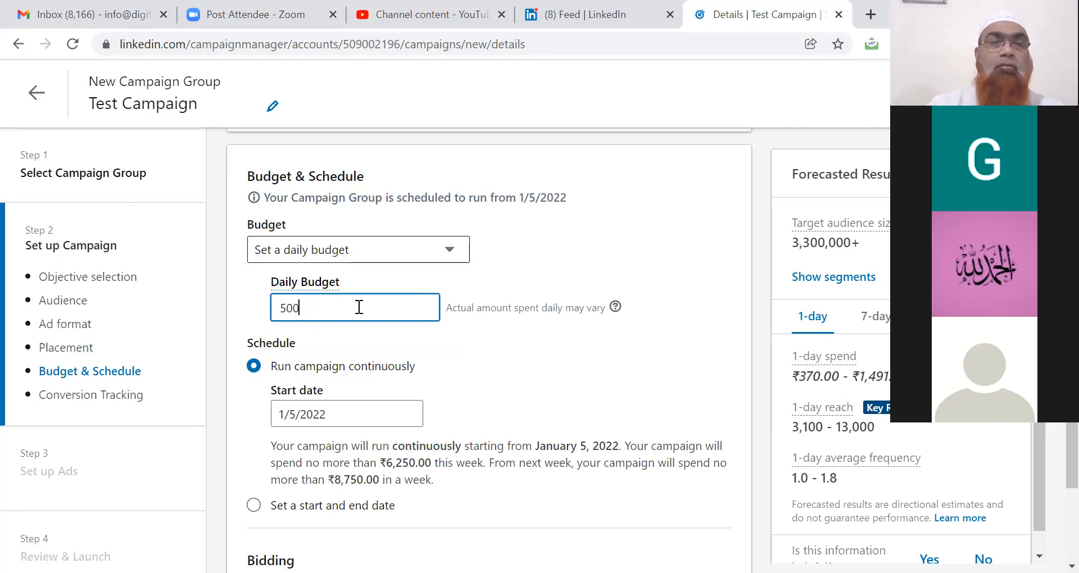
left_click(482, 349)
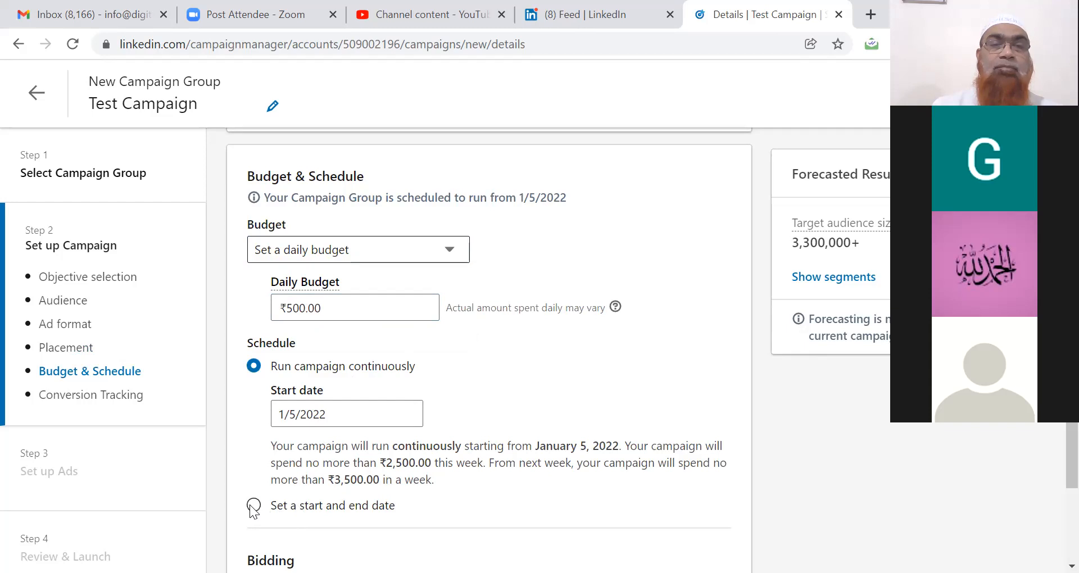
- Give the campaign schedule a start and end date, running from 1/5/2022 to 1/7/2022
left_click(340, 506)
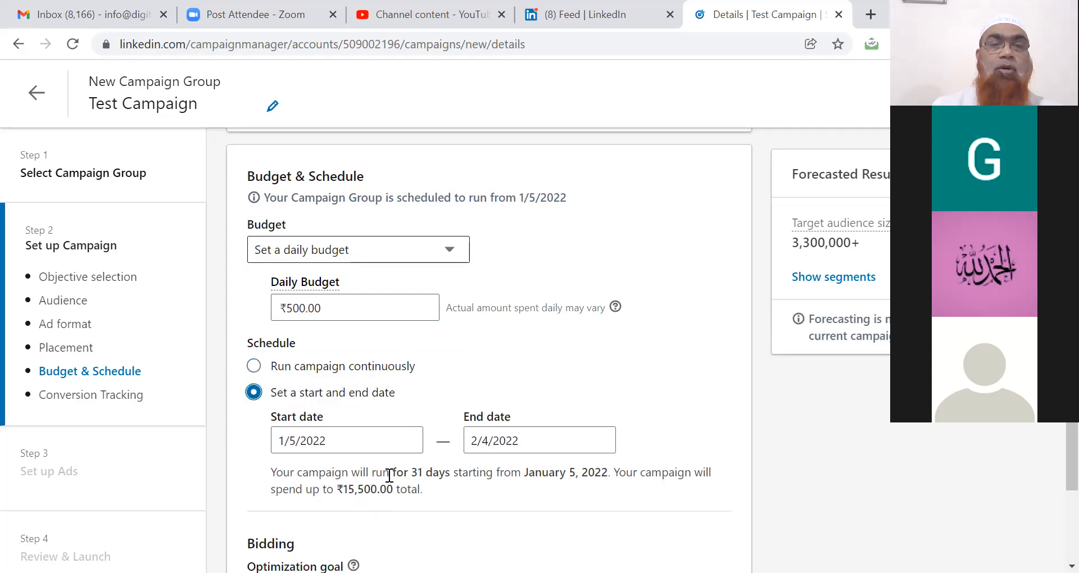
left_click(346, 442)
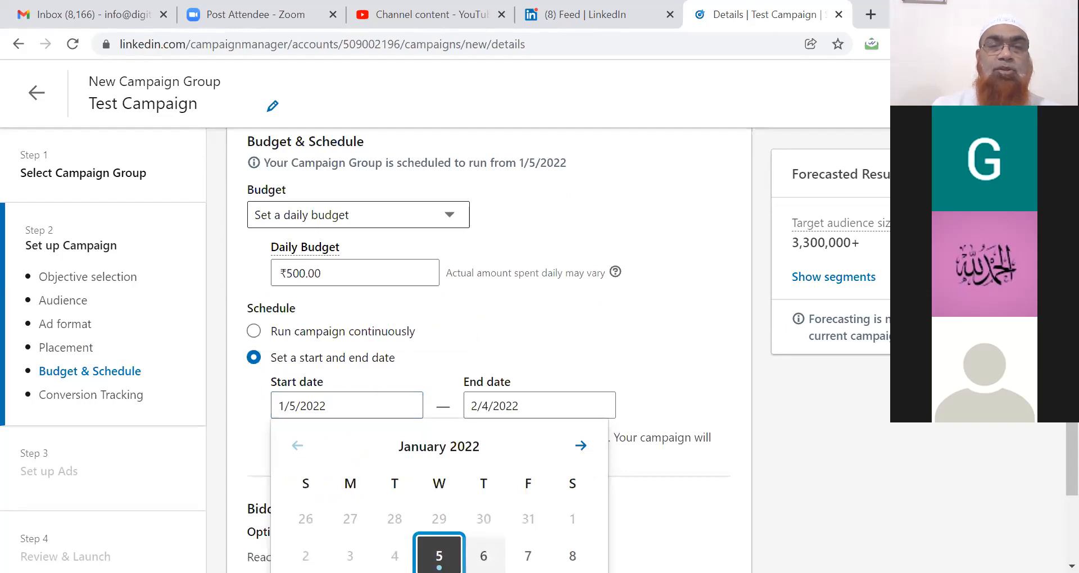
left_click(484, 556)
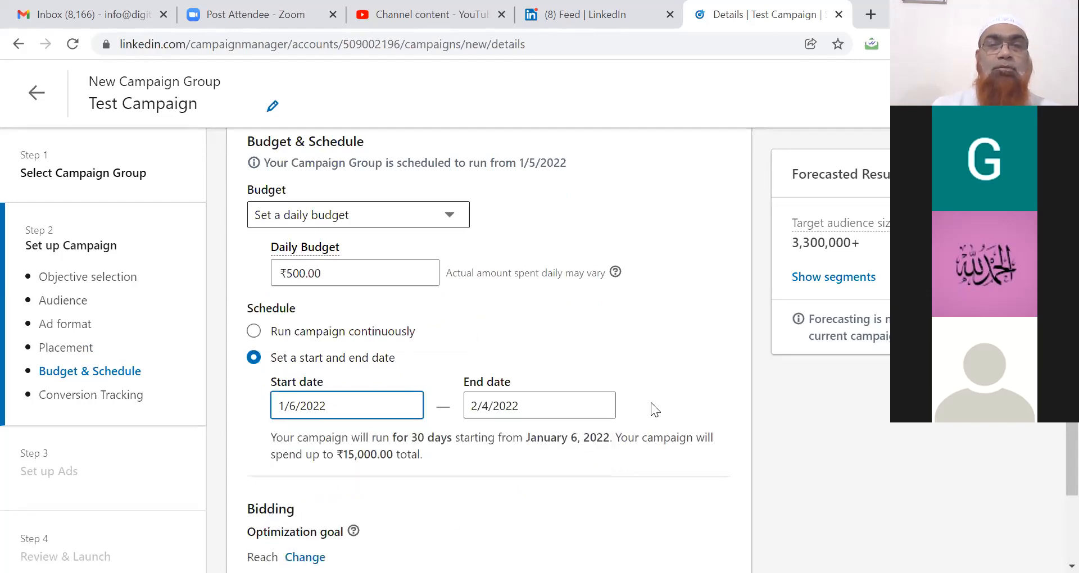
left_click(320, 402)
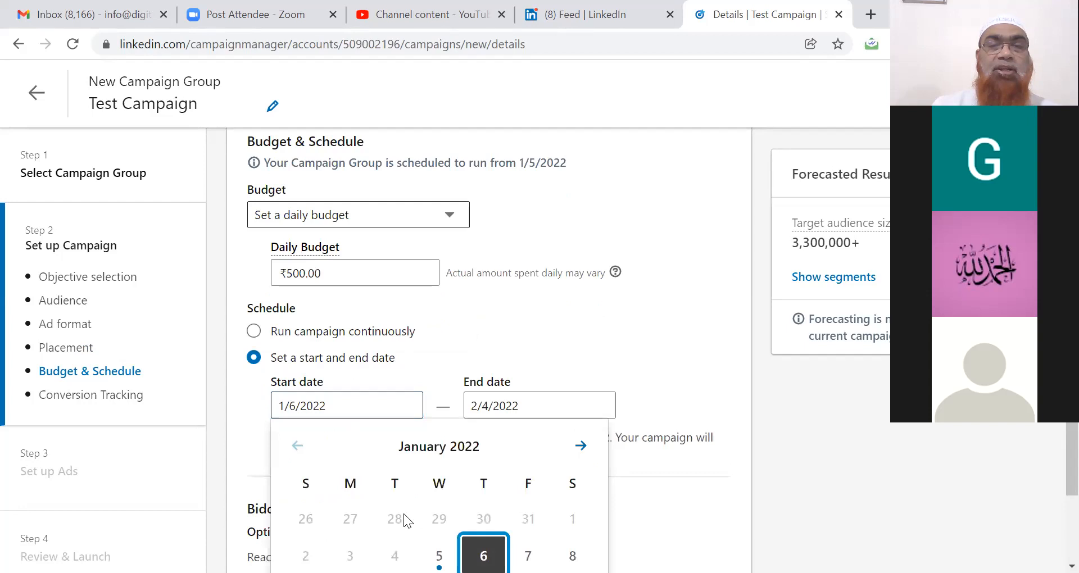
left_click(439, 556)
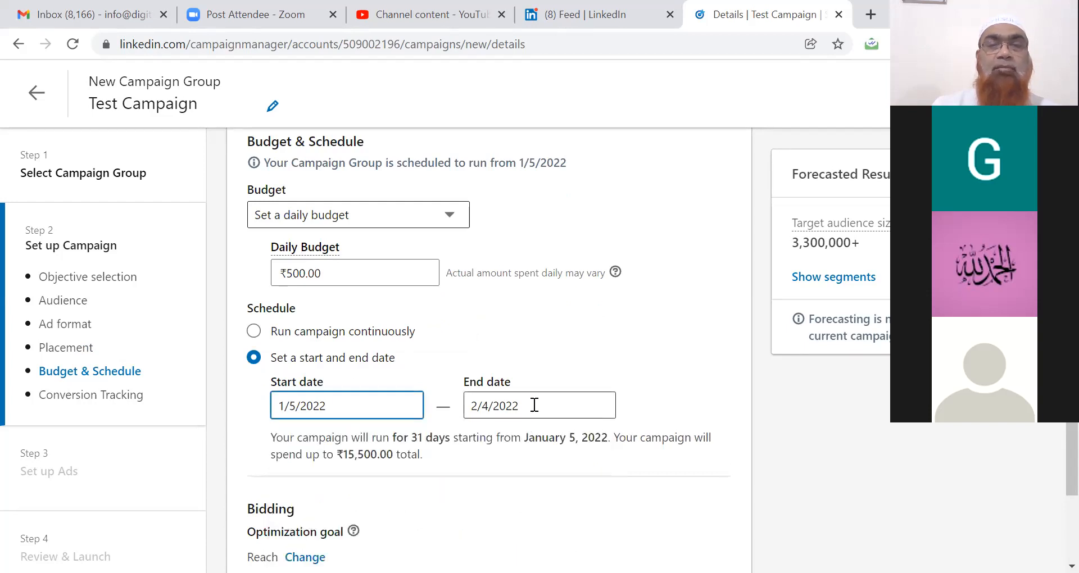
left_click(535, 404)
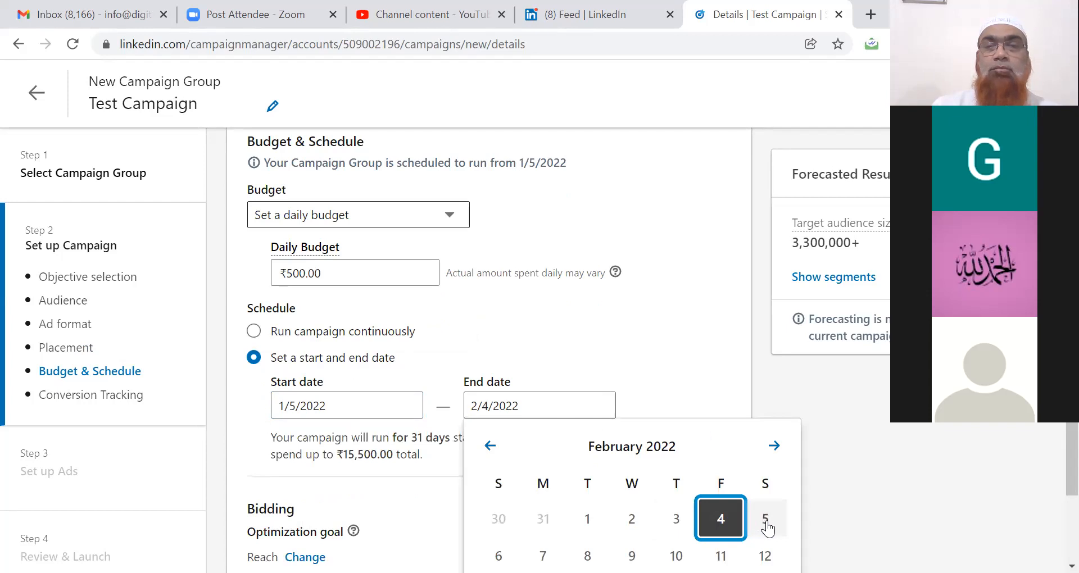
left_click(490, 446)
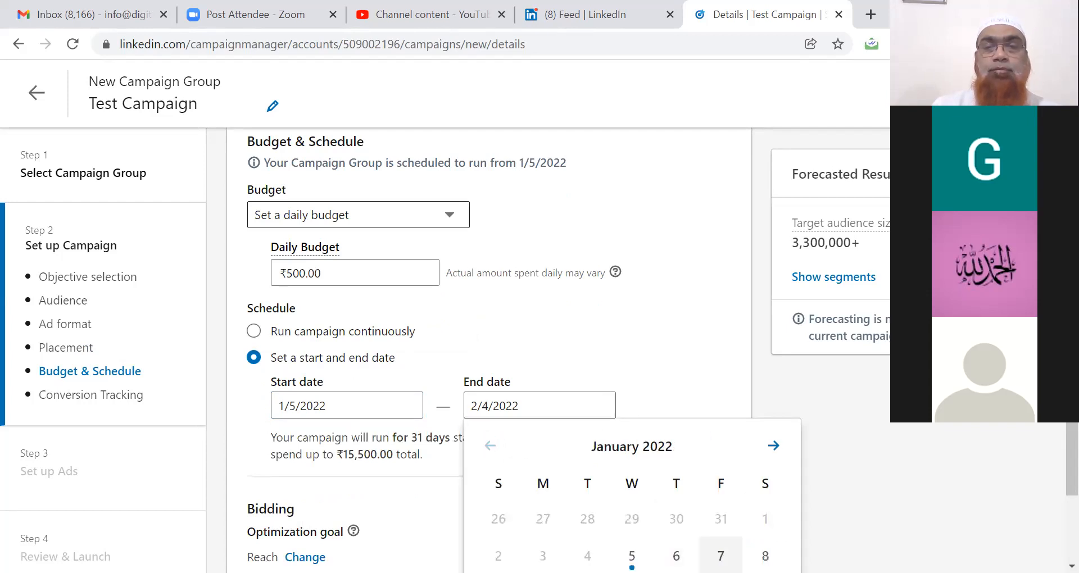
left_click(720, 556)
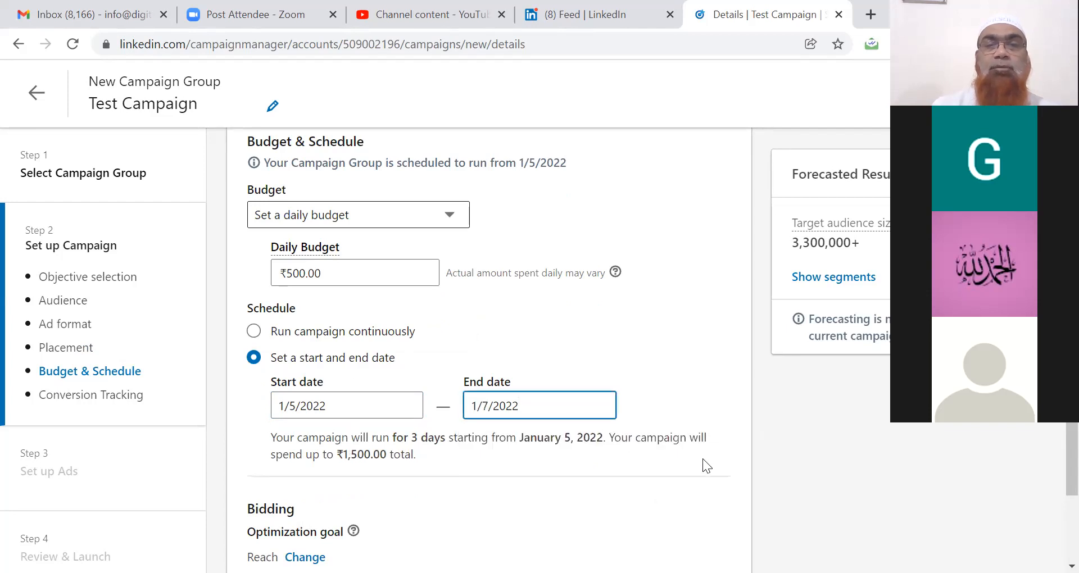
- Leave the bidding and conversion tracking settings as they are, save the campaign setup and proceed to the ads stage
scroll(703, 466, "down", 5)
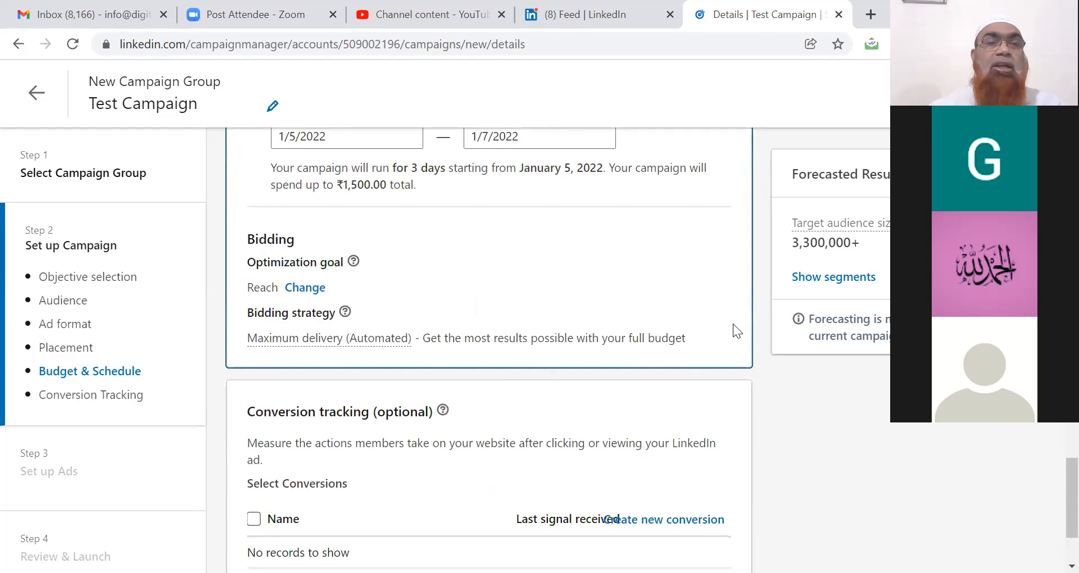
scroll(733, 324, "down", 3)
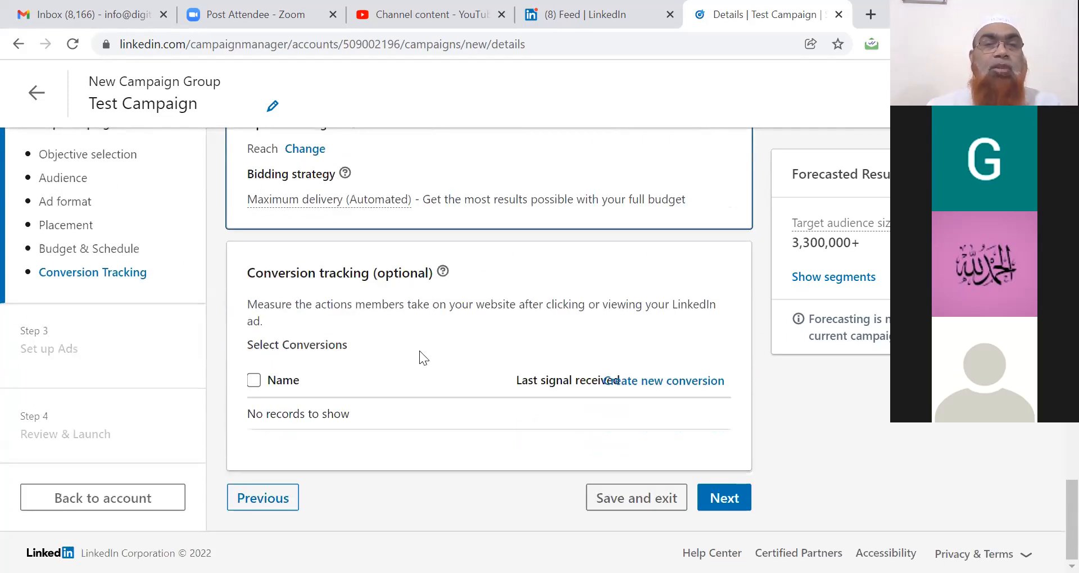
left_click(732, 508)
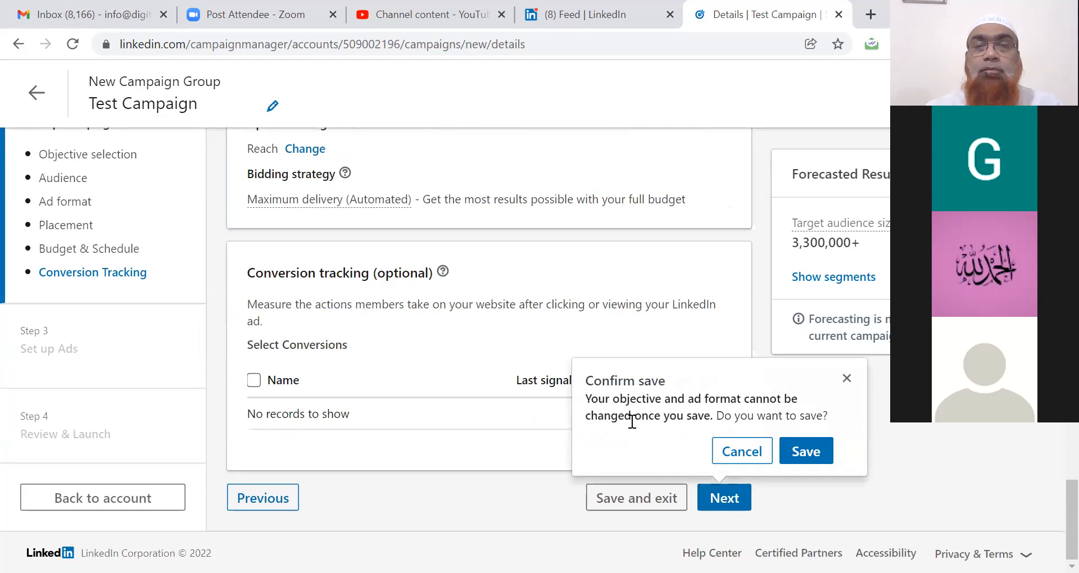
left_click(810, 453)
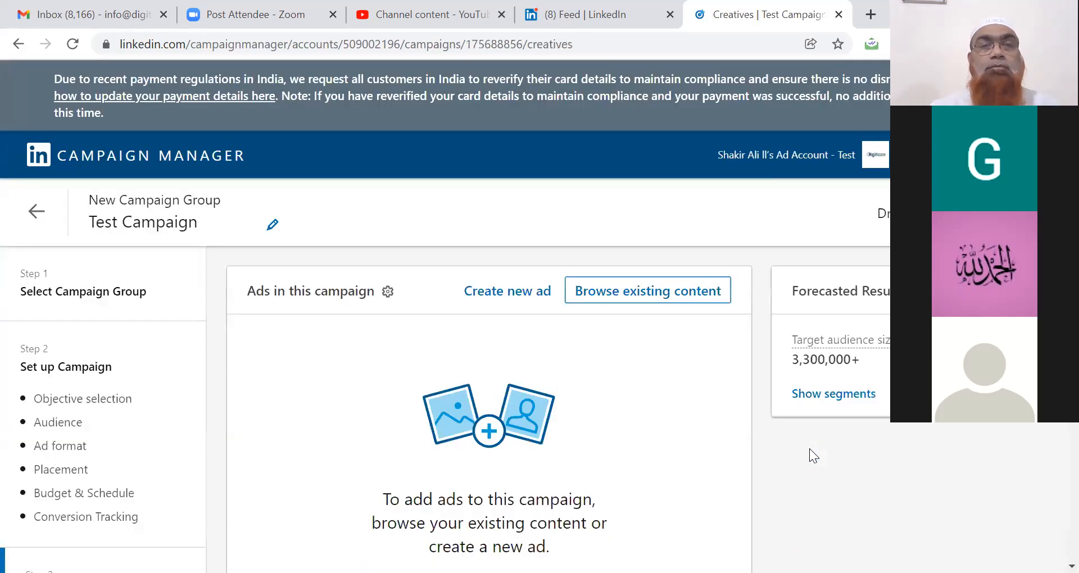
- Start creating a new single image ad for Test Campaign
scroll(811, 449, "down", 2)
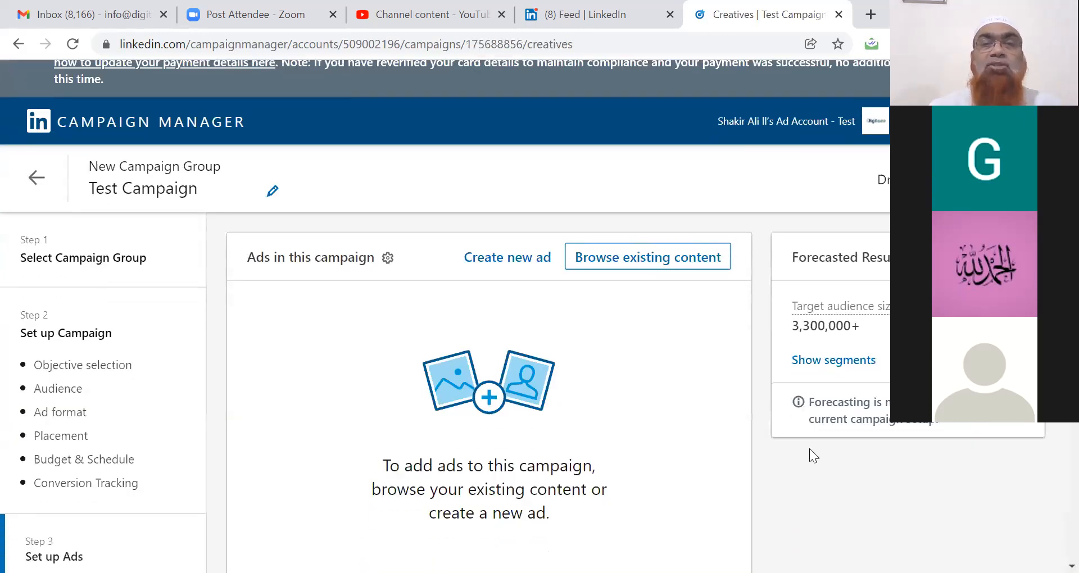
scroll(809, 449, "up", 1)
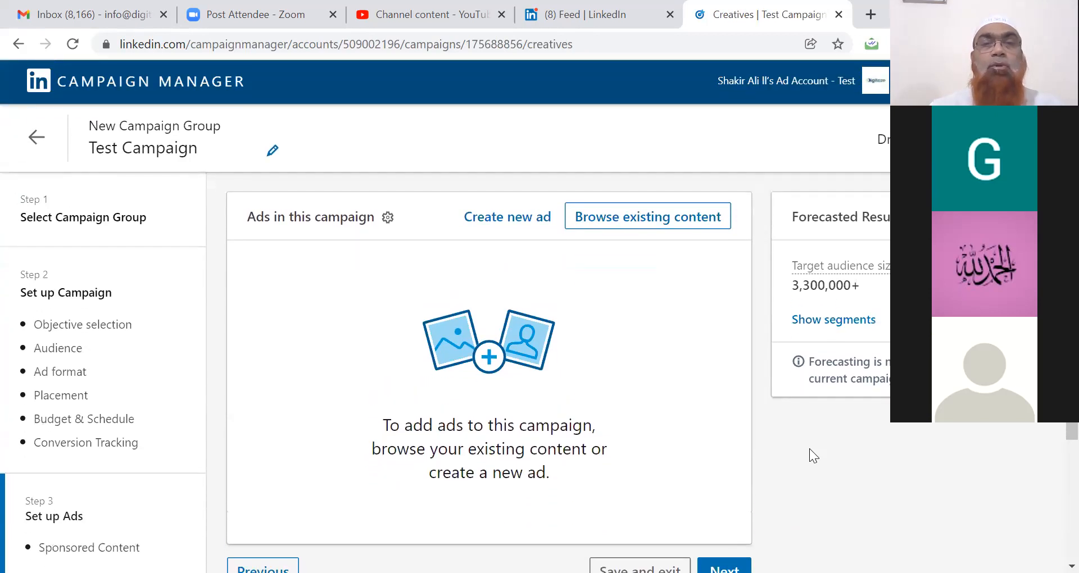
left_click(488, 363)
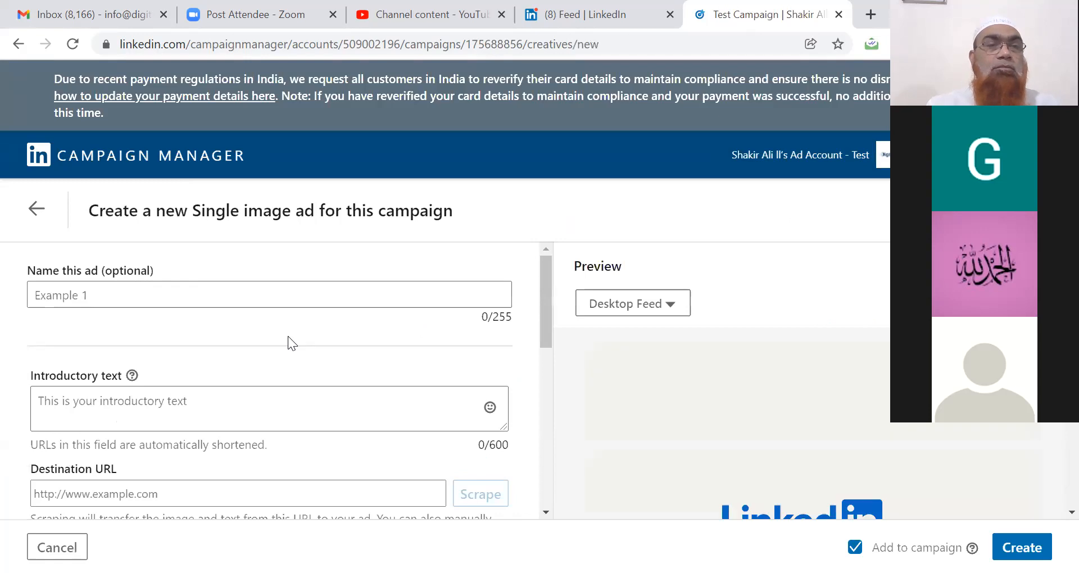
- Name the new single image ad "Test Ads"
left_click(228, 297)
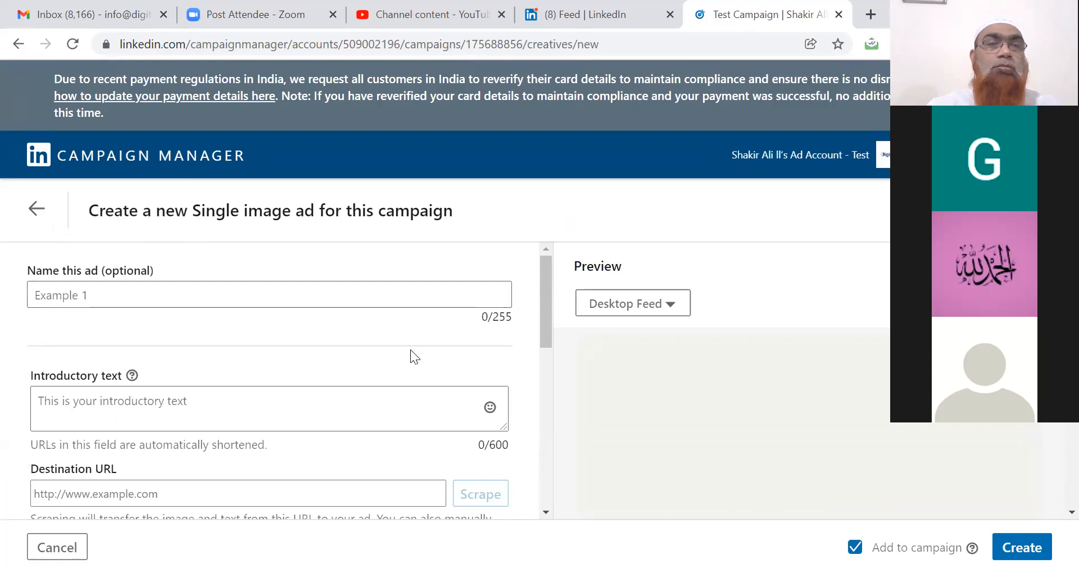
left_click(229, 298)
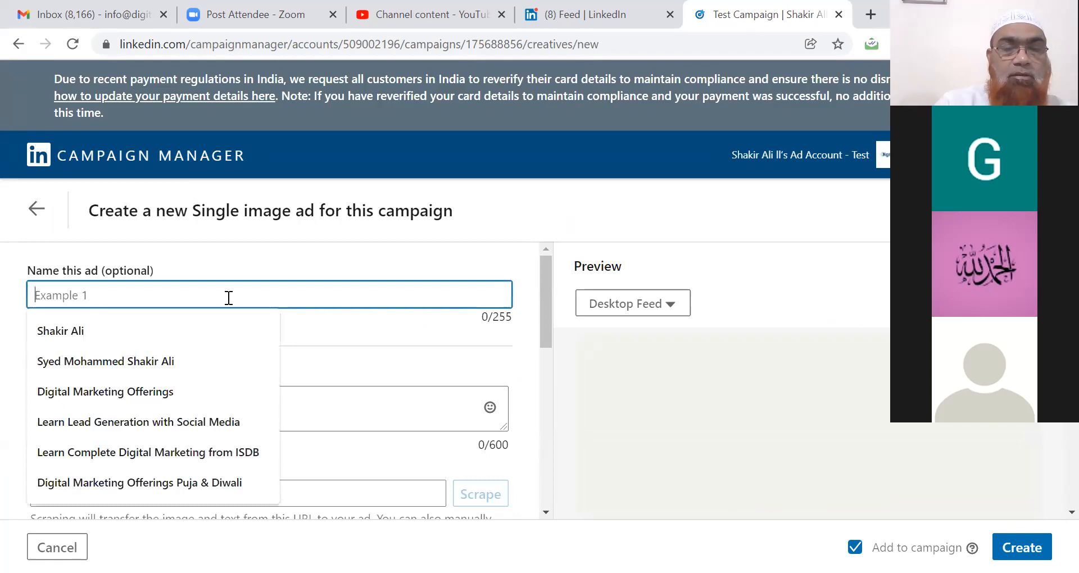
type("Test")
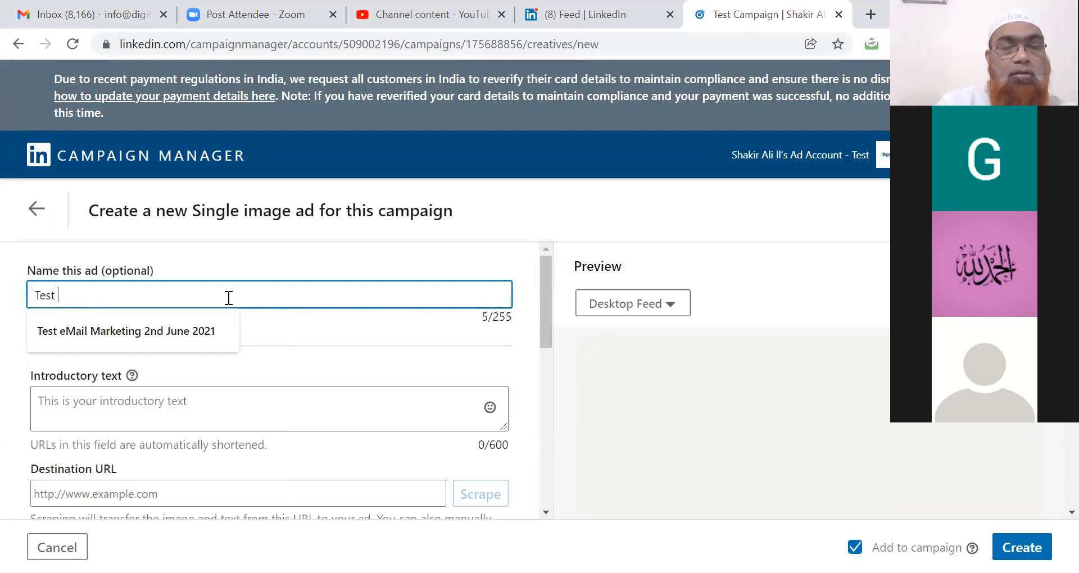
type(" Ads")
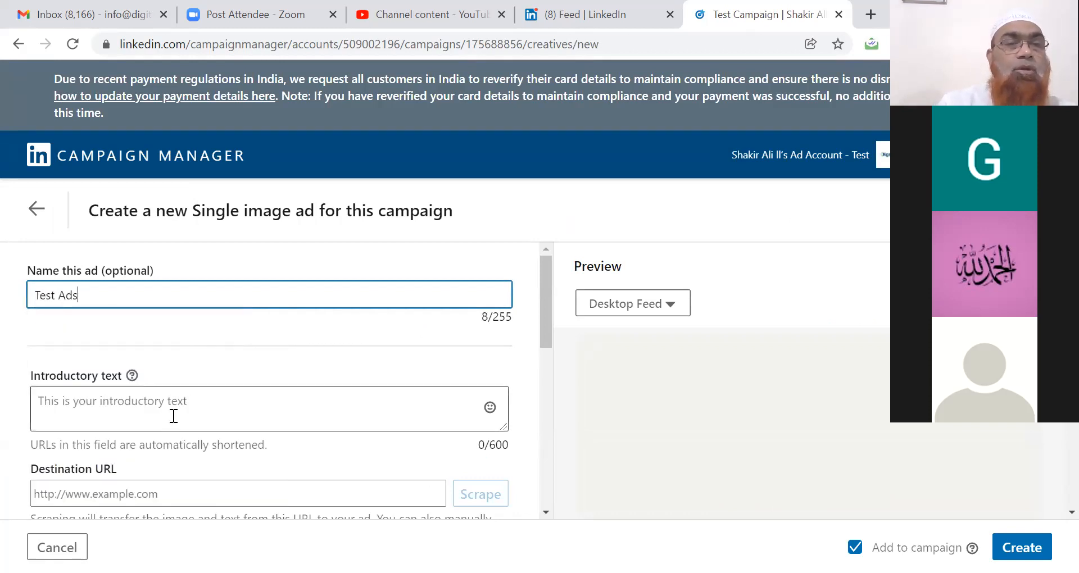
- Enter "Learn Digital Marketing" as the ad's introductory text
left_click(172, 414)
type("Learn Digital Marketing with")
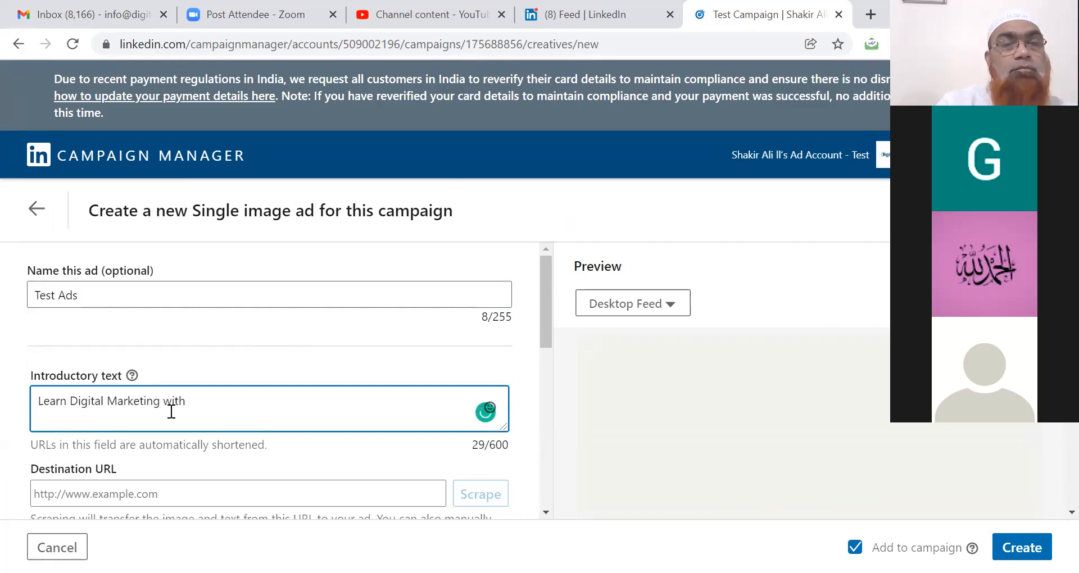
key("BackSpace")
key("BackSpace")
key("BackSpace")
key("BackSpace")
key("BackSpace")
key("BackSpace")
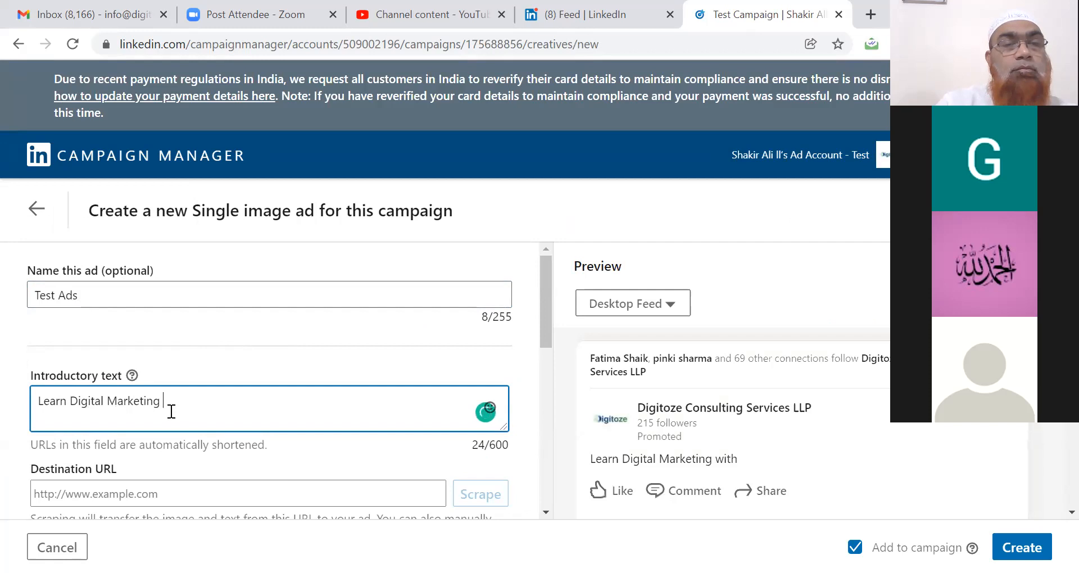
left_click(70, 400)
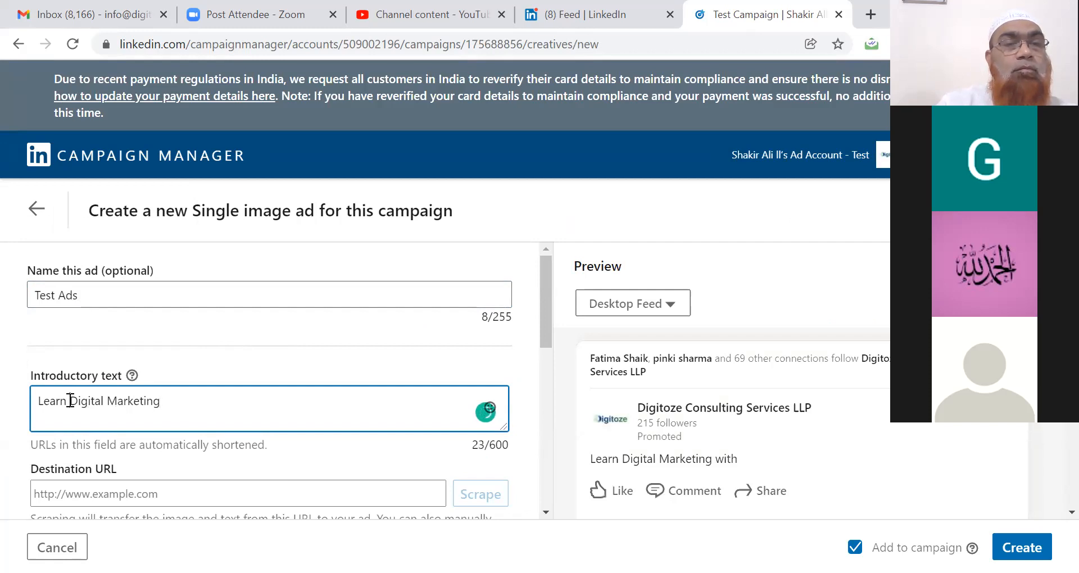
left_click(152, 499)
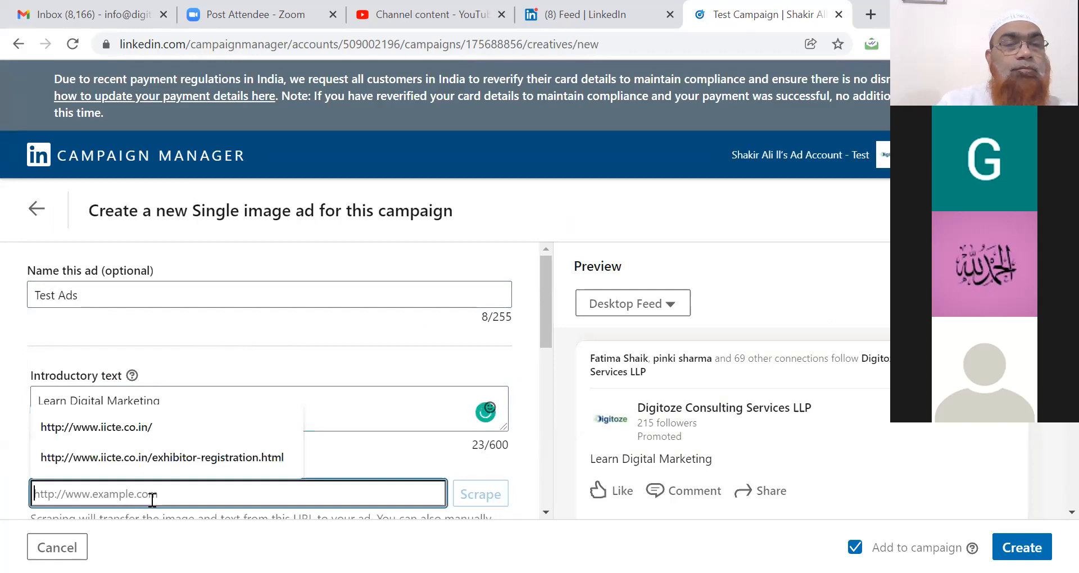
type("ww")
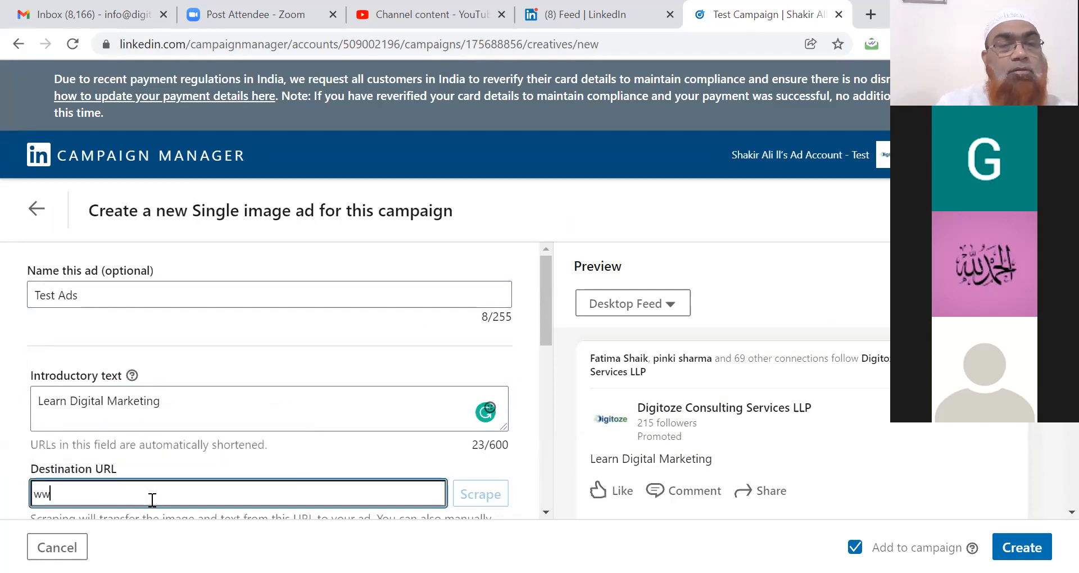
type("w.digita")
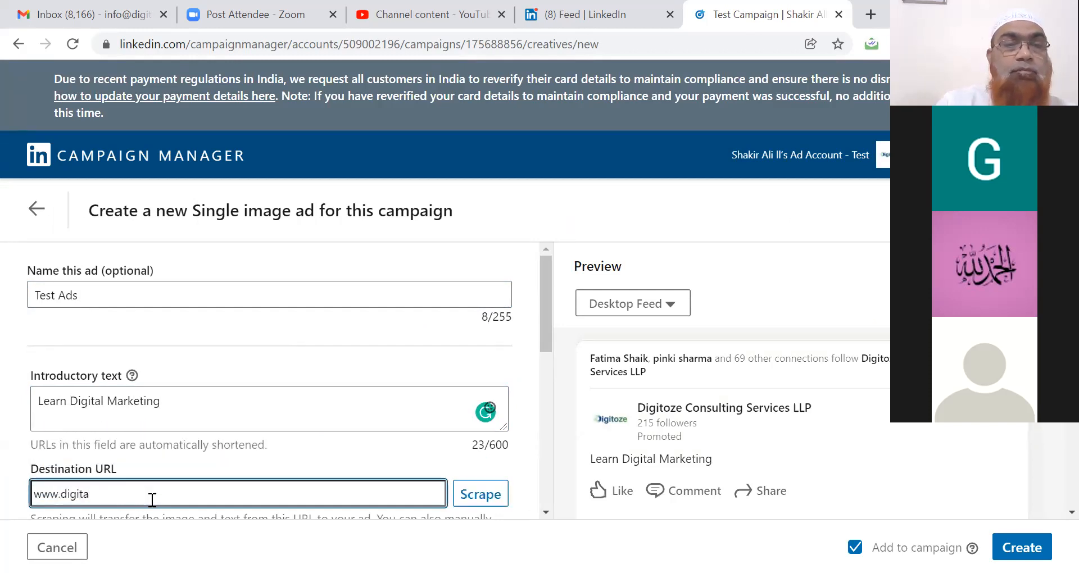
key("BackSpace")
type("oze.com")
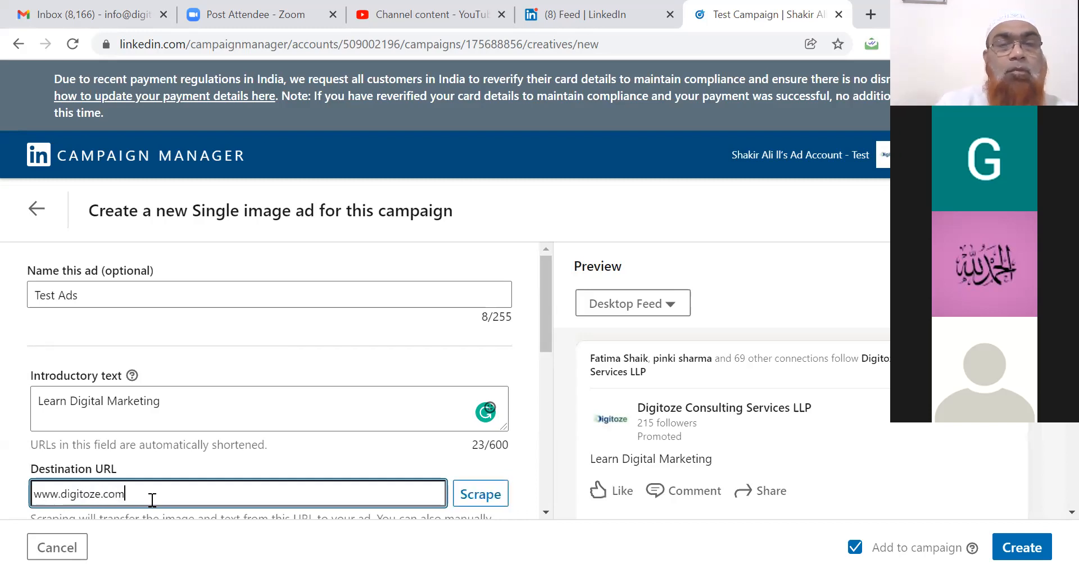
left_click(532, 465)
- Enter "Learn Digital Marketing" as the ad headline
scroll(531, 465, "down", 2)
scroll(532, 465, "down", 4)
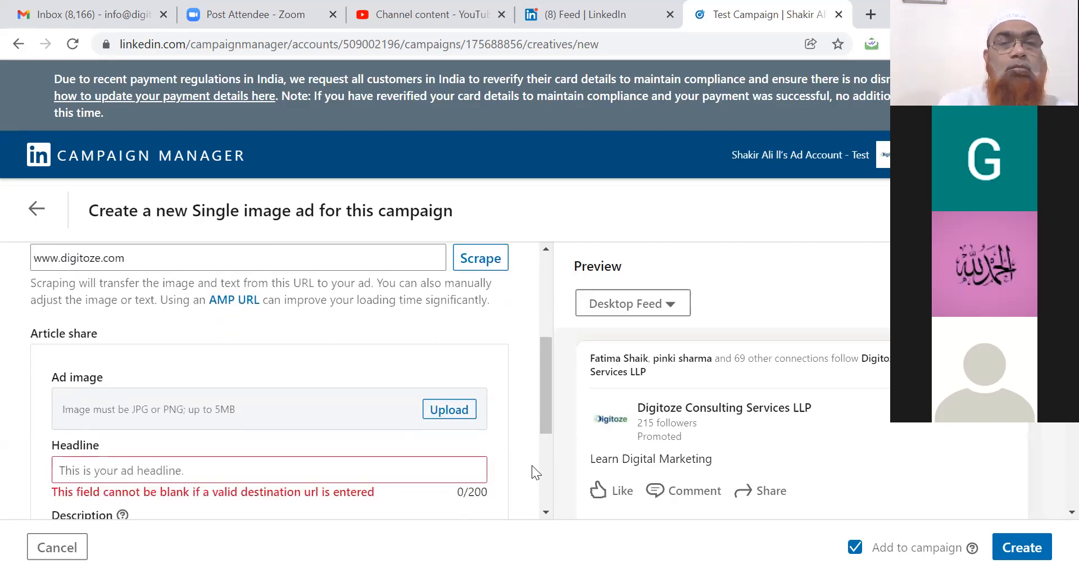
scroll(532, 465, "down", 1)
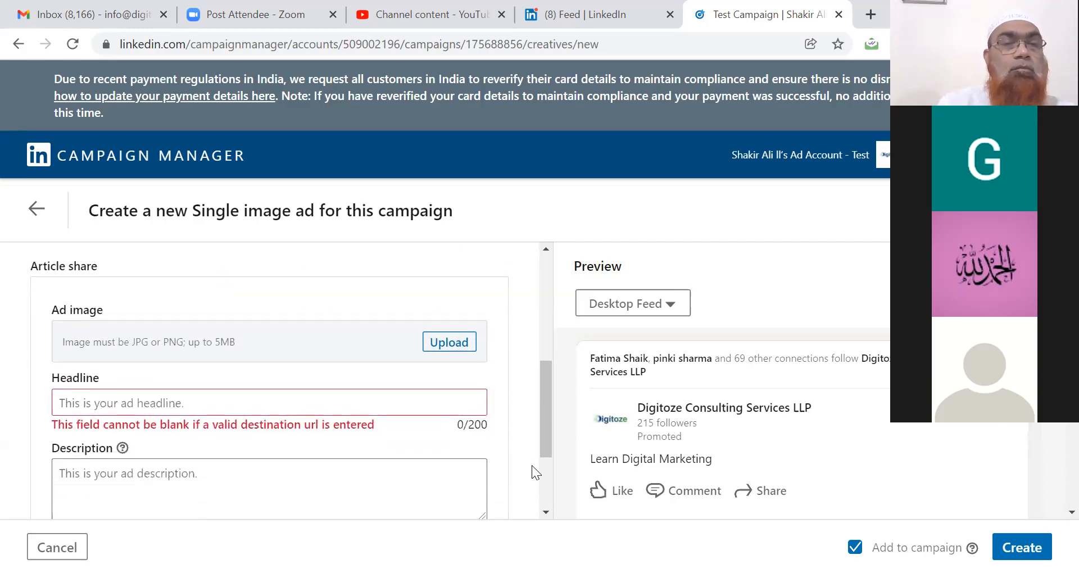
left_click(273, 400)
type("Le")
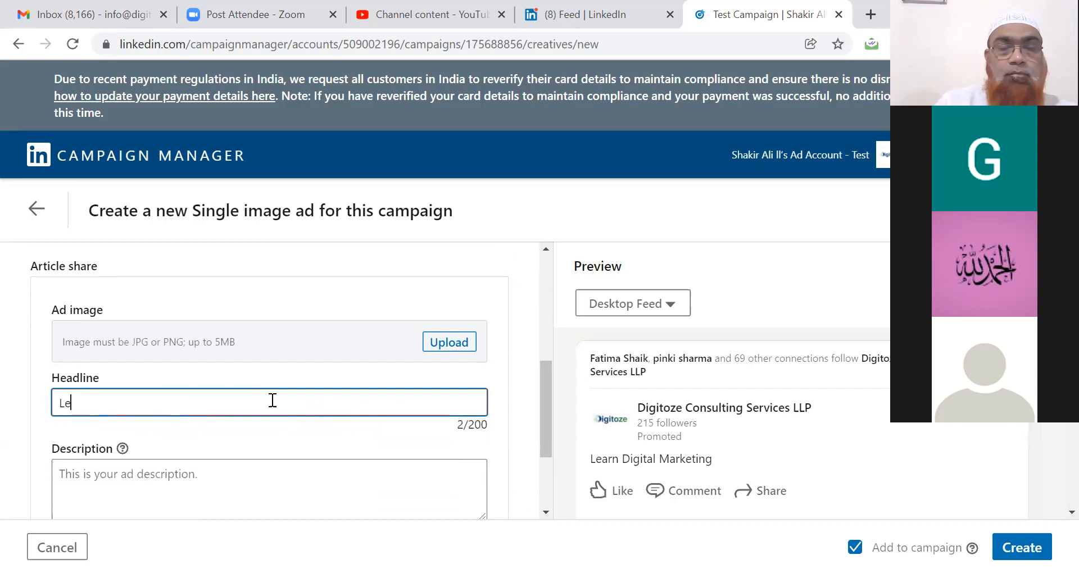
type("arn D")
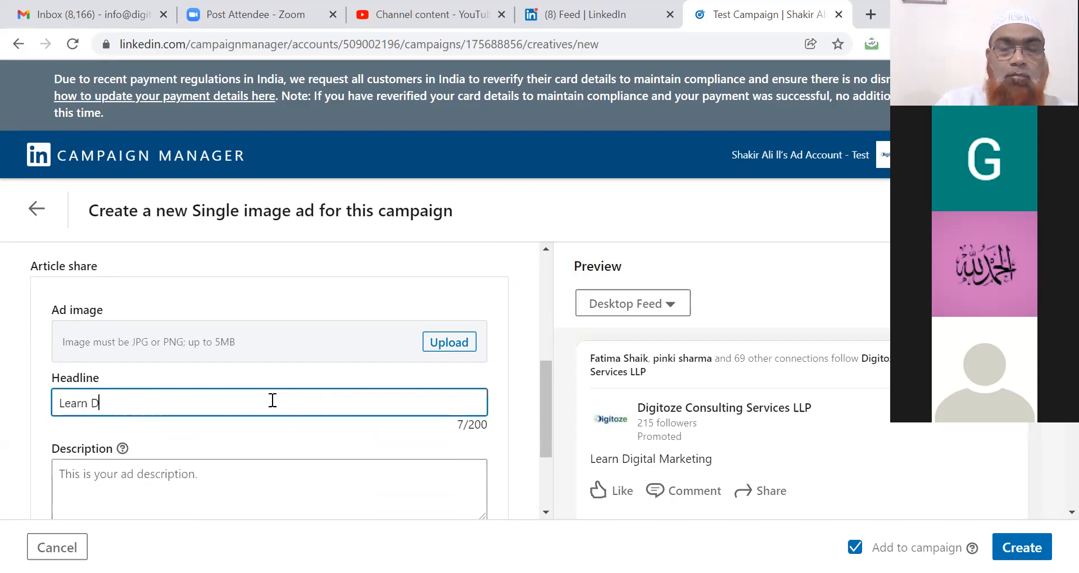
type("igital Marketing")
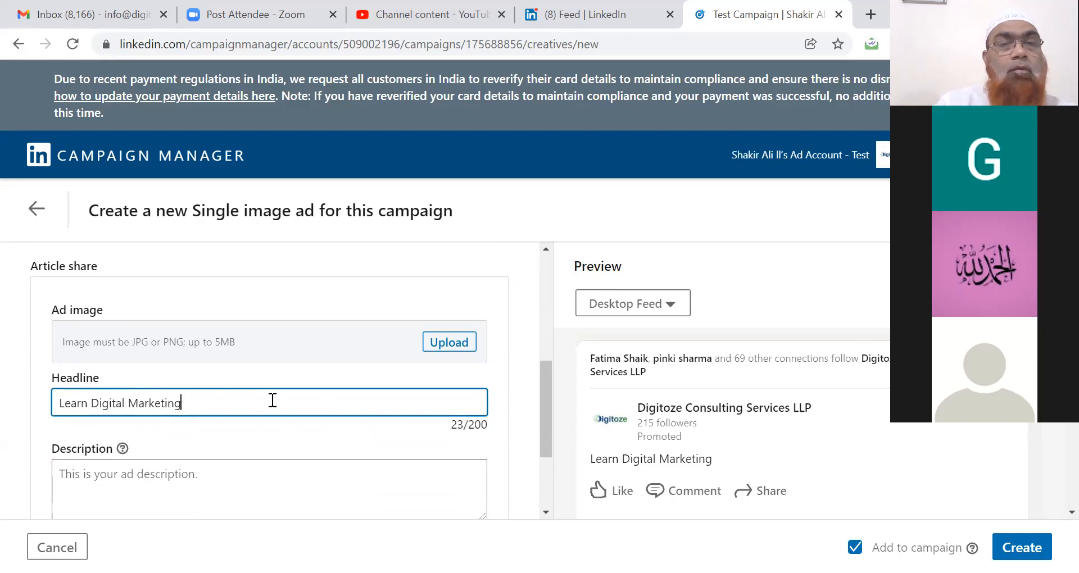
- Write the ad description "Complete Digital Marketing with Social Media, SEO, SEM and many more in 2 months."
left_click(278, 489)
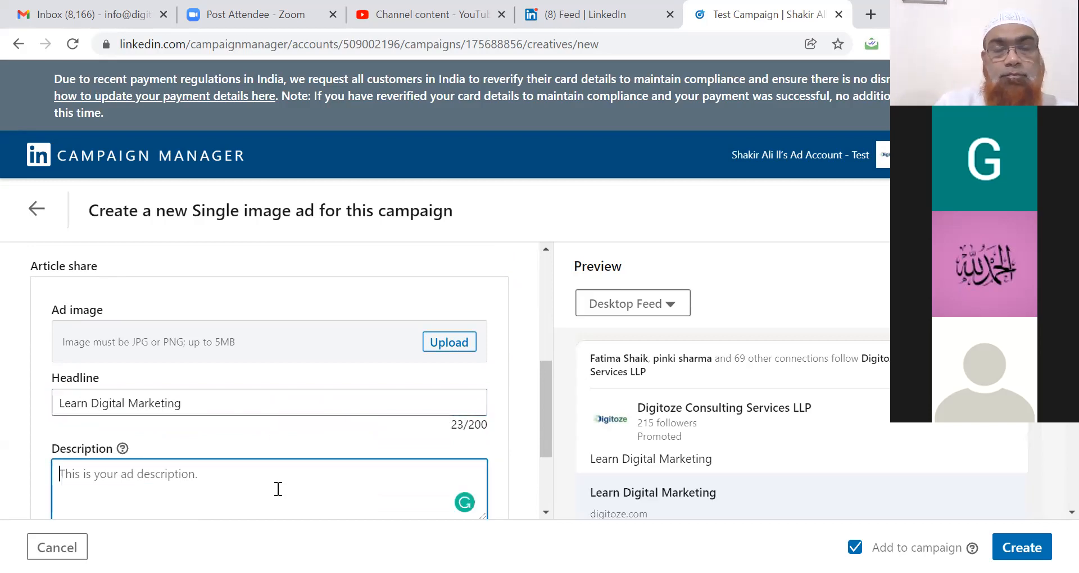
type("C")
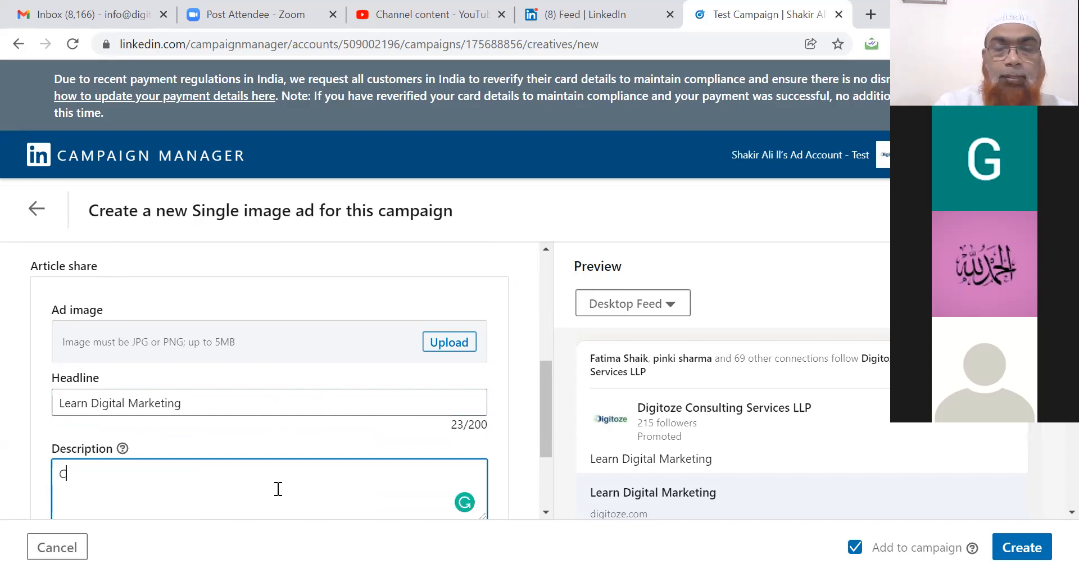
type("omplete ")
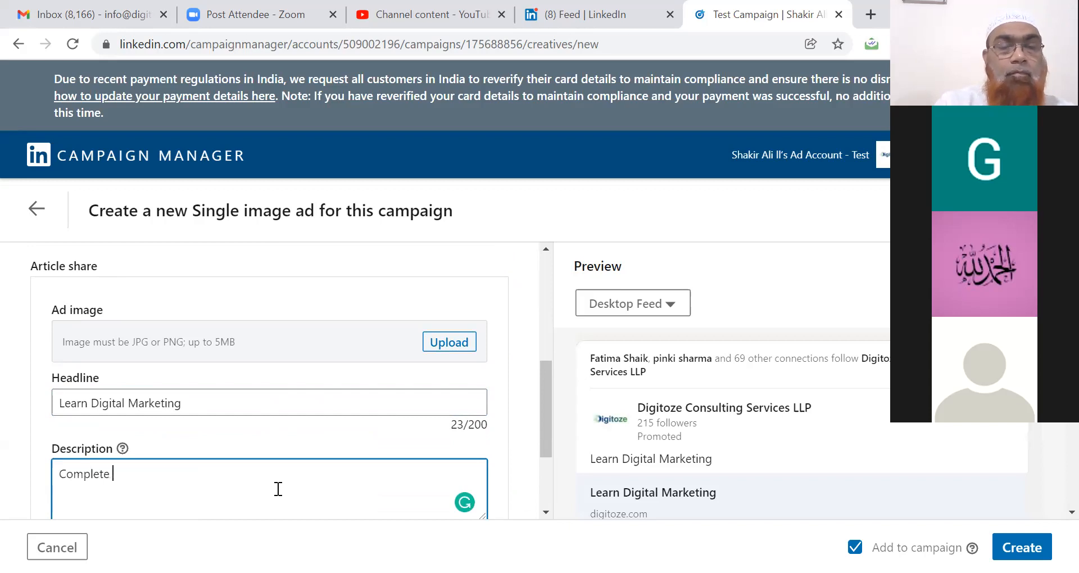
type("Digital M")
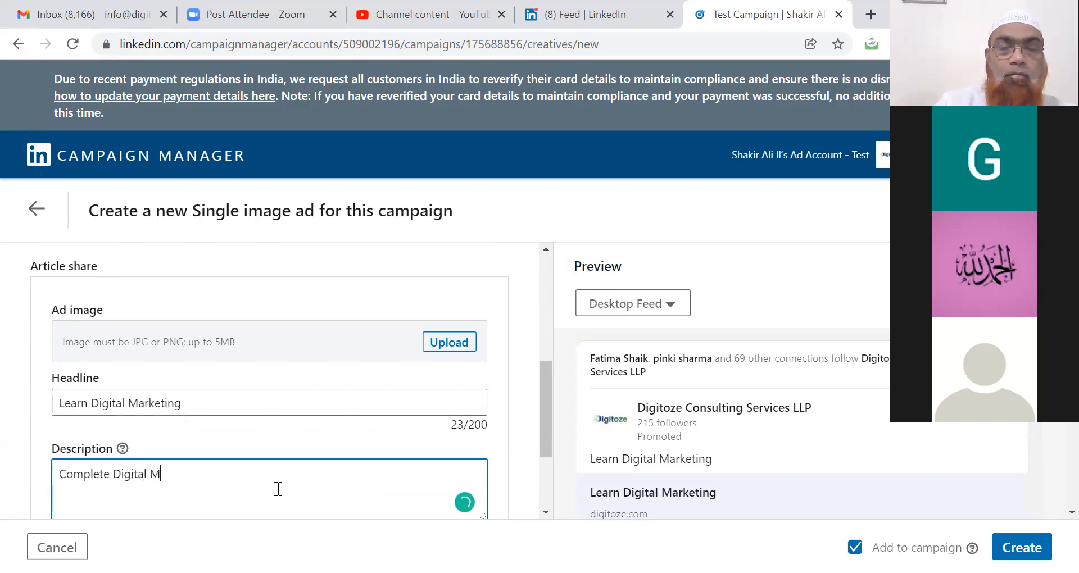
type("arketing with")
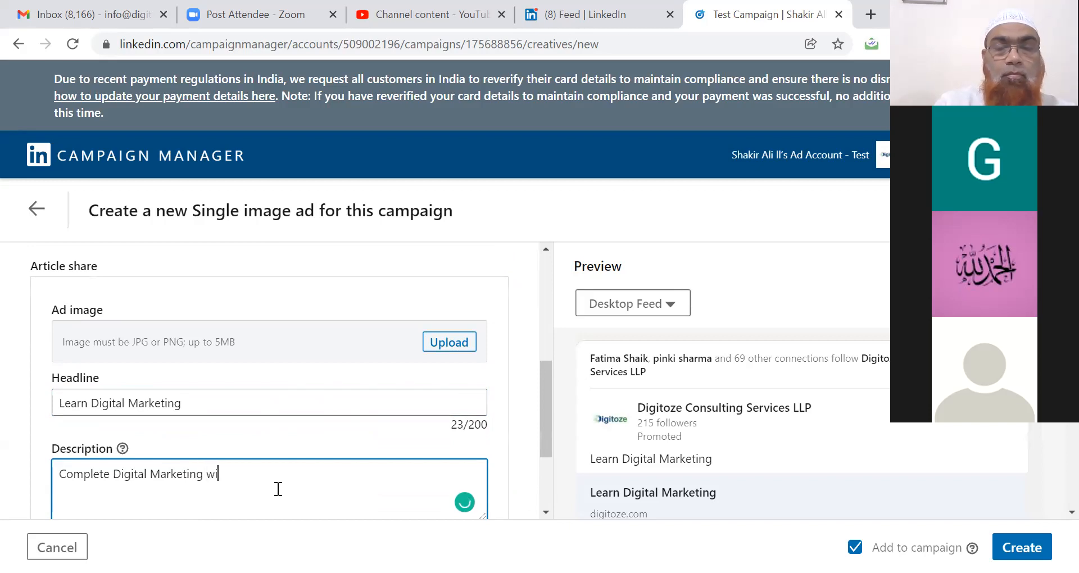
type("Social Medi")
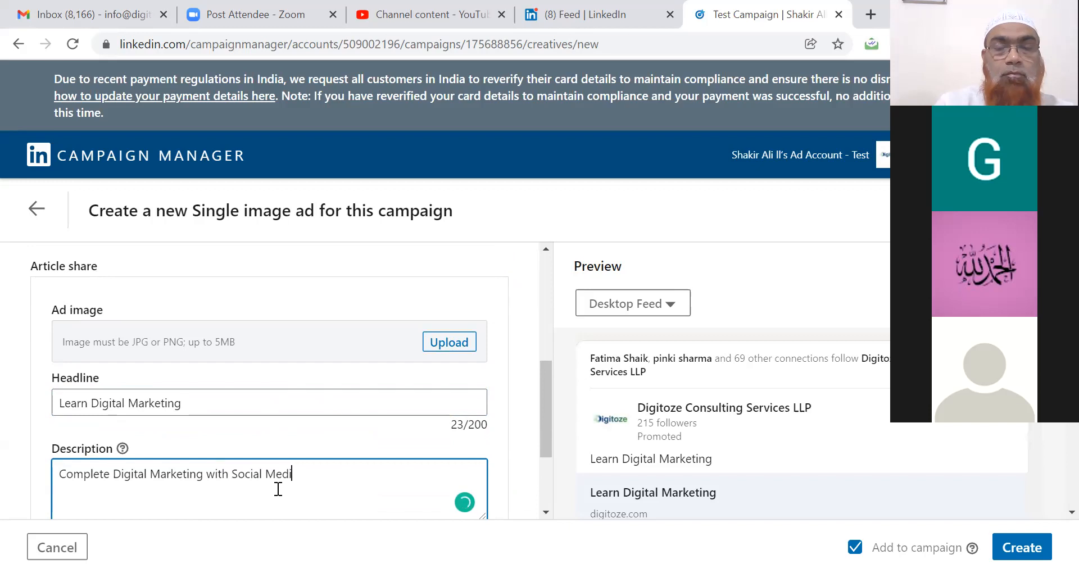
type("a, SEO, SEM ")
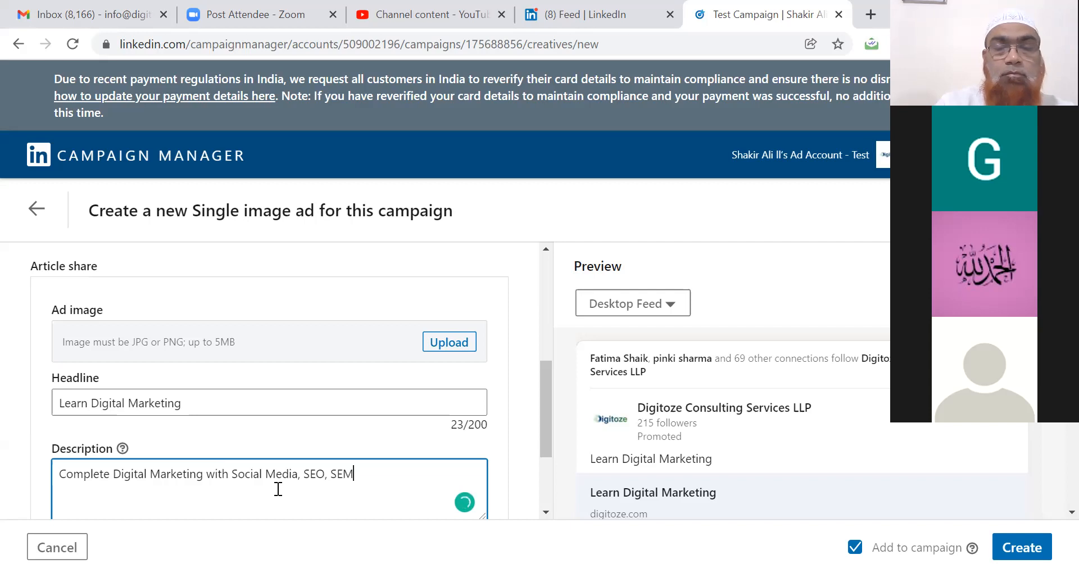
type("and")
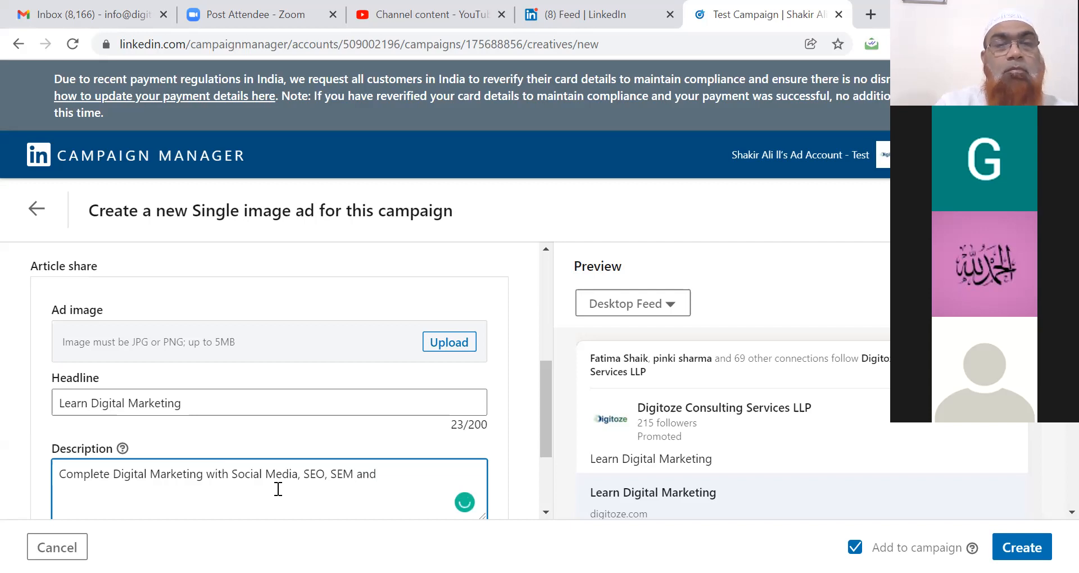
type(" many more in 2 months.")
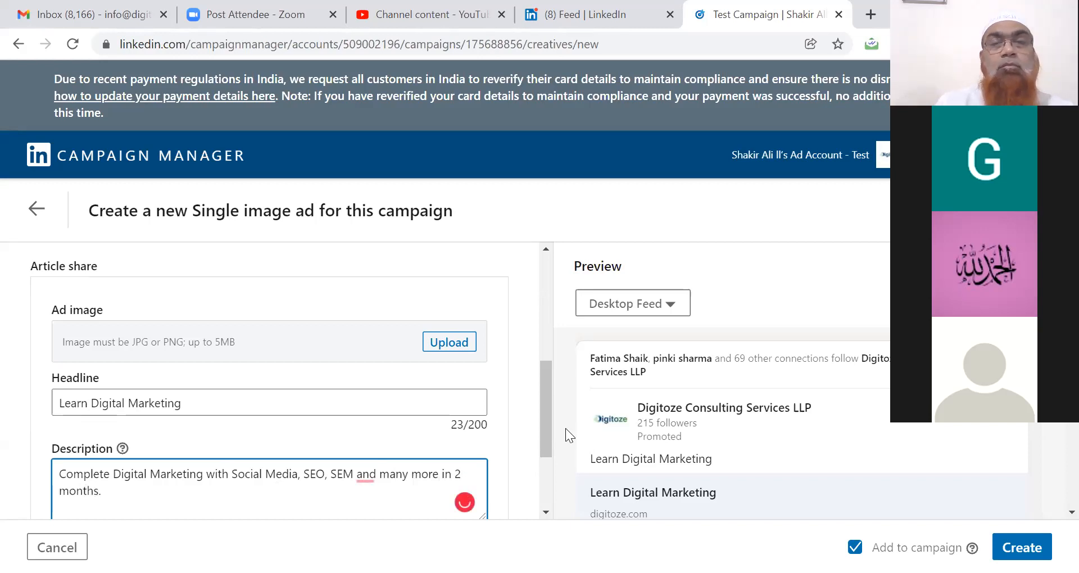
- Accept the grammar suggestion that adds a comma before "and" in the ad description
left_click_drag(545, 415, 546, 445)
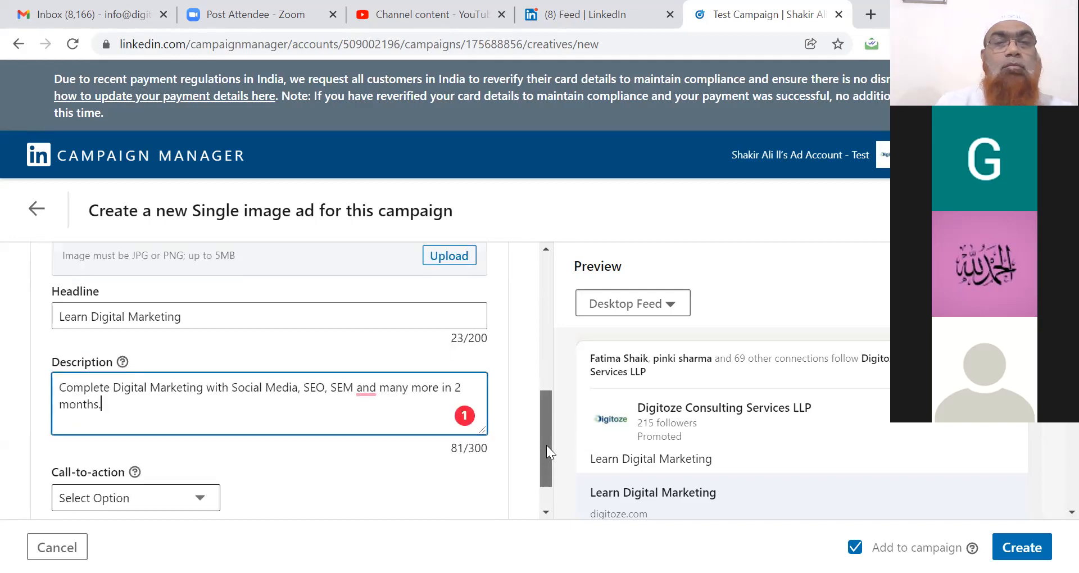
mouse_move(365, 389)
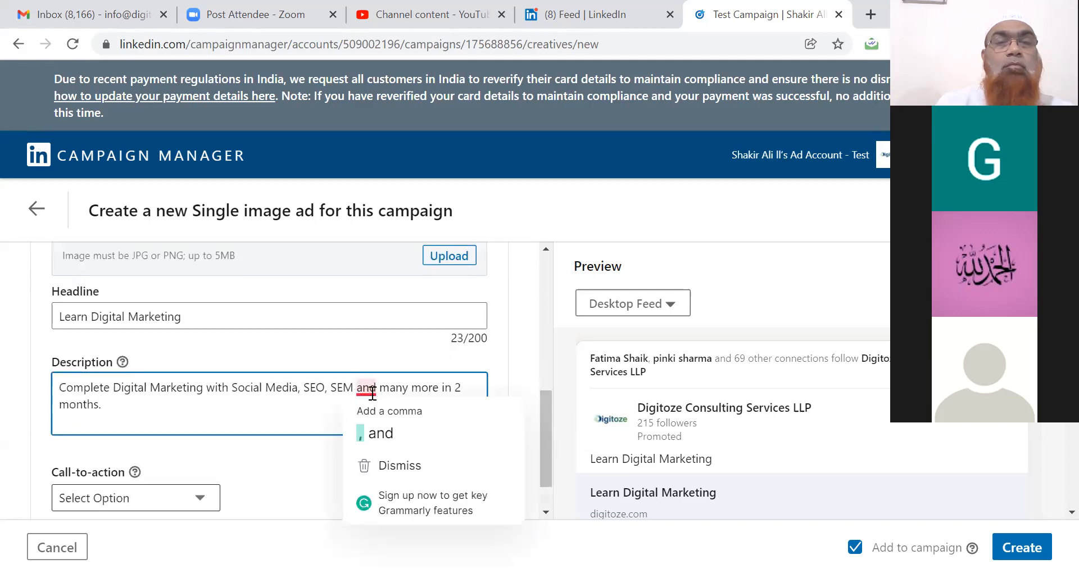
left_click(384, 430)
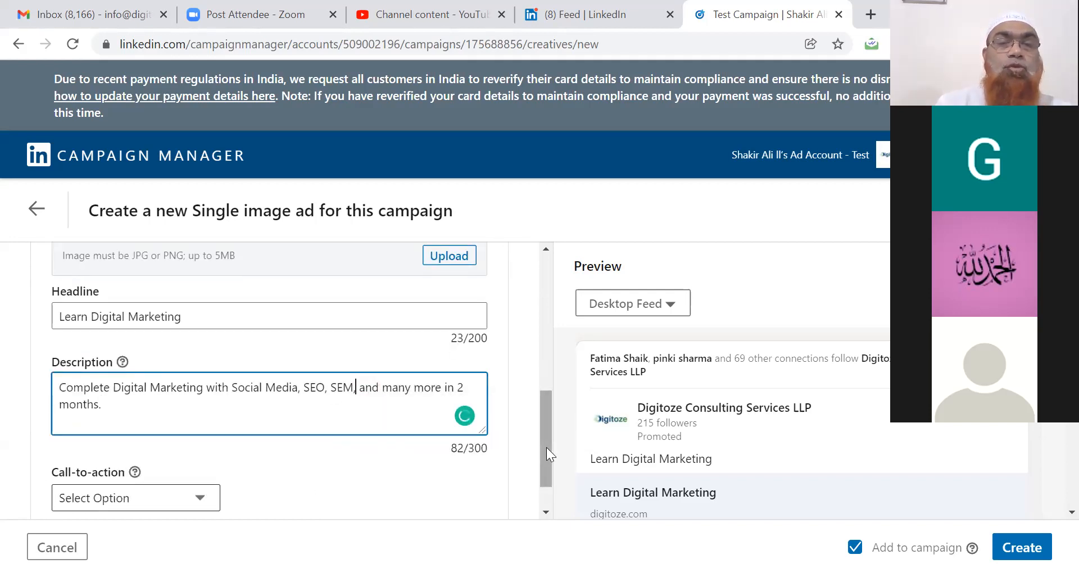
- Set the ad's call-to-action to Request Demo
left_click_drag(547, 448, 546, 481)
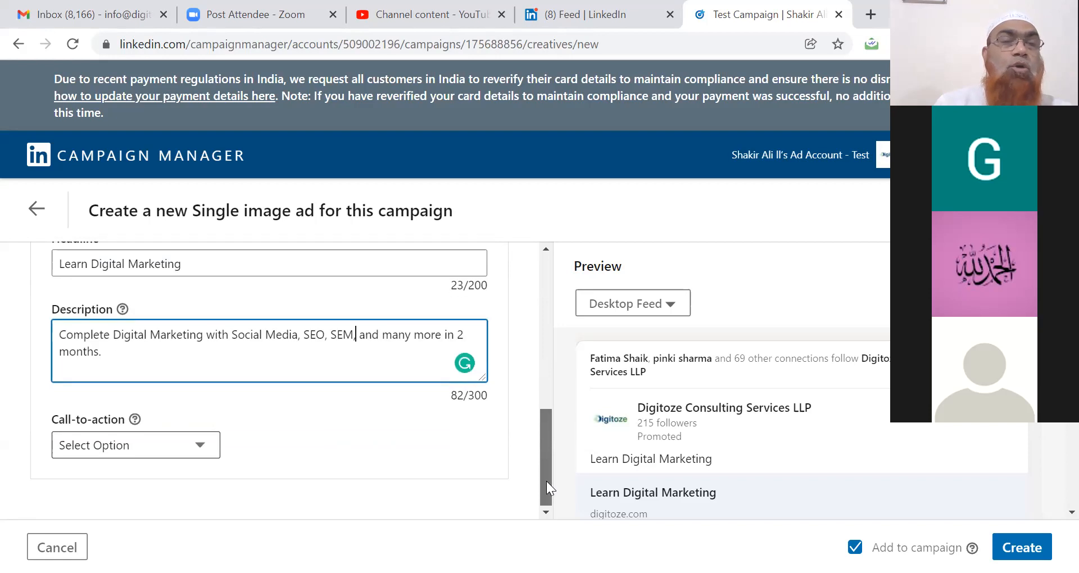
left_click(202, 449)
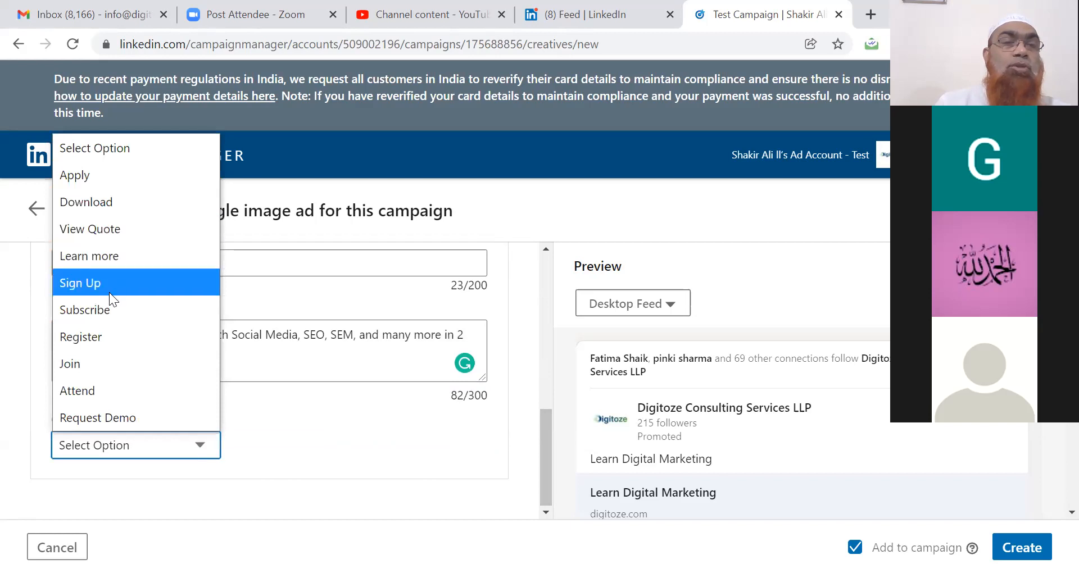
left_click(107, 418)
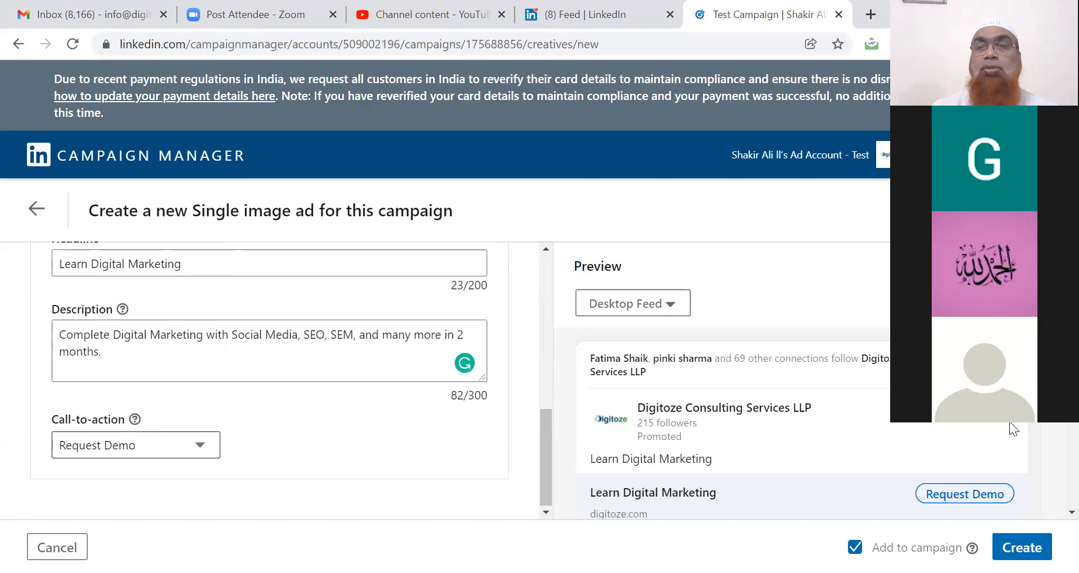
- Review the rest of the ad preview and create the ad in the campaign
scroll(787, 383, "down", 3)
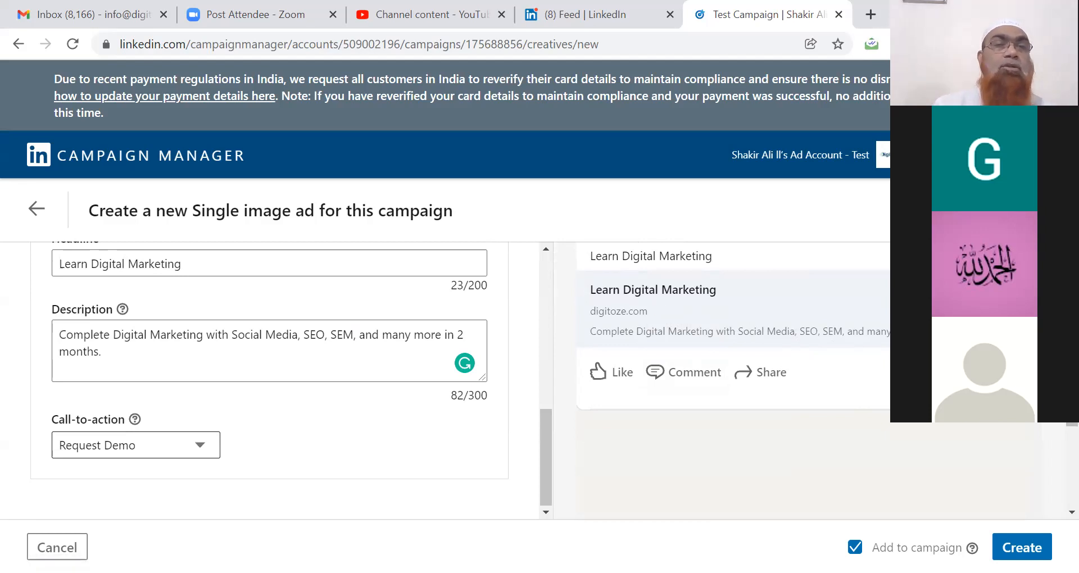
right_click(933, 244)
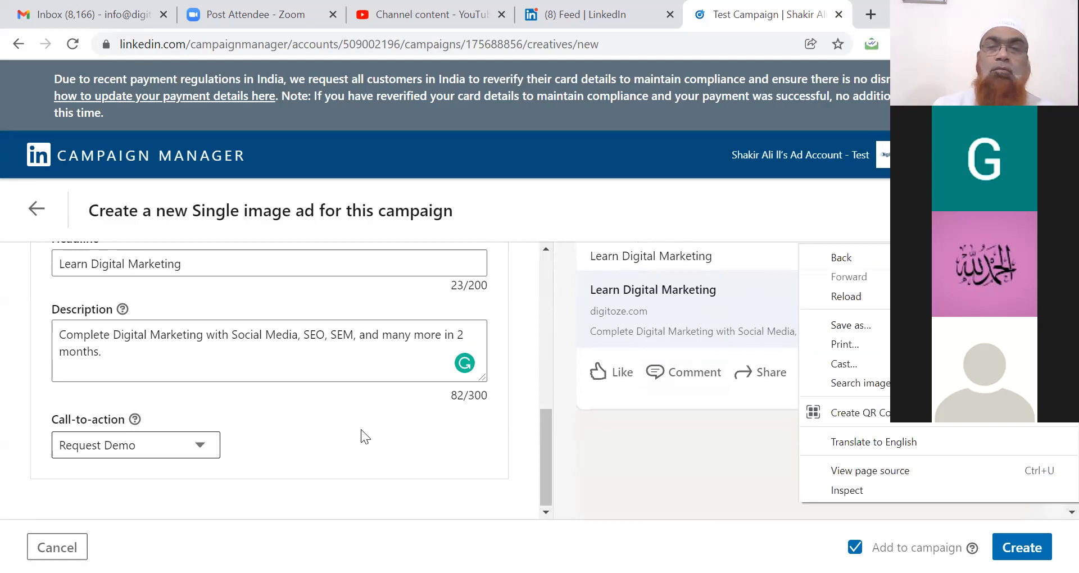
left_click(717, 479)
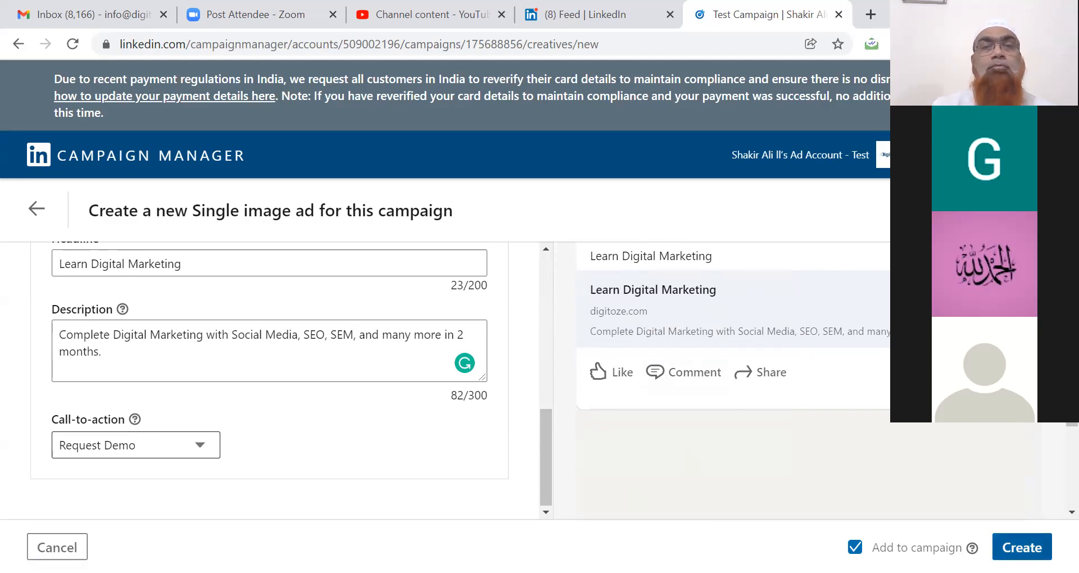
left_click(1022, 547)
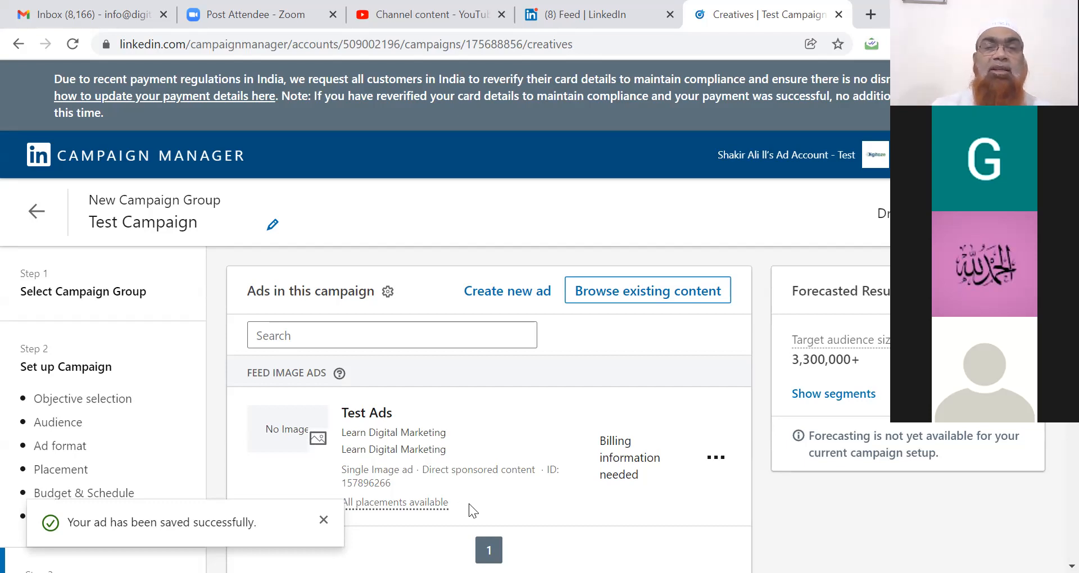
- Open the Test Ads ad for editing and return to the campaign's ad list without changing it
left_click(709, 463)
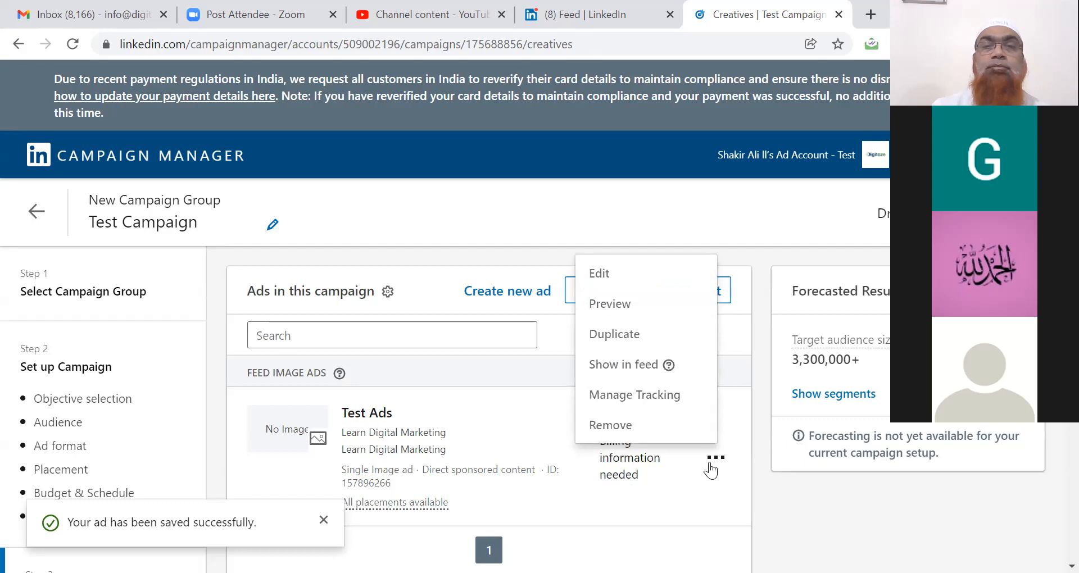
left_click(600, 272)
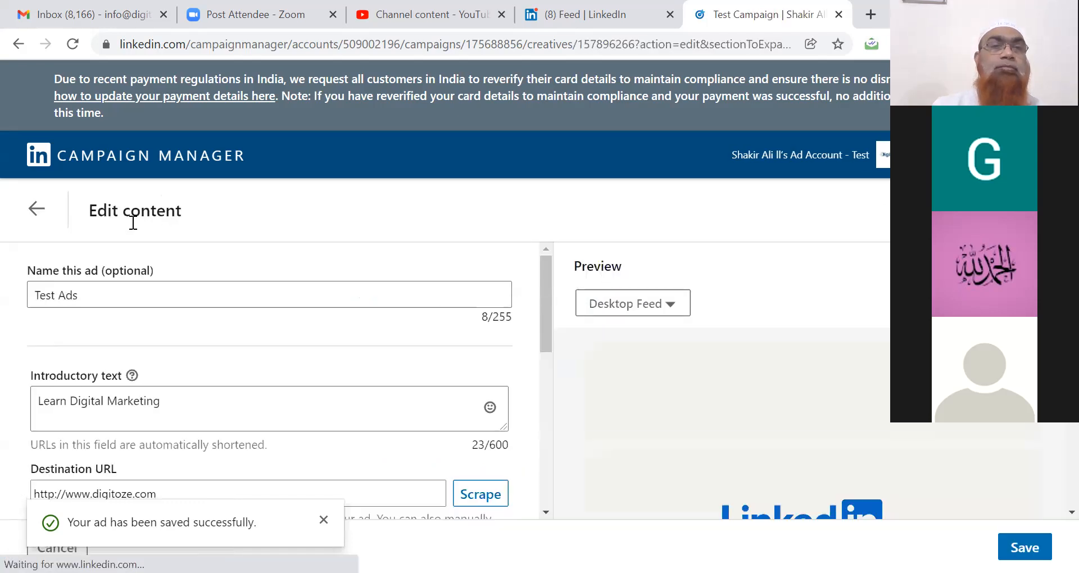
left_click(36, 212)
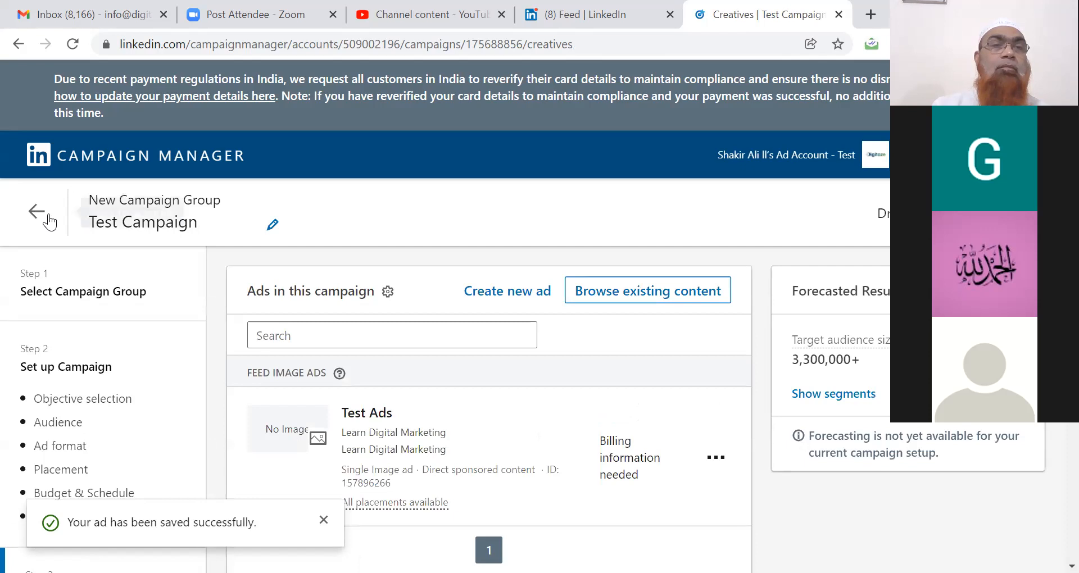
- Return to the campaign list, select Test Campaign and show the ads it contains
left_click(37, 213)
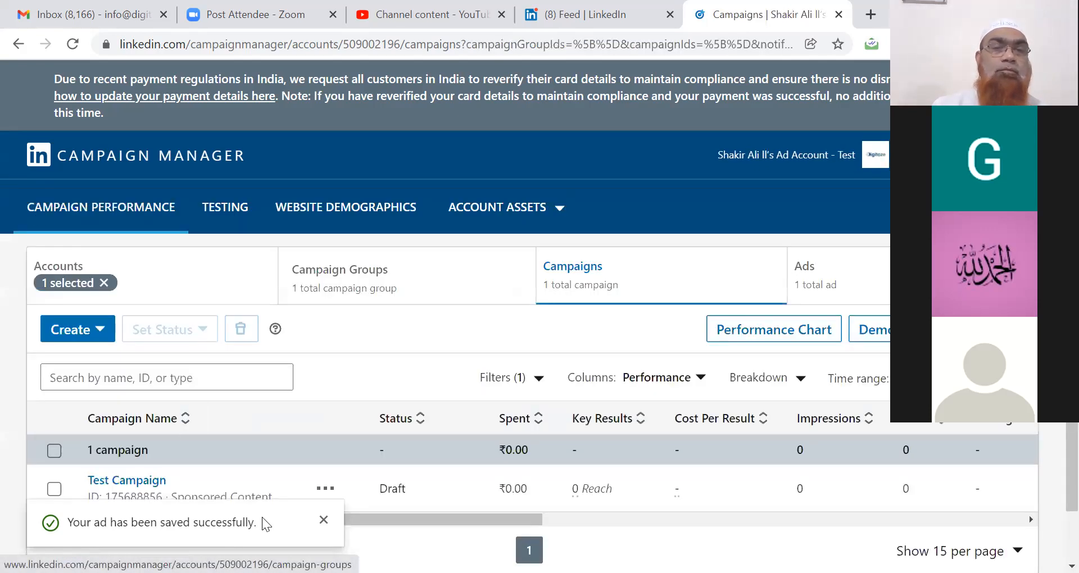
left_click(323, 522)
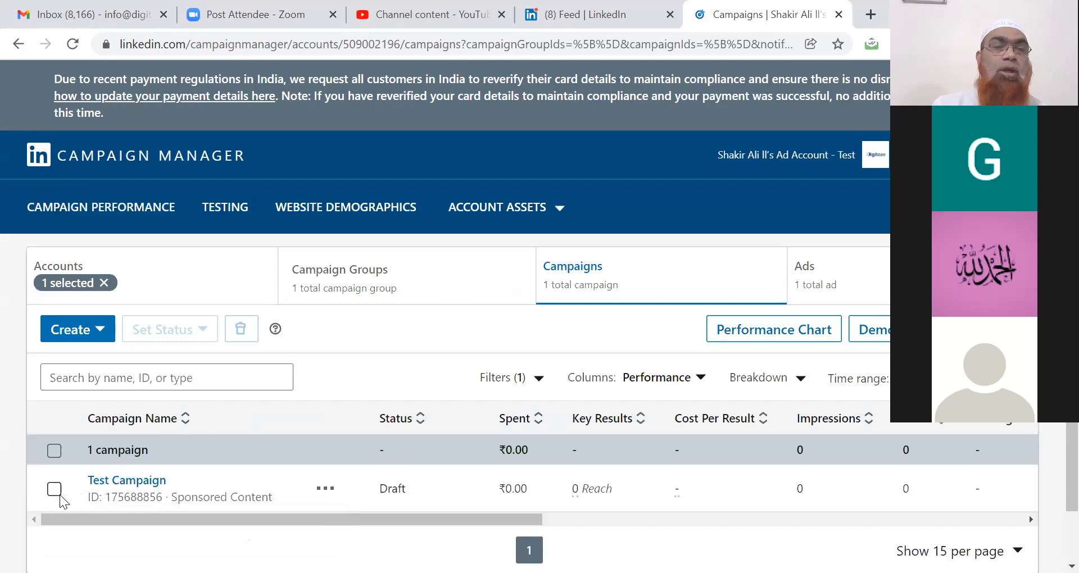
left_click(55, 489)
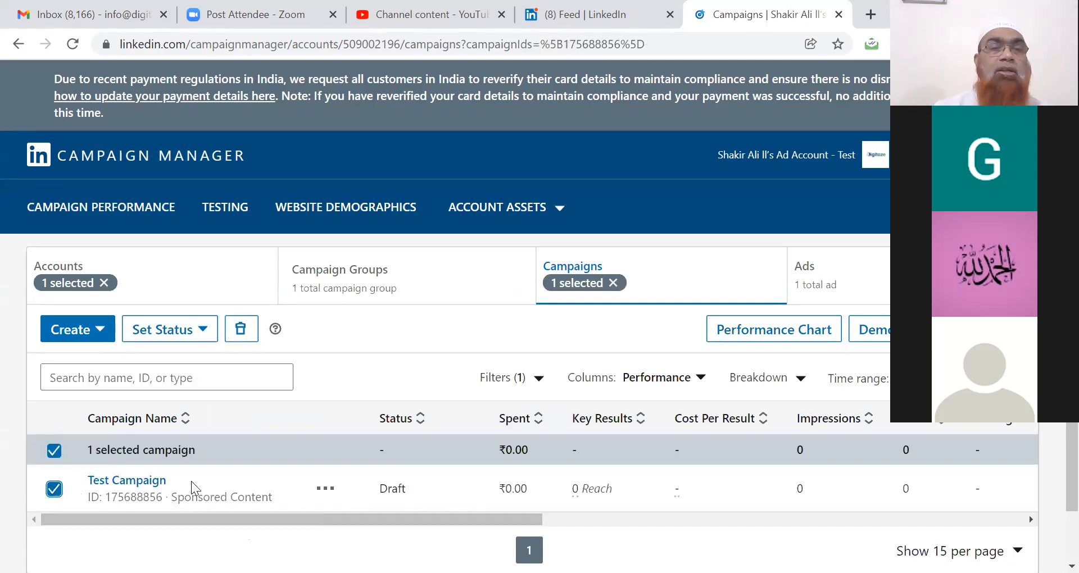
left_click(157, 489)
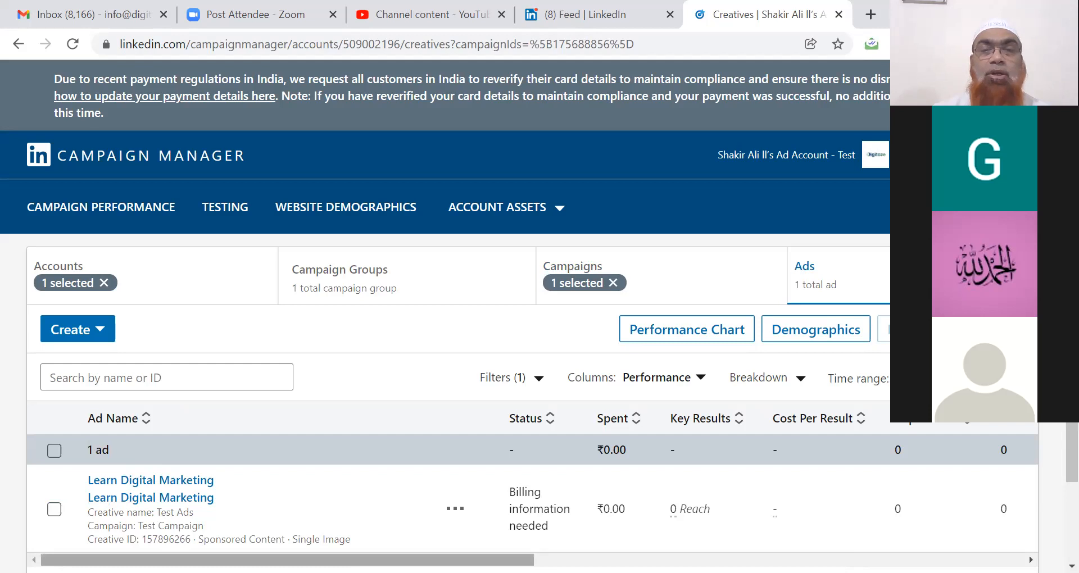
- Create another campaign in the New Campaign Group with Website visits as its objective
left_click(86, 337)
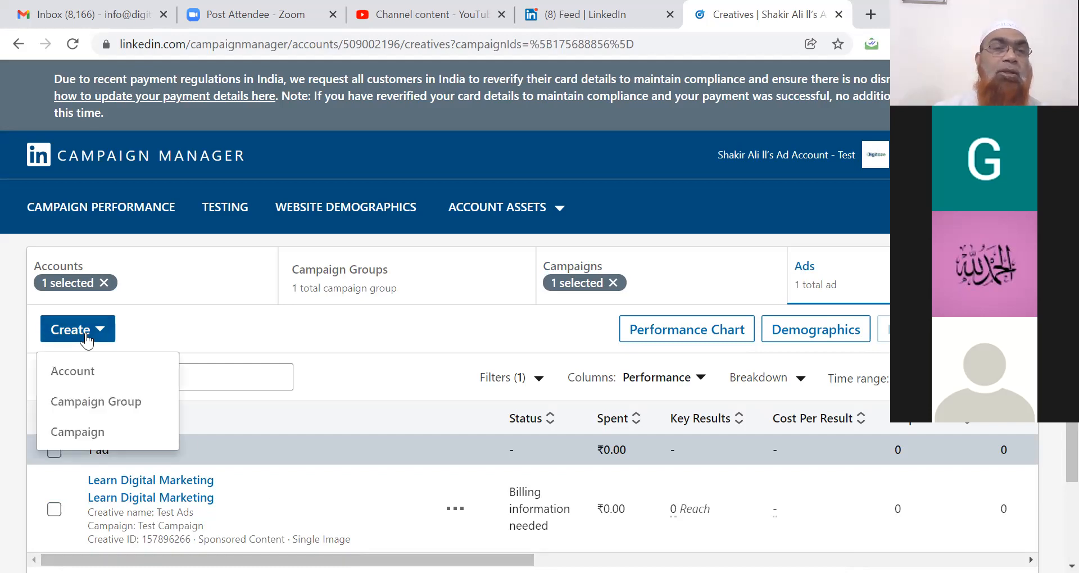
left_click(97, 433)
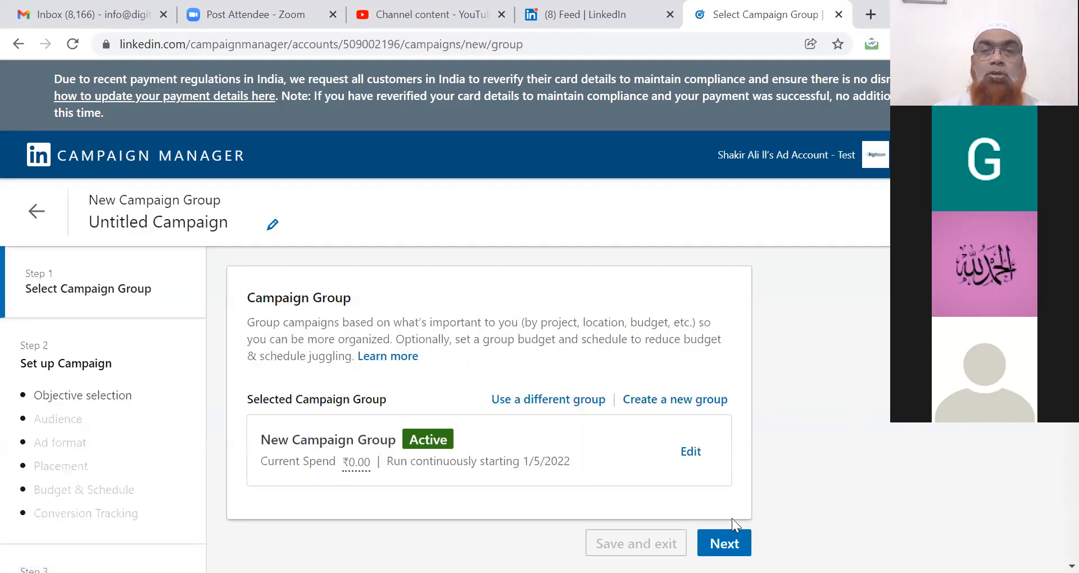
left_click(724, 543)
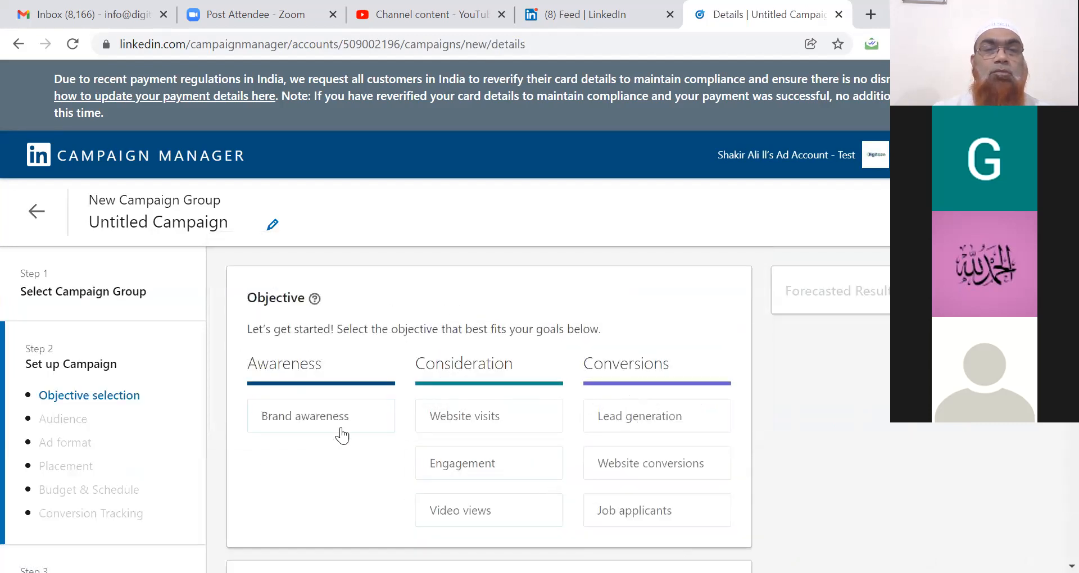
mouse_move(342, 418)
mouse_move(484, 433)
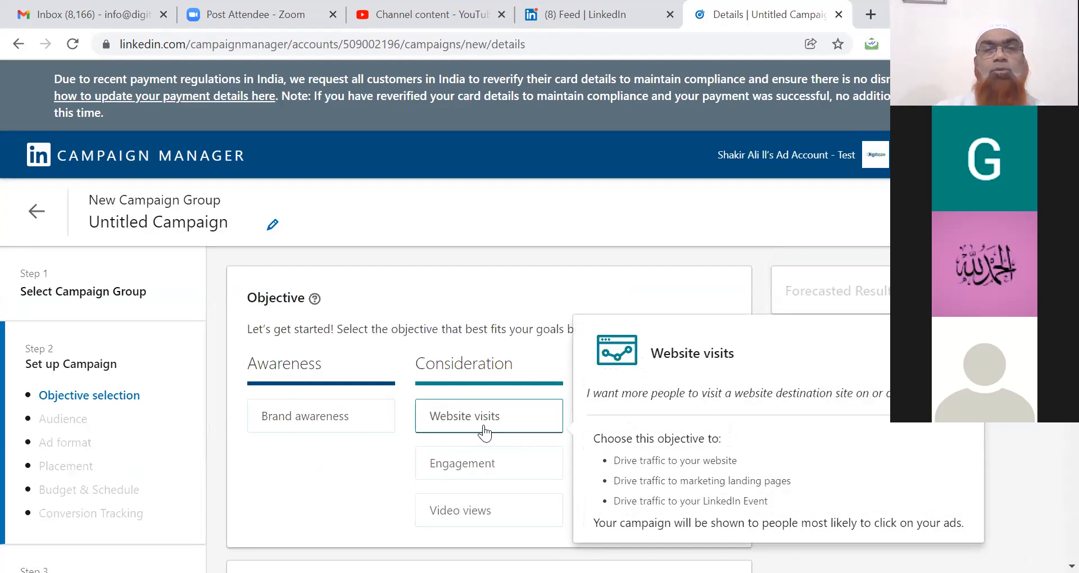
left_click(484, 432)
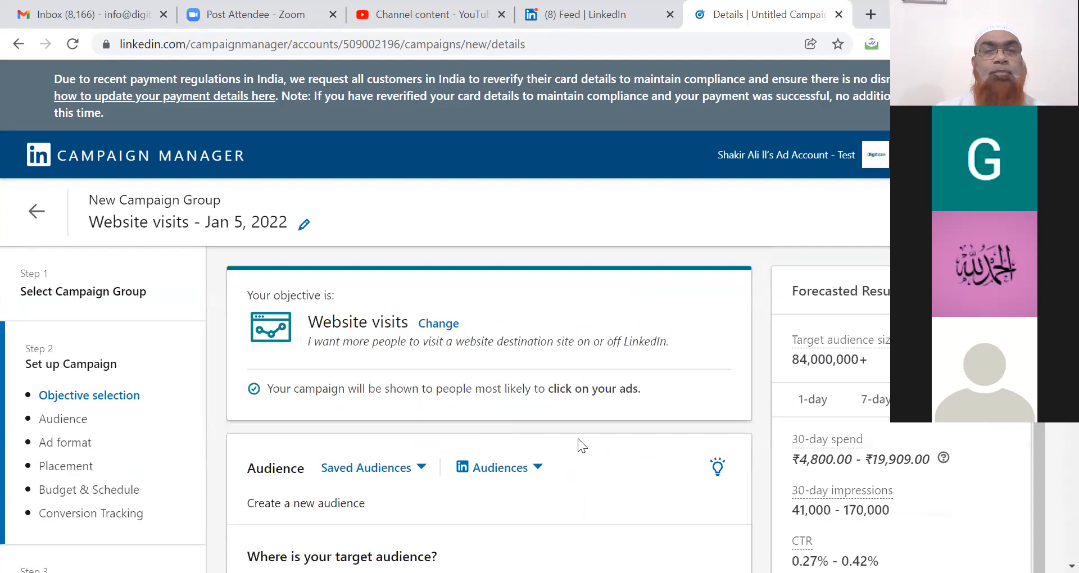
- Apply LinkedIn's predefined IT Decision Makers audience to the new campaign
scroll(767, 432, "down", 2)
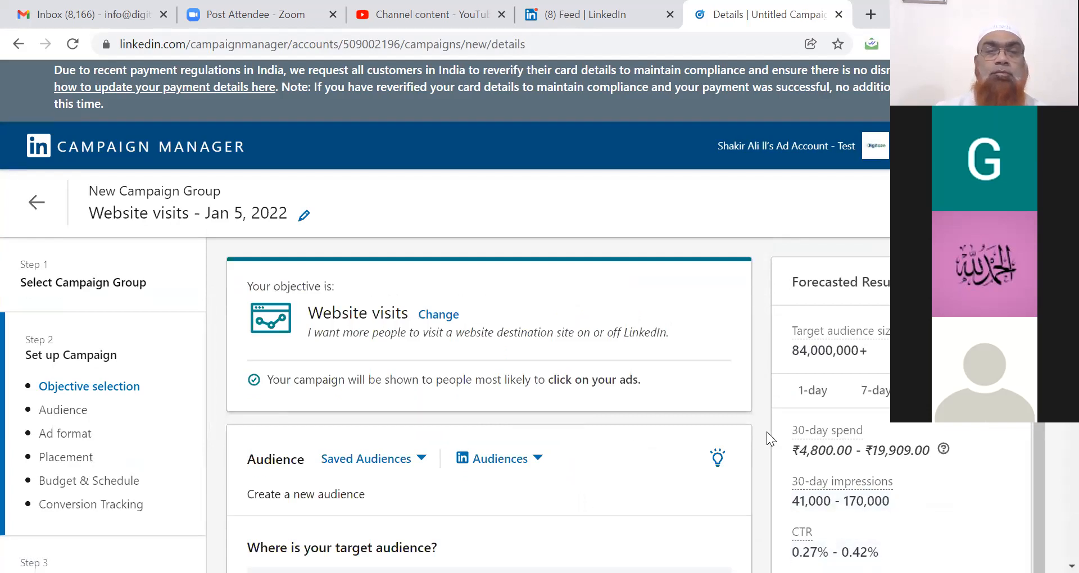
scroll(767, 432, "down", 3)
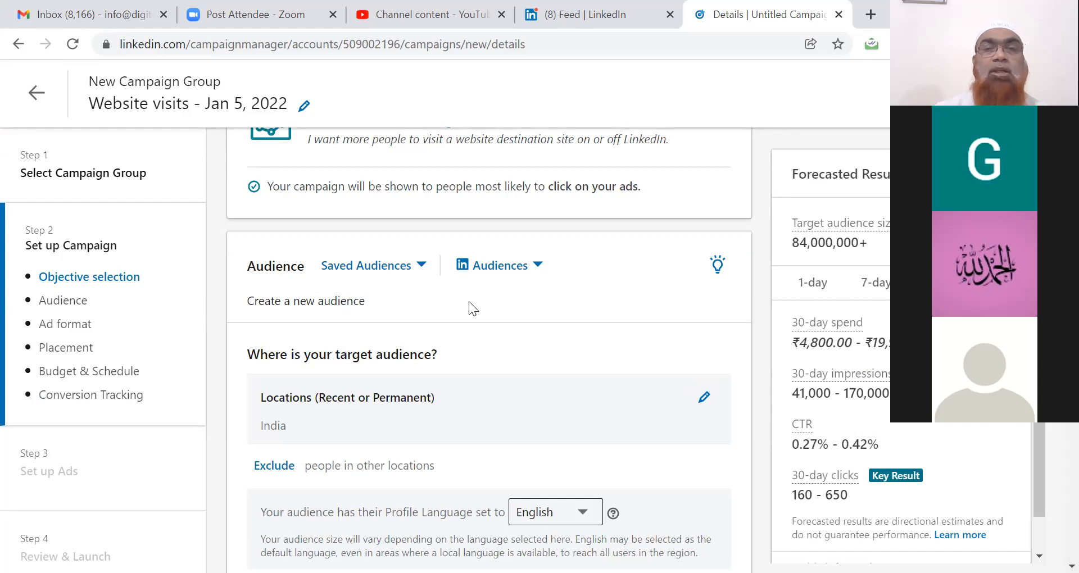
left_click(537, 267)
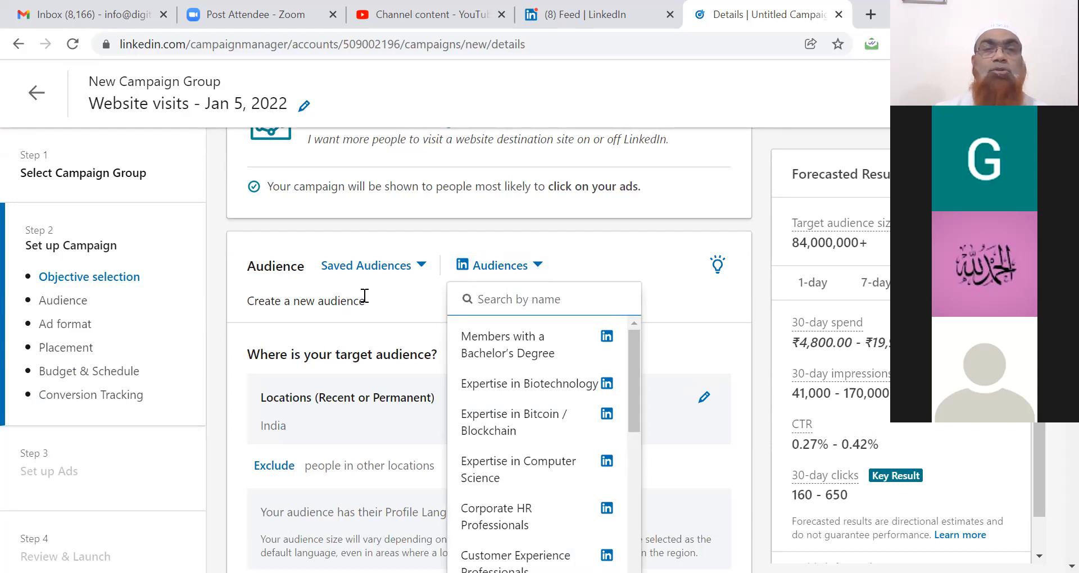
left_click(391, 298)
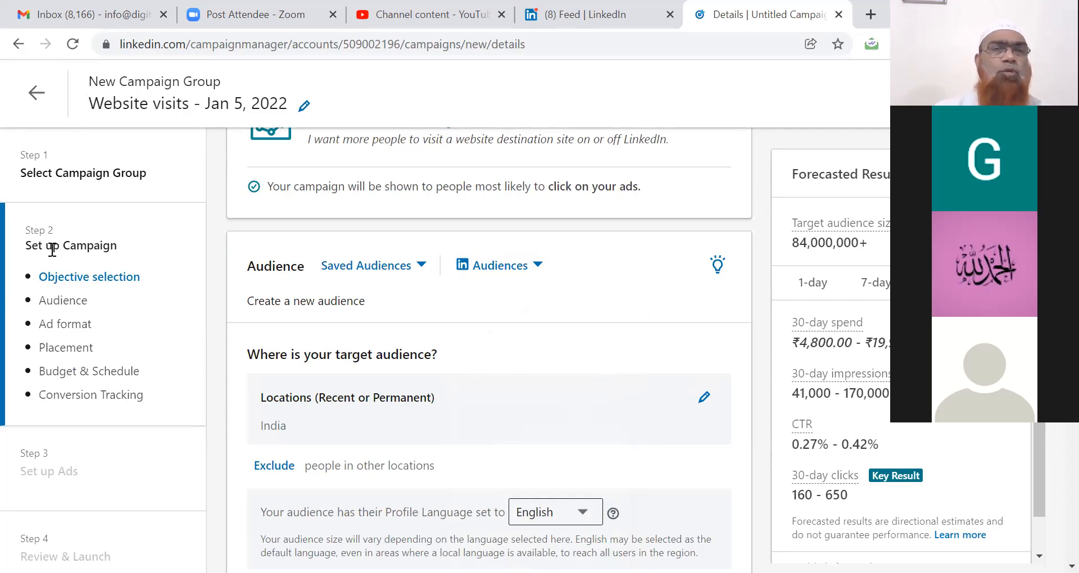
left_click(66, 303)
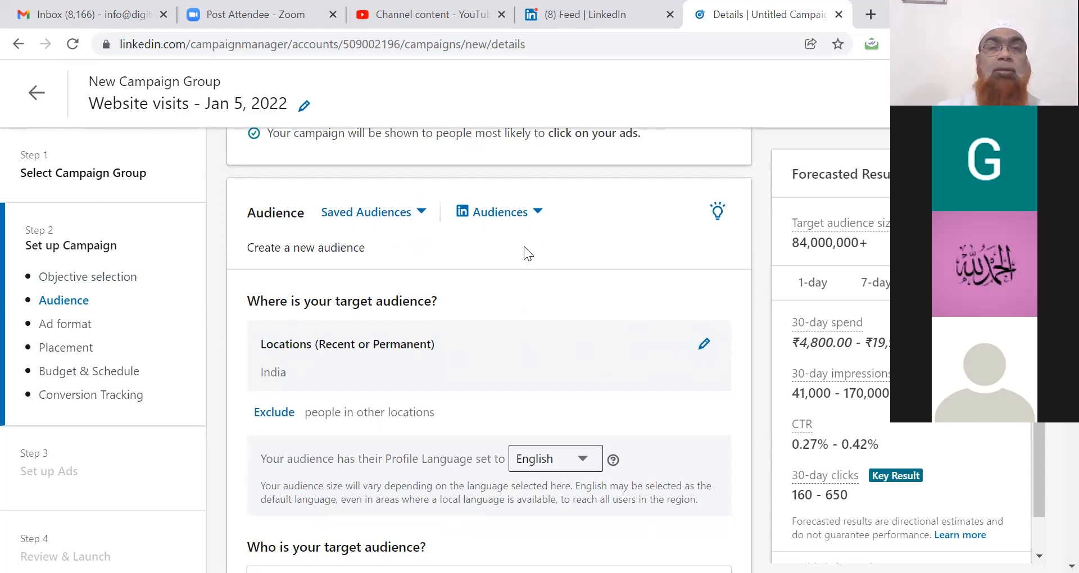
left_click(538, 211)
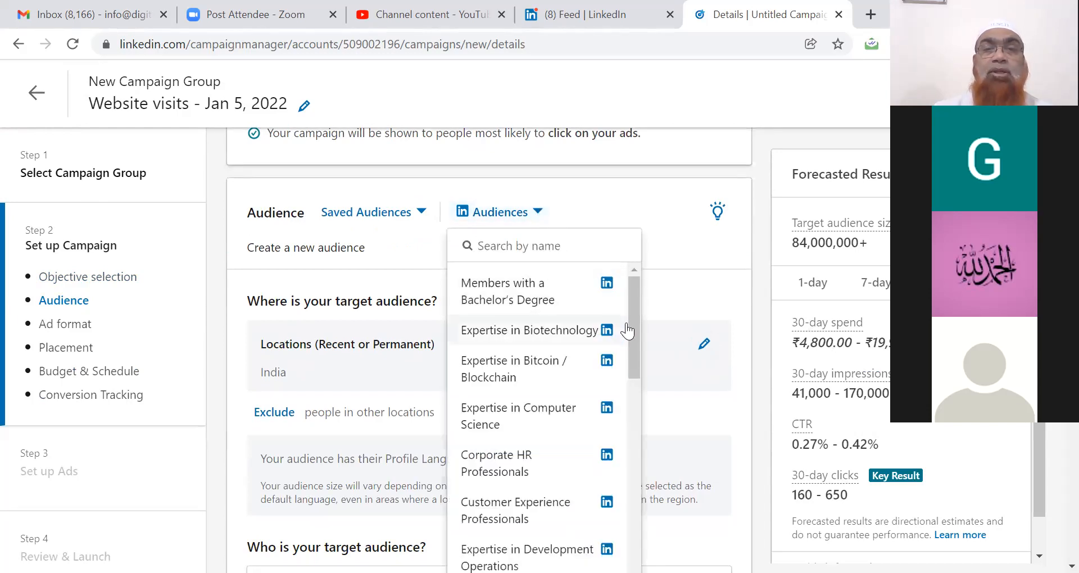
left_click_drag(633, 328, 636, 440)
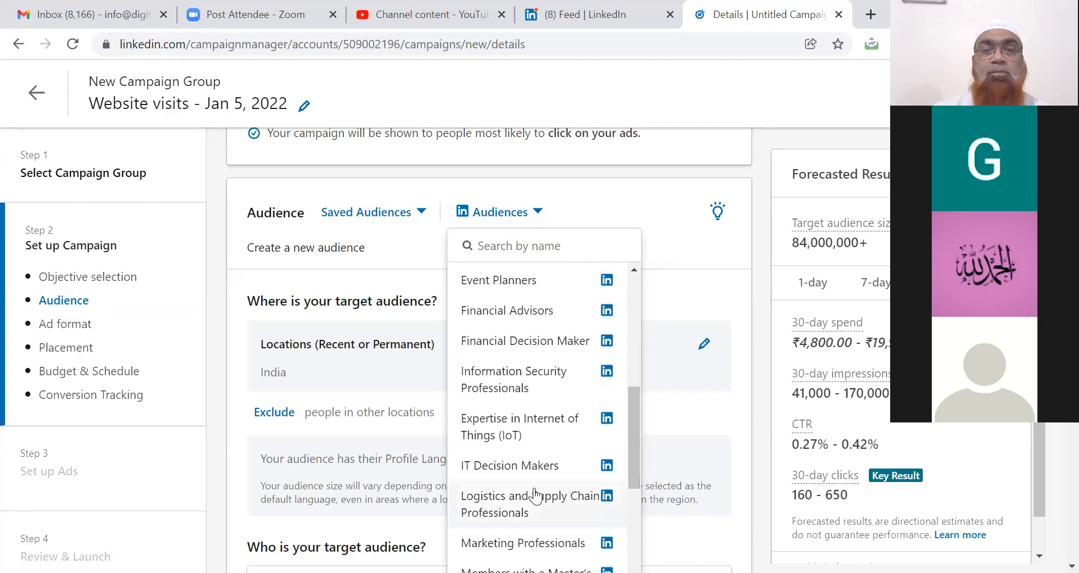
left_click(515, 467)
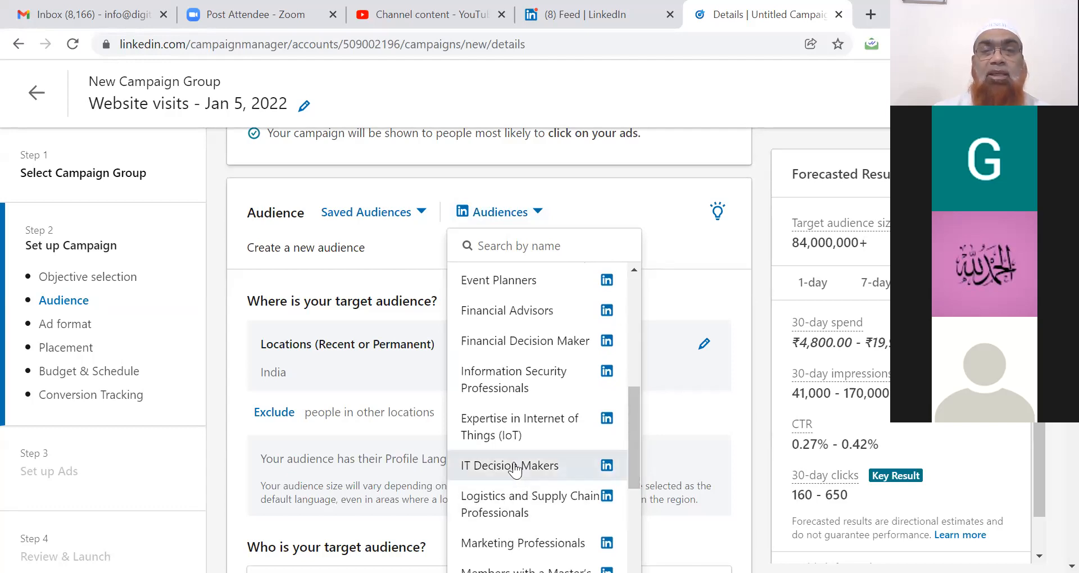
left_click(725, 237)
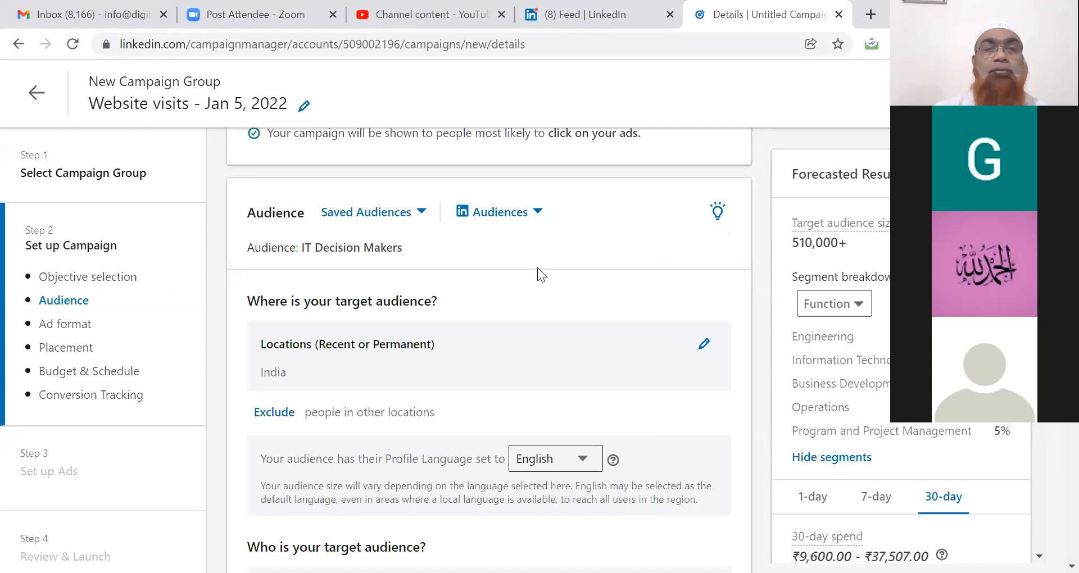
- Replace India with Hyderabad, Telangana, India as the audience's target location
left_click(704, 346)
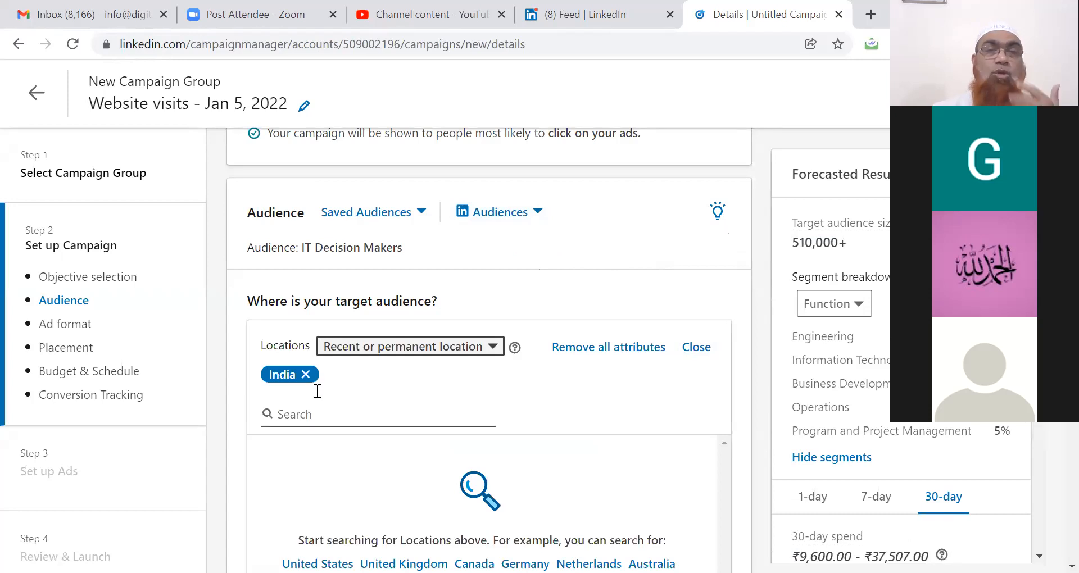
left_click(305, 374)
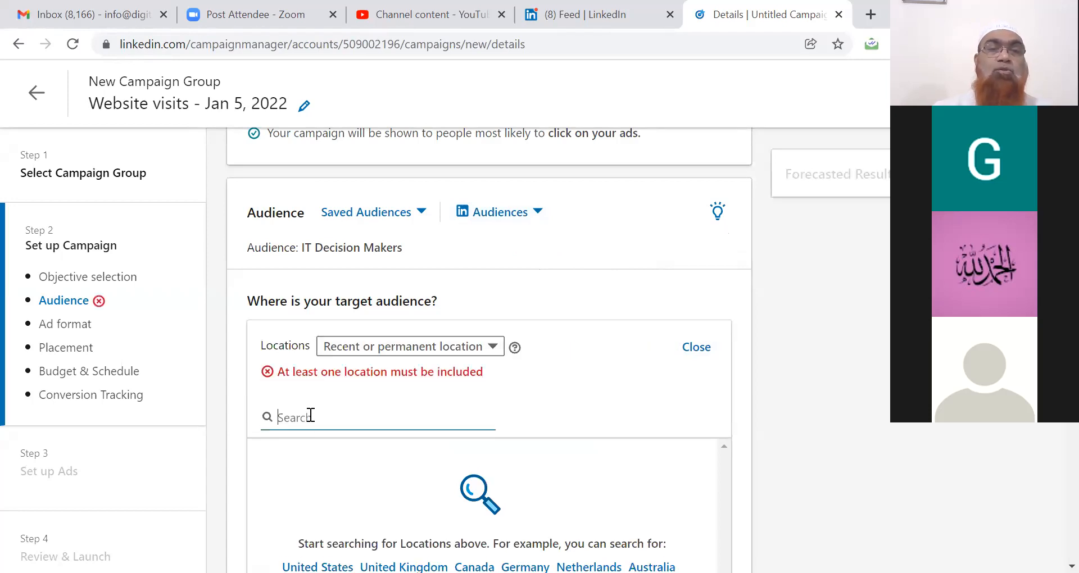
type("Hyderabad")
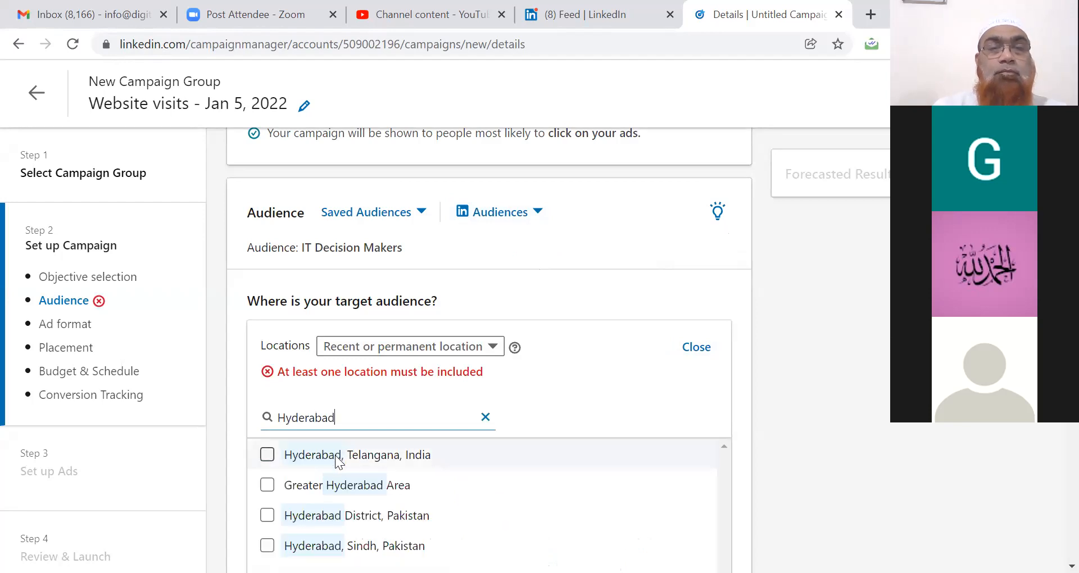
left_click(335, 456)
- Add Bangalore Urban, Karnataka, India as a second target location
left_click(369, 414)
key("ctrl+a")
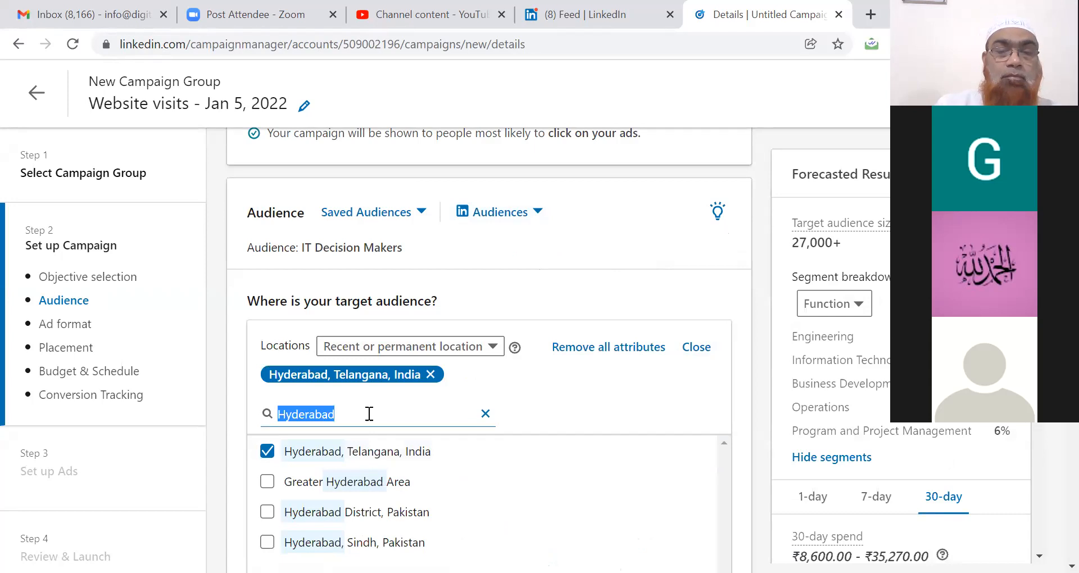
type("Banga")
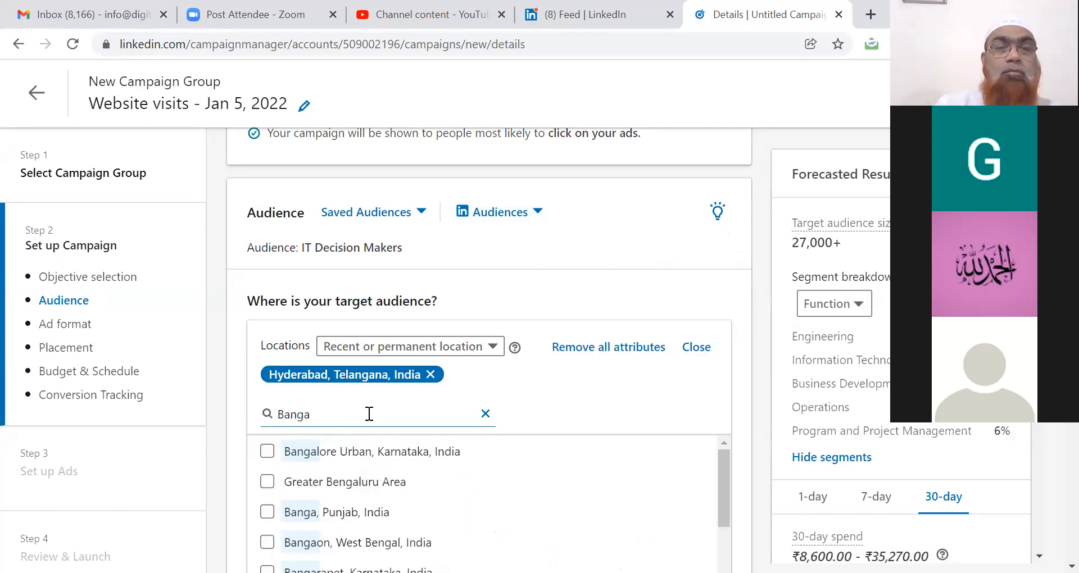
left_click(267, 452)
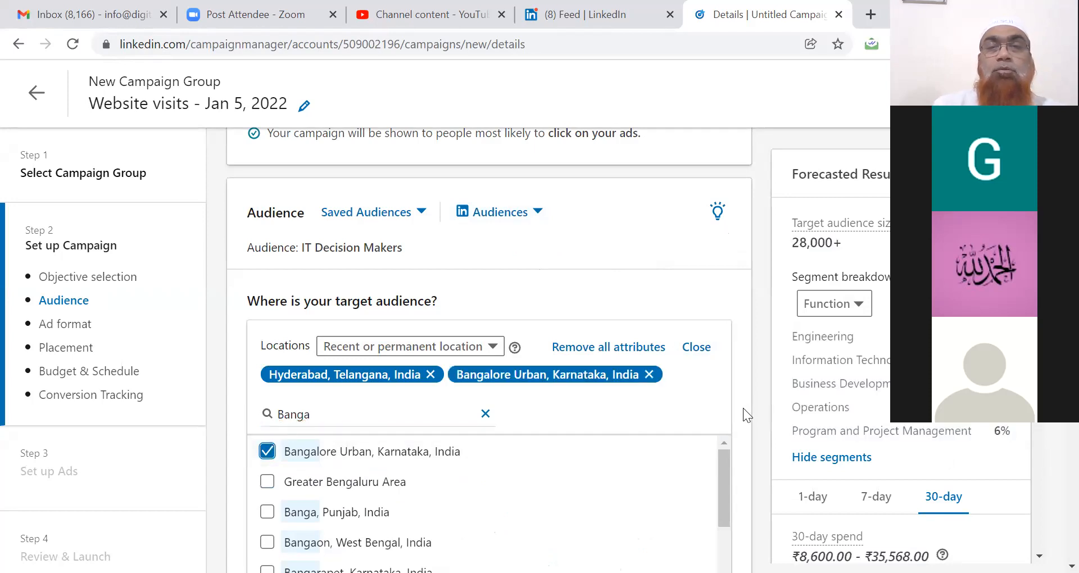
- Add a Years of Experience criterion starting from 5 years to the audience group that includes the job seniorities
scroll(742, 409, "down", 8)
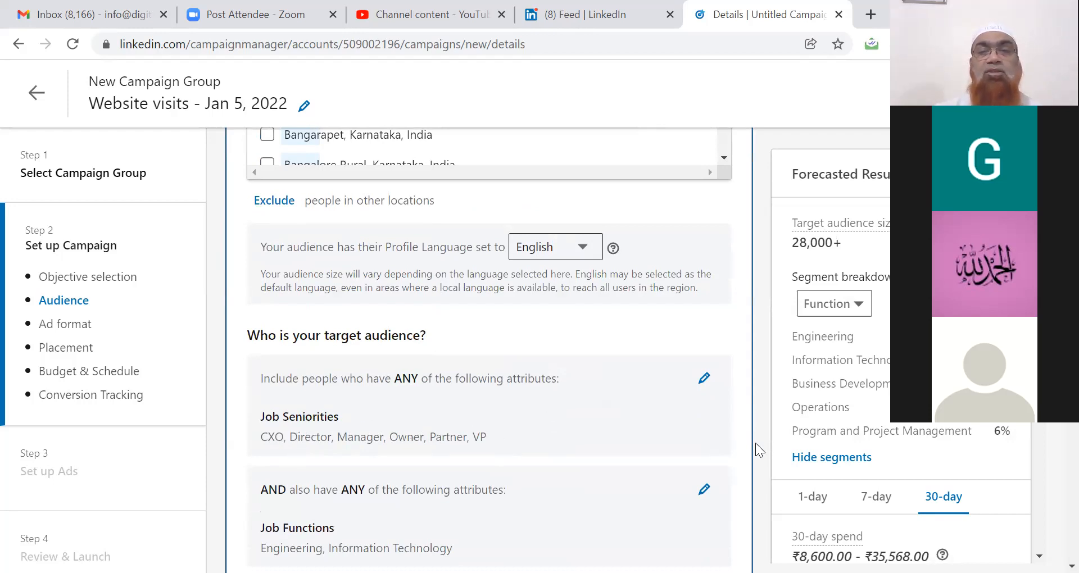
scroll(761, 448, "down", 2)
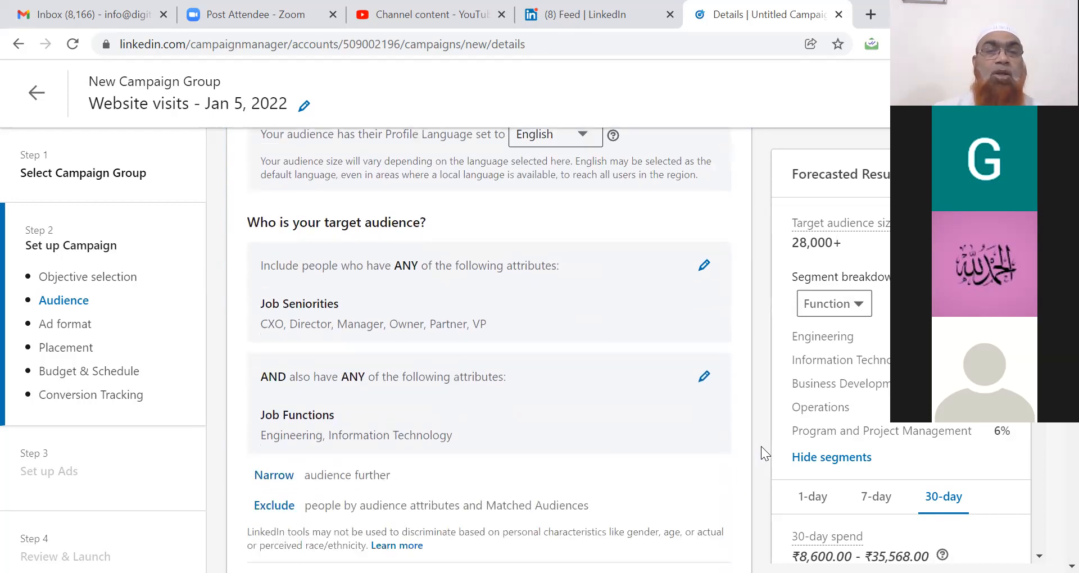
scroll(762, 446, "down", 2)
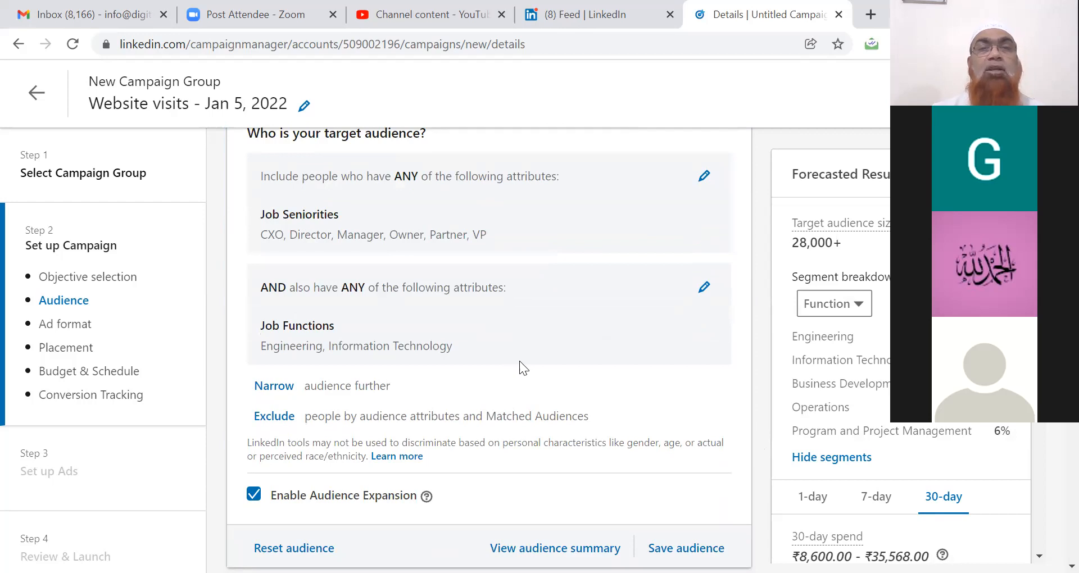
left_click(705, 176)
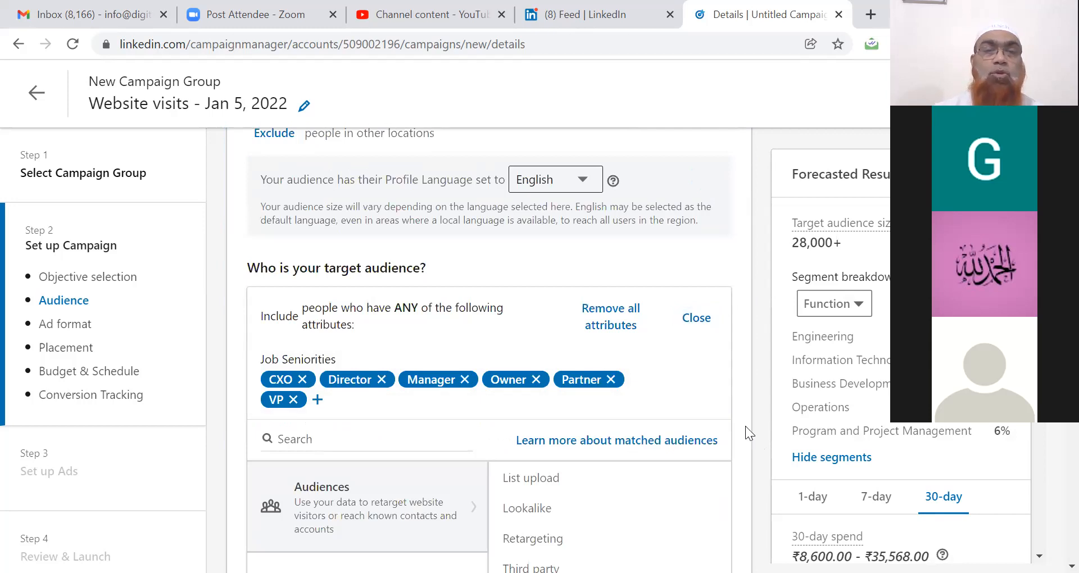
scroll(745, 426, "down", 3)
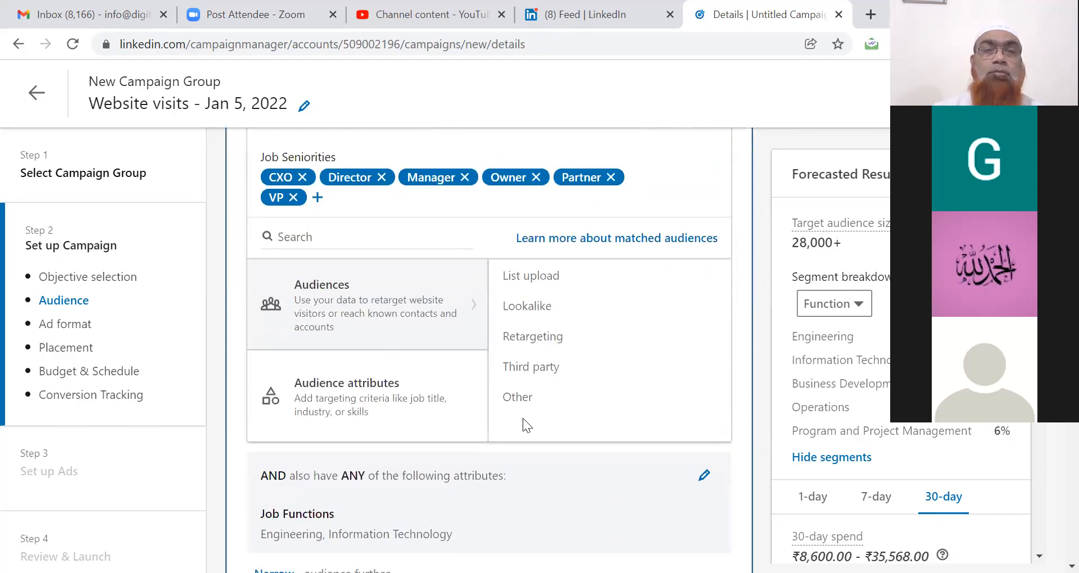
left_click(381, 404)
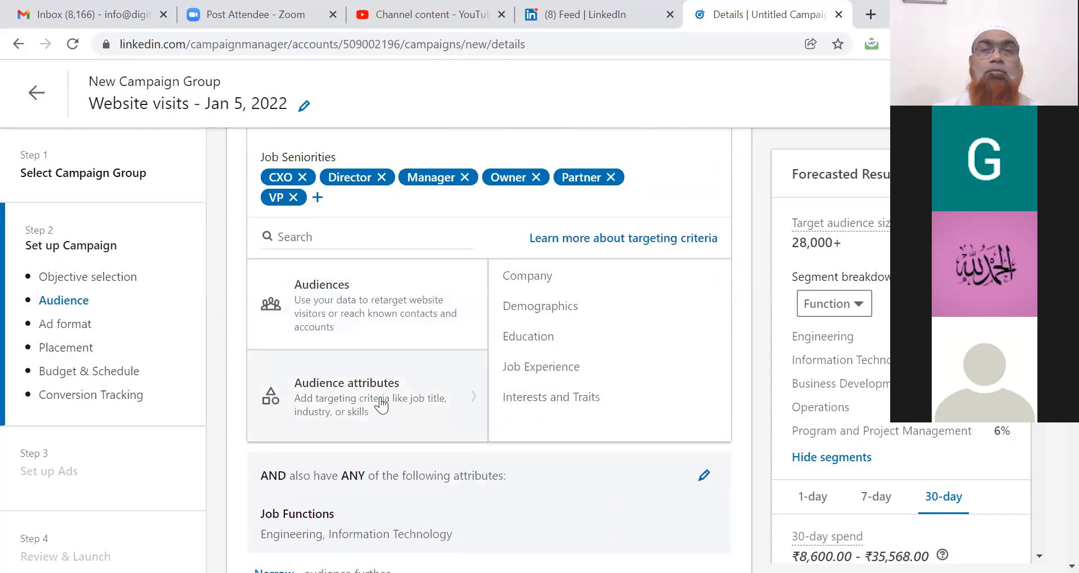
left_click(540, 367)
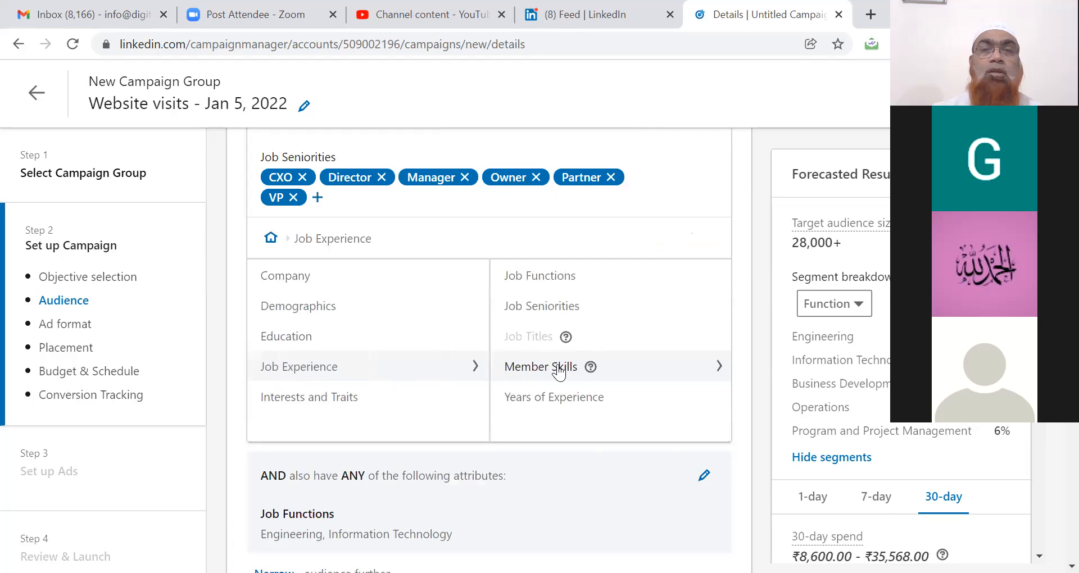
mouse_move(588, 367)
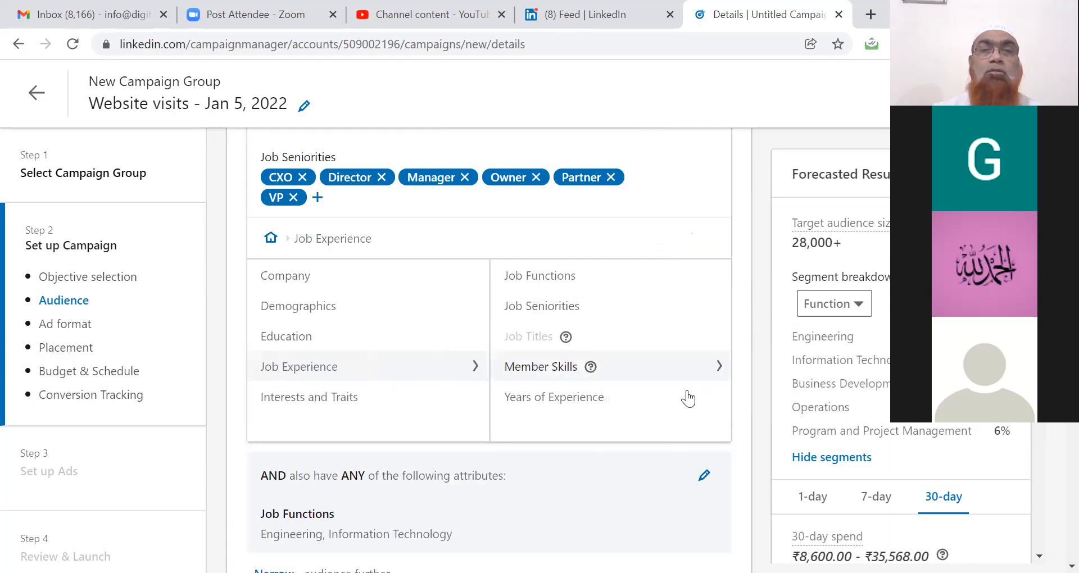
left_click(561, 400)
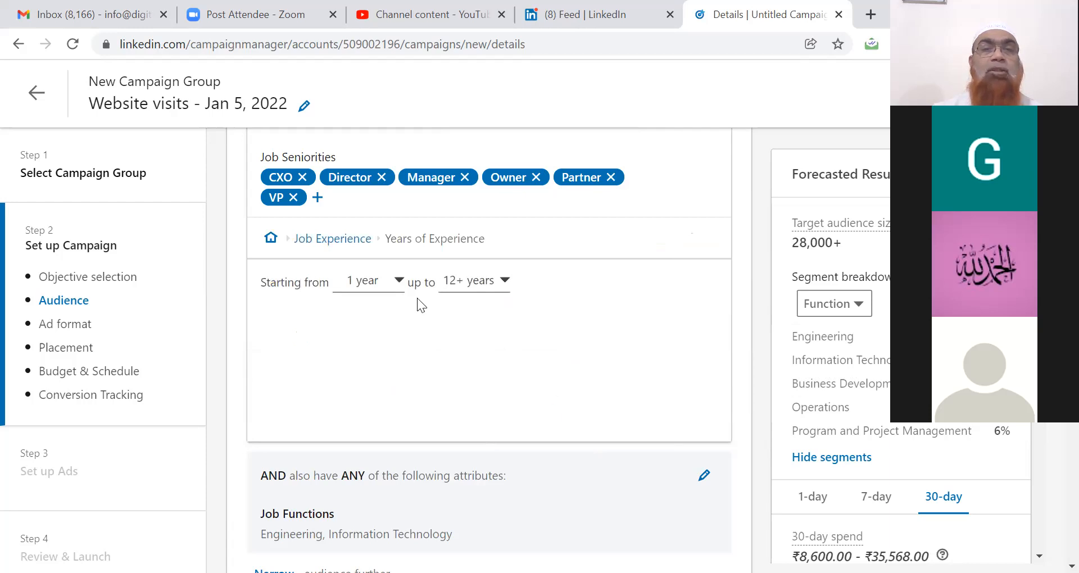
left_click(400, 285)
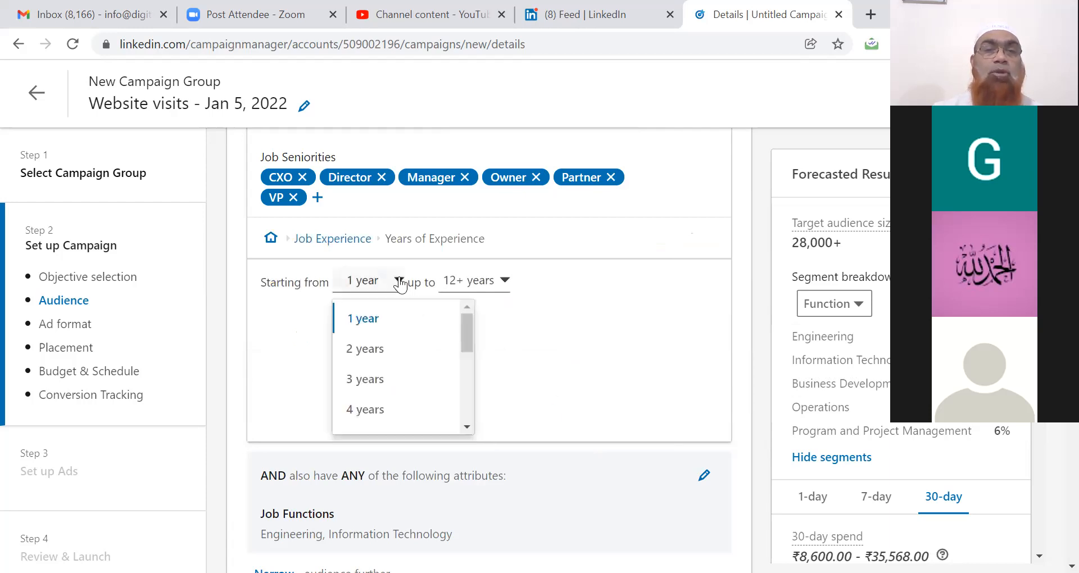
scroll(470, 382, "down", 2)
scroll(469, 386, "down", 1)
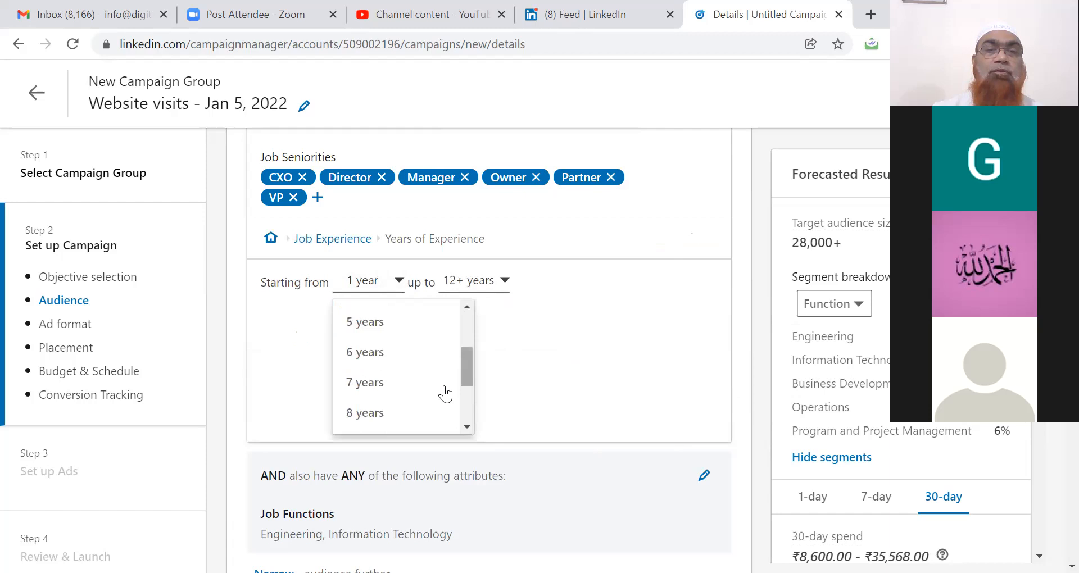
left_click(378, 331)
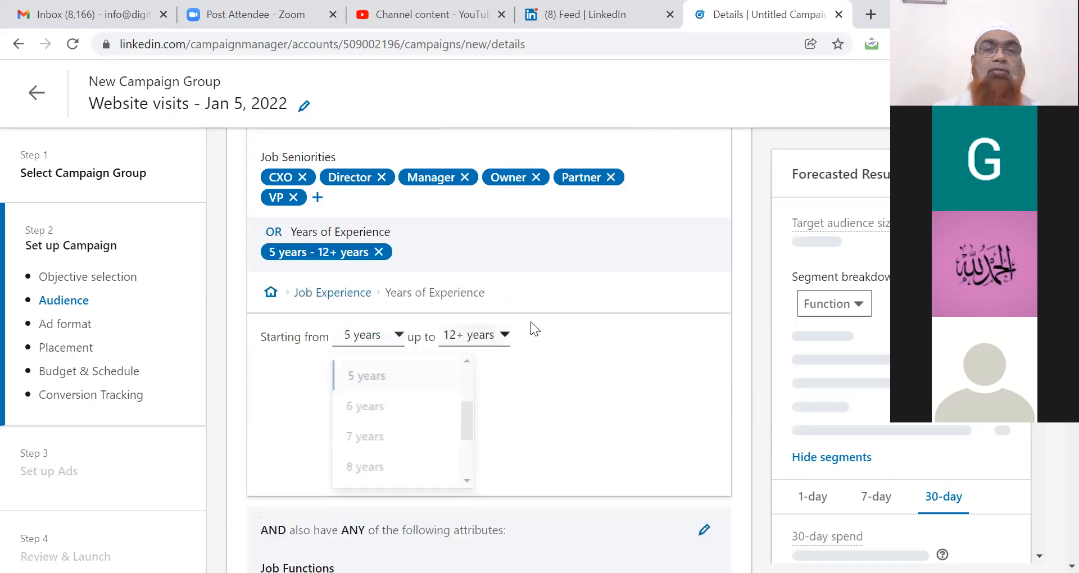
- Set the upper limit of the audience's years of experience to 10 years
left_click(505, 337)
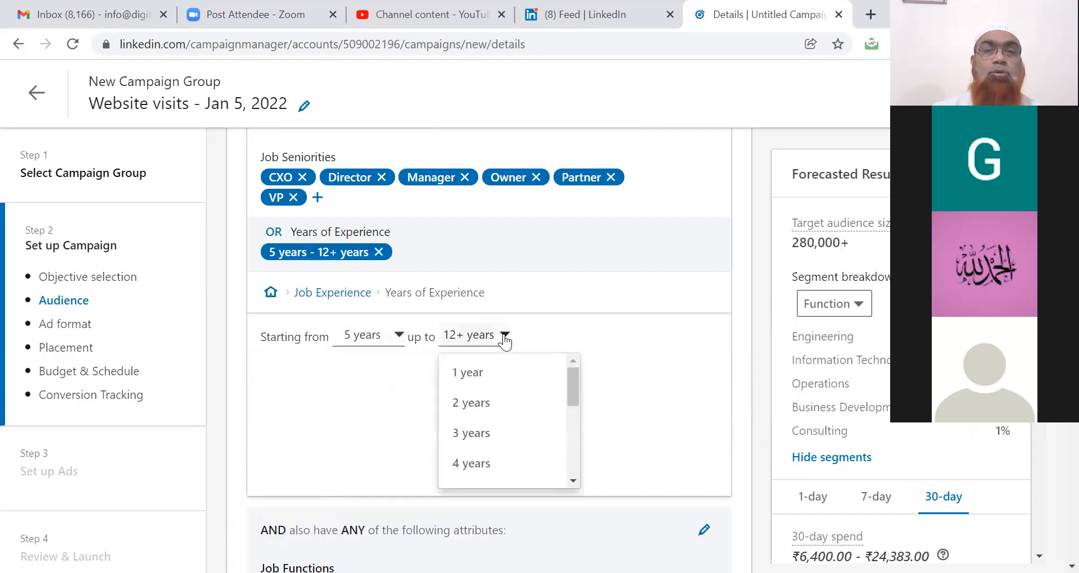
scroll(571, 427, "down", 1)
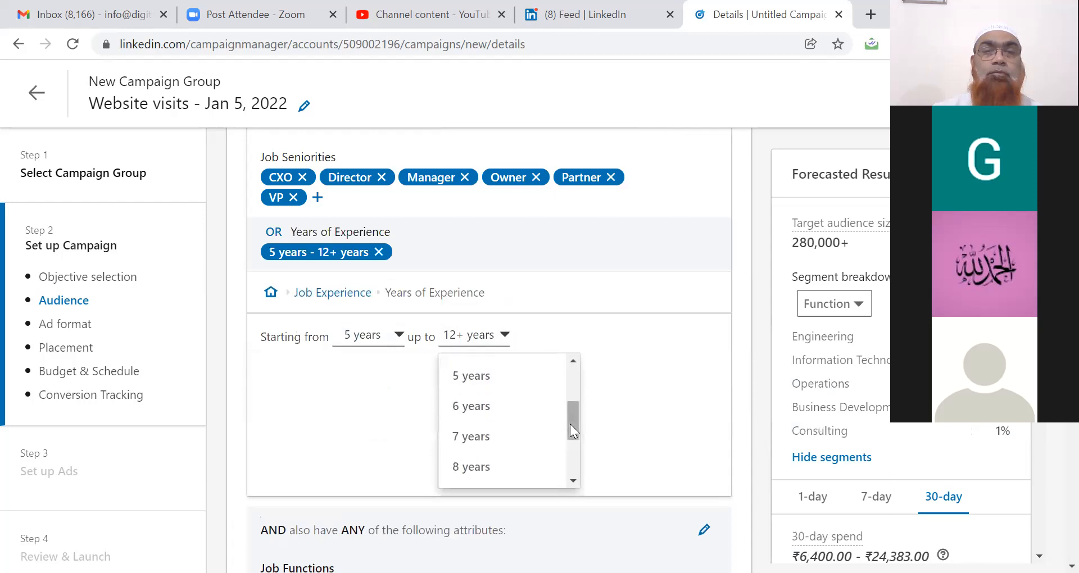
scroll(573, 438, "down", 1)
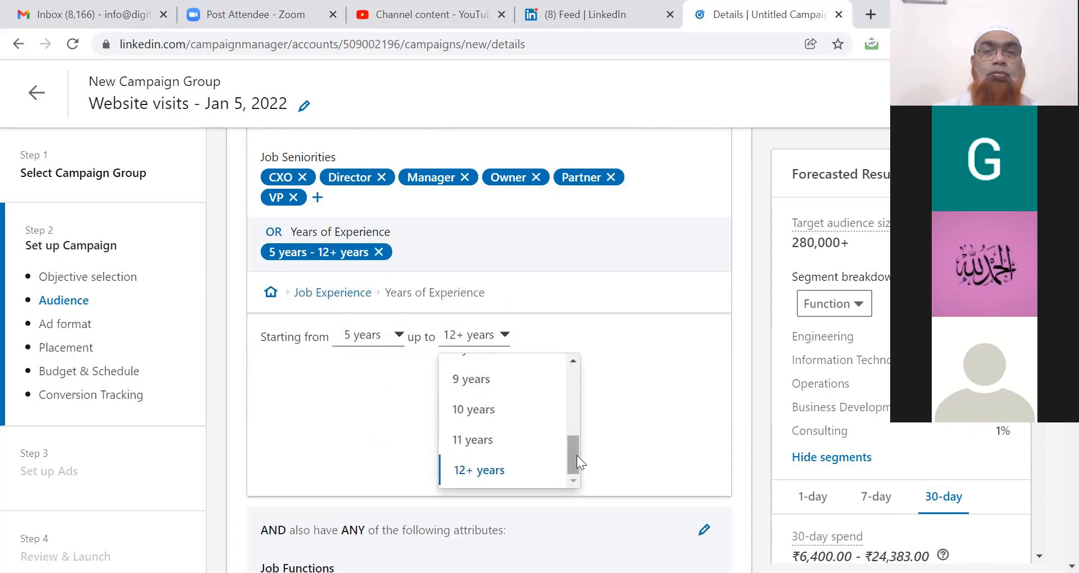
left_click(489, 419)
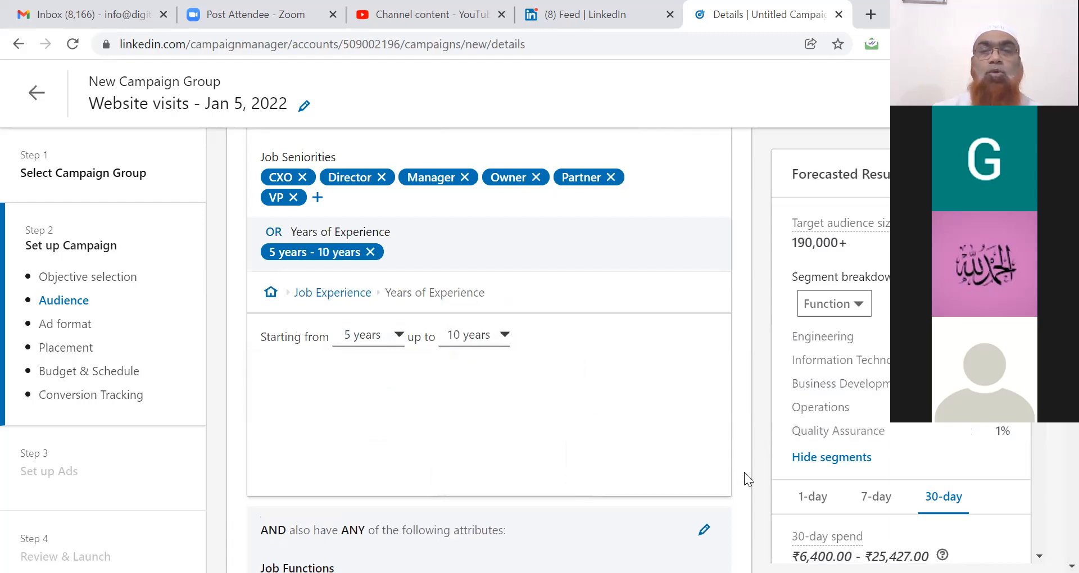
- Choose Single image ad as the campaign's ad format
scroll(744, 479, "down", 5)
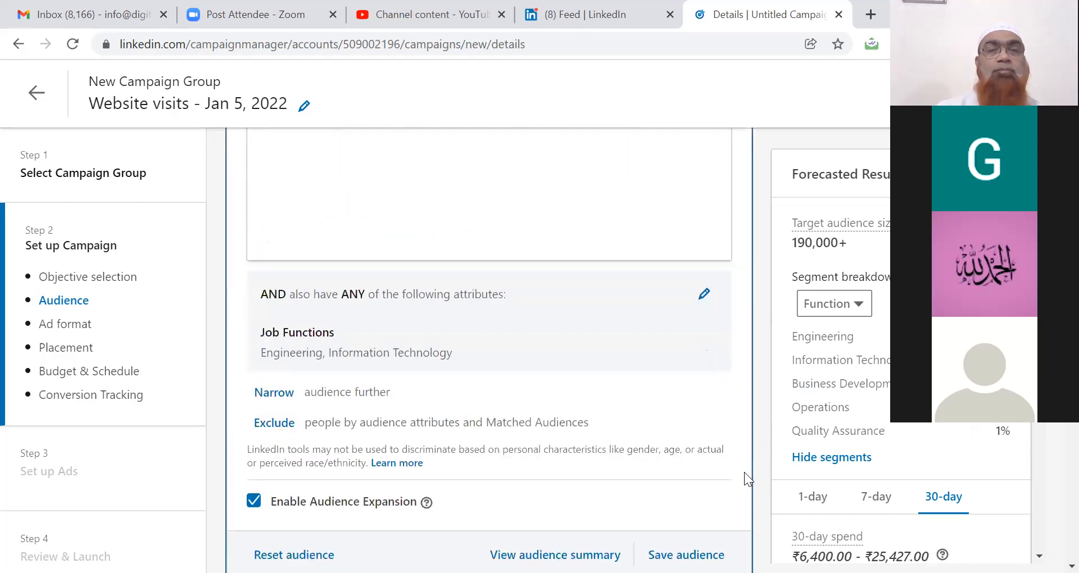
scroll(744, 479, "down", 7)
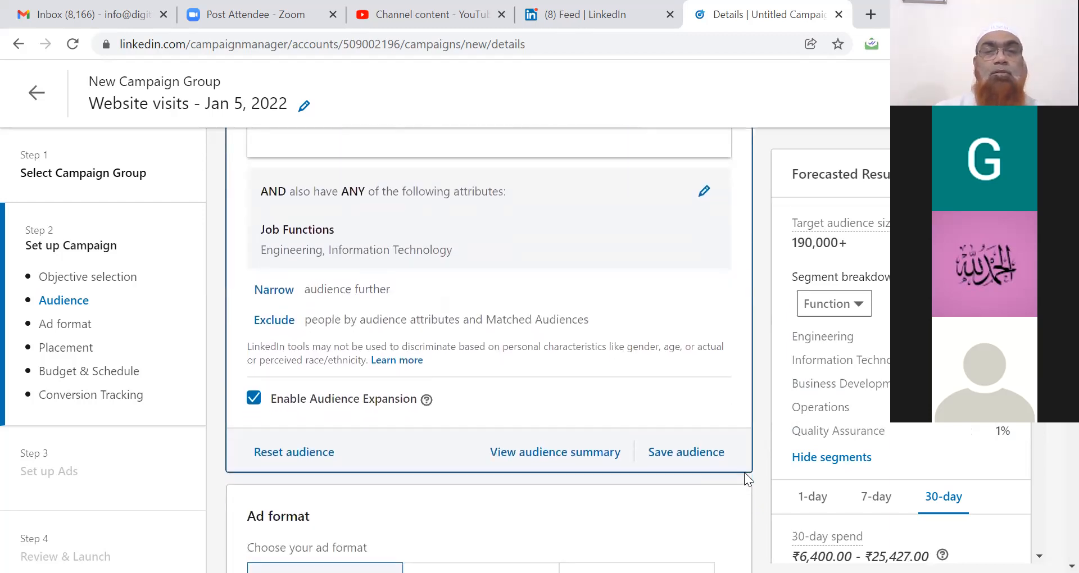
scroll(744, 479, "down", 1)
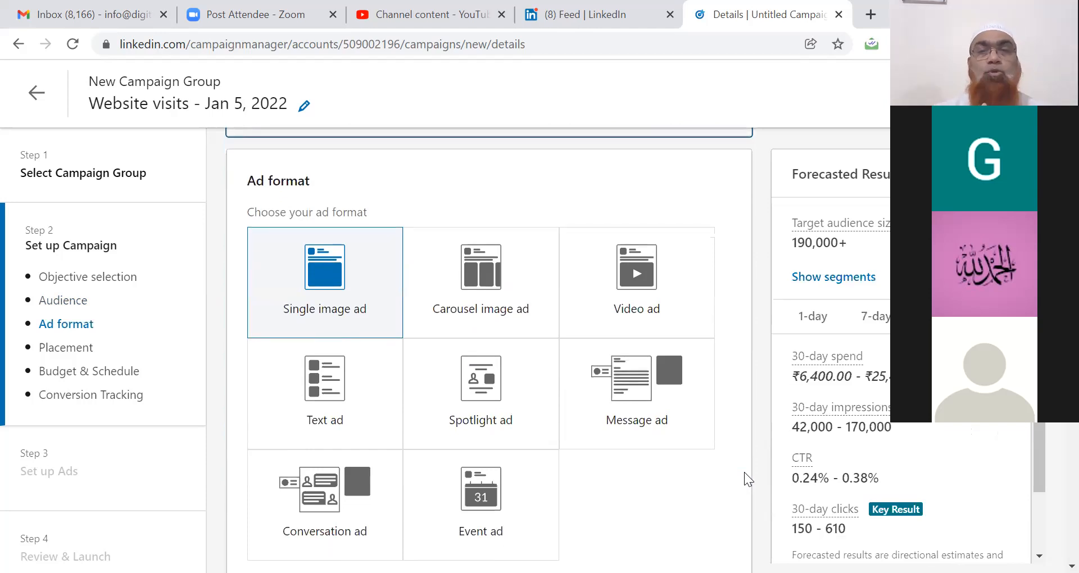
mouse_move(634, 397)
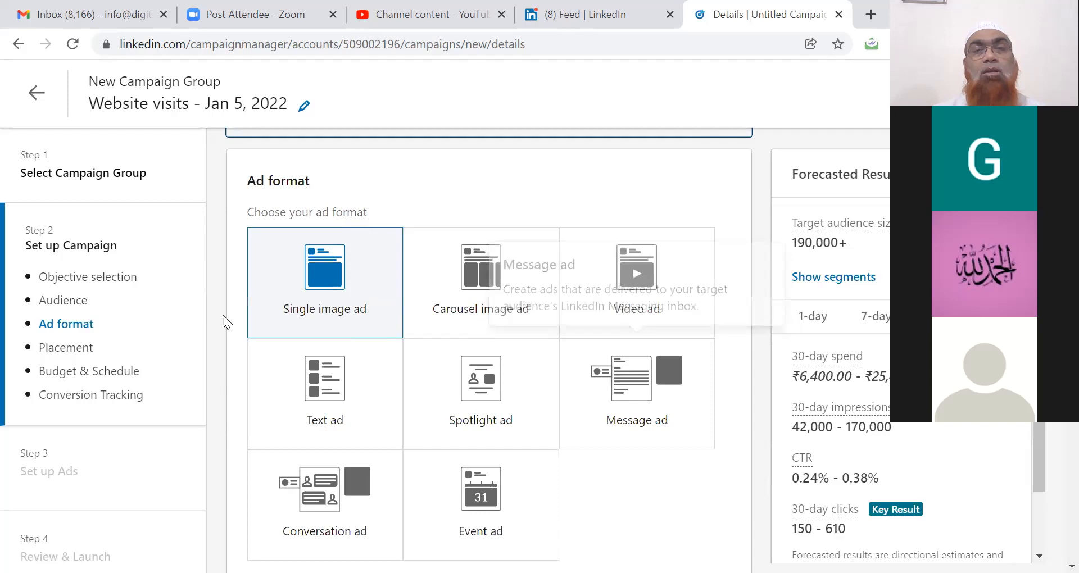
left_click(323, 285)
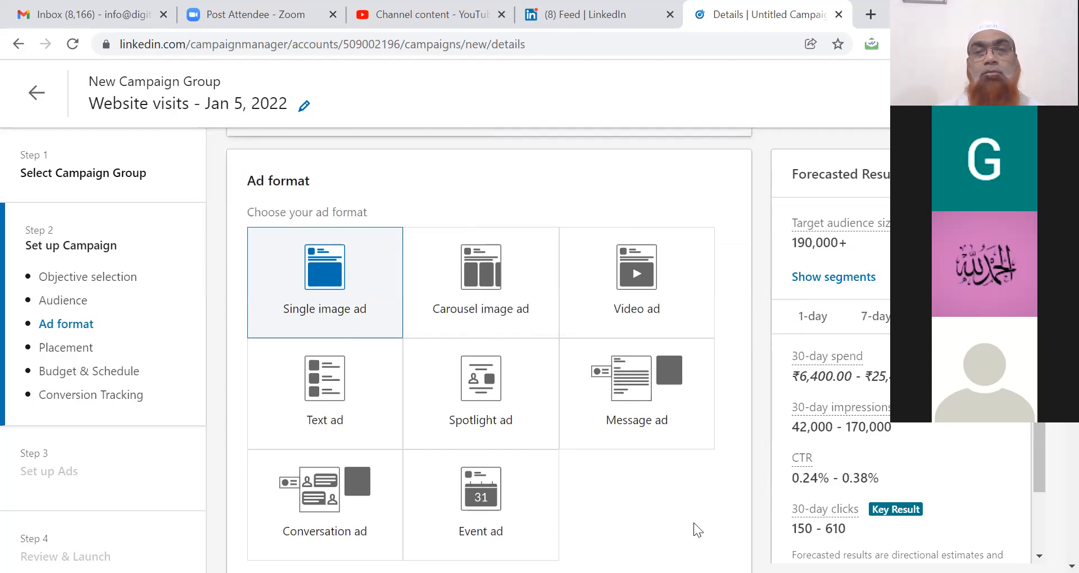
- Try to set the campaign's daily budget to ₹300
scroll(693, 523, "down", 5)
scroll(693, 523, "down", 6)
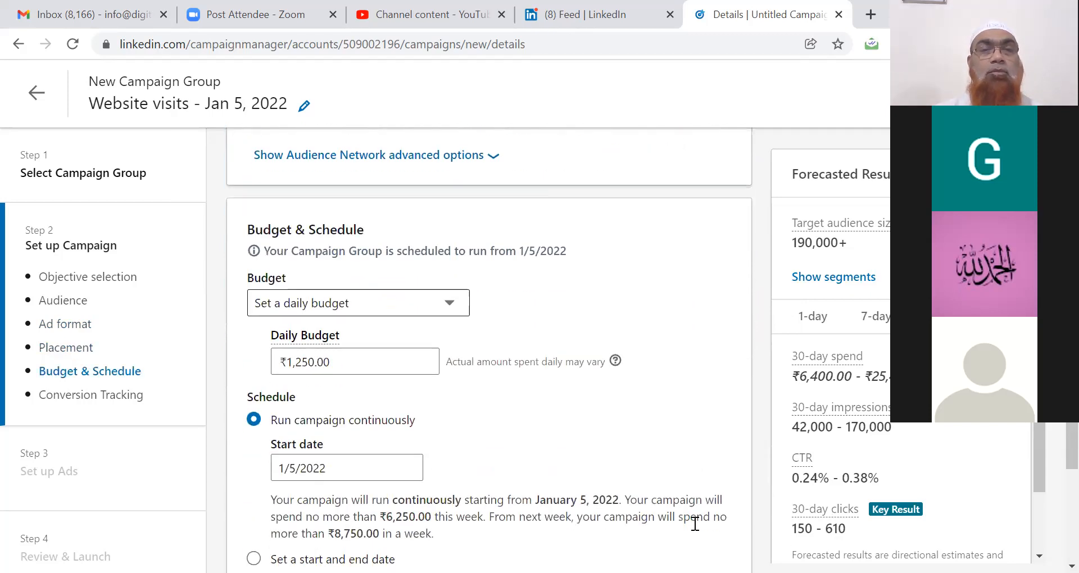
left_click(404, 364)
double_click(405, 364)
type("300")
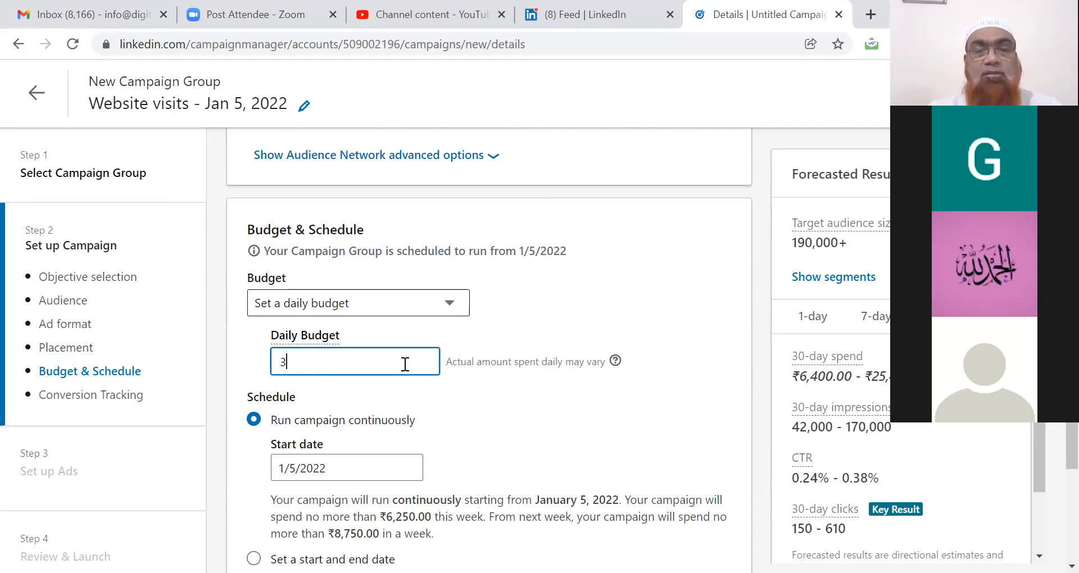
left_click(534, 417)
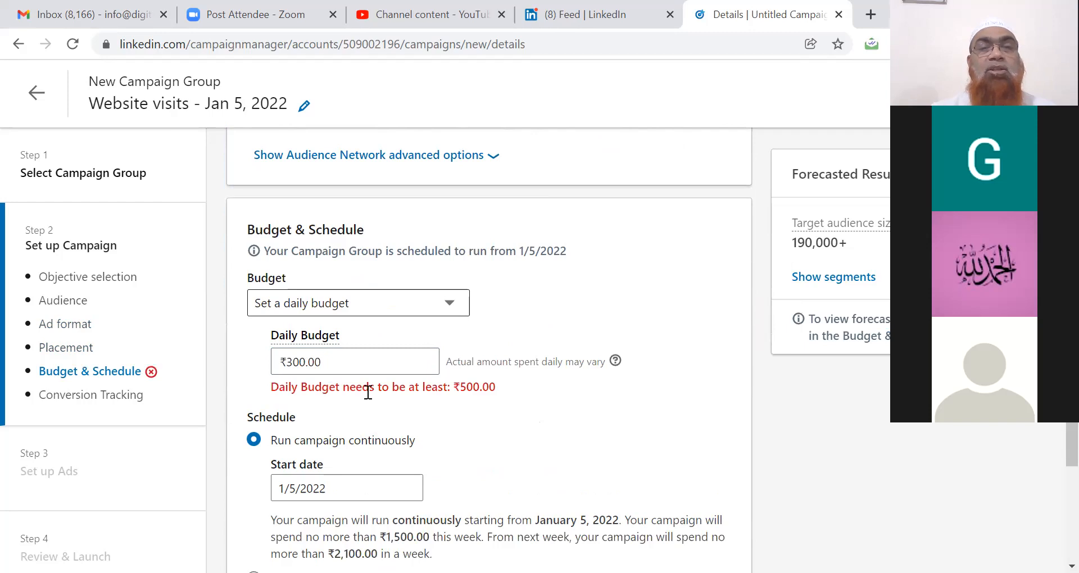
- Set the campaign's daily budget to ₹500
left_click(290, 361)
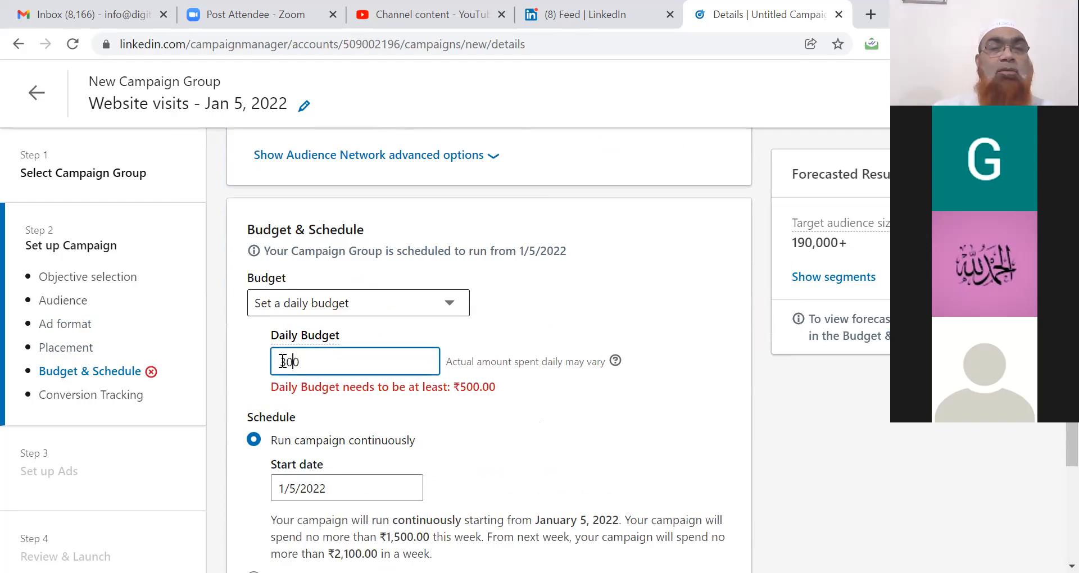
key("BackSpace")
type("5")
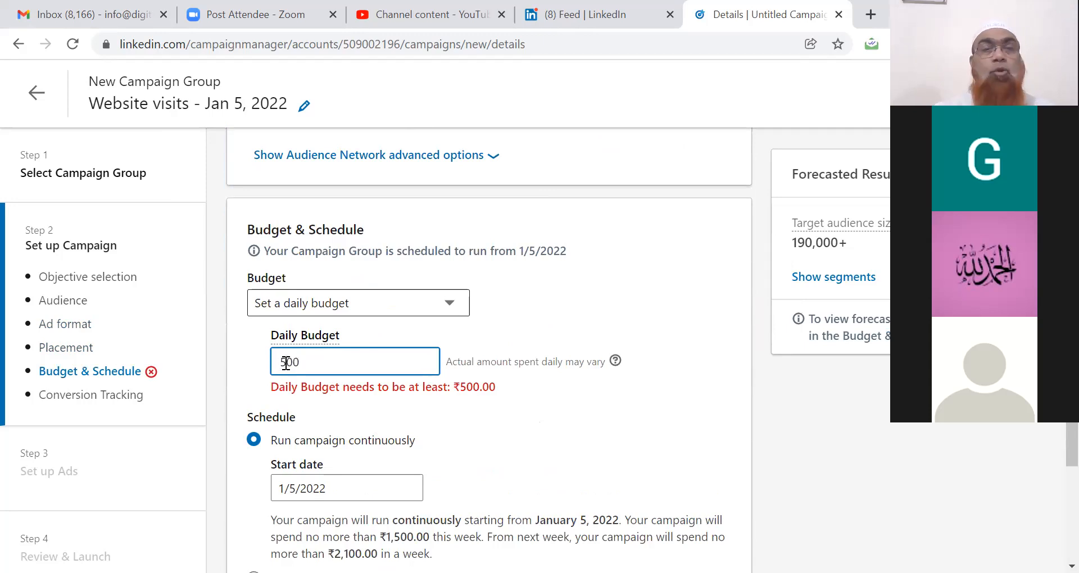
left_click(565, 441)
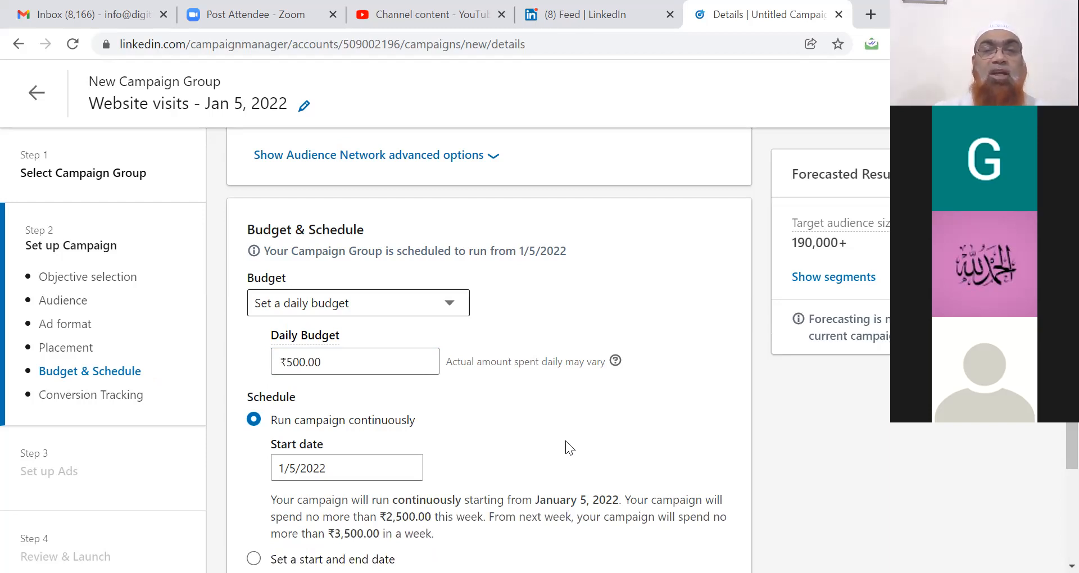
- Schedule the campaign with a start and end date, choosing 2/6/2022 as the end date
scroll(590, 478, "down", 4)
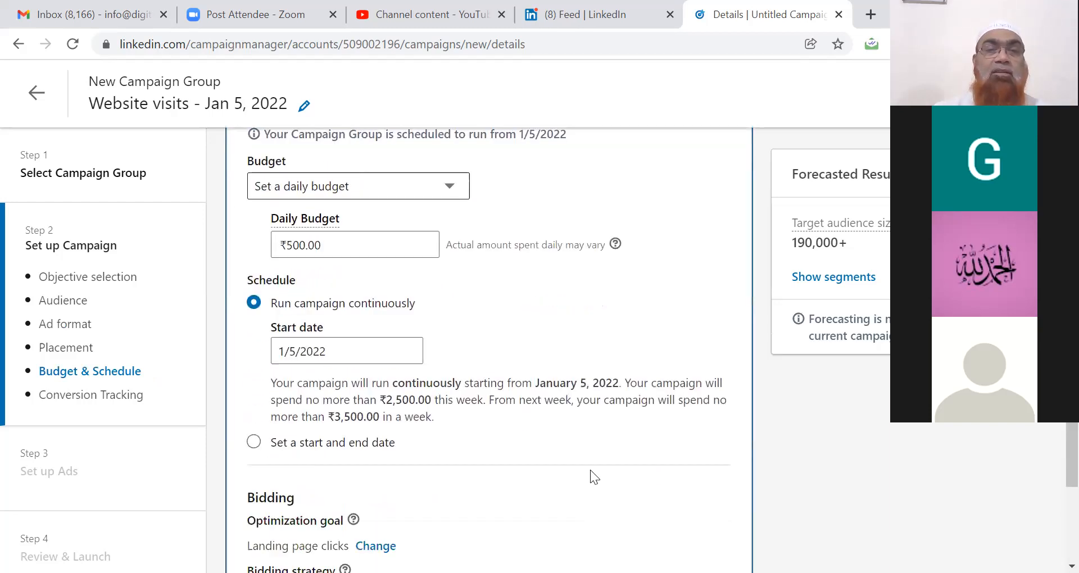
left_click(254, 357)
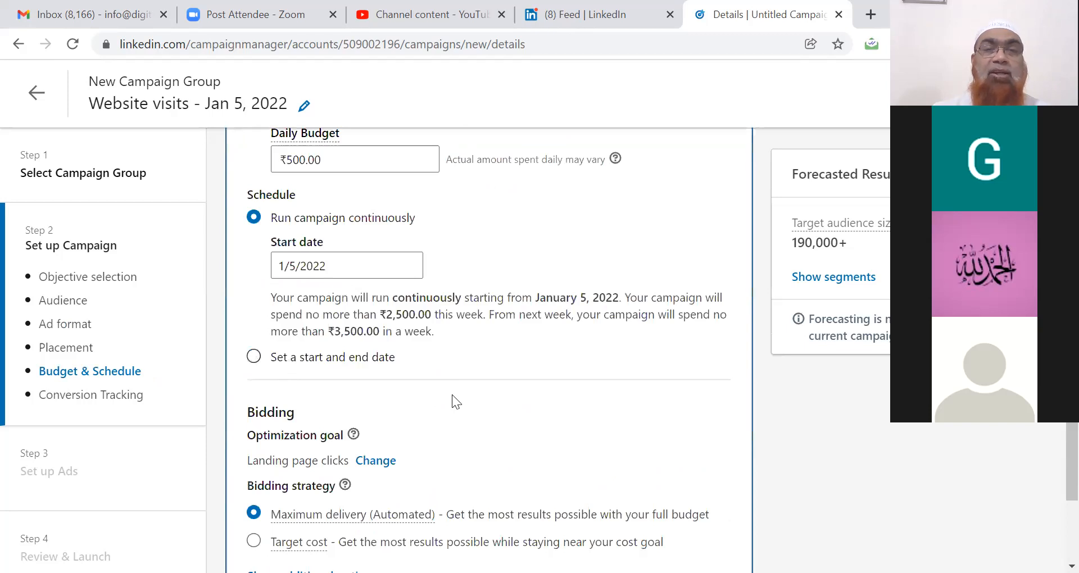
left_click(539, 291)
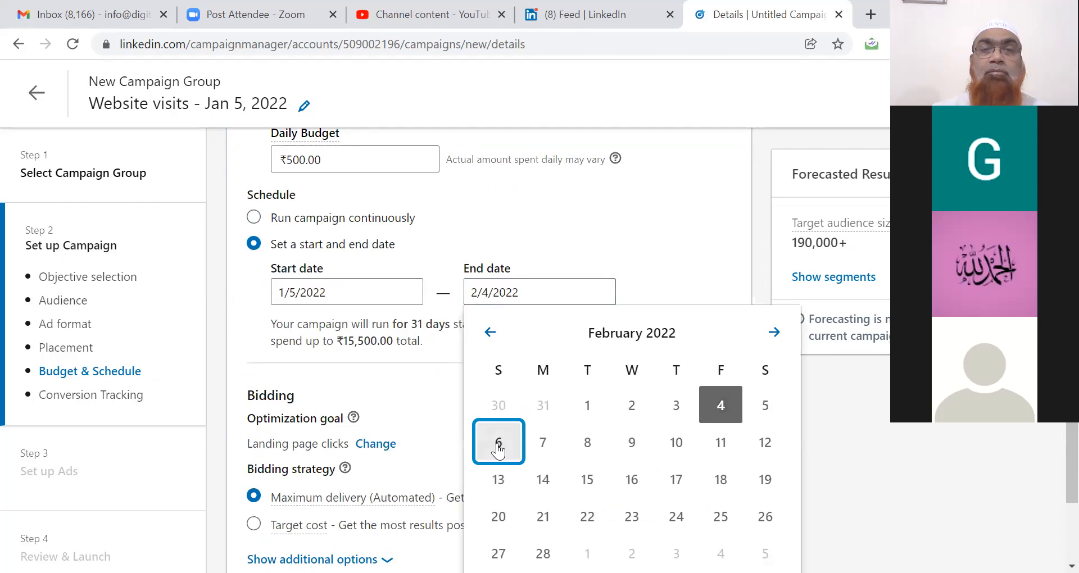
left_click(505, 439)
- Change the campaign's end date to 1/7/2022
left_click(538, 297)
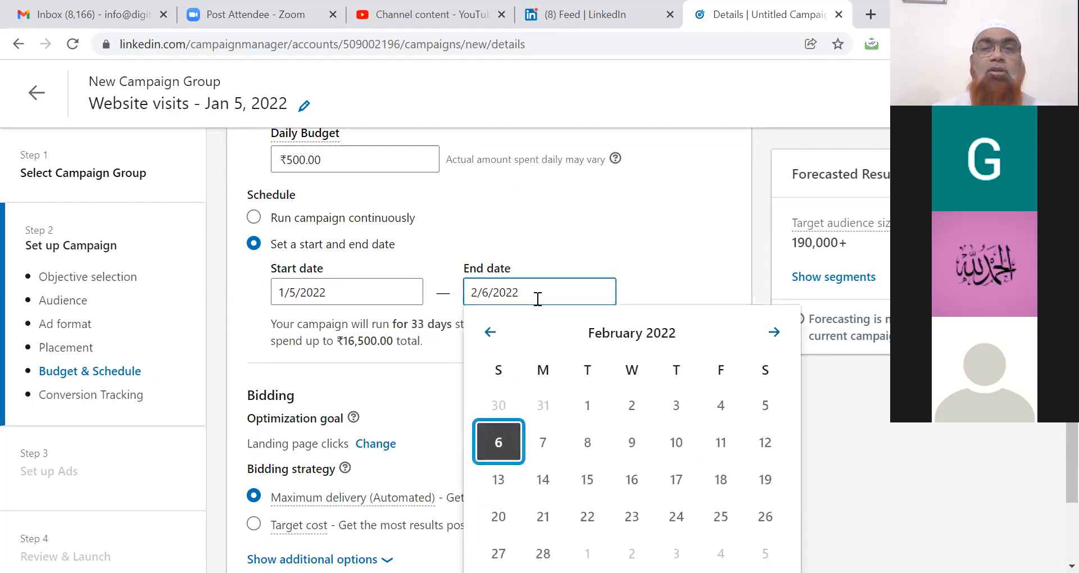
left_click(490, 333)
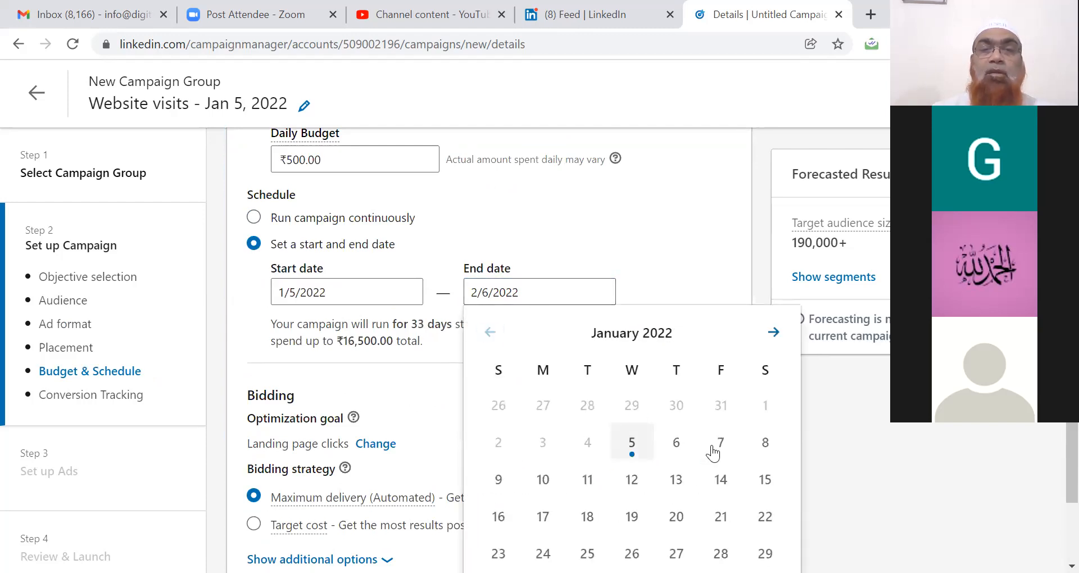
left_click(719, 450)
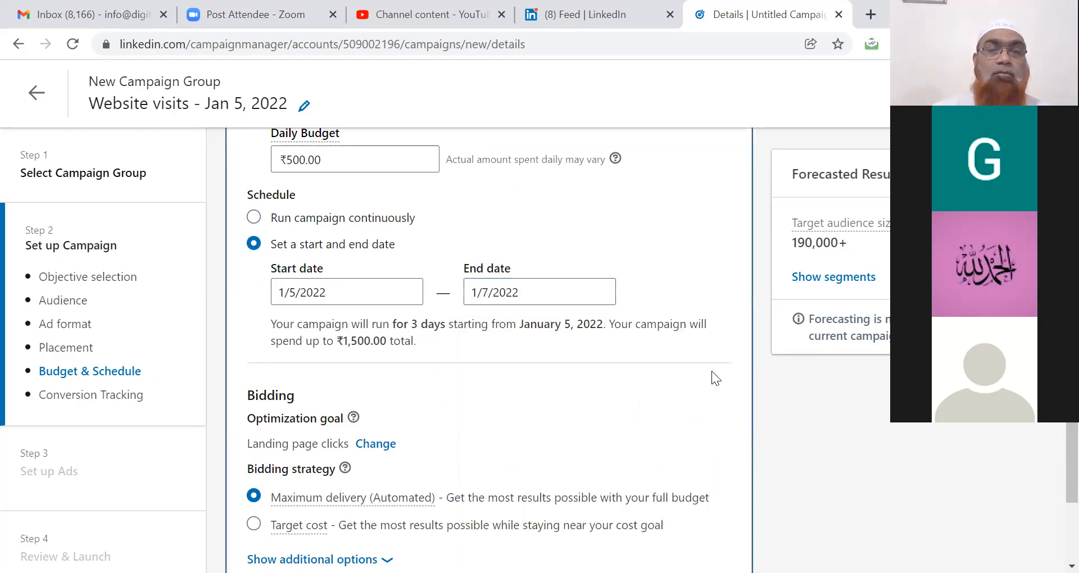
- Select Target cost as the campaign's bidding strategy
scroll(712, 372, "down", 3)
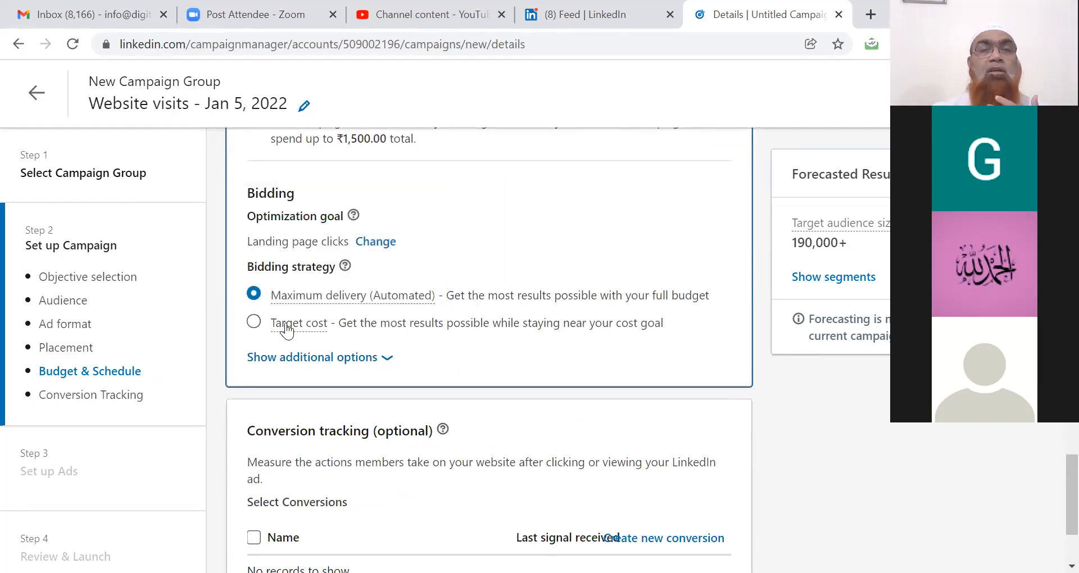
left_click(256, 322)
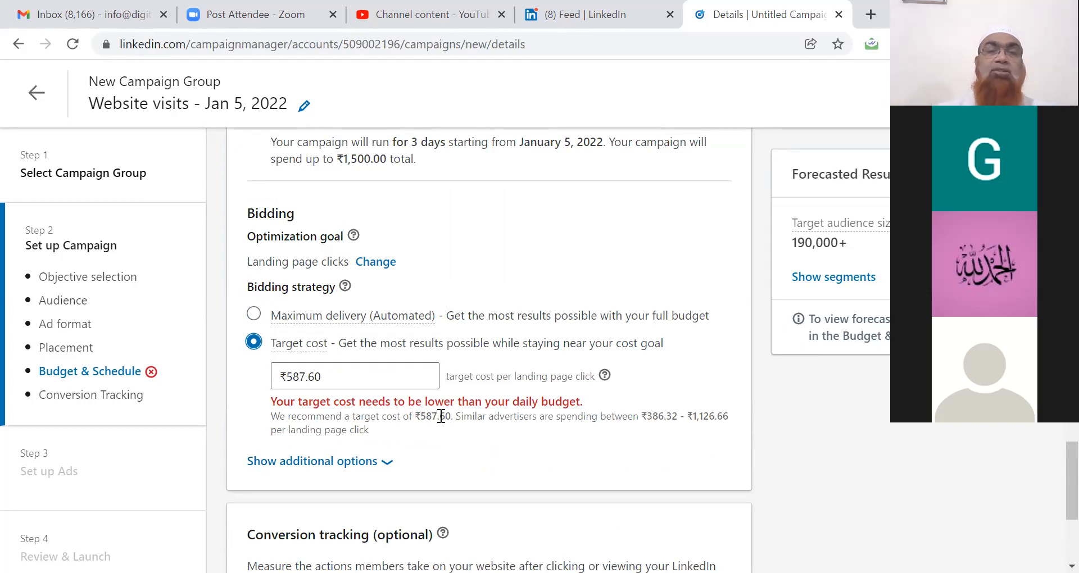
- Switch the bidding strategy to Maximum delivery (Automated), save the campaign setup and continue to the ads setup
left_click(253, 314)
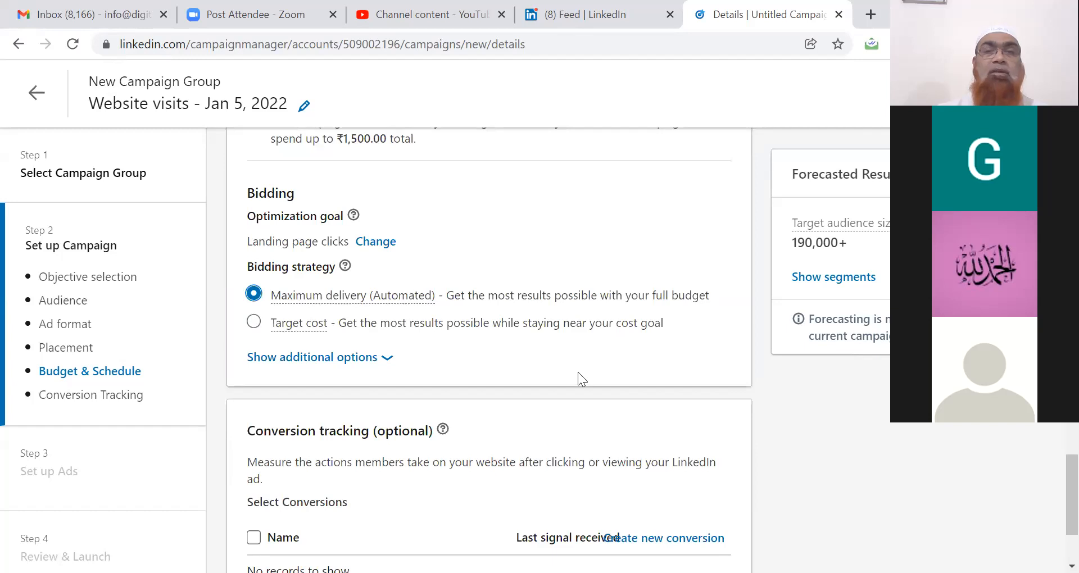
scroll(578, 372, "down", 3)
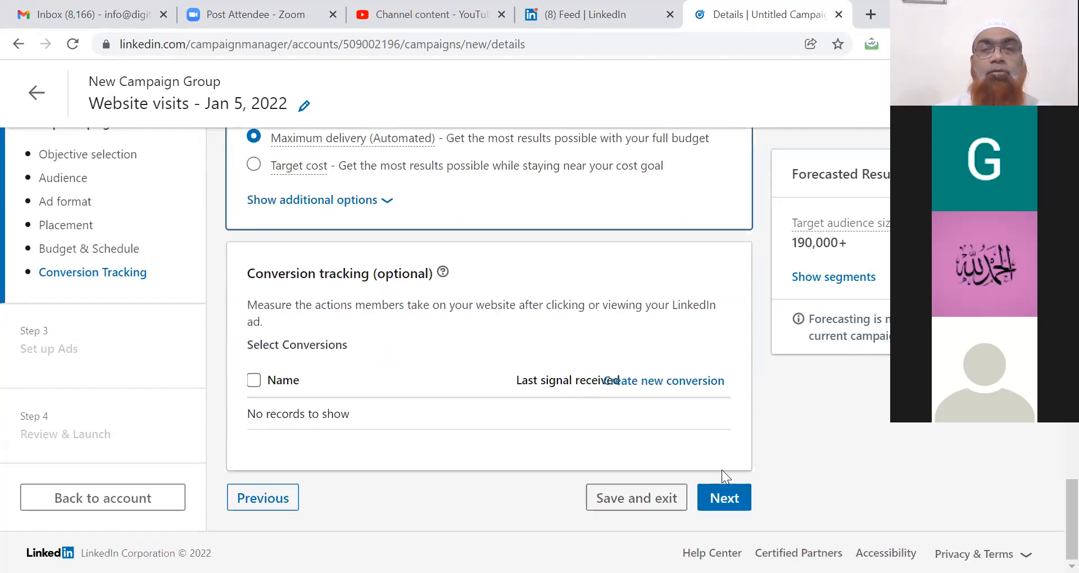
left_click(724, 504)
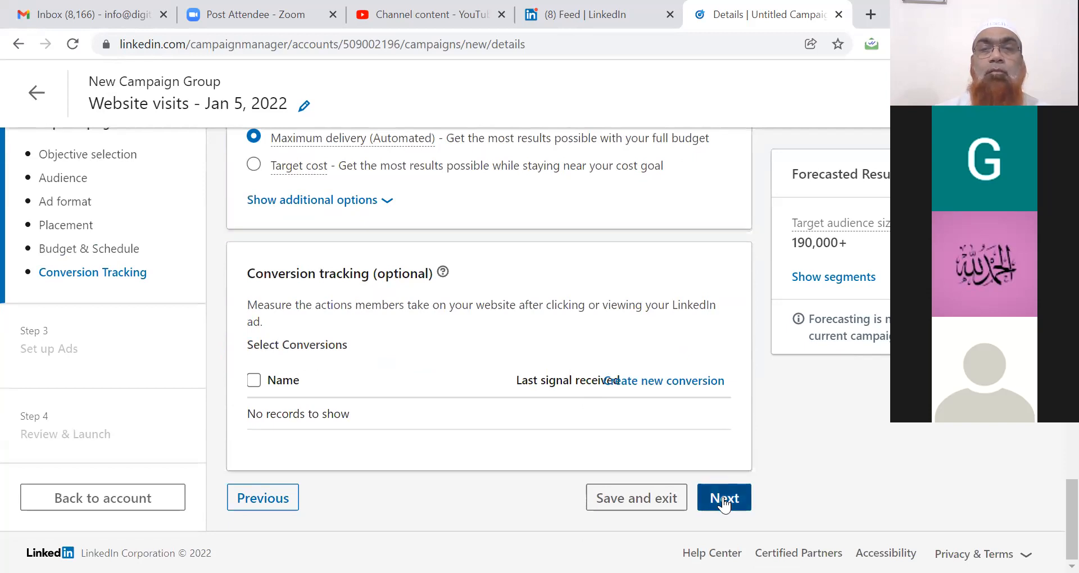
left_click(802, 449)
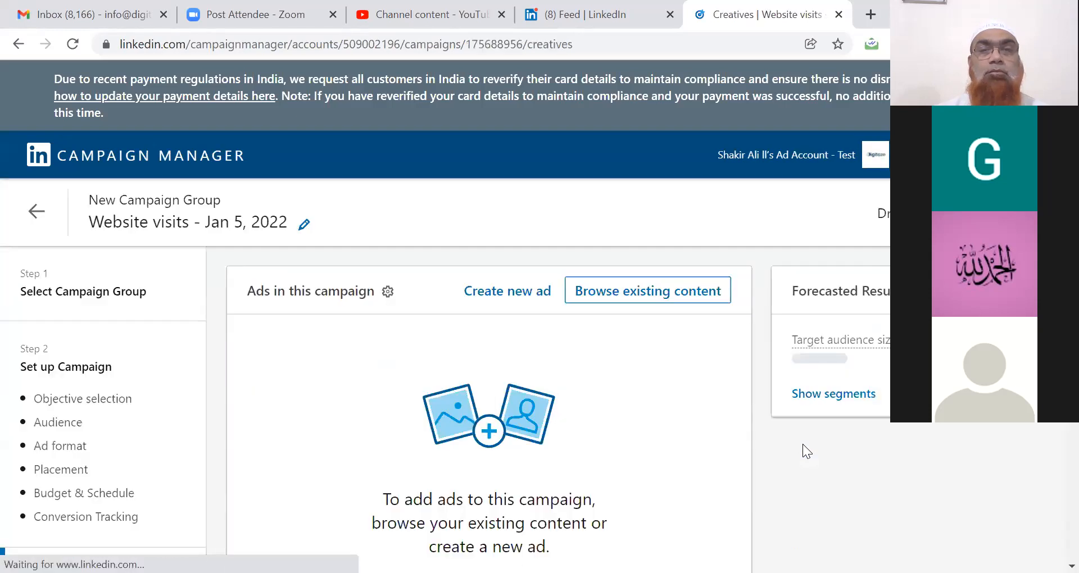
- Start creating a new single image ad for the Website visits campaign
scroll(803, 444, "down", 3)
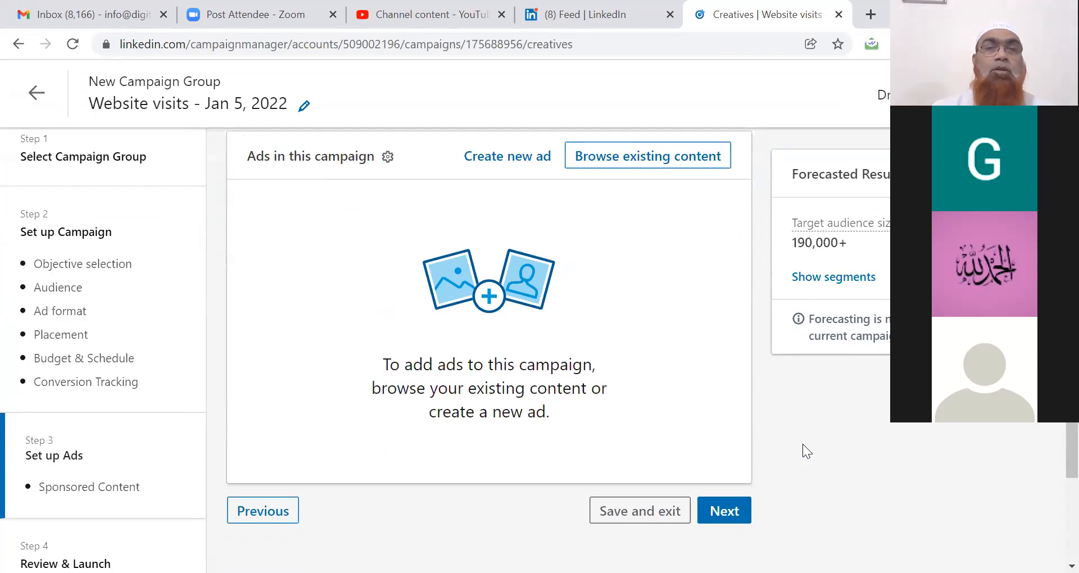
scroll(803, 445, "up", 1)
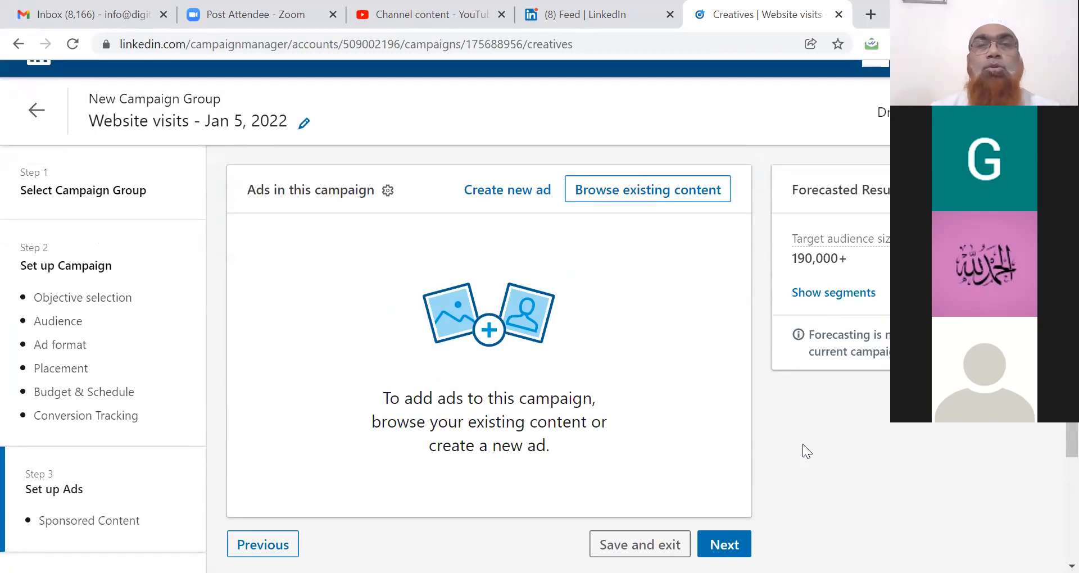
scroll(802, 451, "down", 1)
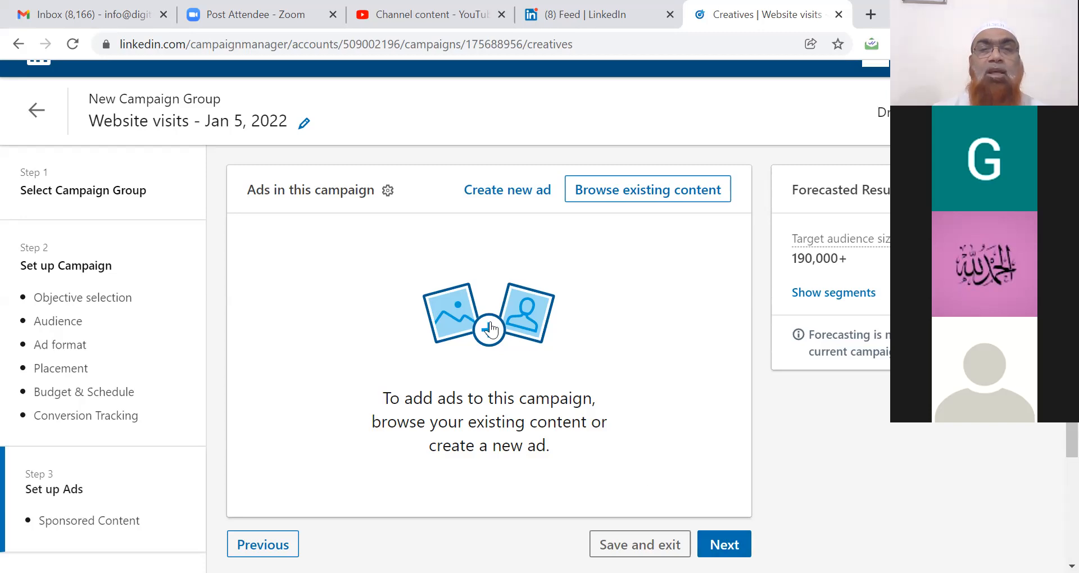
left_click(532, 316)
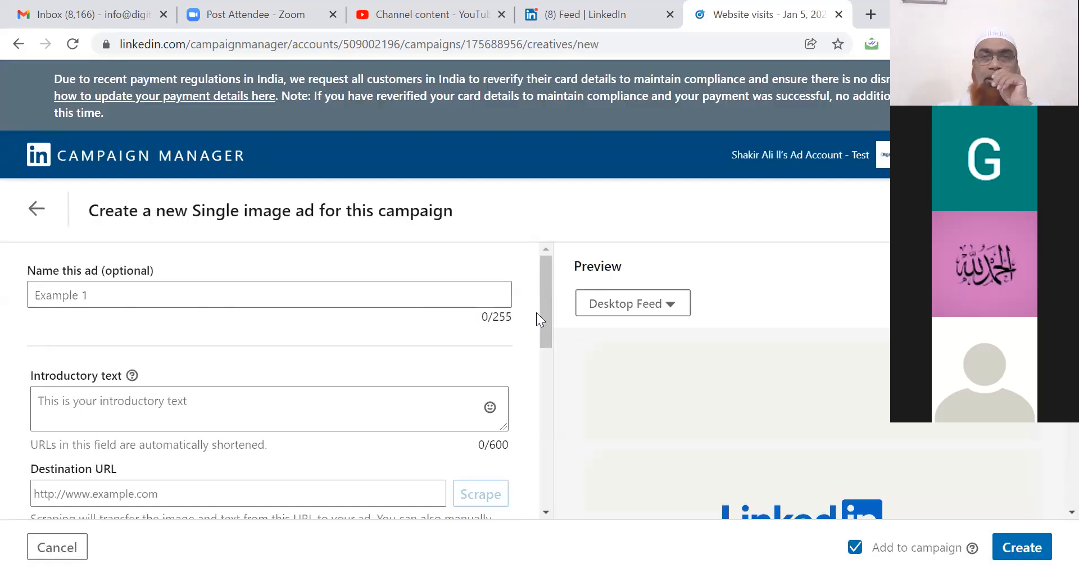
- Upload the image file "DIgitoze - Position" as the ad image
left_click_drag(548, 315, 550, 410)
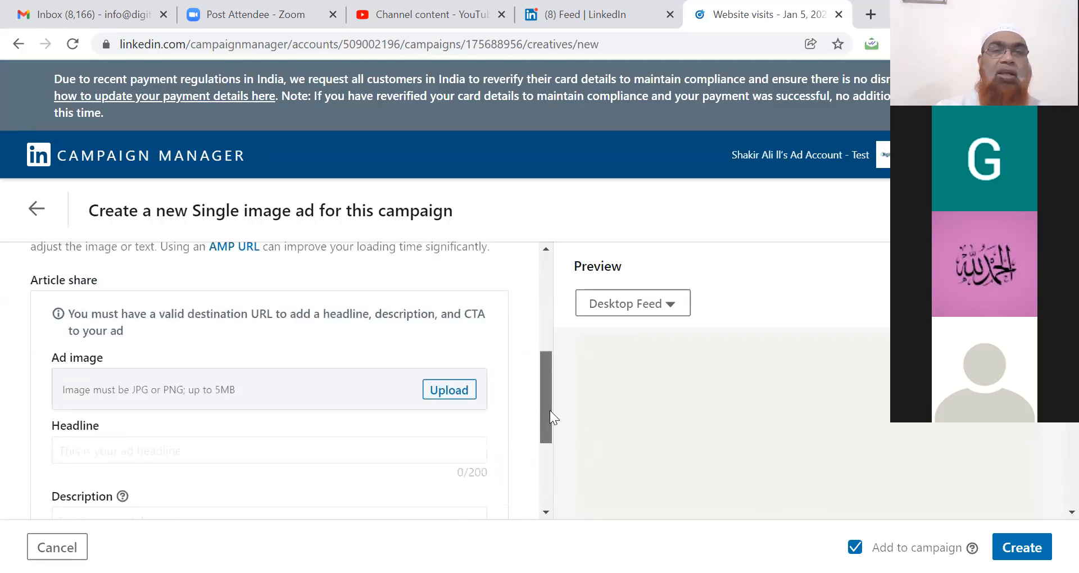
left_click(458, 388)
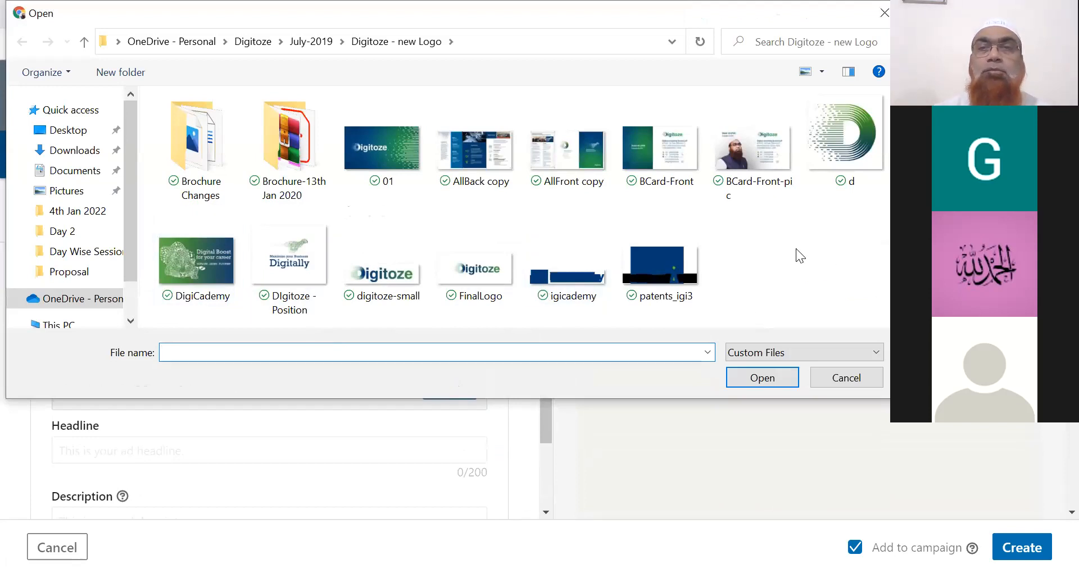
left_click(290, 270)
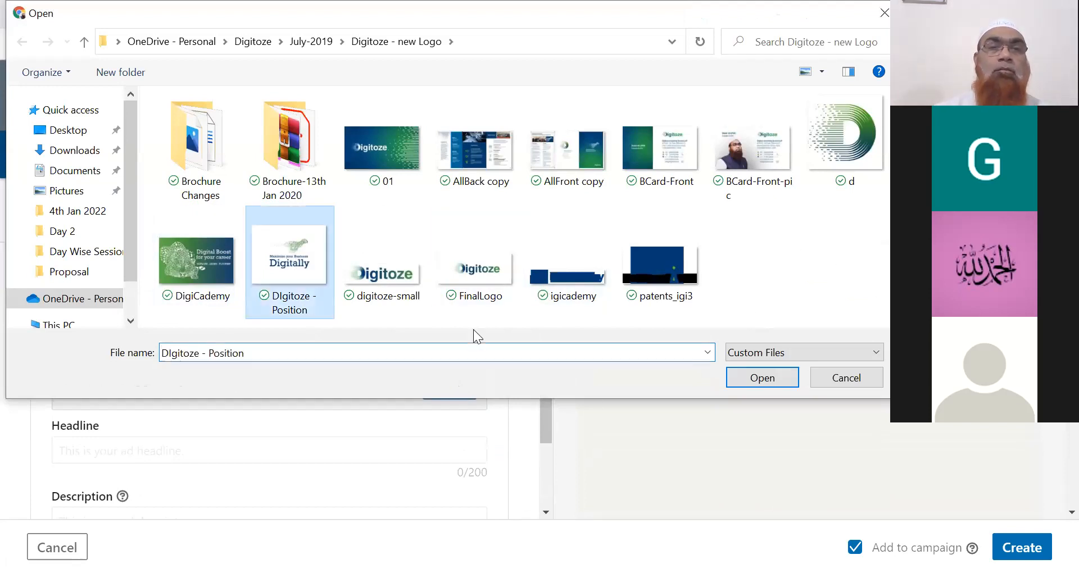
left_click(775, 380)
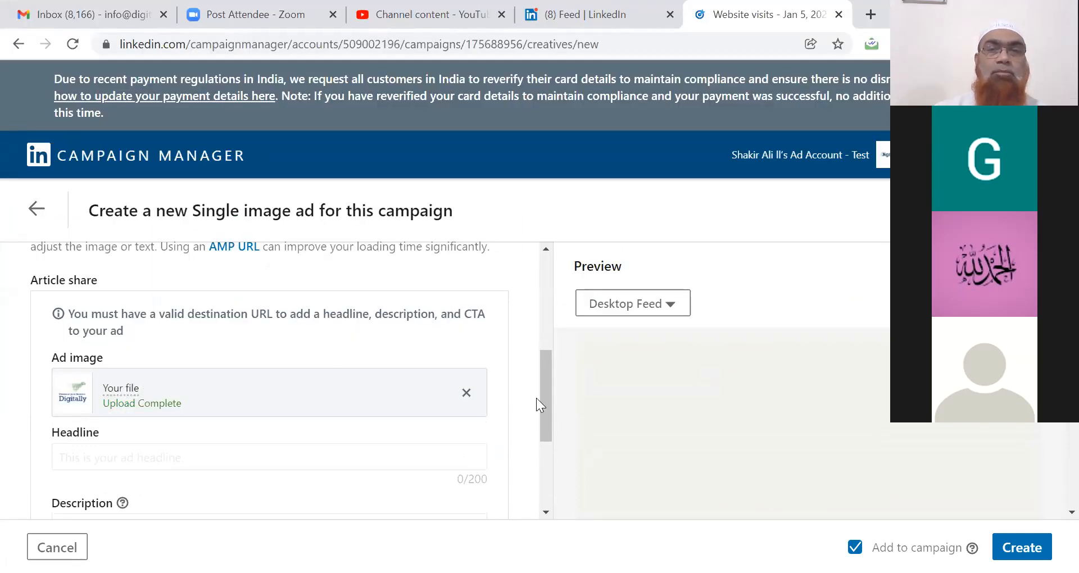
- Name the ad "Get Your Digital Marketing Services done at Affordable Price"
left_click_drag(545, 404, 536, 297)
left_click(188, 294)
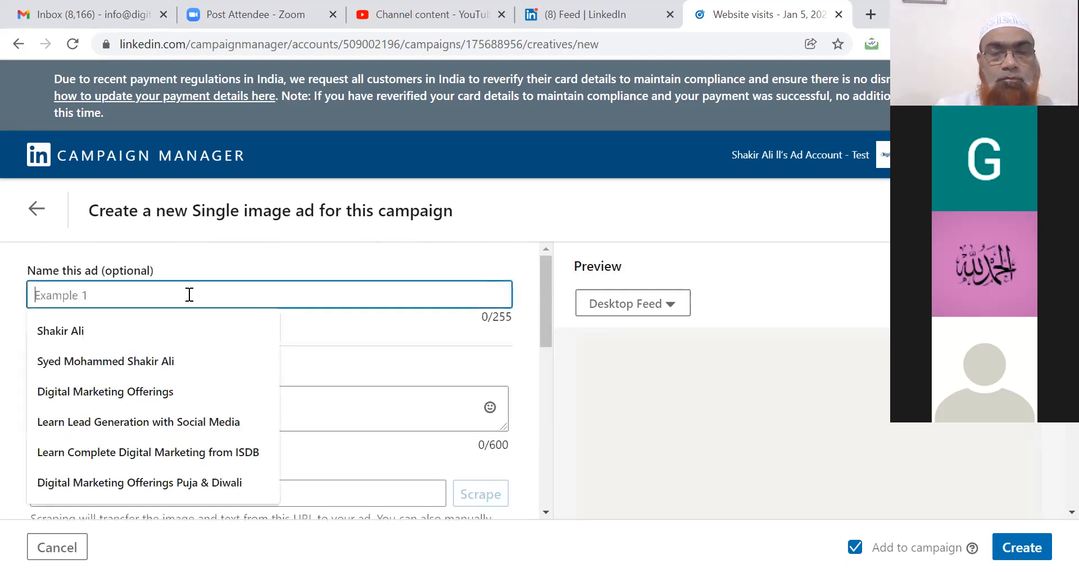
type("Get Your ")
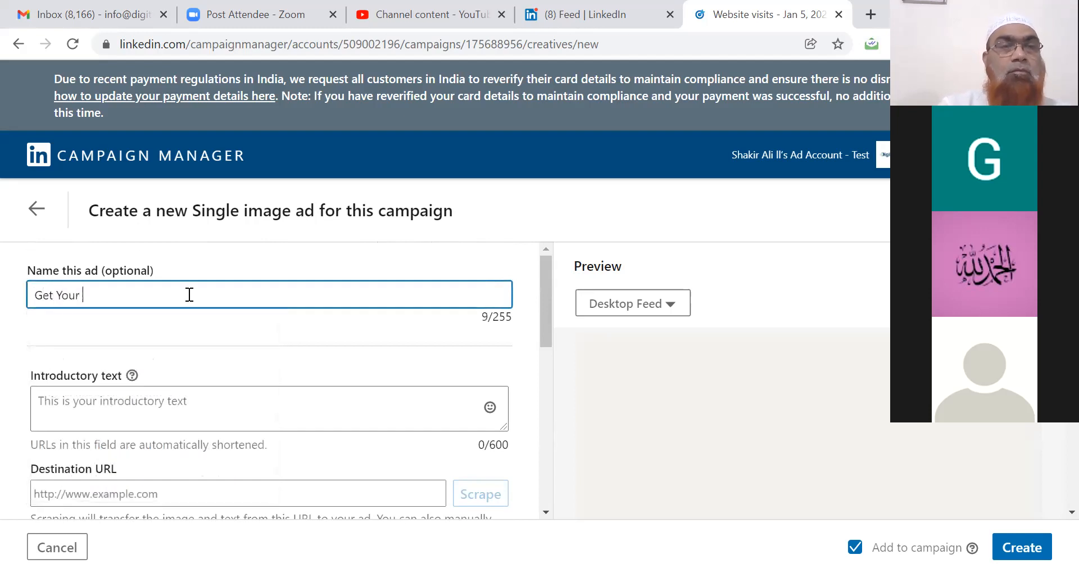
type("D")
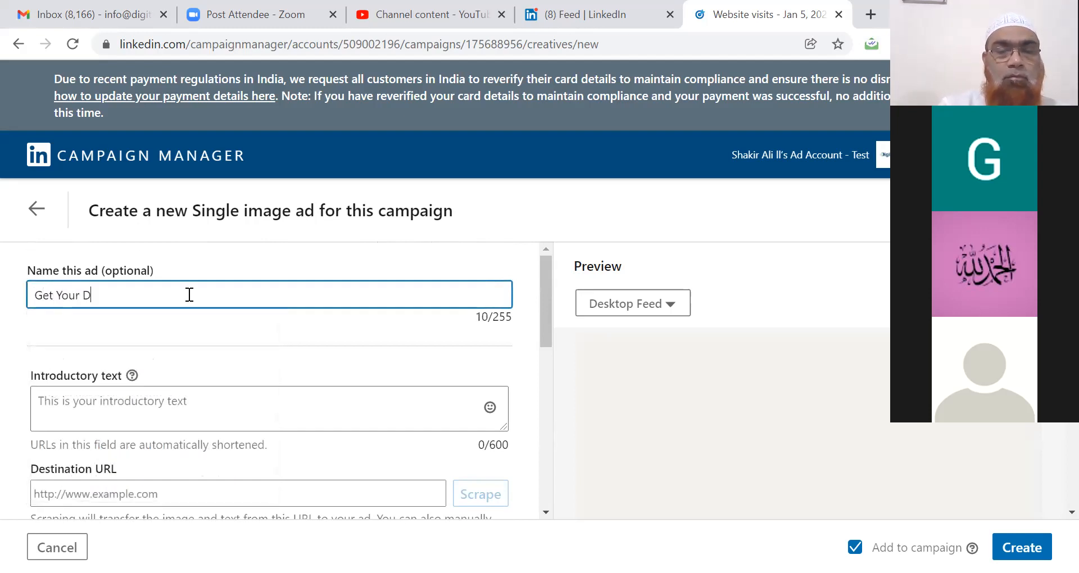
type("igital")
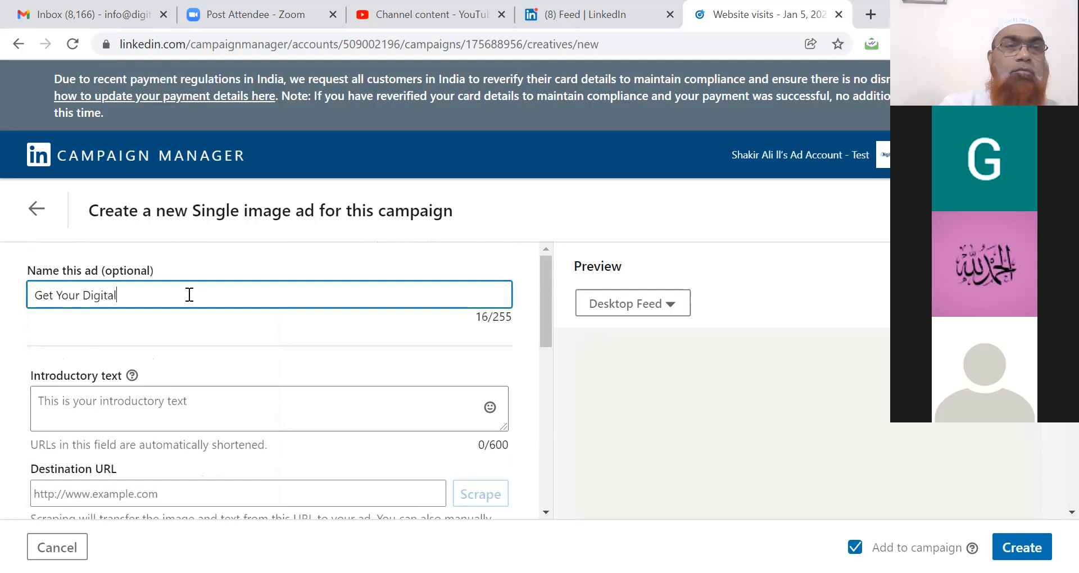
type(" Ma")
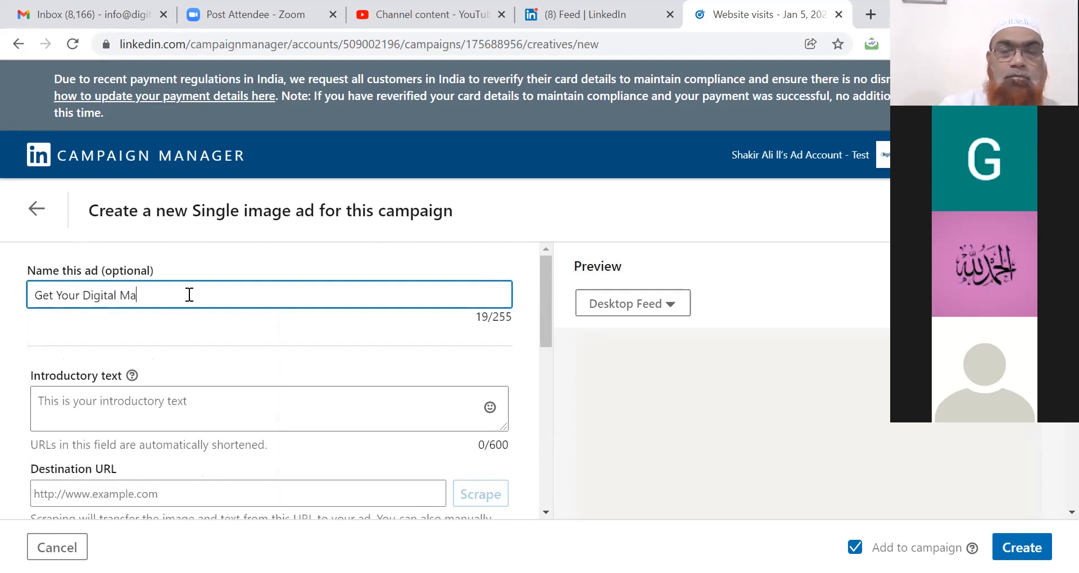
type("rketing Ma")
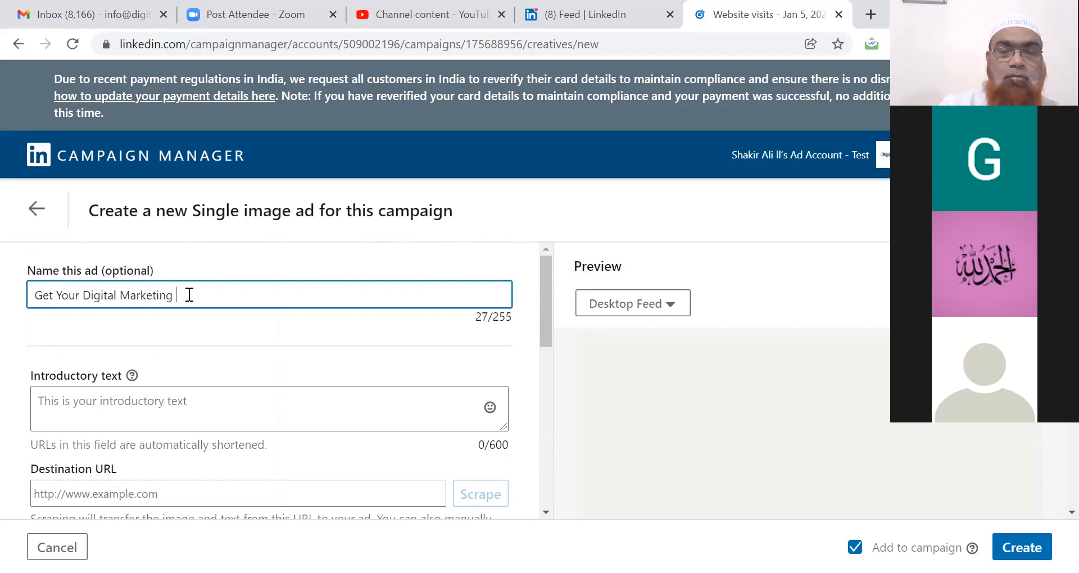
key("BackSpace")
type("Services")
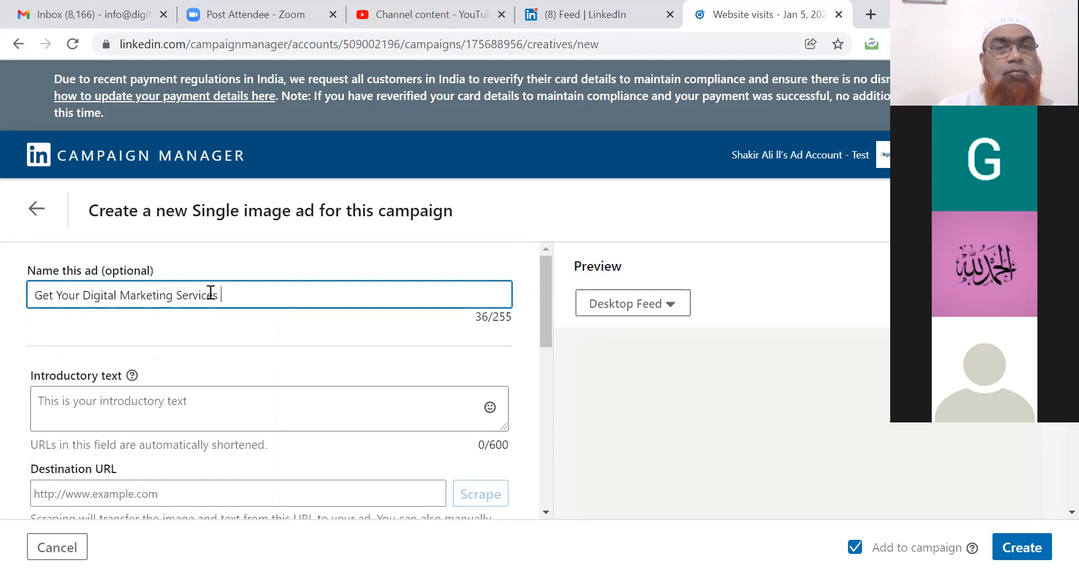
type("done at Affordable Price")
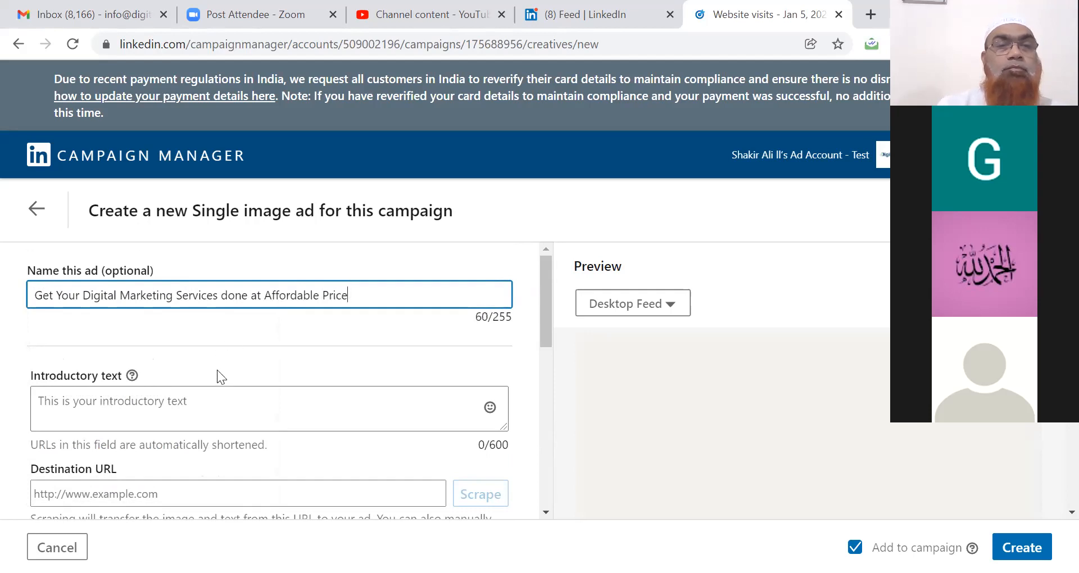
- Replace the whole ad name with "Digital Marketing - Test"
triple_click(282, 295)
key("BackSpace")
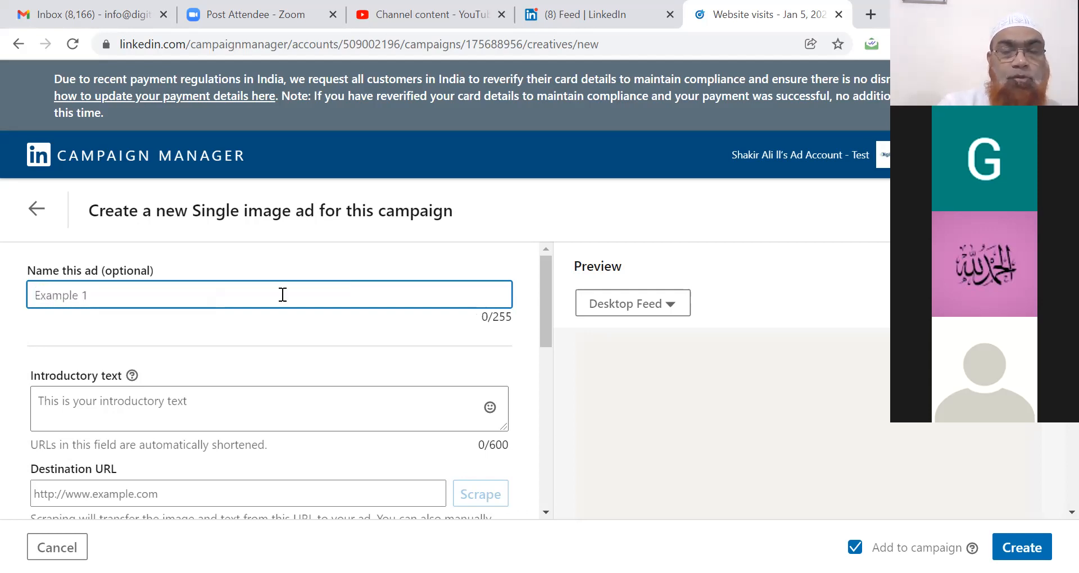
type("Digital Marketing ")
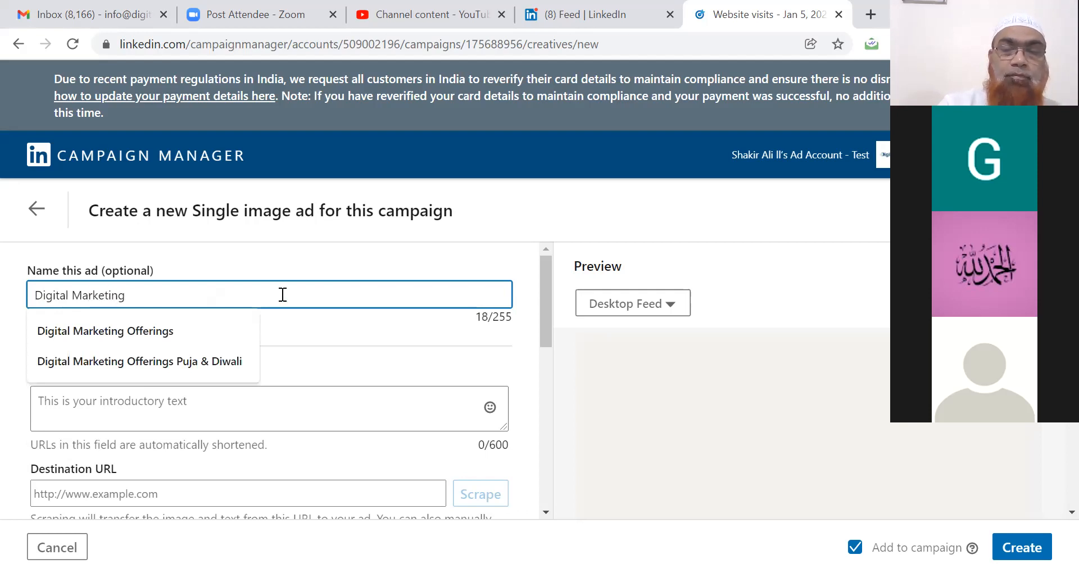
type("- Test")
- Enter "COmplete Digital Marketing Services for Your Business" as the ad's introductory text
left_click(257, 400)
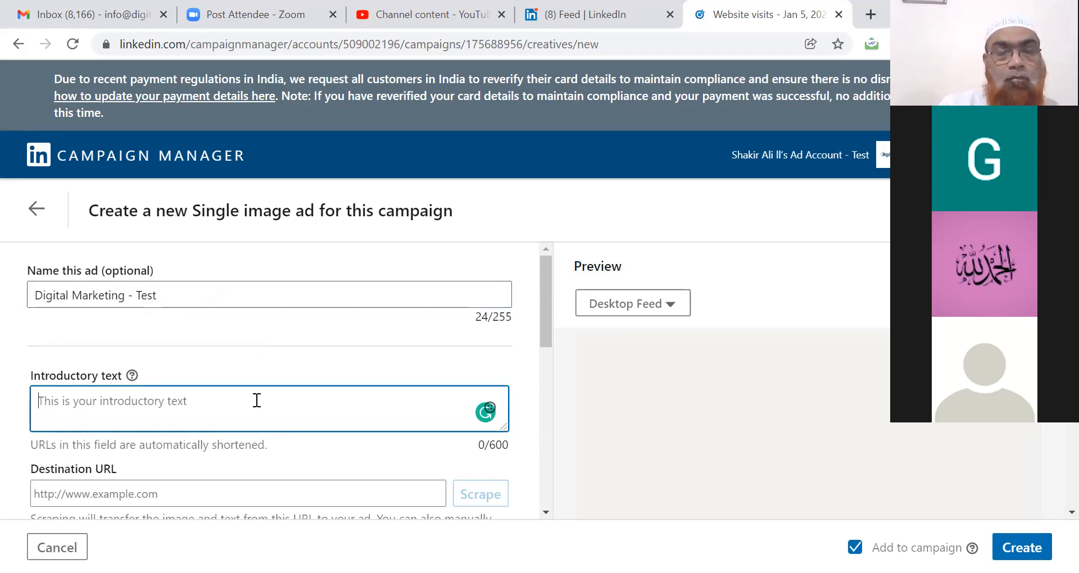
type("CO")
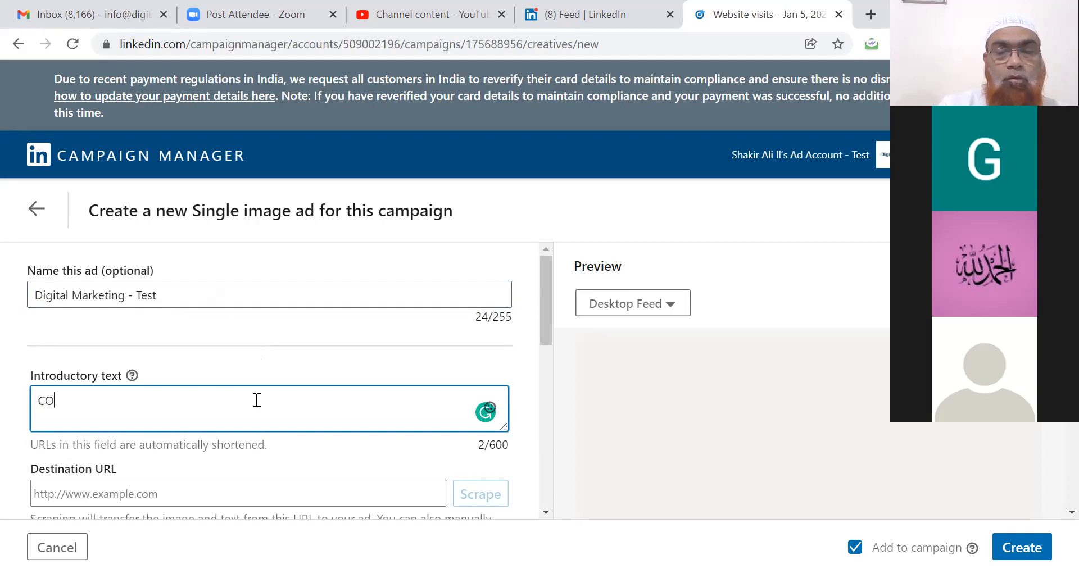
type("mplete Digi")
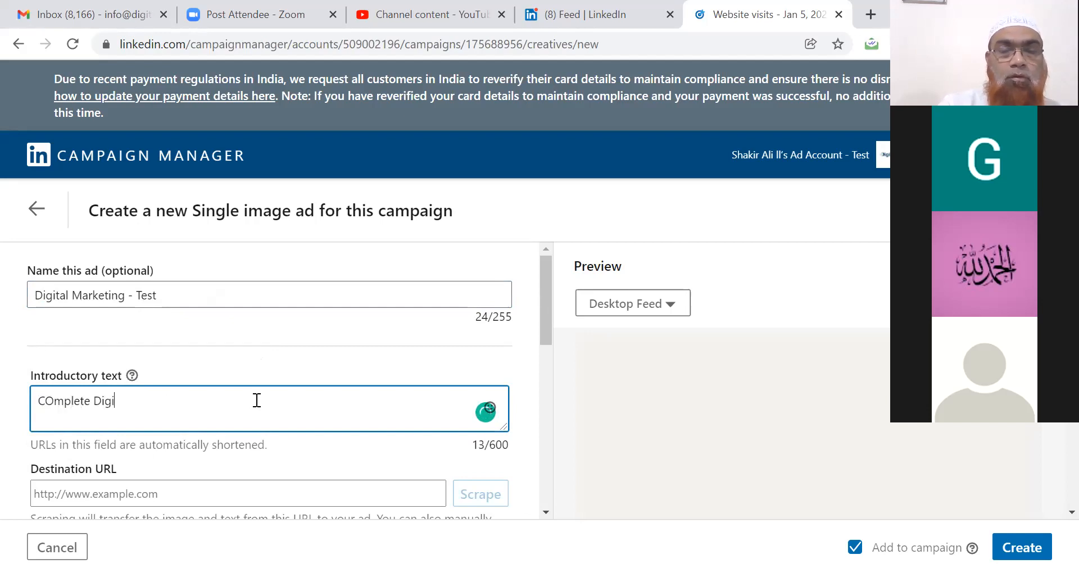
type("tal Marke")
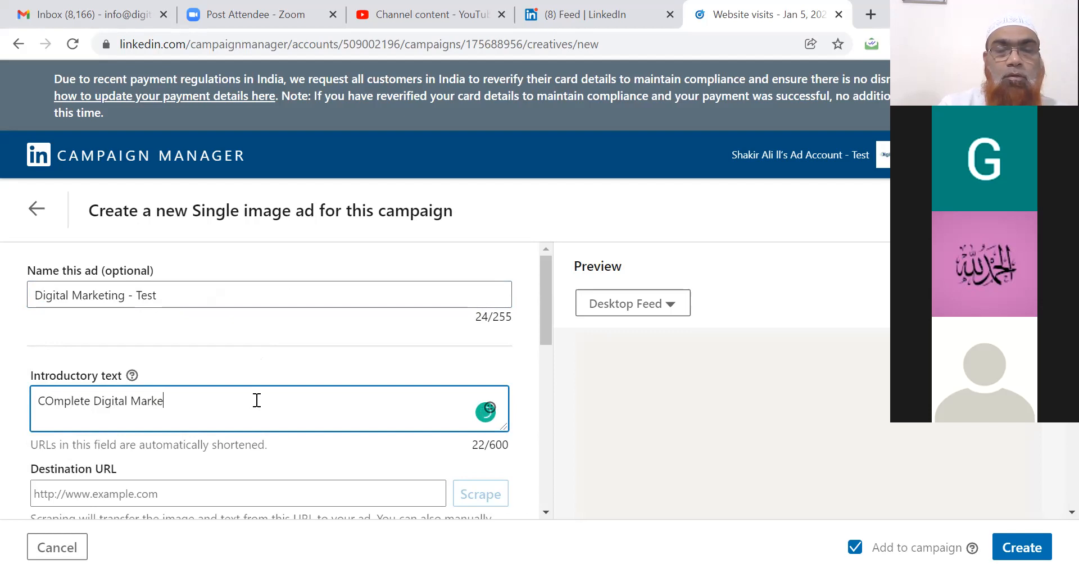
type("ting Servi")
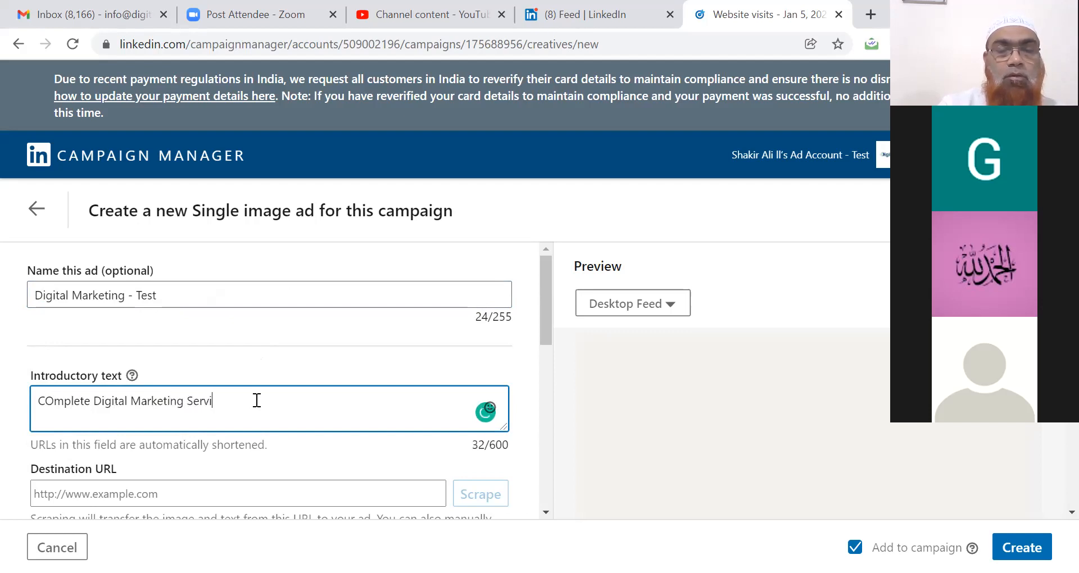
type("ces for Your Business")
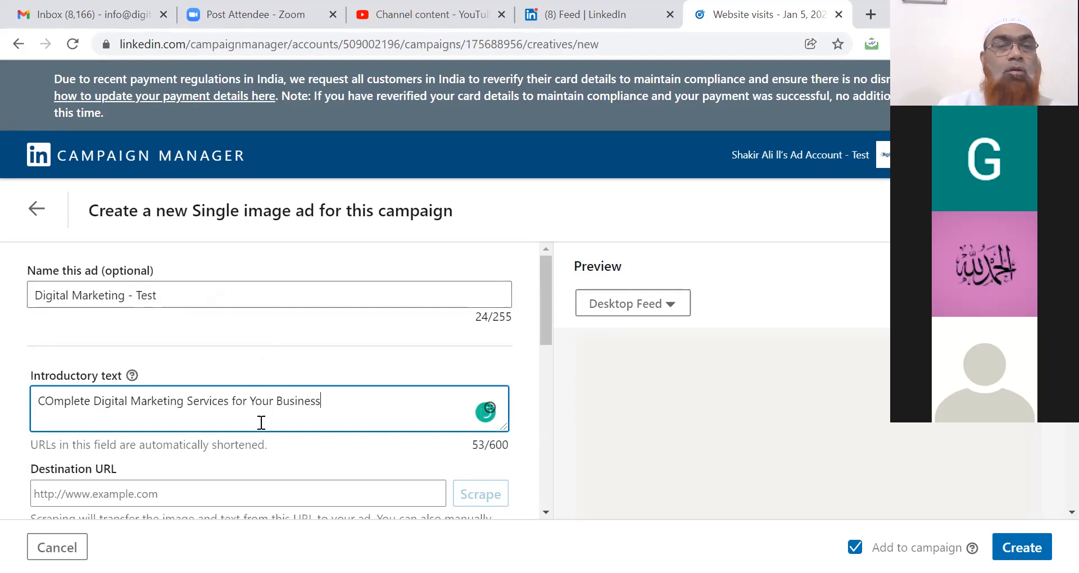
left_click(215, 495)
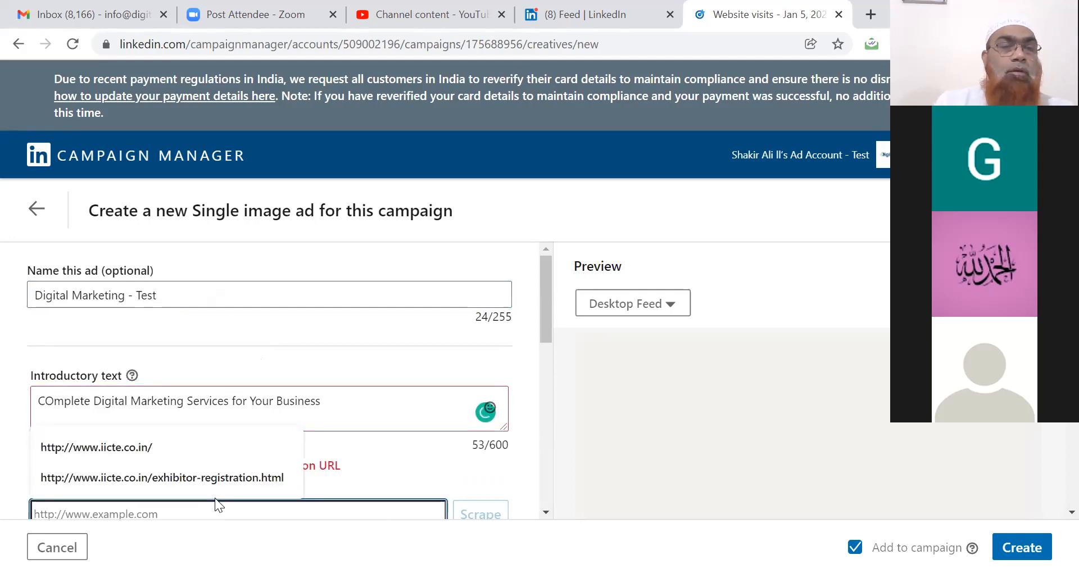
type("ww")
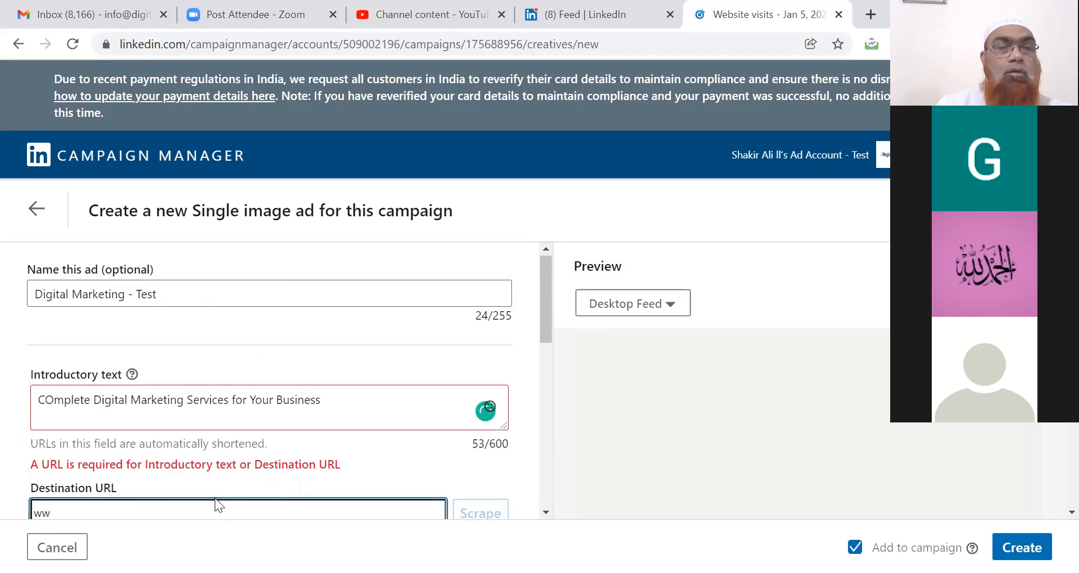
type("w.d")
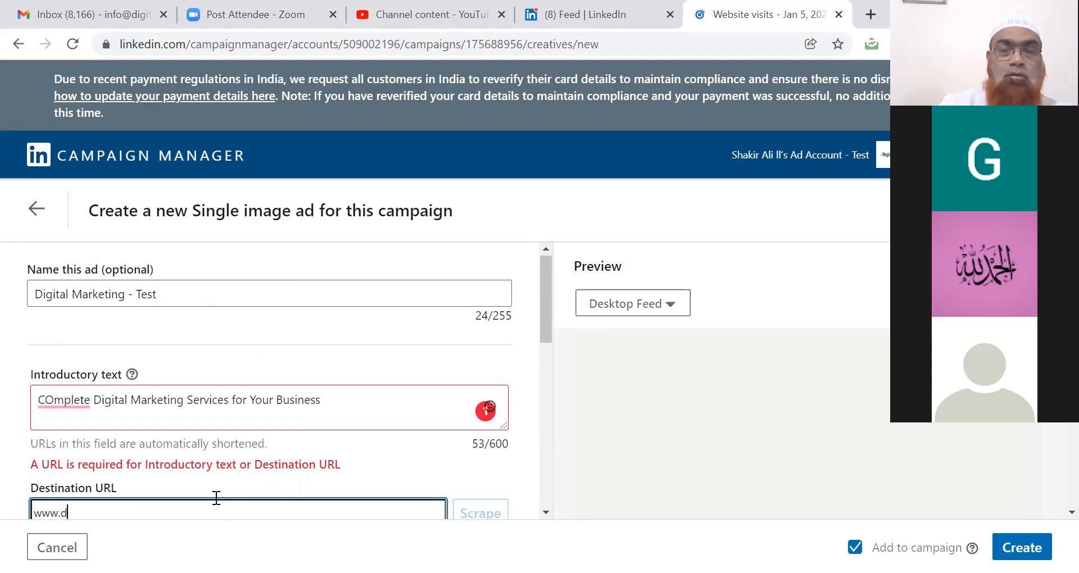
type("igito")
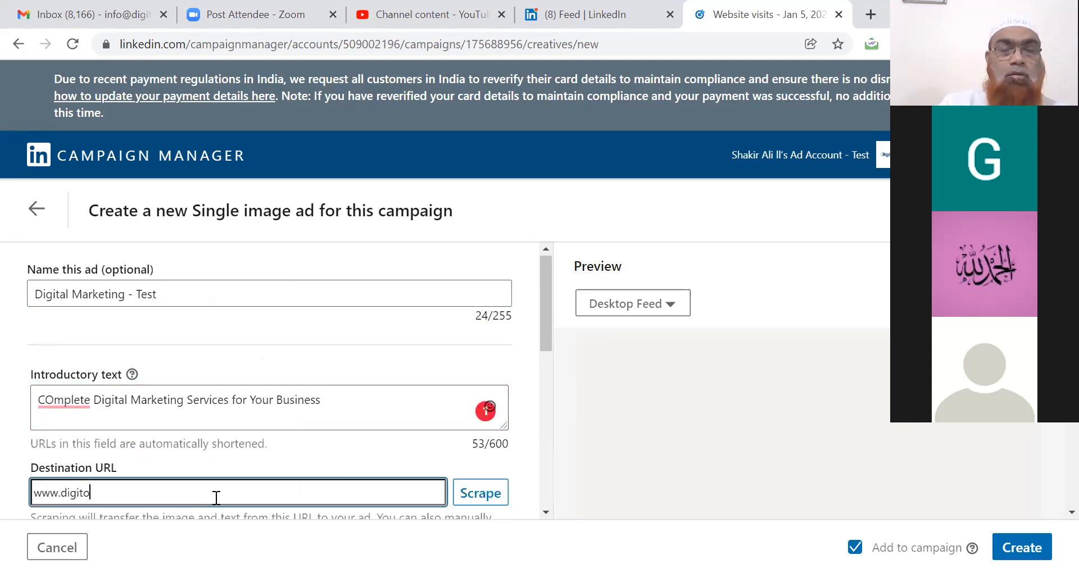
type("ze.com")
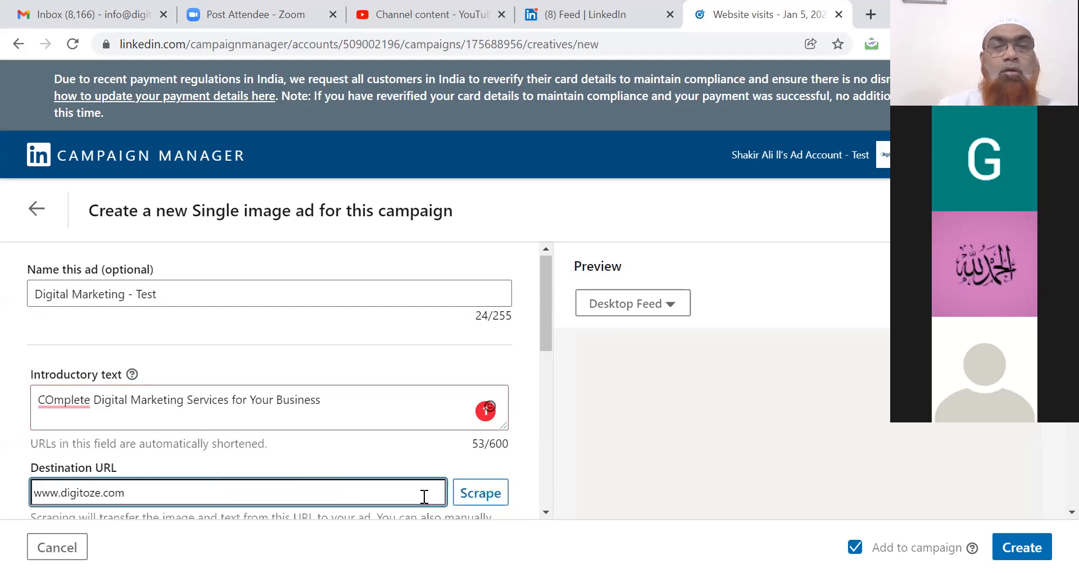
left_click(525, 468)
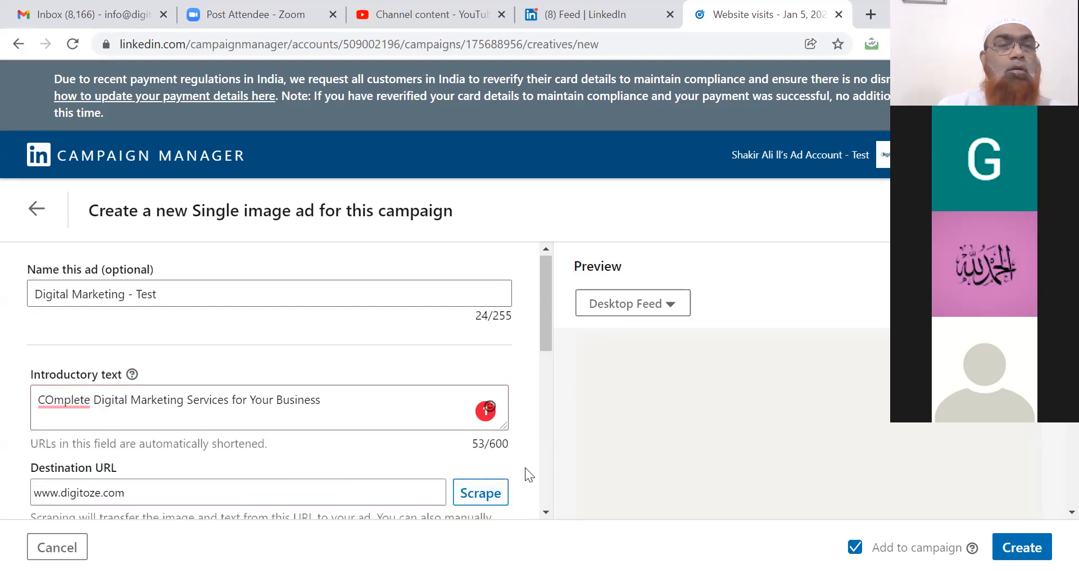
- Correct the misspelled first word of the introductory text to "Complete" and start editing the ad's headline
mouse_move(62, 401)
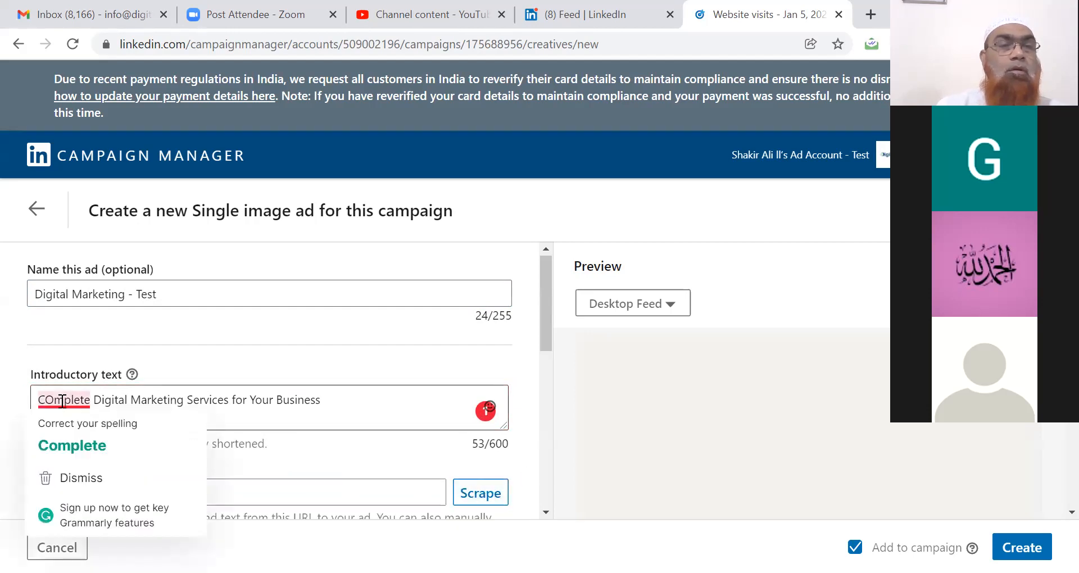
left_click(66, 446)
left_click_drag(548, 325, 554, 435)
left_click(249, 389)
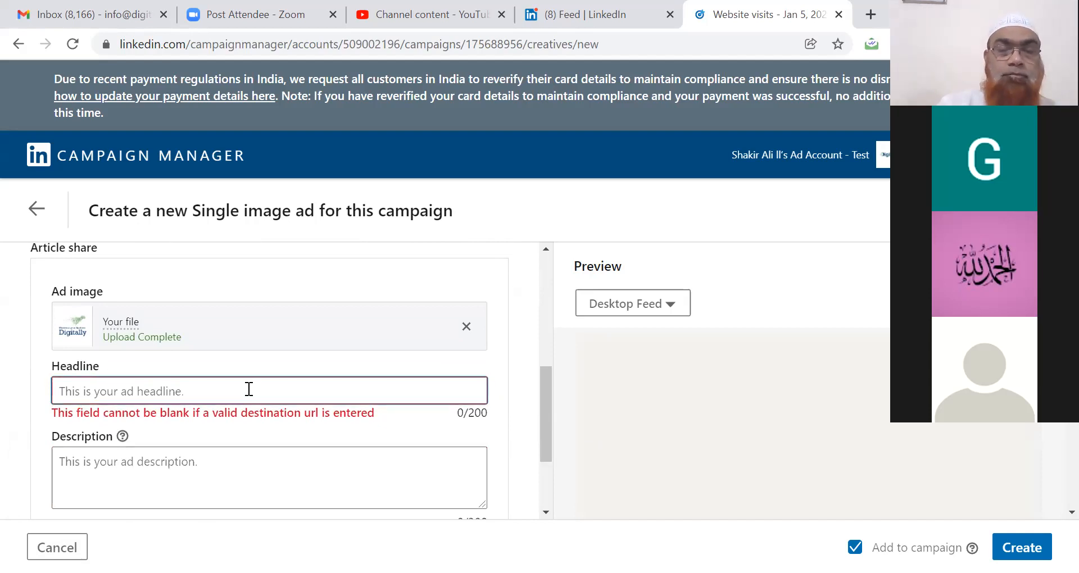
type("Get")
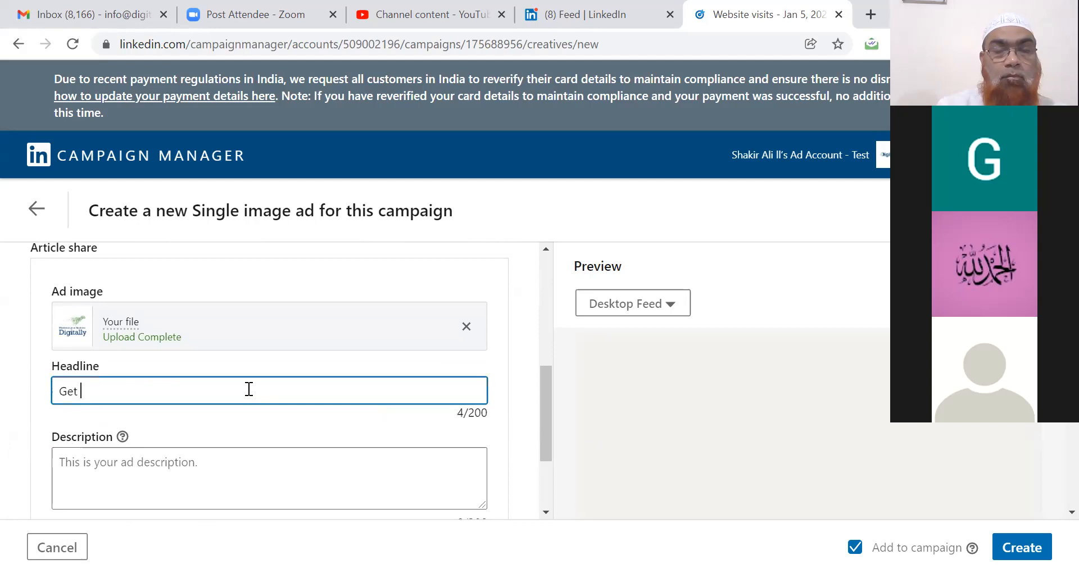
key("BackSpace")
key("BackSpace")
key("BackSpace")
key("BackSpace")
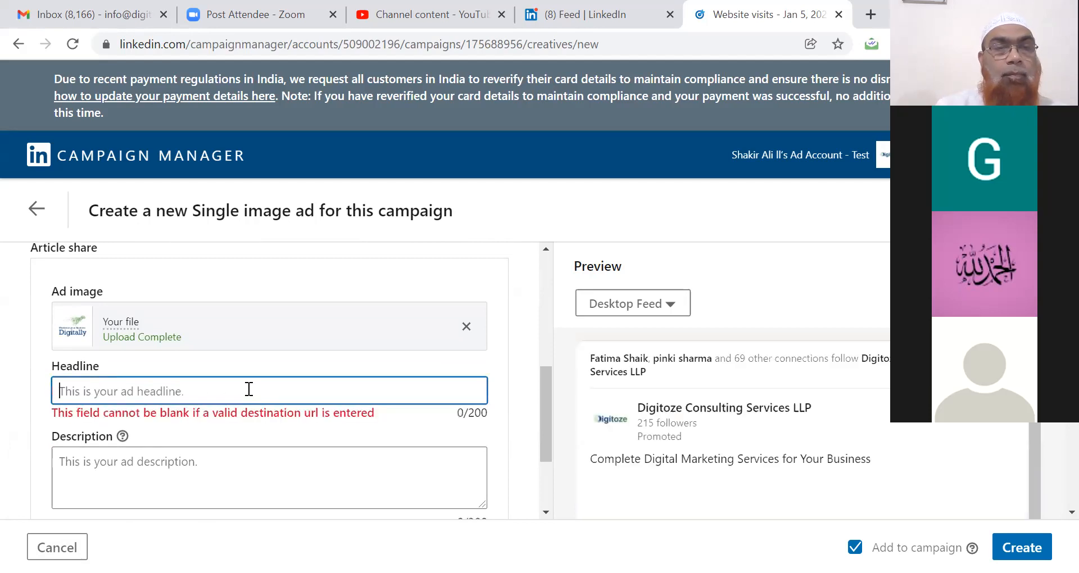
- Enter "Complete Digital Marketing Services" as the ad's headline
type("Com")
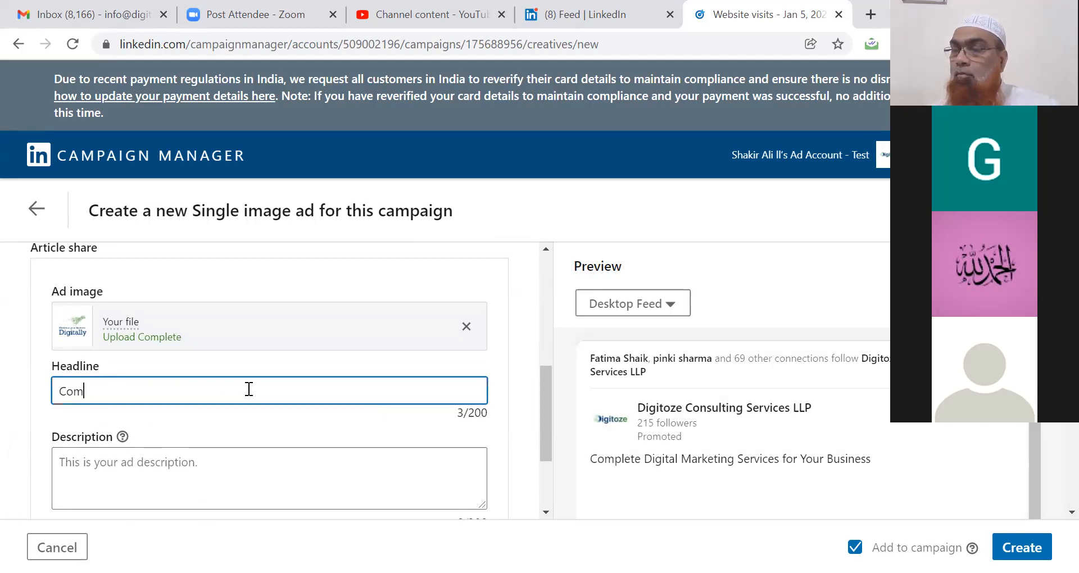
type("plete Digita")
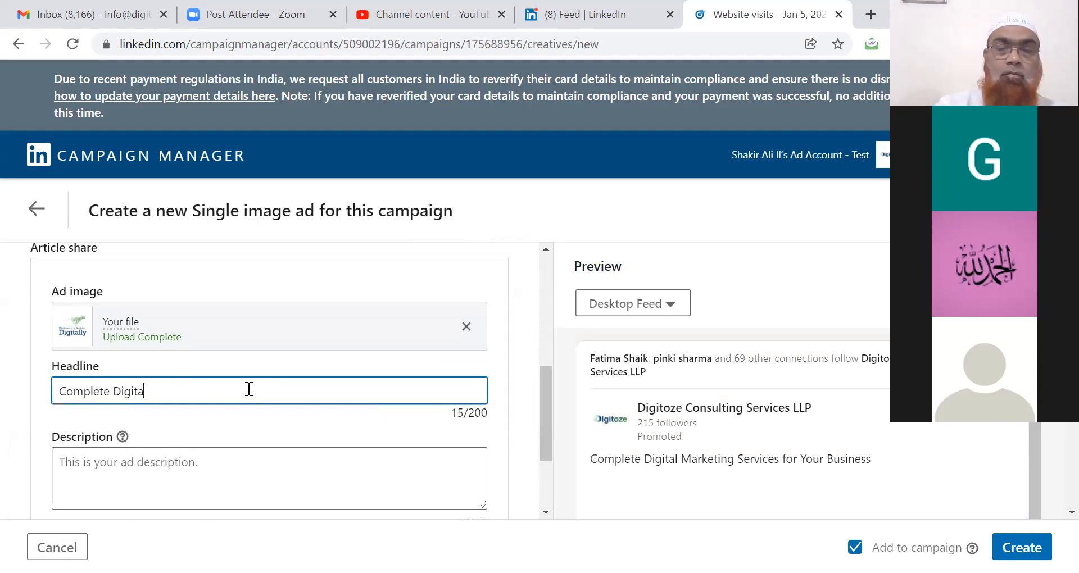
type("l Marketing ")
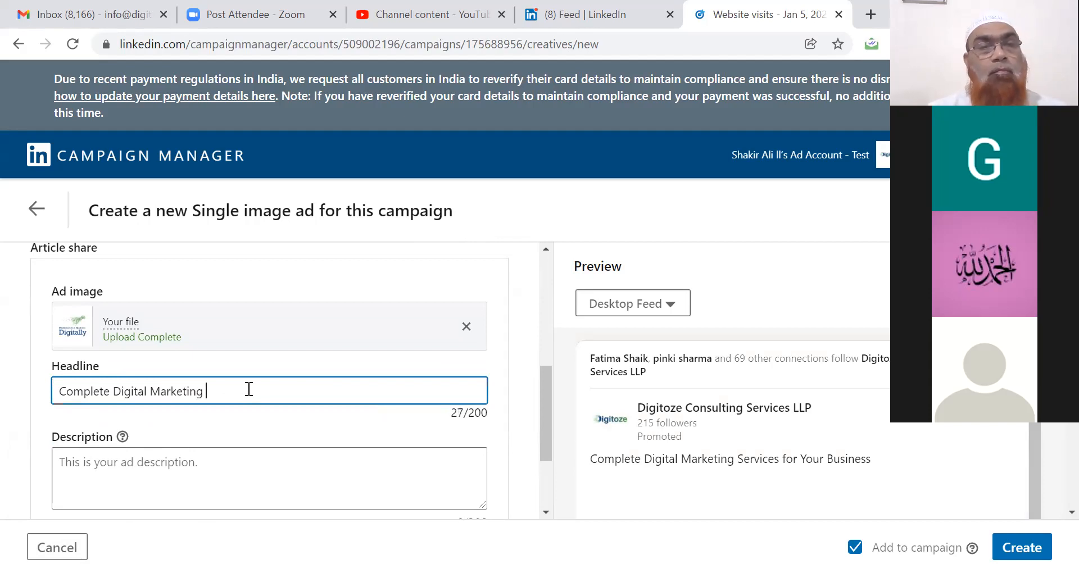
type("Ser")
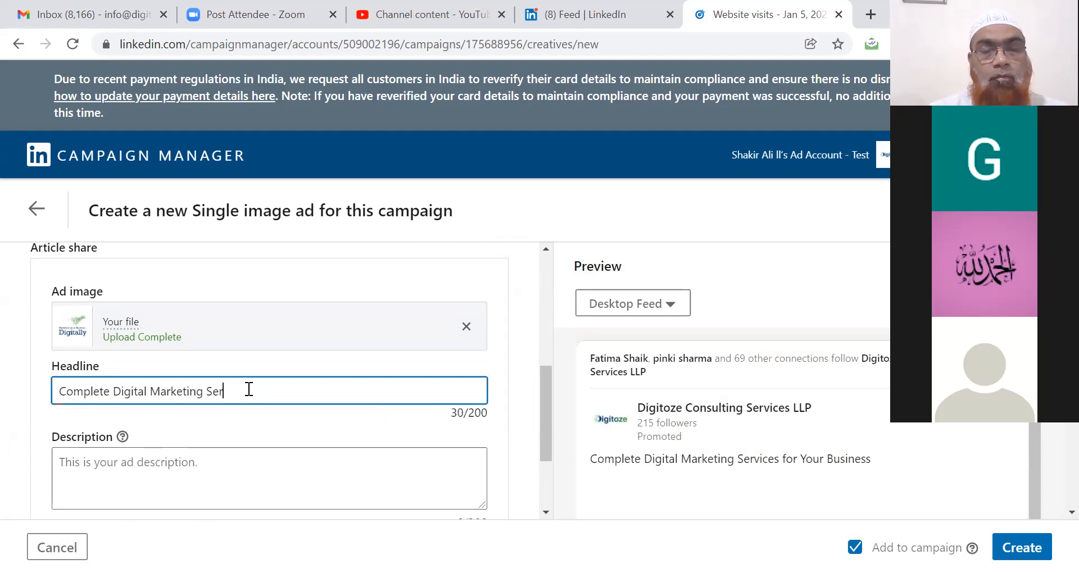
type("vices")
- Enter "Get Best SEO, Social Media & Lead Generation for your Business" as the ad's description
left_click(217, 462)
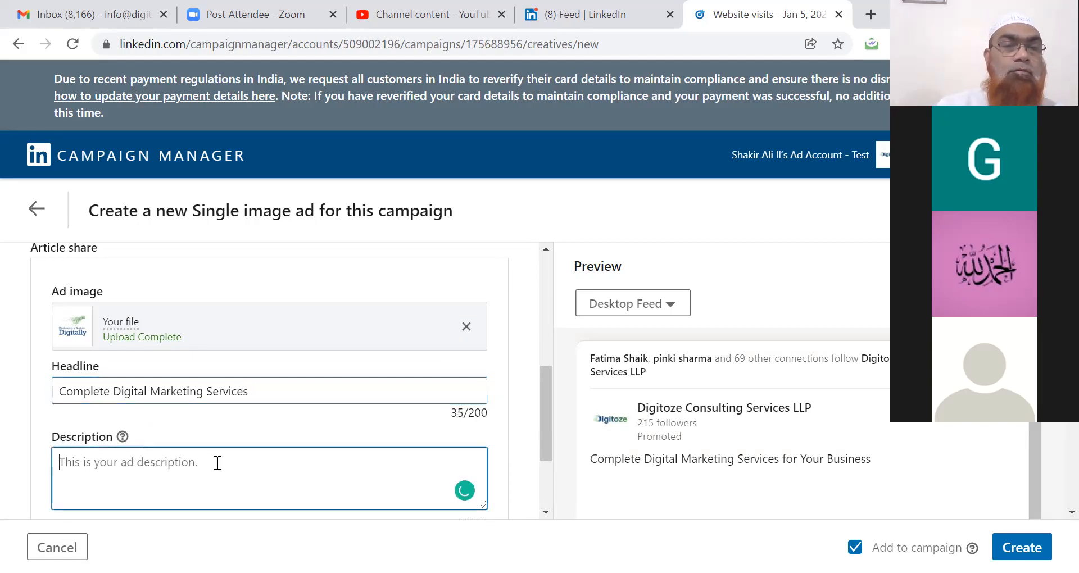
type("Get")
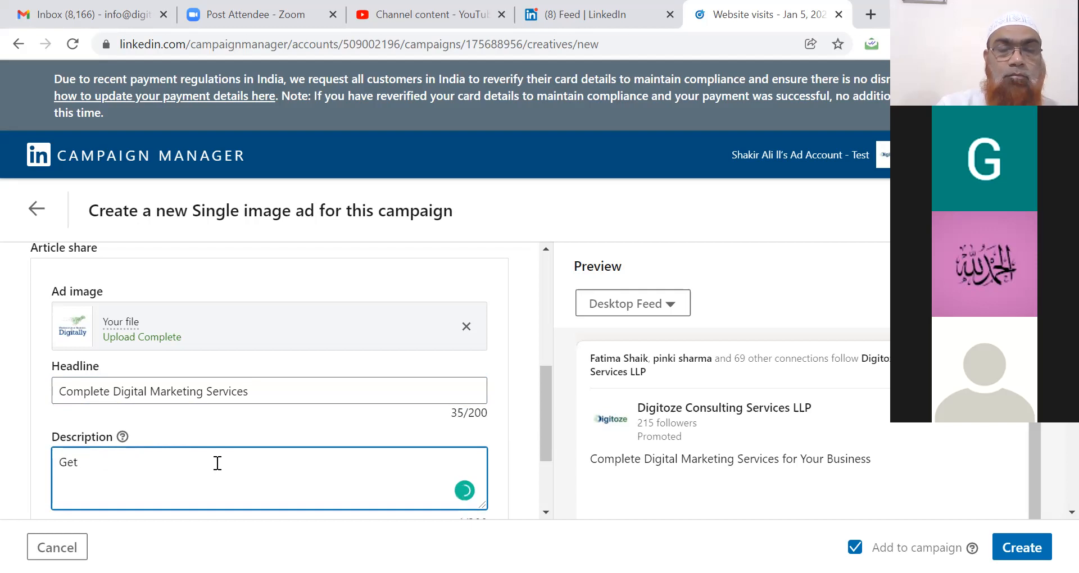
type(" S Best SEO, S")
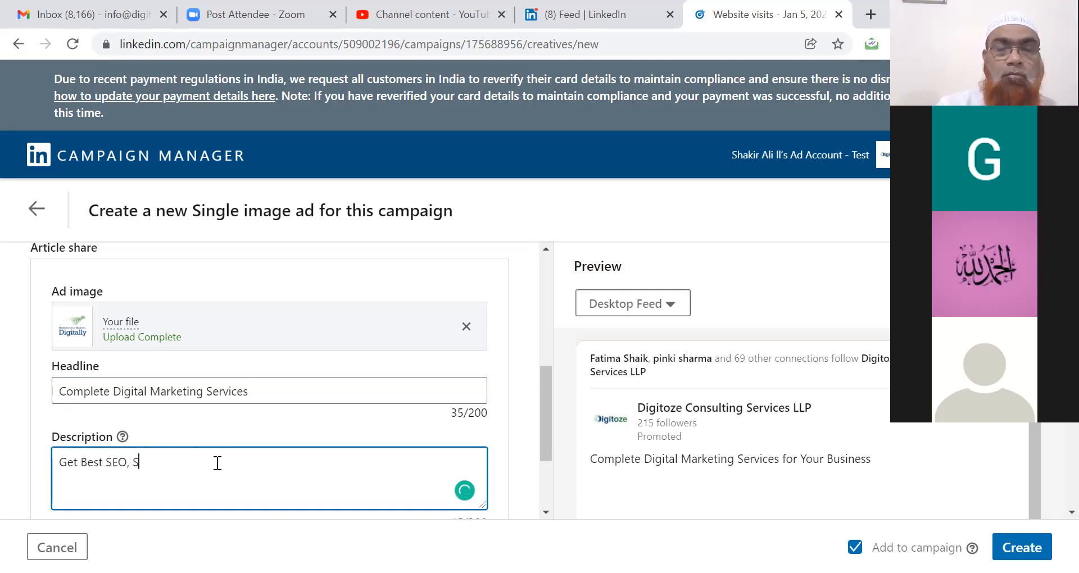
type("ocial Media ")
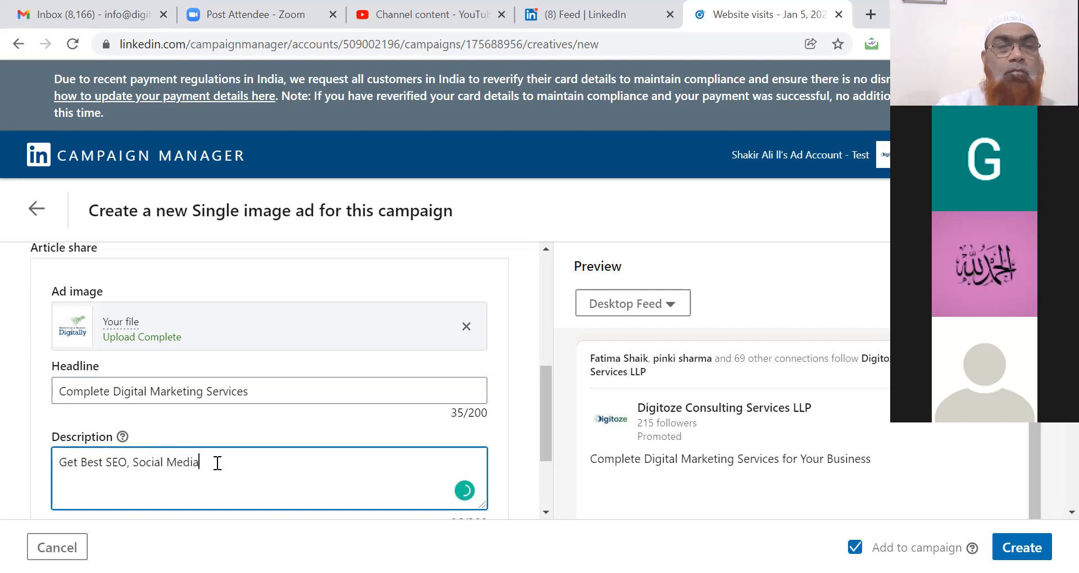
type("&")
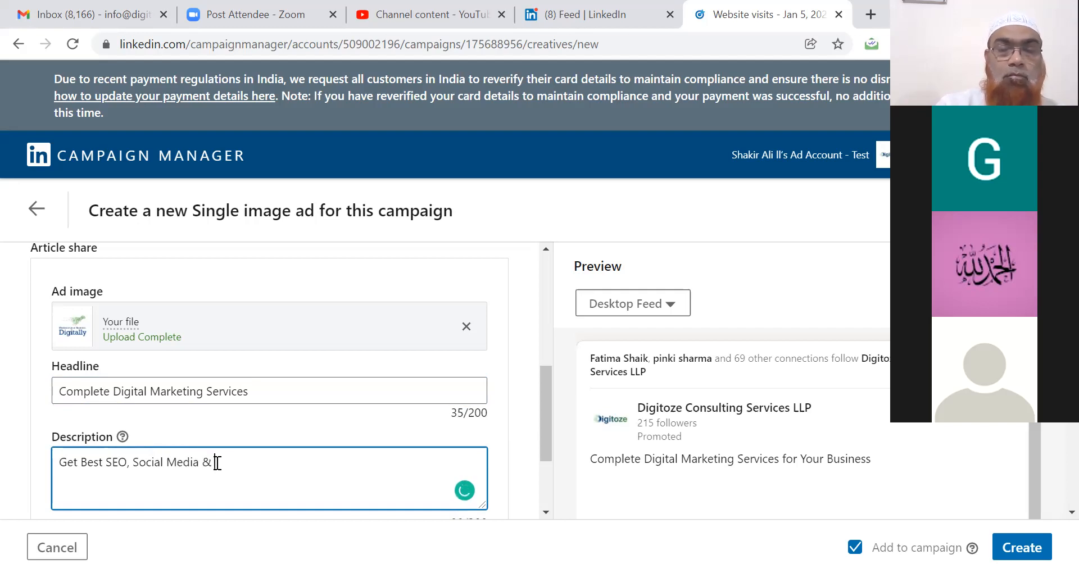
type(" Tead Generation for your")
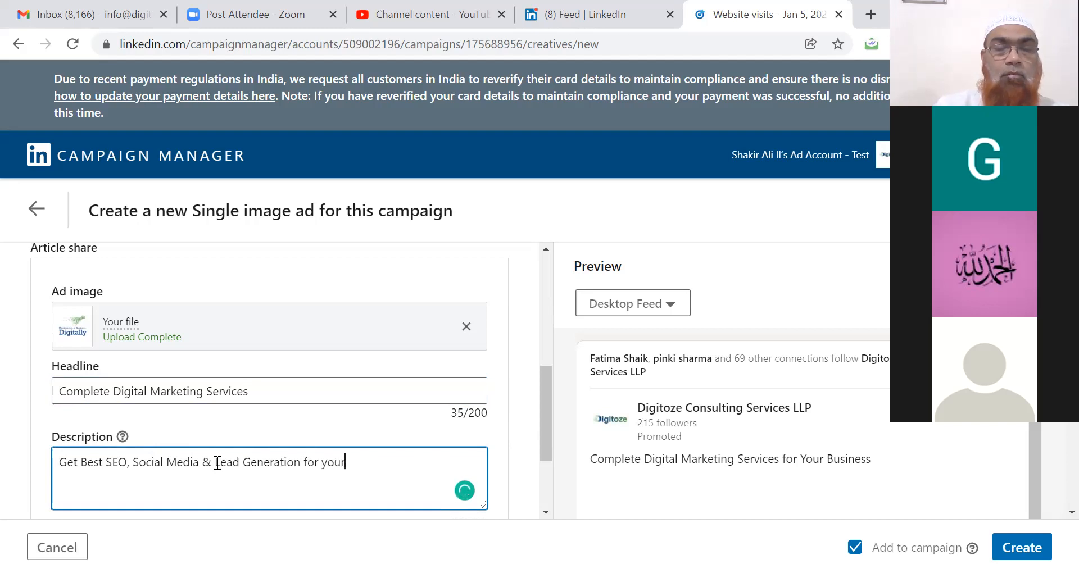
type(" Business")
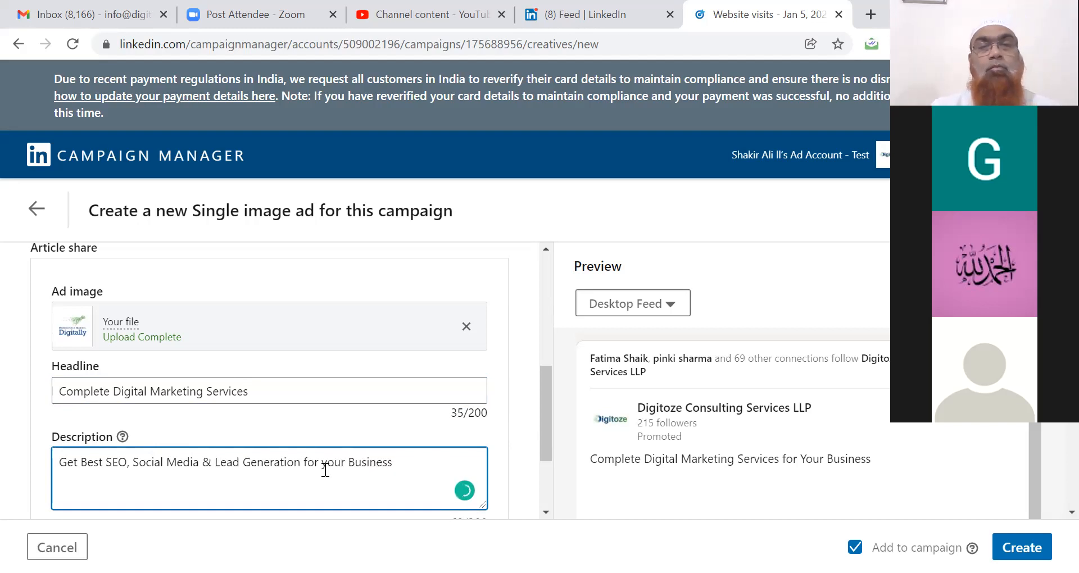
- Set the ad's call-to-action to Learn more and review the desktop feed preview
left_click_drag(550, 433, 554, 506)
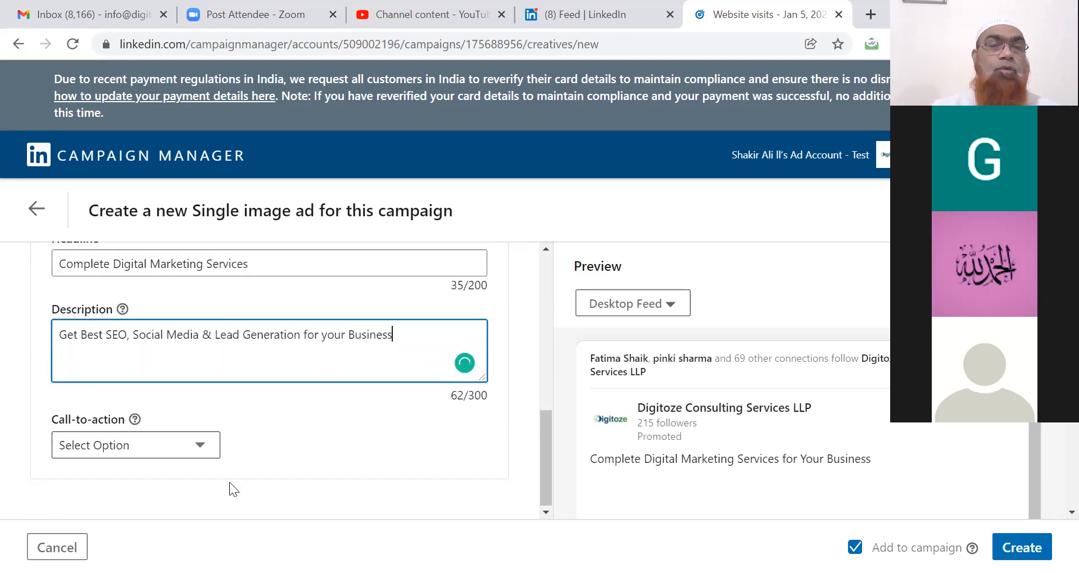
left_click(206, 443)
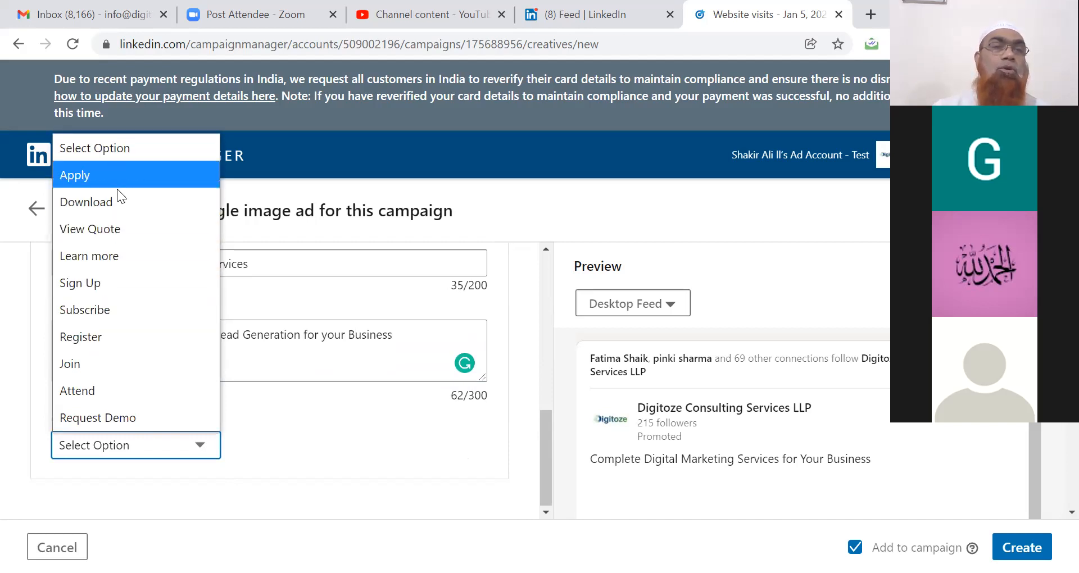
left_click(113, 262)
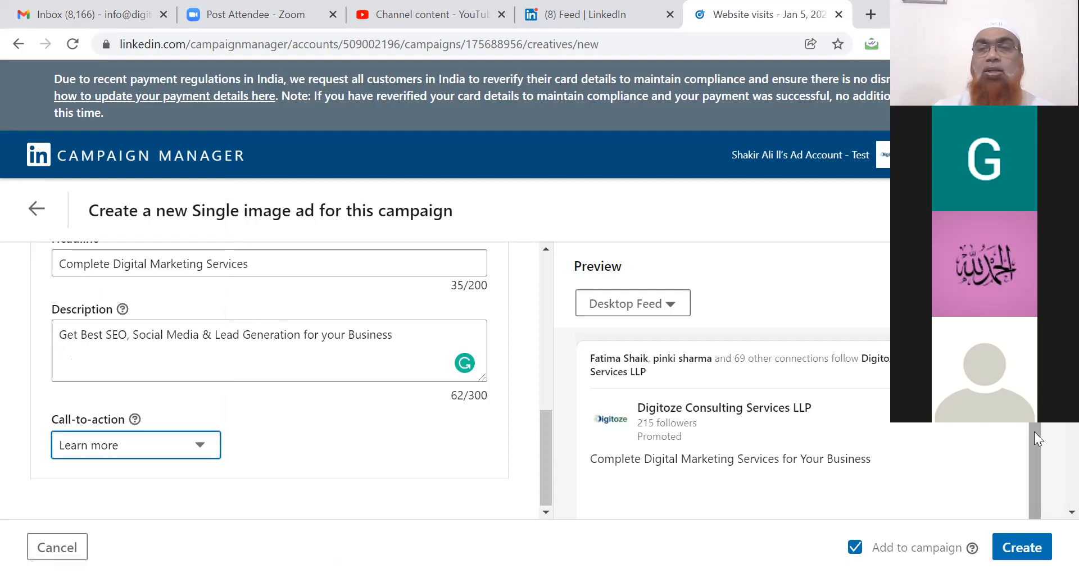
scroll(1053, 473, "down", 5)
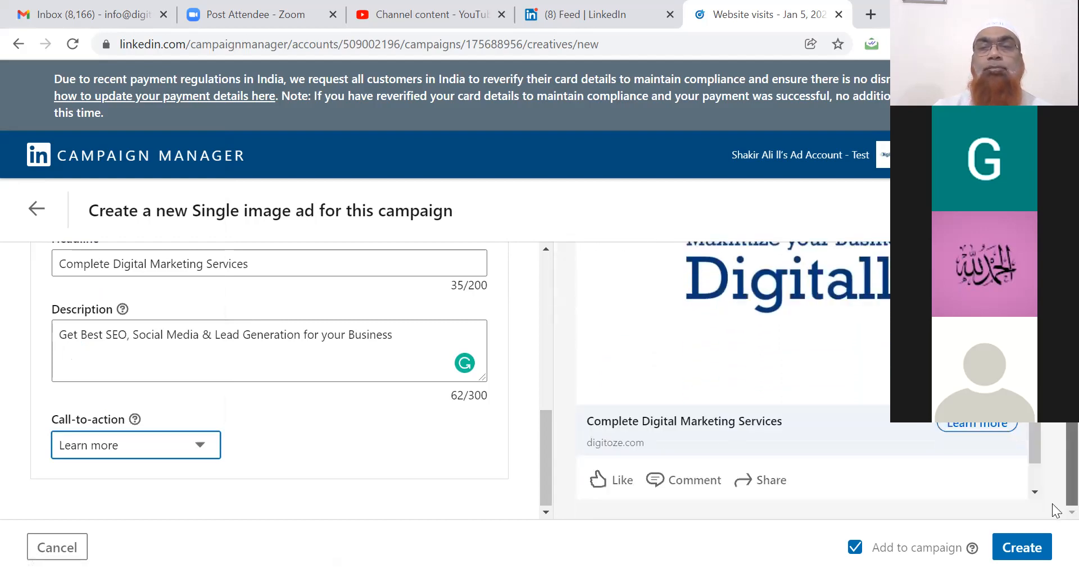
scroll(1052, 504, "up", 3)
scroll(1052, 425, "up", 5)
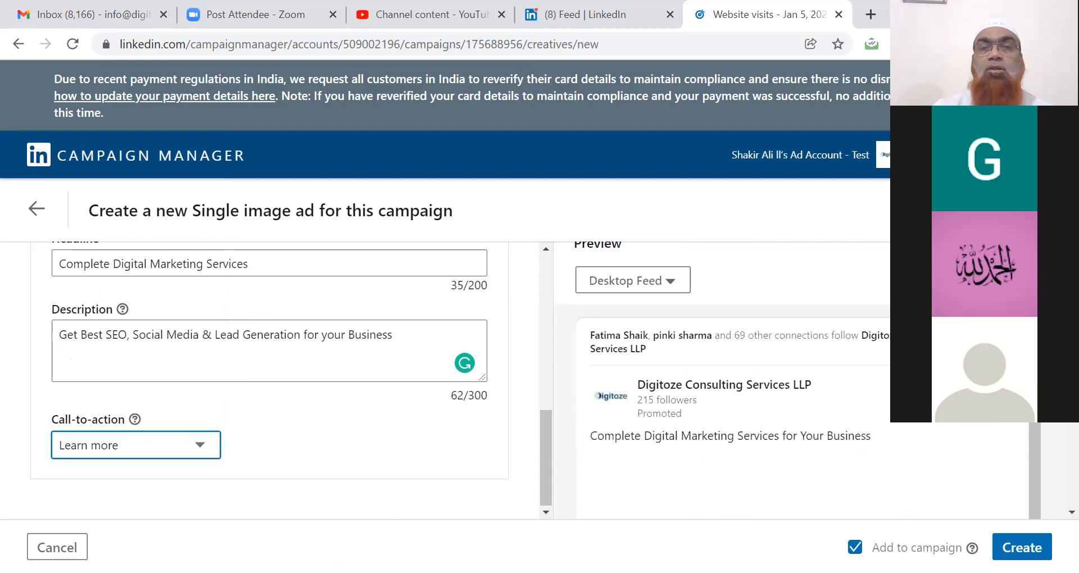
scroll(1052, 433, "down", 4)
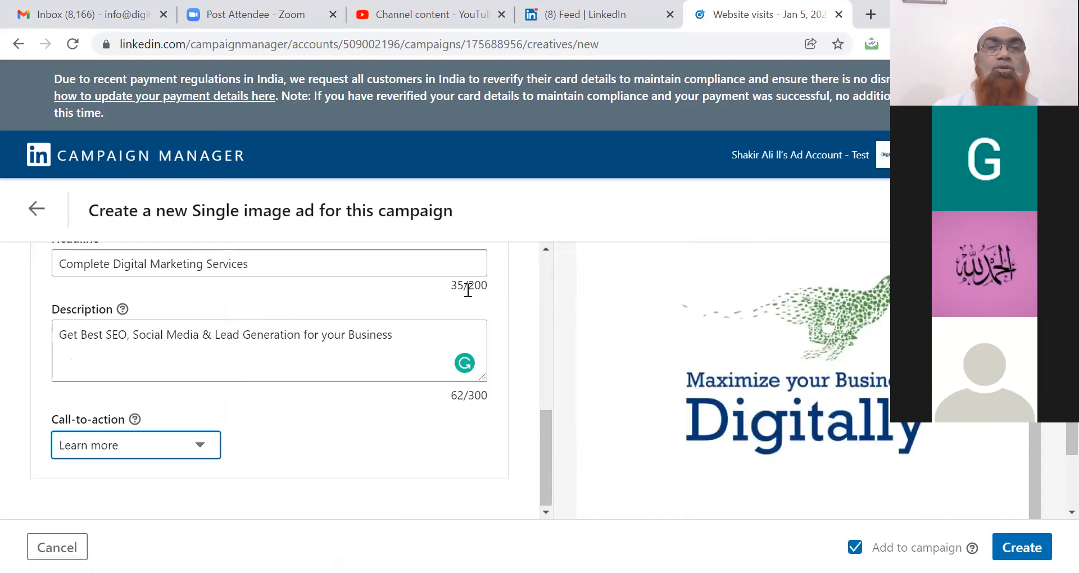
- Extend the headline with " | SEO - Social Media Marketing - Lead Generation - Creative Services"
left_click(323, 264)
type("Services")
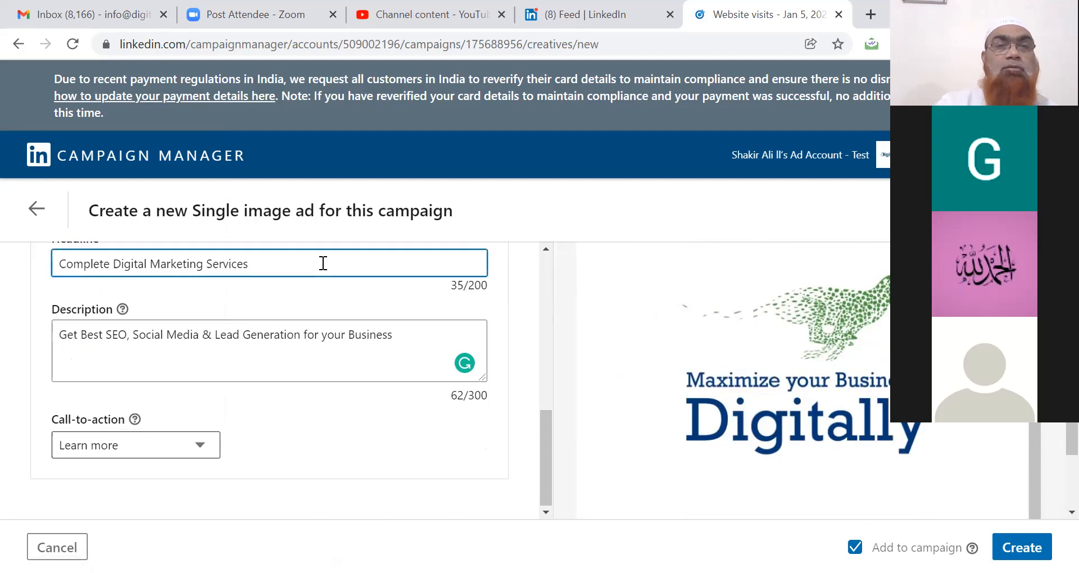
type(" | ")
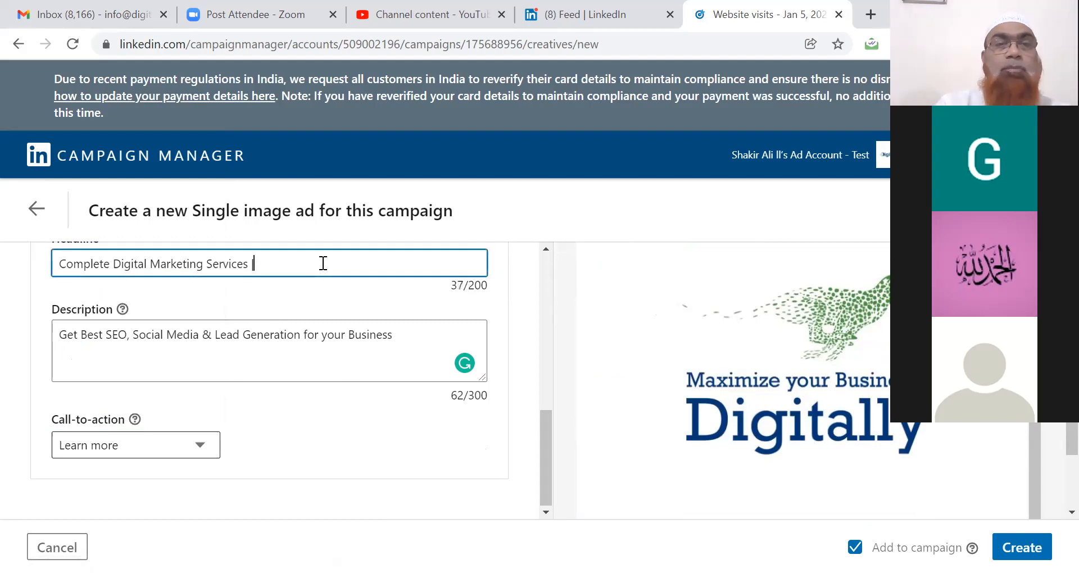
type("SEO")
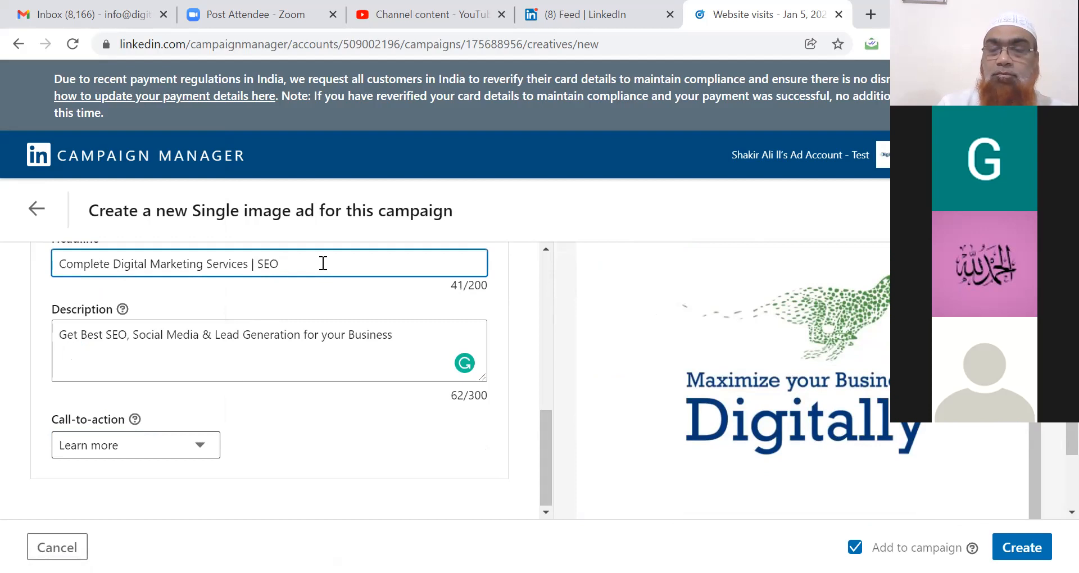
type(" - Social Media")
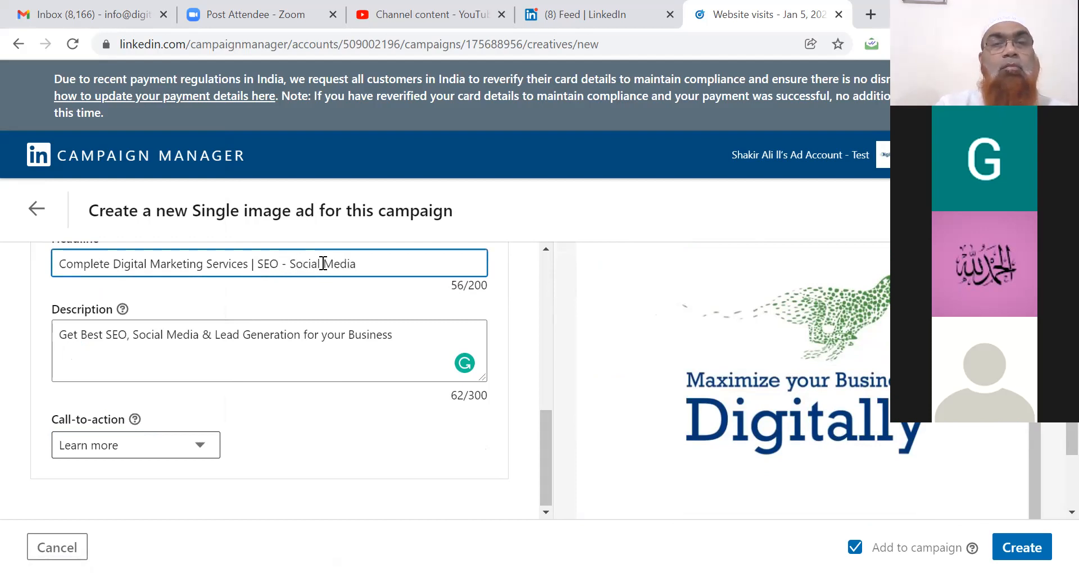
type(" Marke")
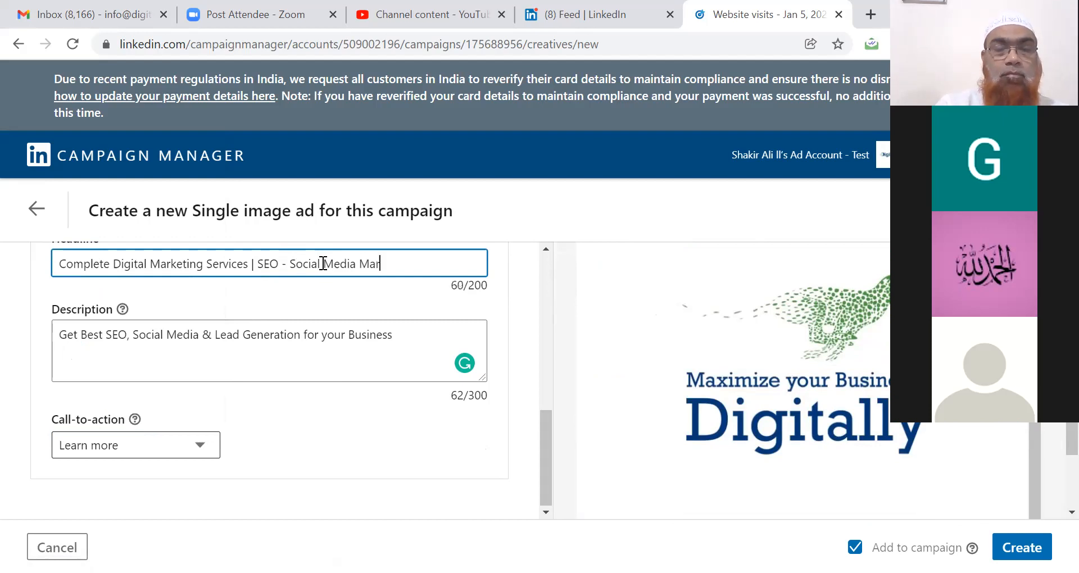
type("ting ")
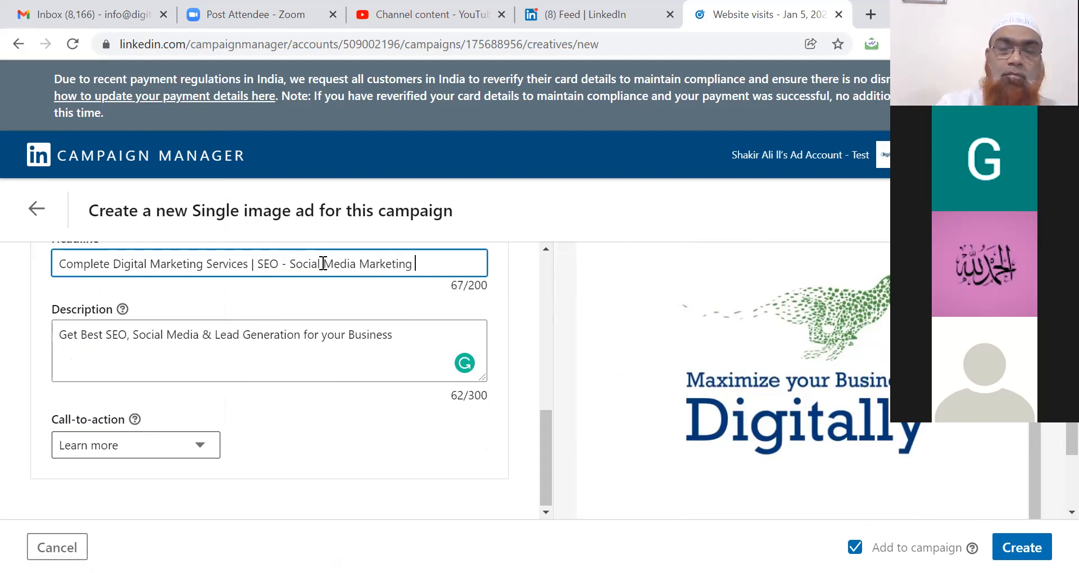
type("- ")
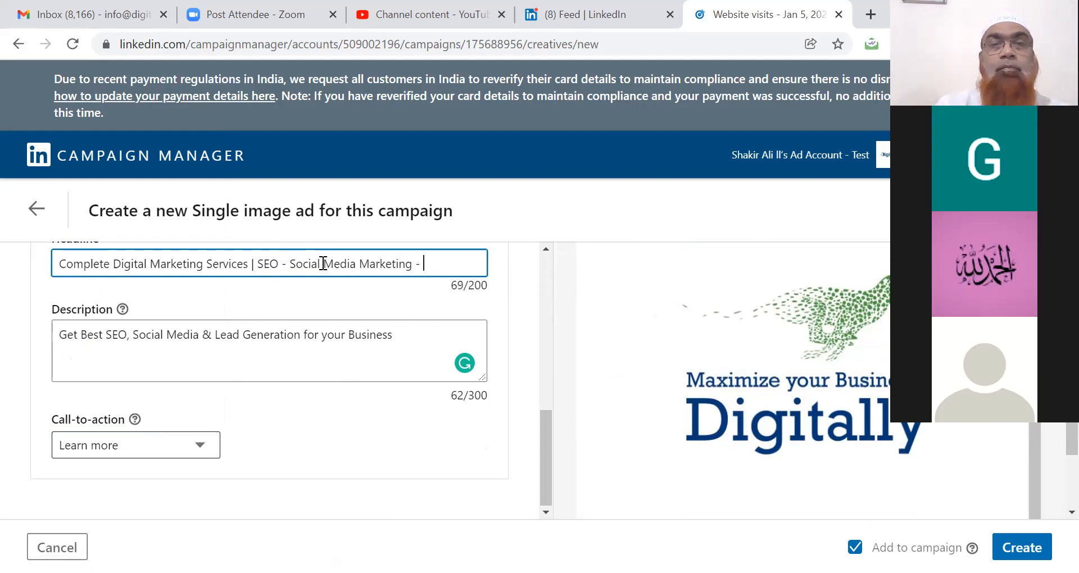
type("Lead Ge")
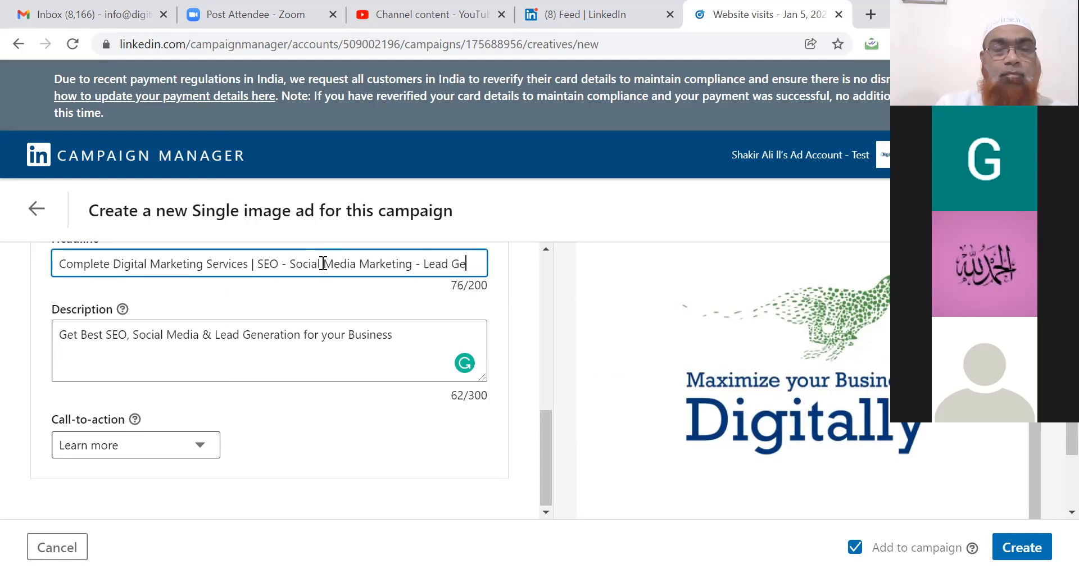
type("neration ")
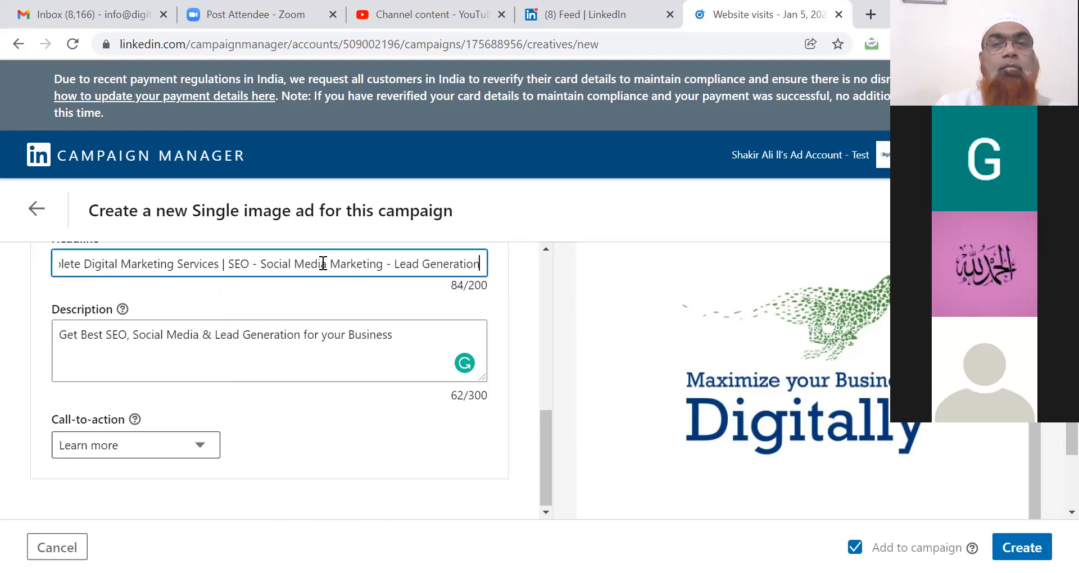
type("- Crea")
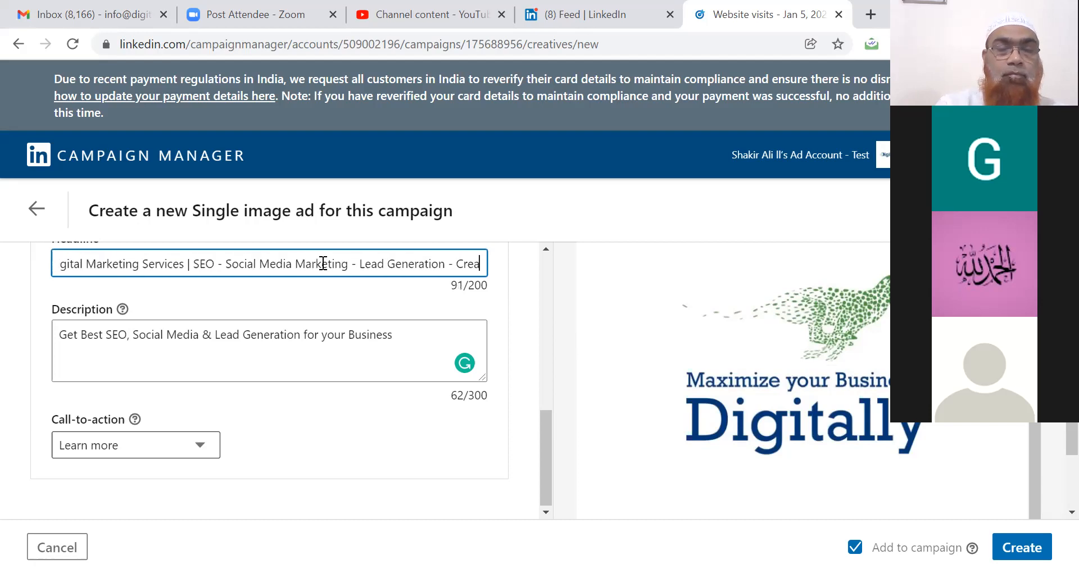
type("tive Se")
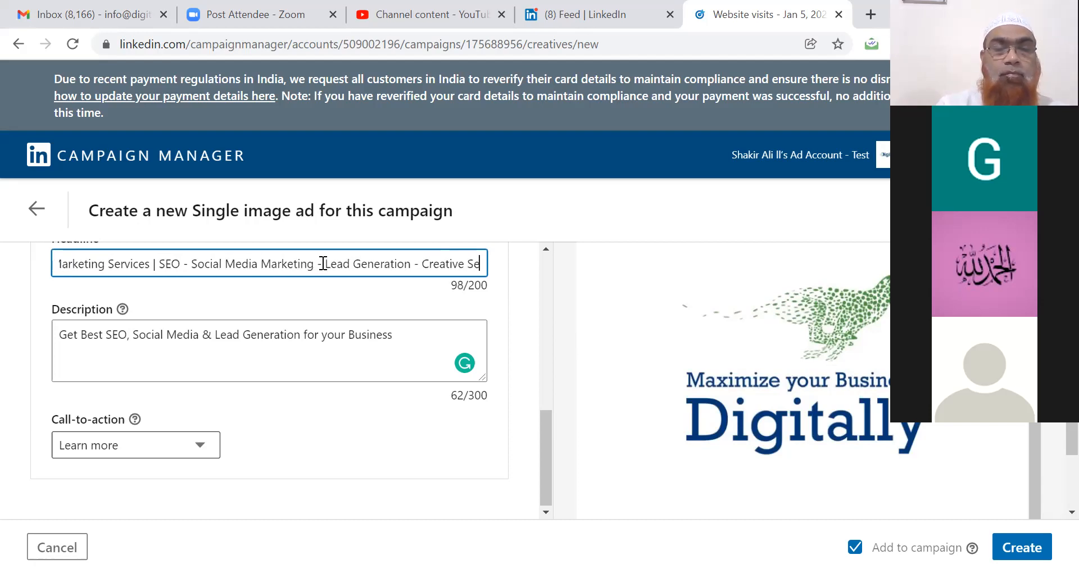
type("rvices")
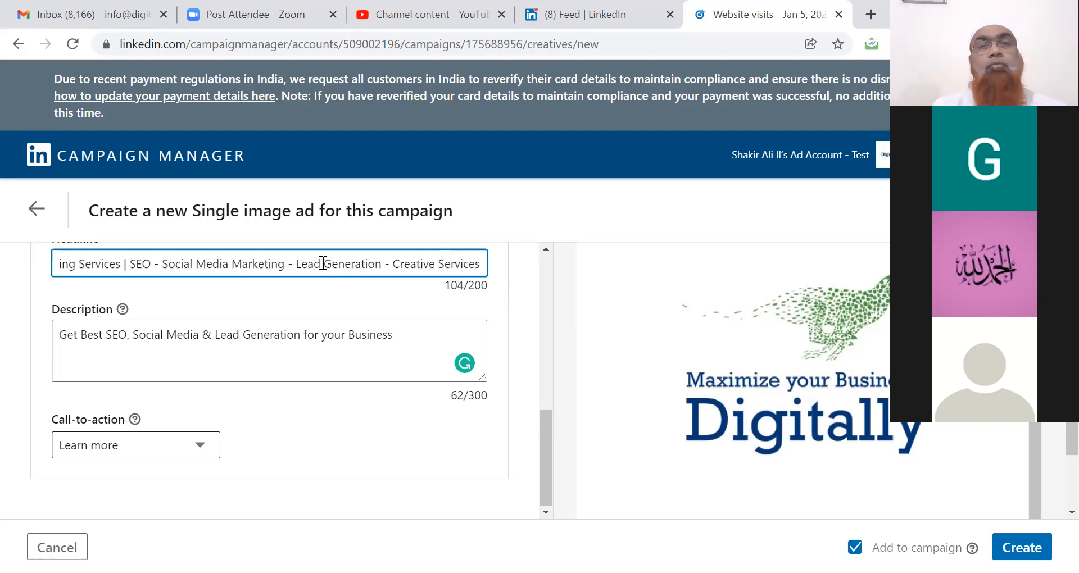
- Check the extended headline in the preview and create the single image ad in the campaign
left_click_drag(1072, 438, 1072, 470)
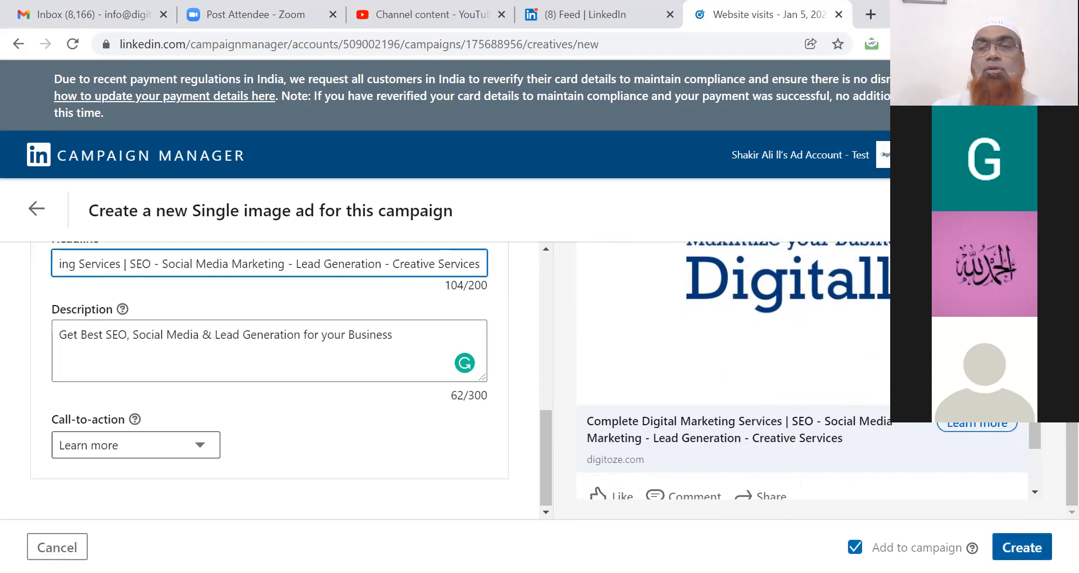
left_click(1022, 548)
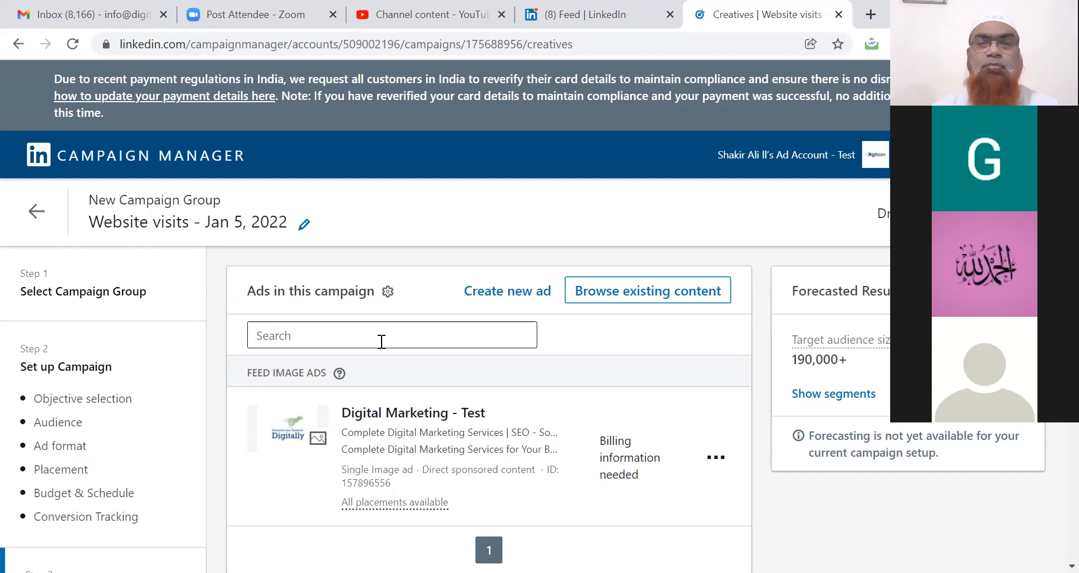
- Return to the accounts list, open the Boost_Causometrix_Jul 17, 2021 account and display the performance chart for its campaign groups
left_click(123, 165)
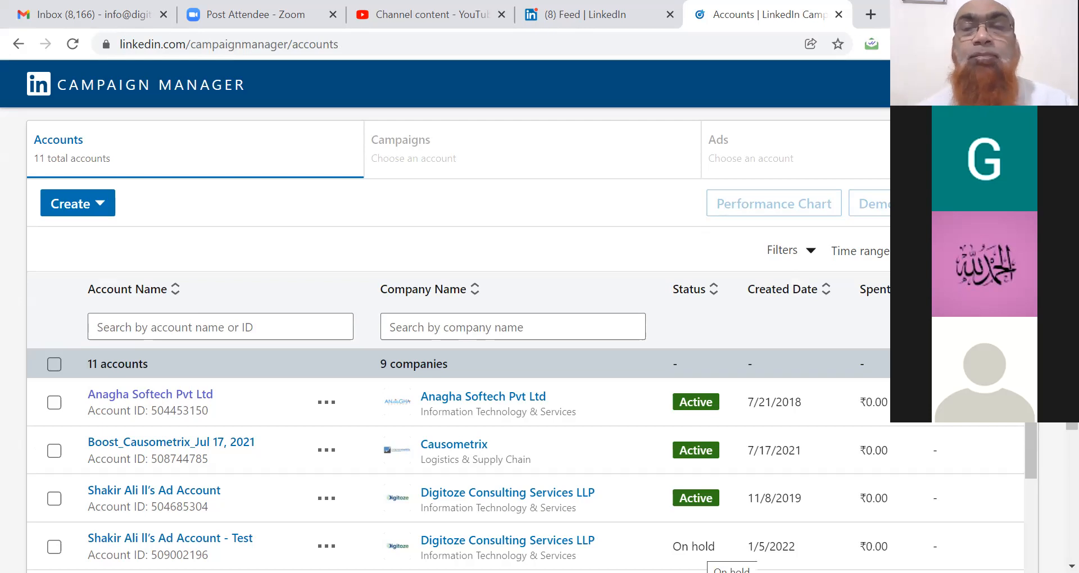
left_click(177, 444)
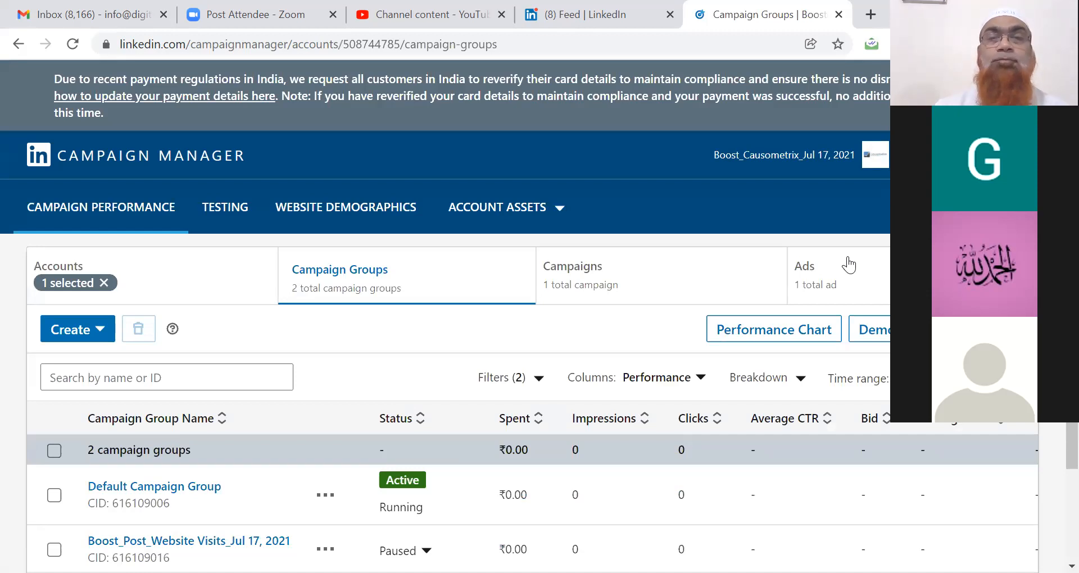
left_click(770, 332)
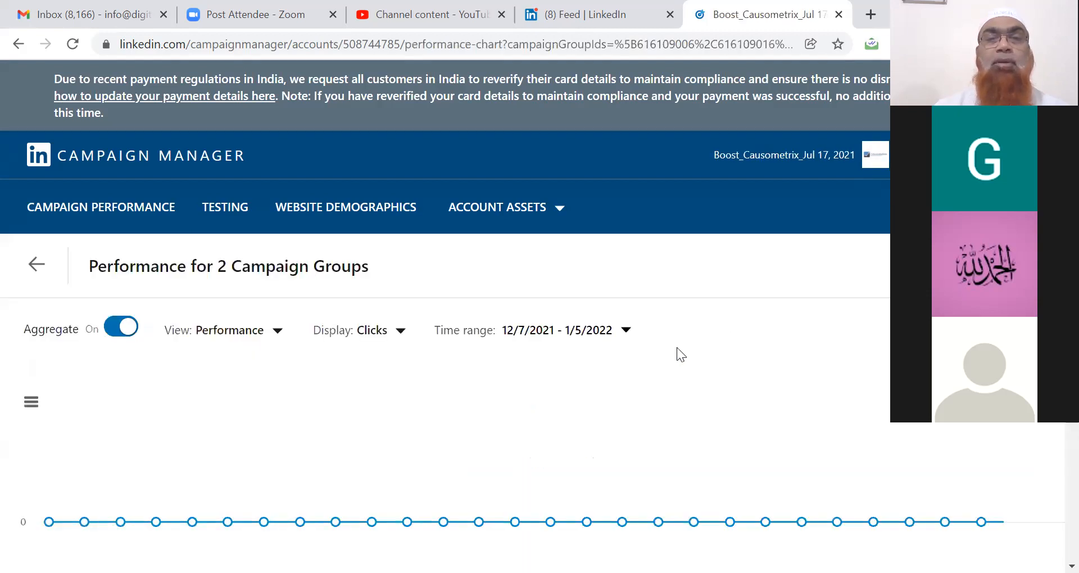
- Set the performance chart's time range to All time and examine the clicks trend
left_click(624, 332)
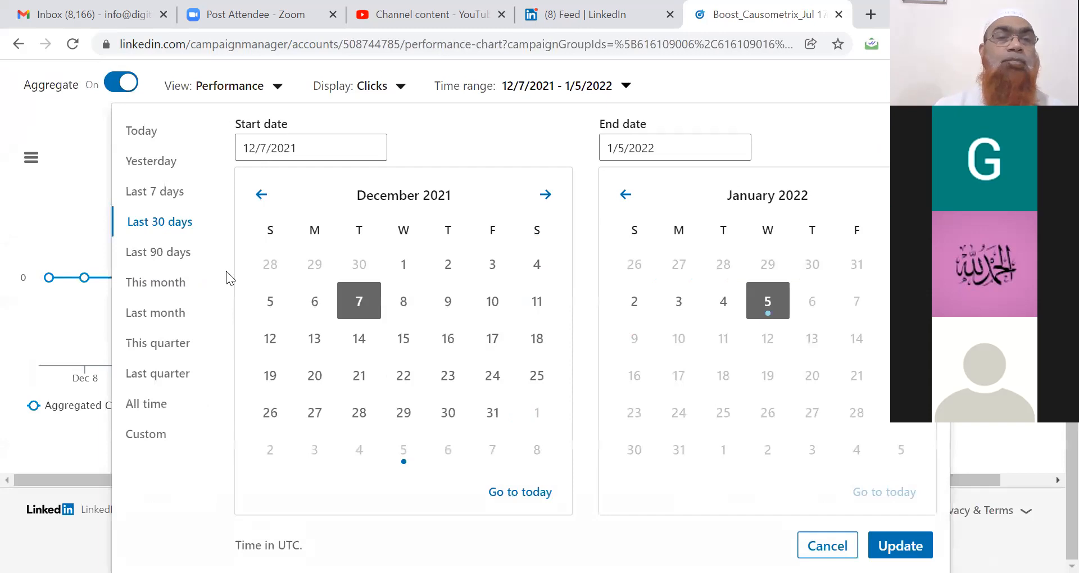
left_click(150, 399)
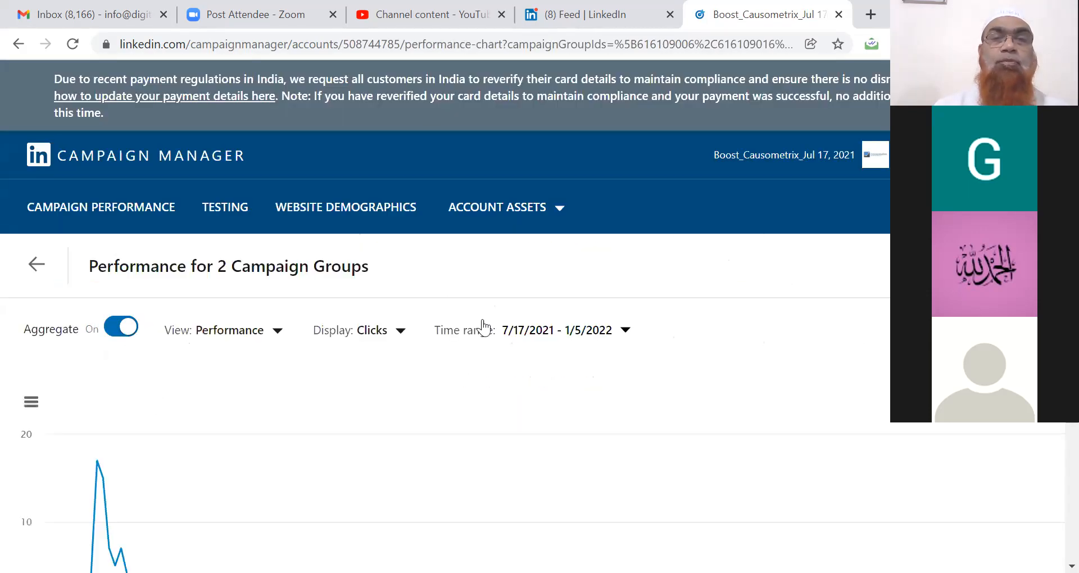
scroll(450, 338, "down", 4)
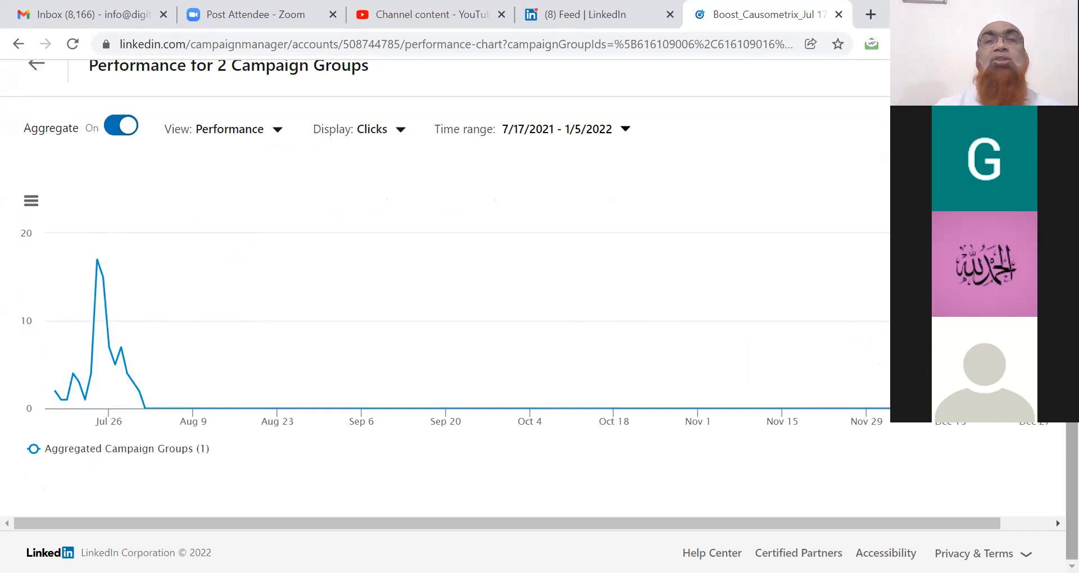
right_click(799, 281)
scroll(799, 281, "up", 3)
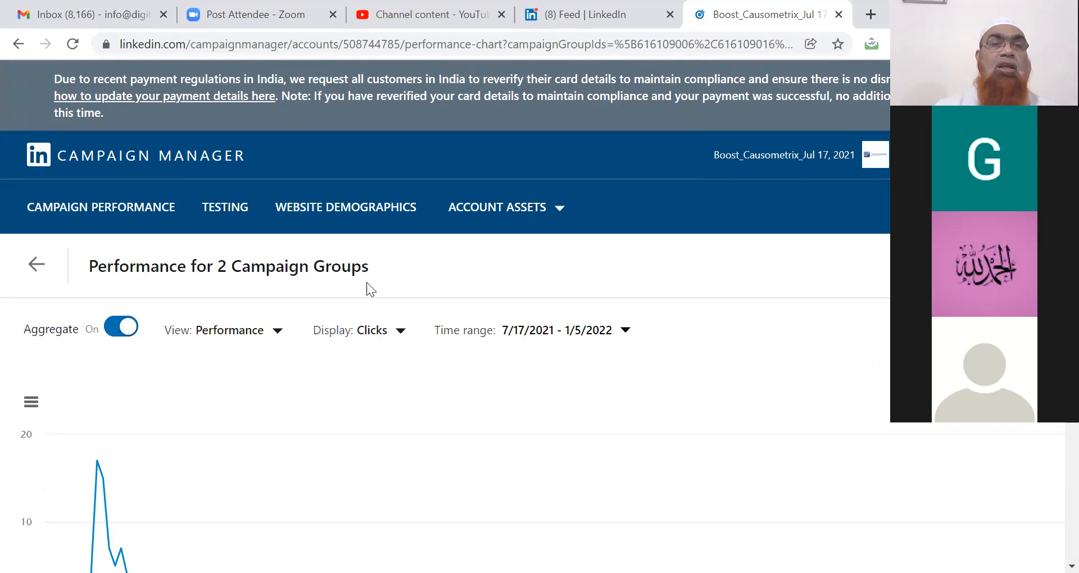
- Switch the report view to Demographics and examine impressions and clicks across all job functions
left_click(277, 334)
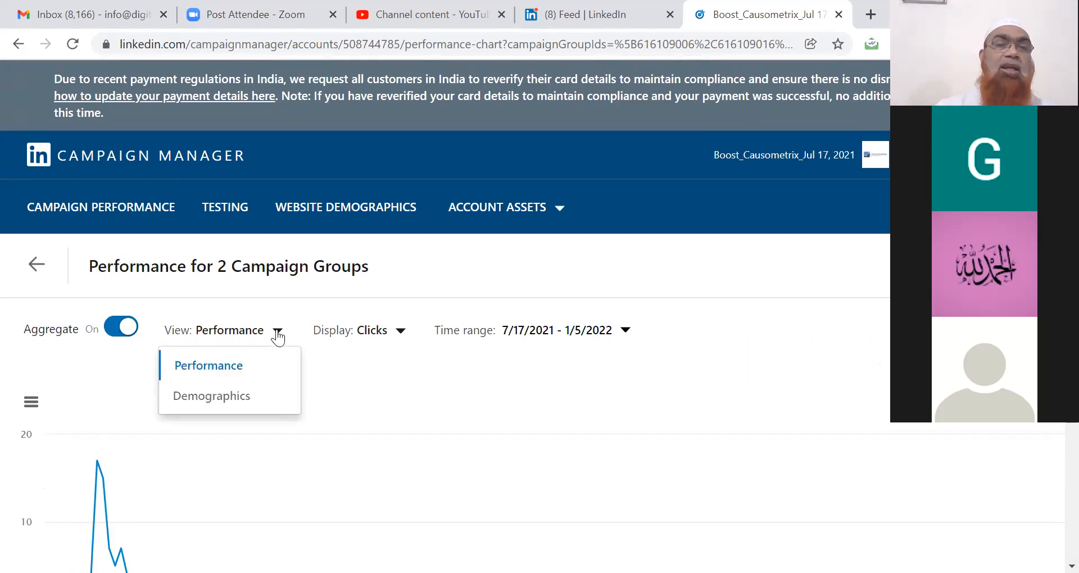
left_click(236, 396)
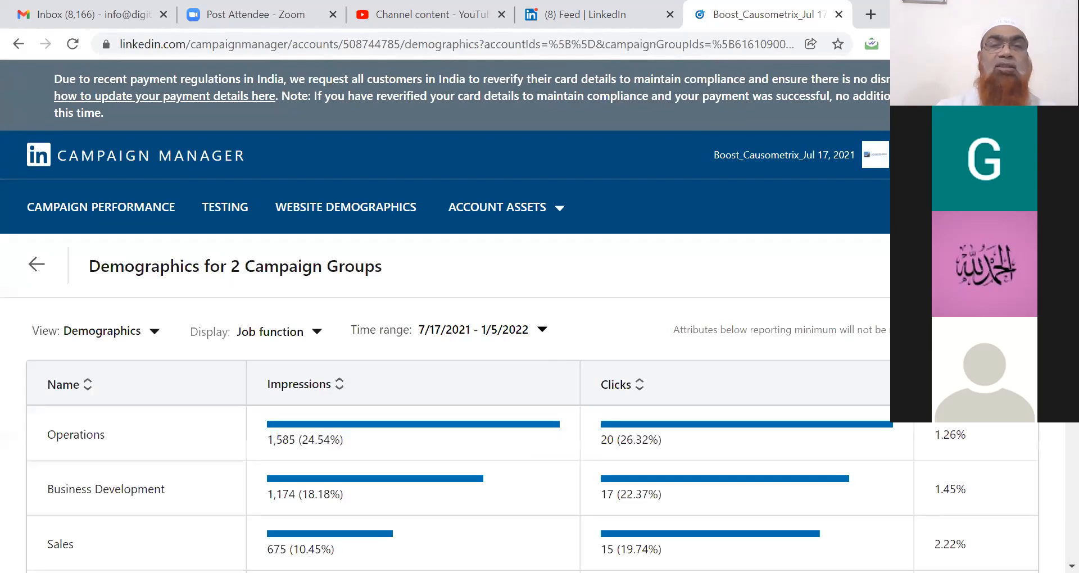
scroll(445, 315, "down", 4)
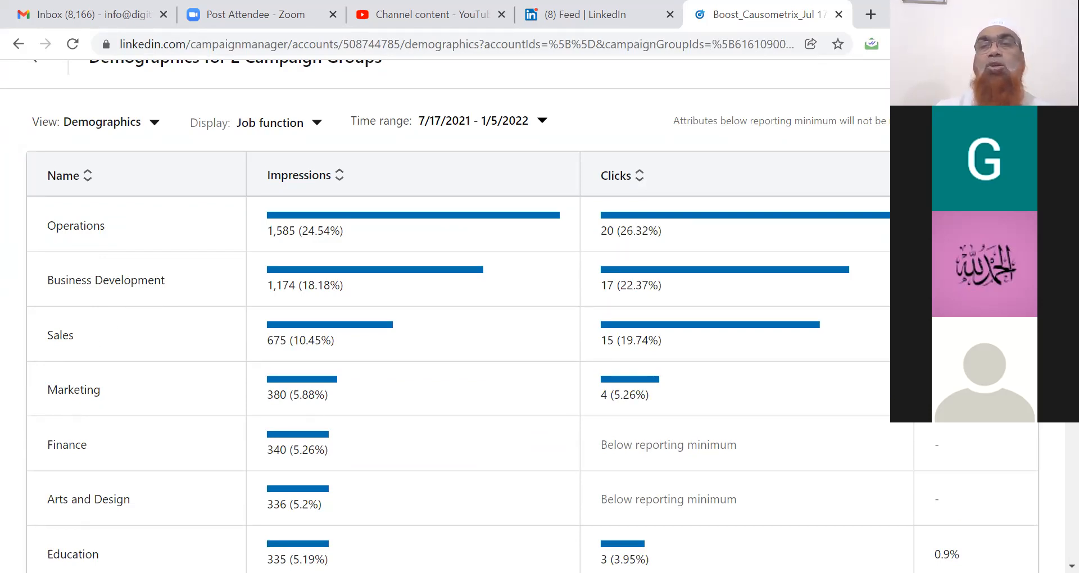
scroll(459, 315, "down", 9)
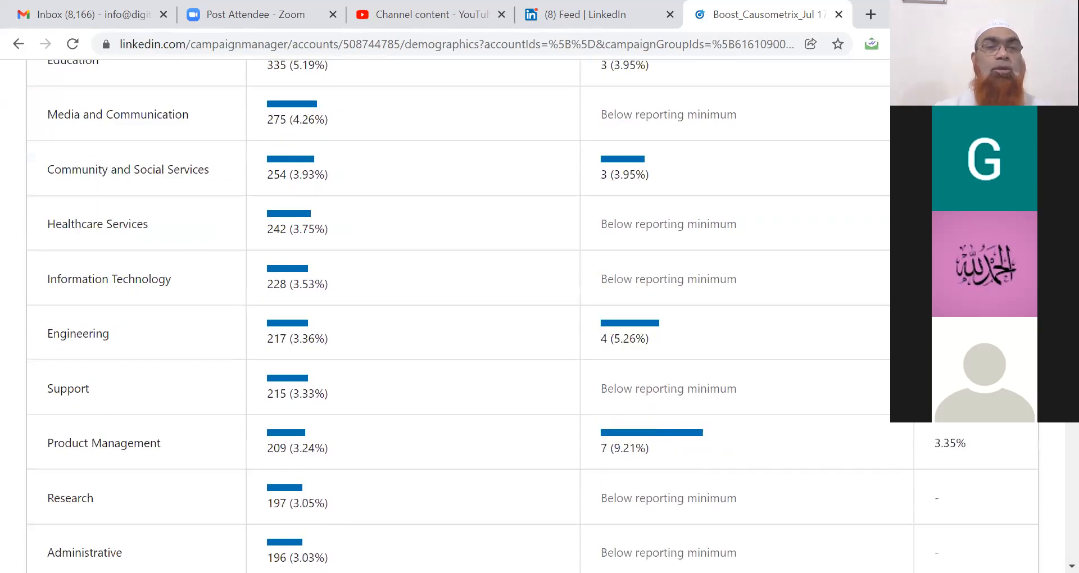
scroll(1052, 431, "down", 9)
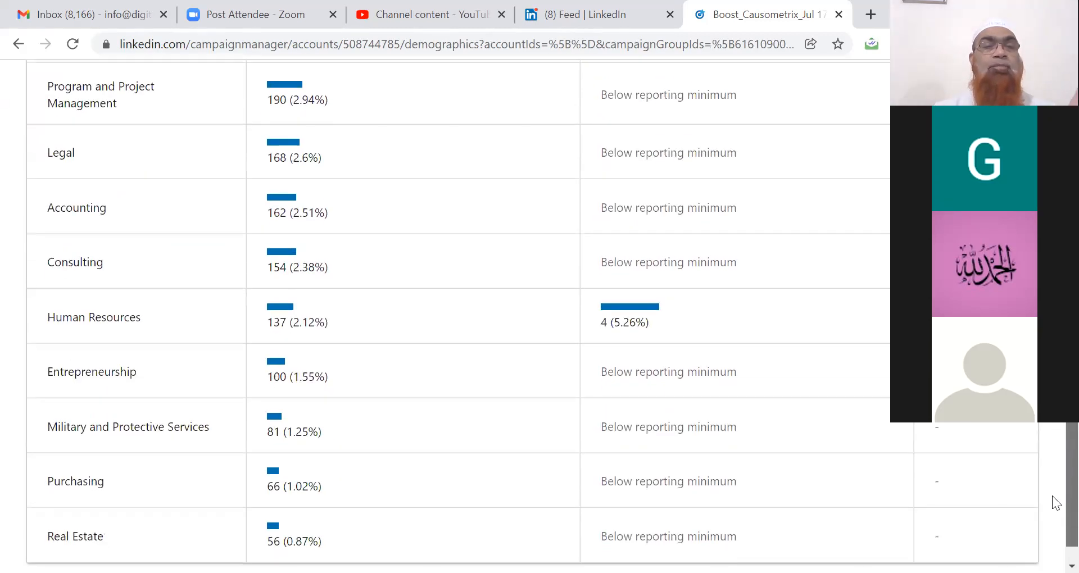
scroll(1054, 502, "down", 2)
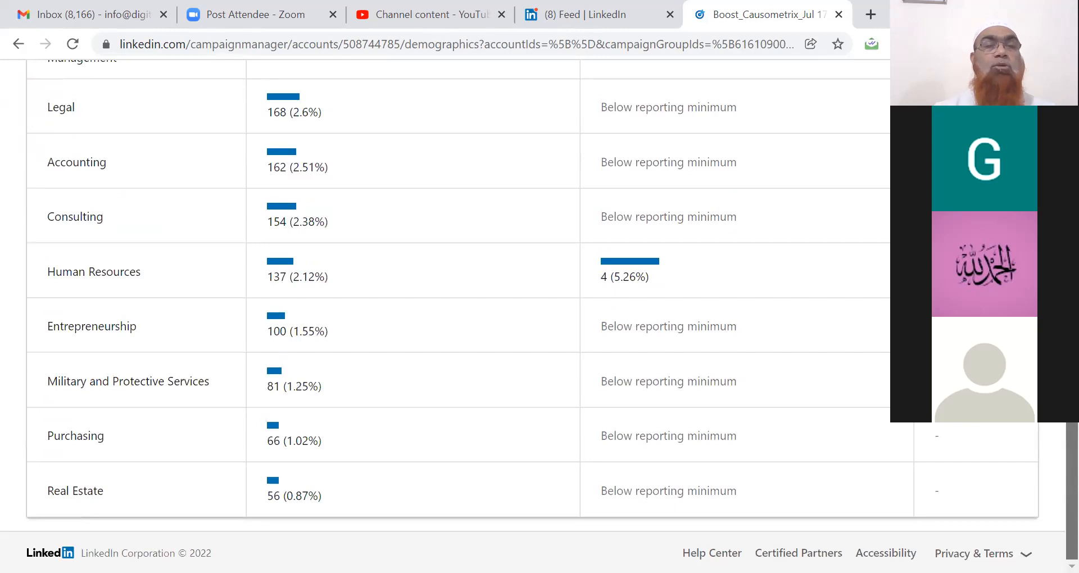
scroll(1056, 498, "up", 20)
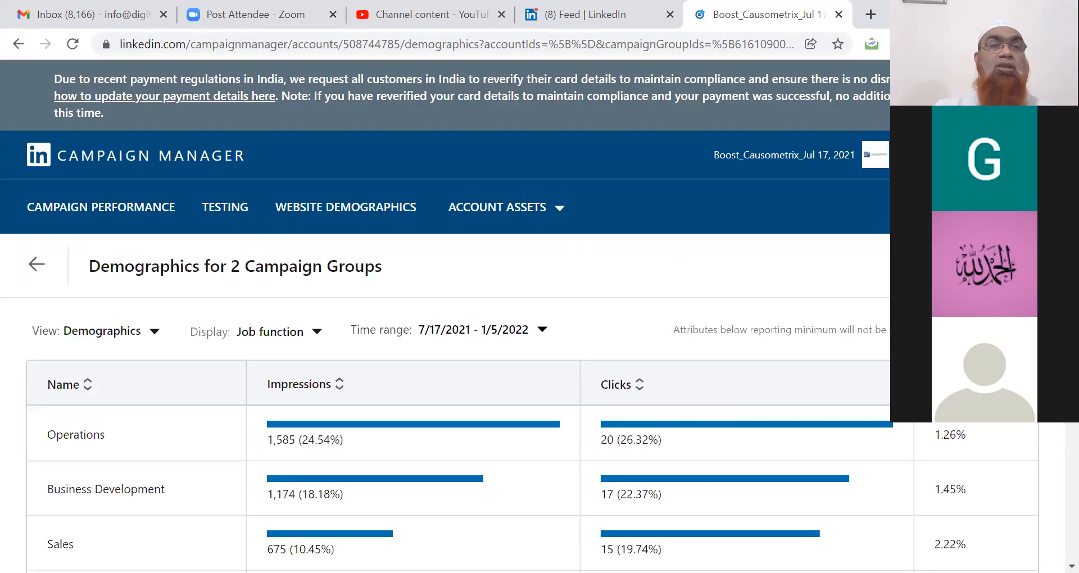
- Display the demographics by Job title and examine impressions and clicks through the whole list
left_click(318, 335)
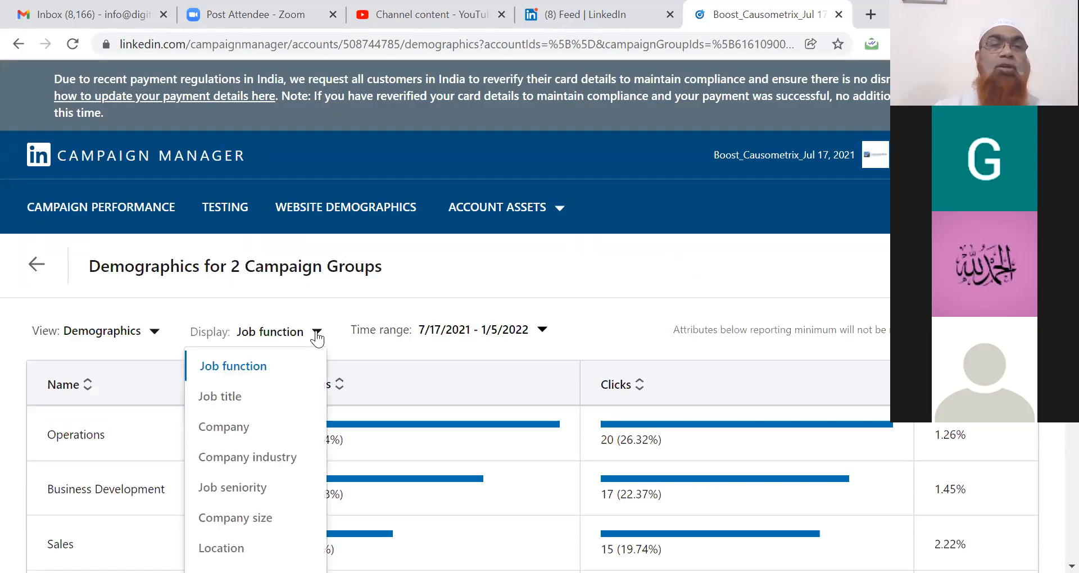
left_click(156, 337)
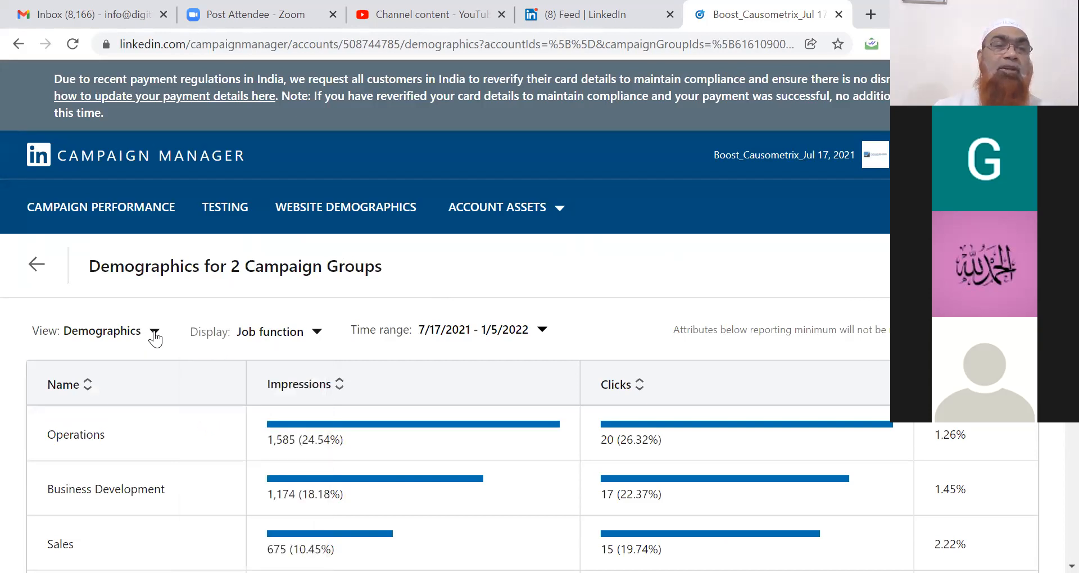
left_click(155, 337)
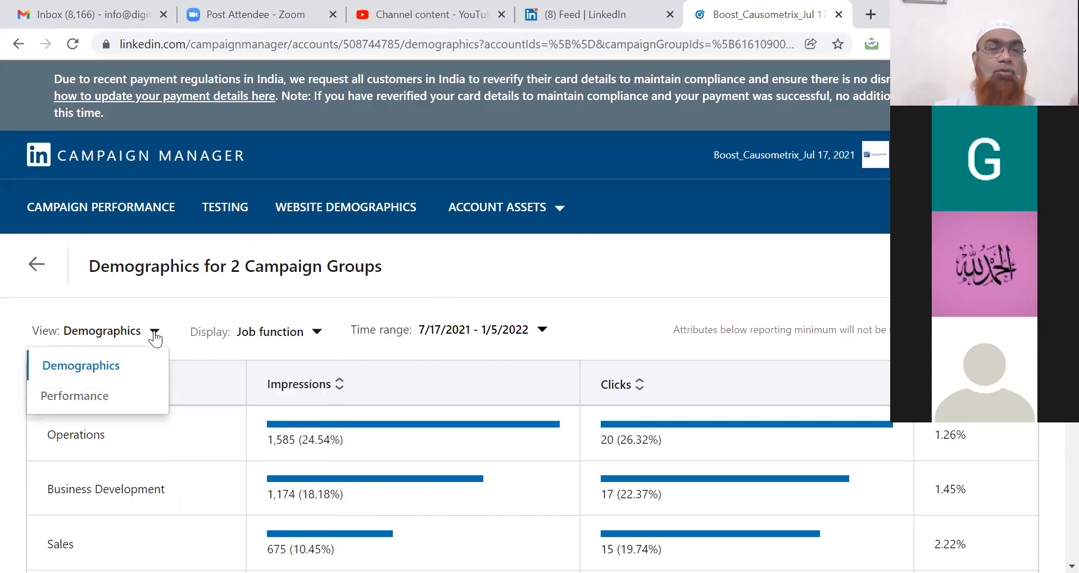
left_click(317, 333)
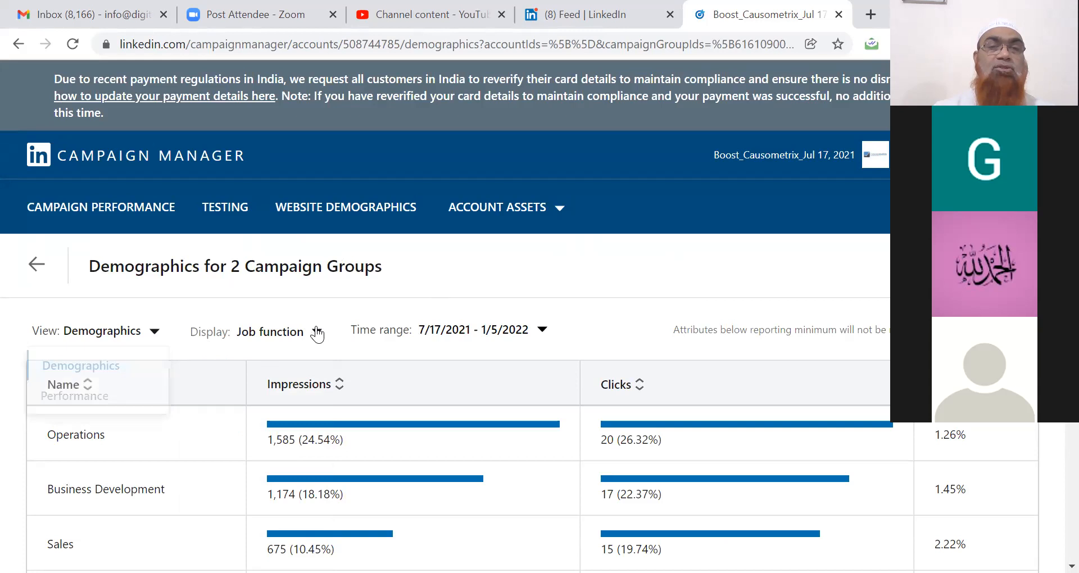
left_click(231, 396)
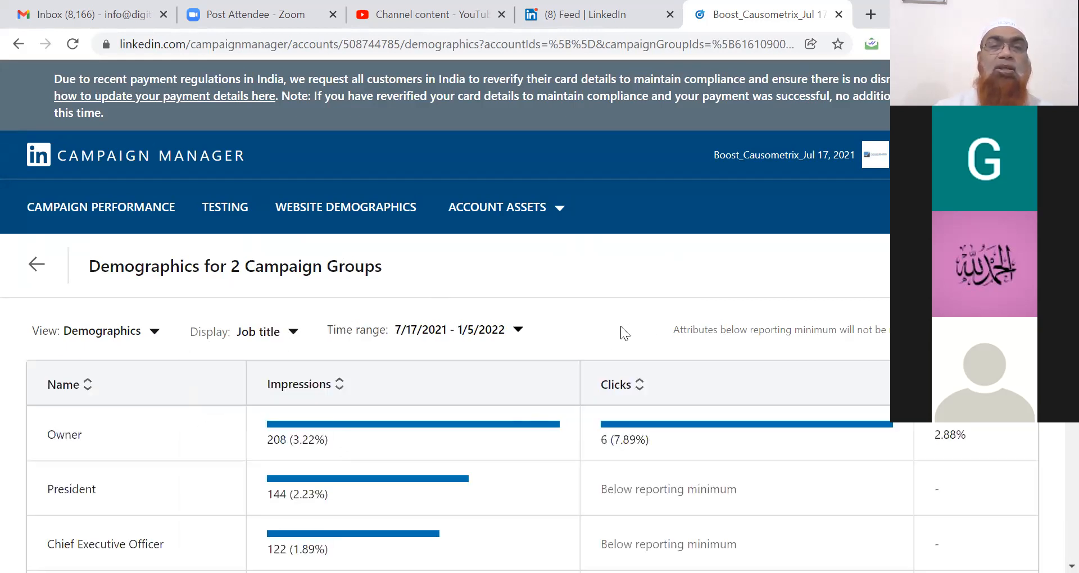
scroll(619, 320, "down", 3)
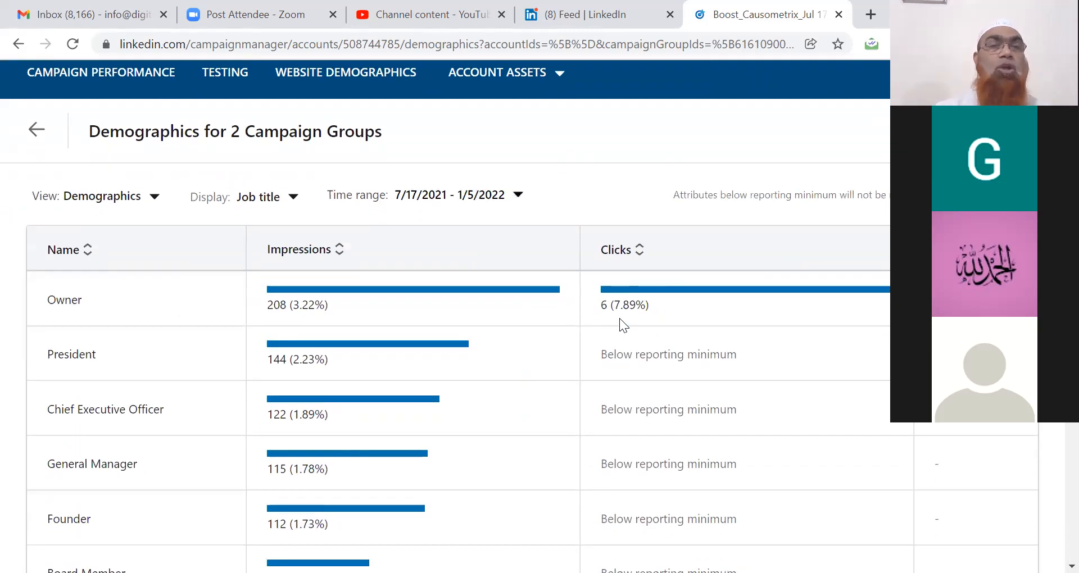
scroll(620, 318, "down", 1)
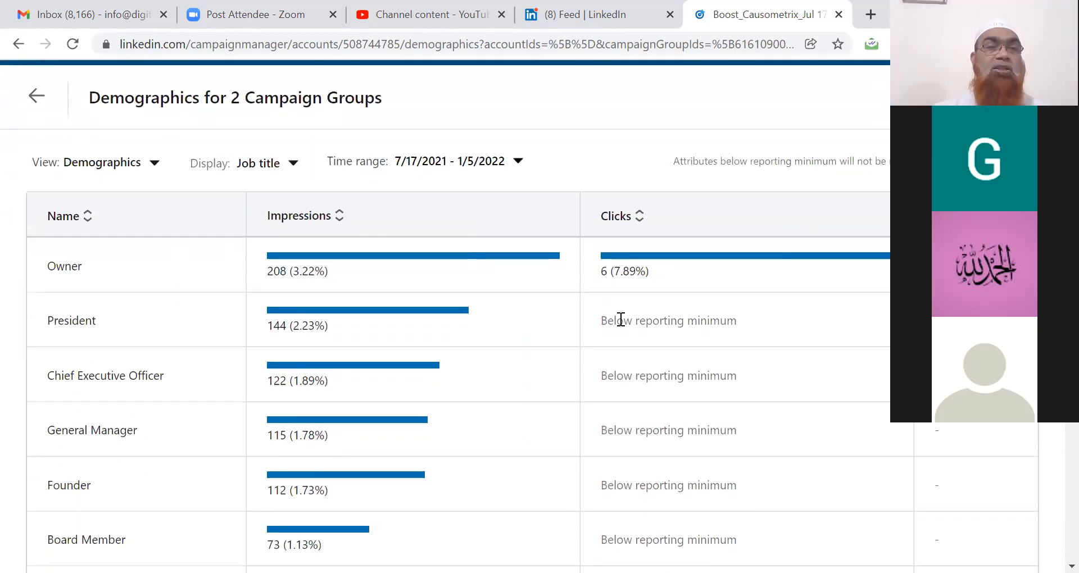
scroll(620, 319, "down", 5)
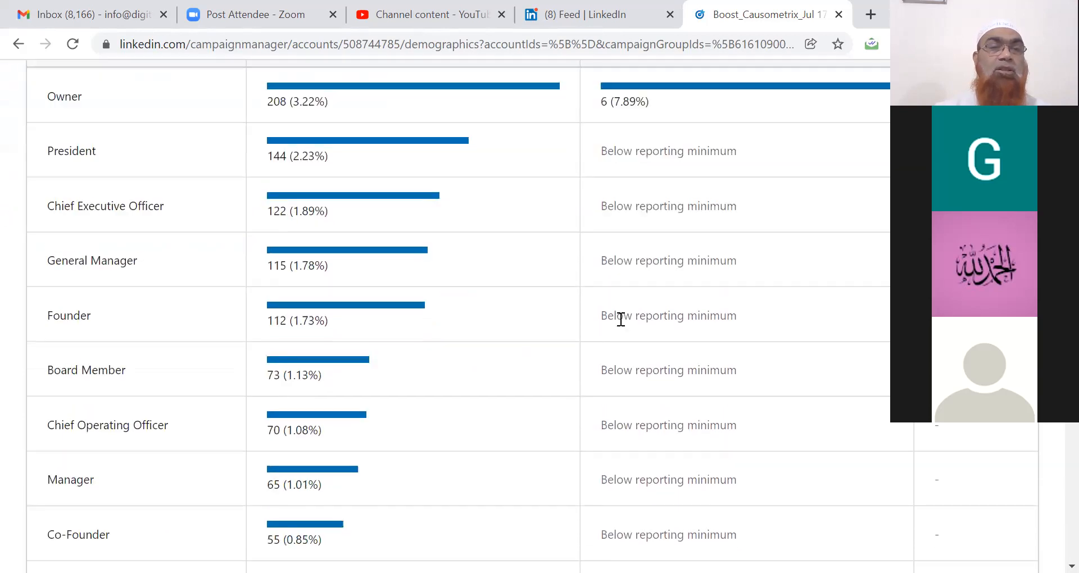
scroll(619, 318, "down", 6)
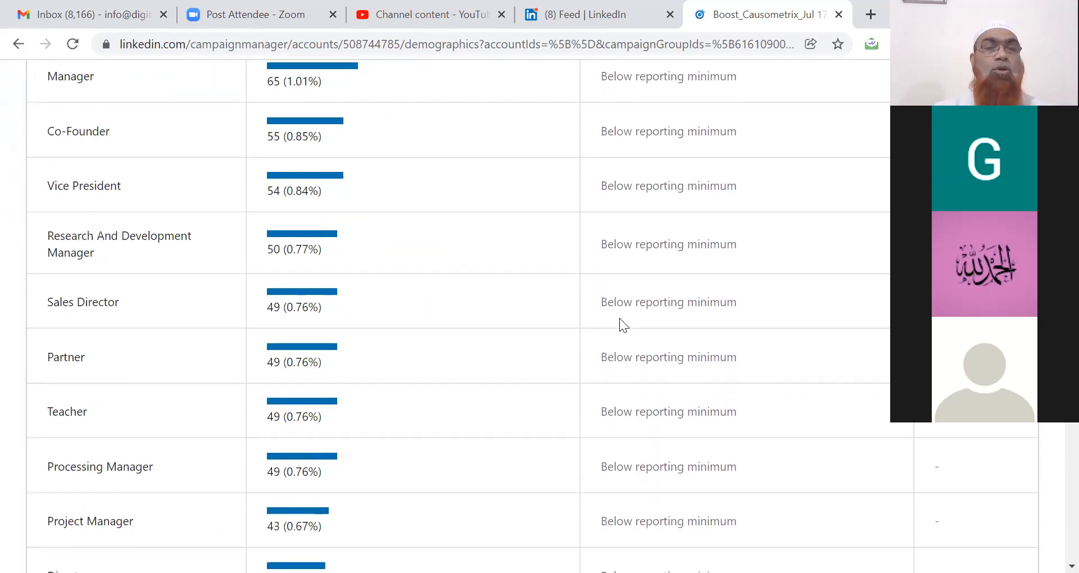
scroll(619, 318, "down", 1)
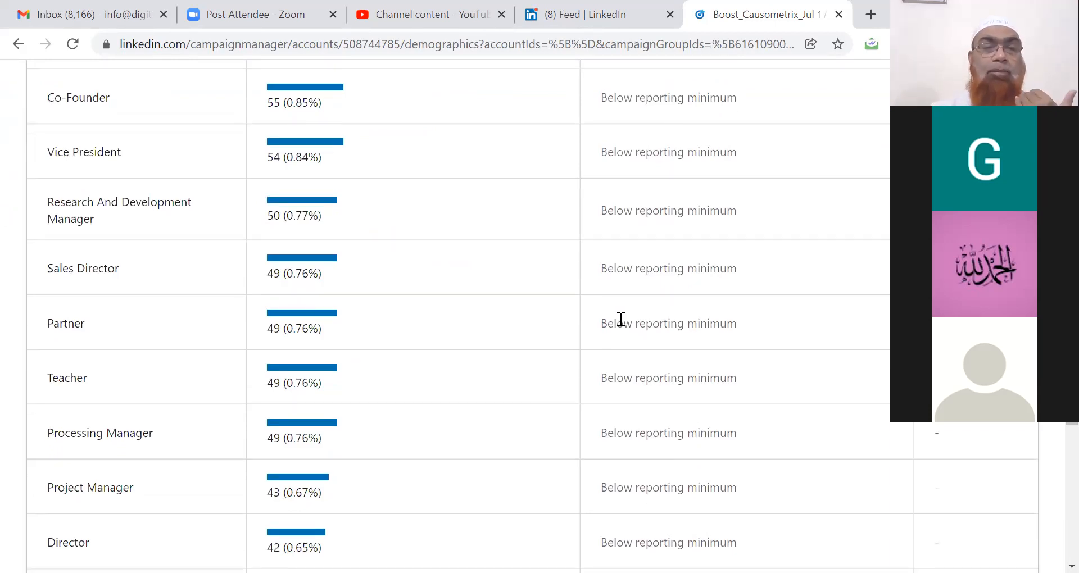
scroll(621, 319, "down", 7)
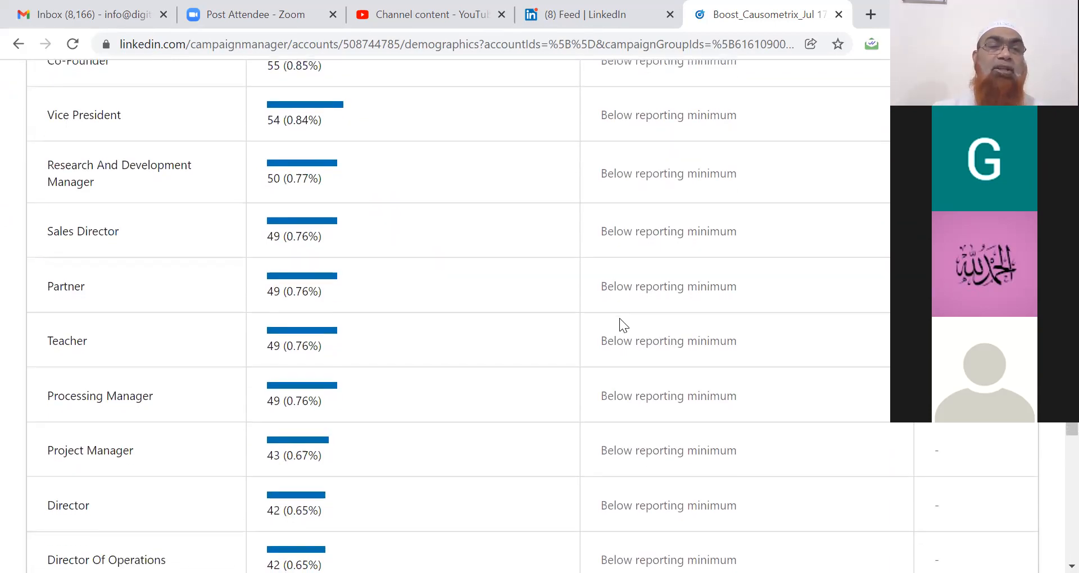
scroll(620, 319, "down", 2)
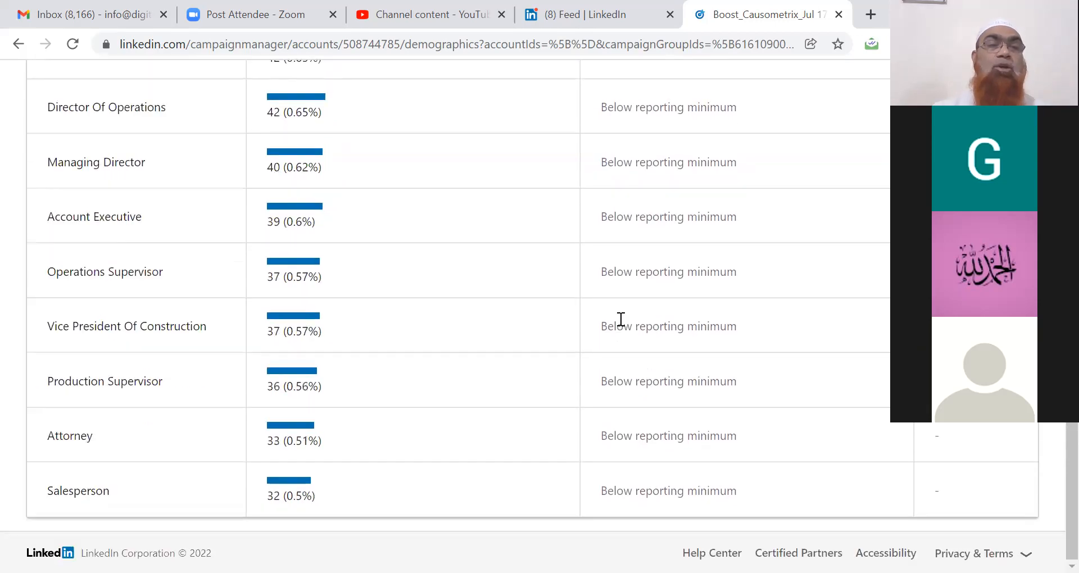
scroll(621, 319, "up", 20)
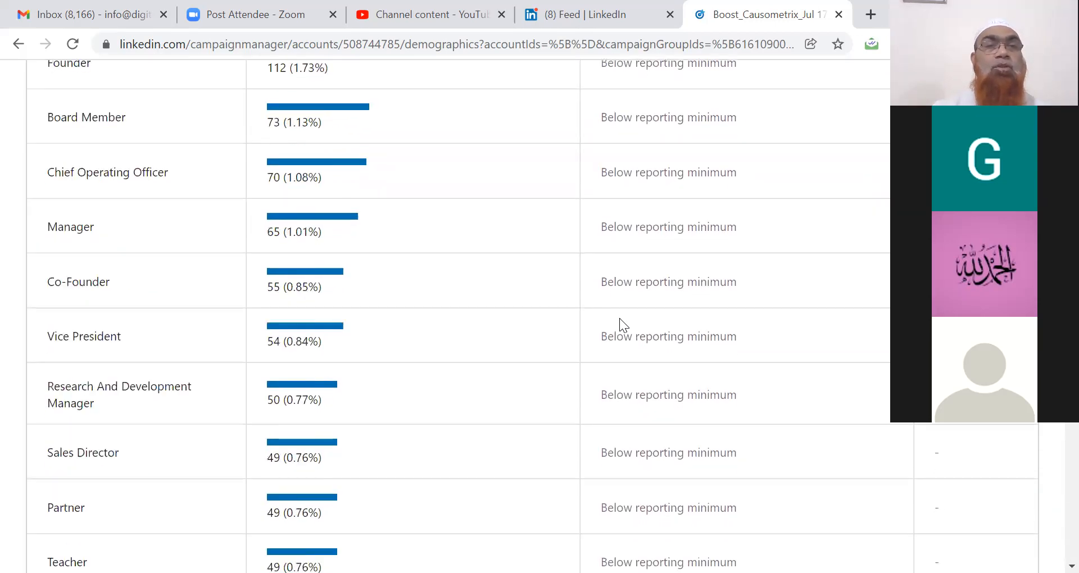
scroll(619, 318, "up", 3)
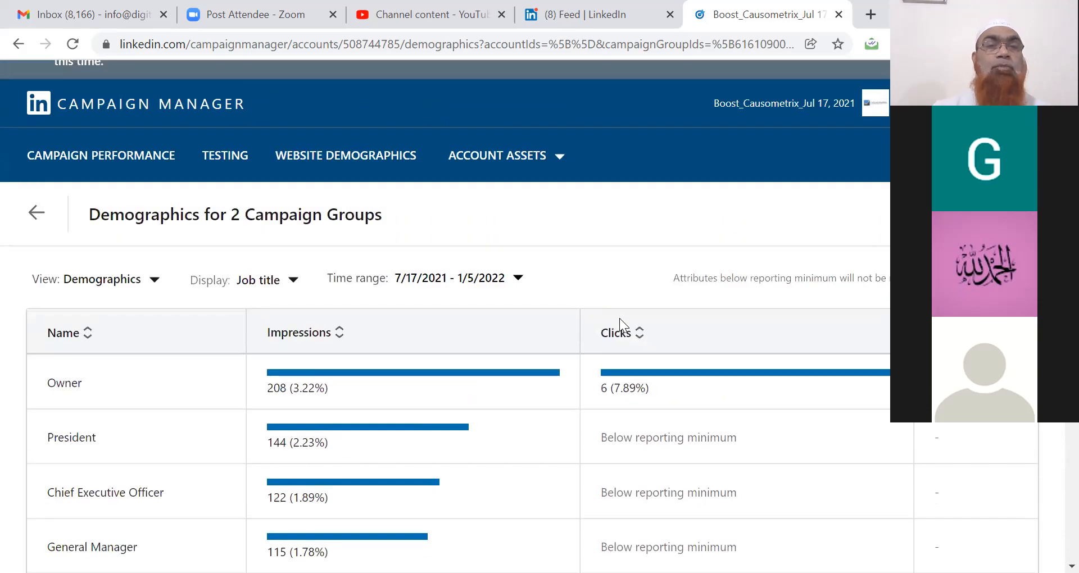
- Display the demographics by Company and examine which companies' members saw and clicked the ads
left_click(294, 283)
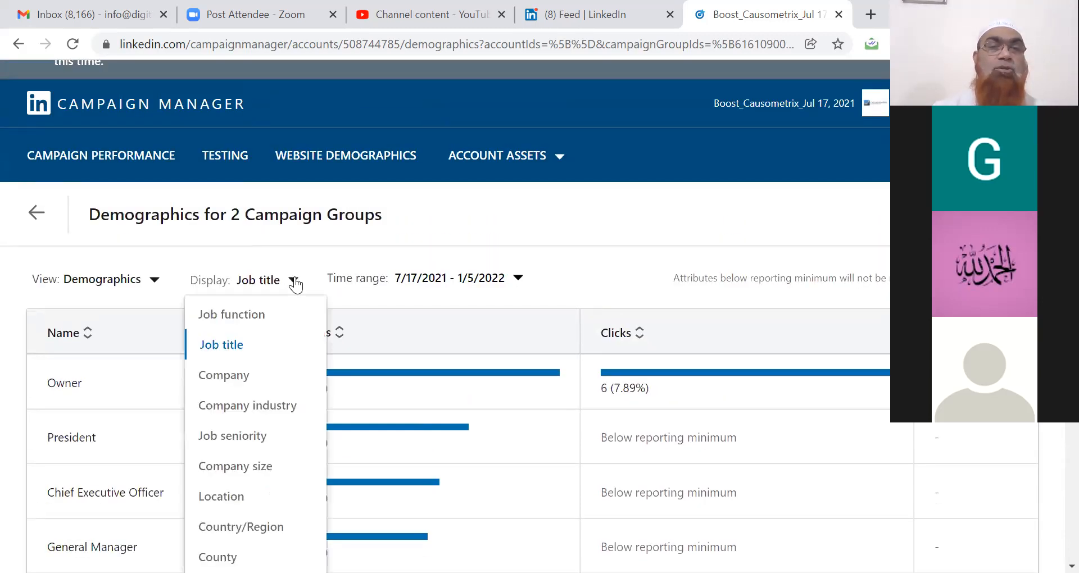
left_click(241, 377)
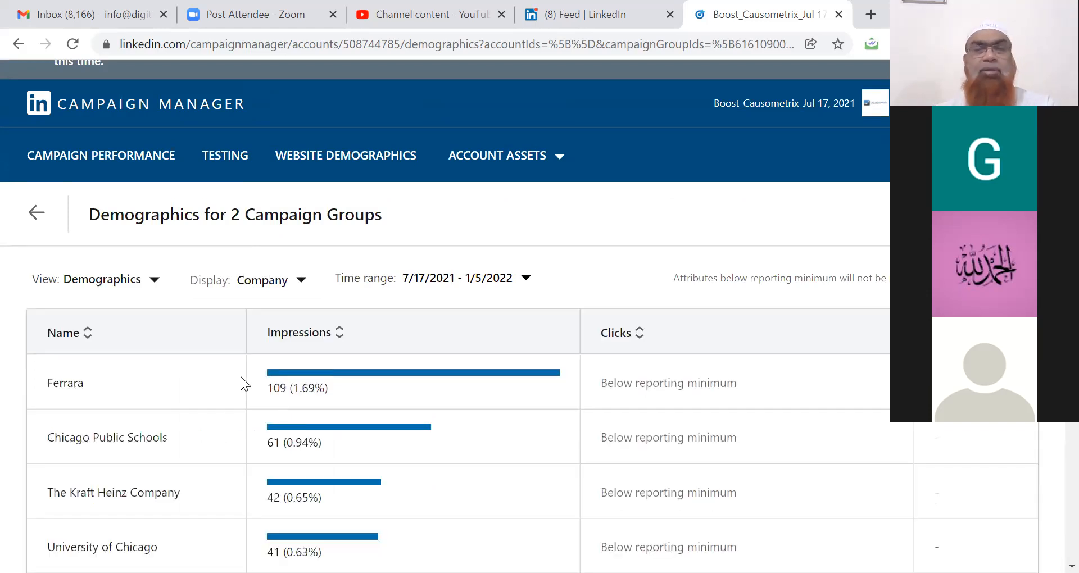
scroll(241, 377, "down", 4)
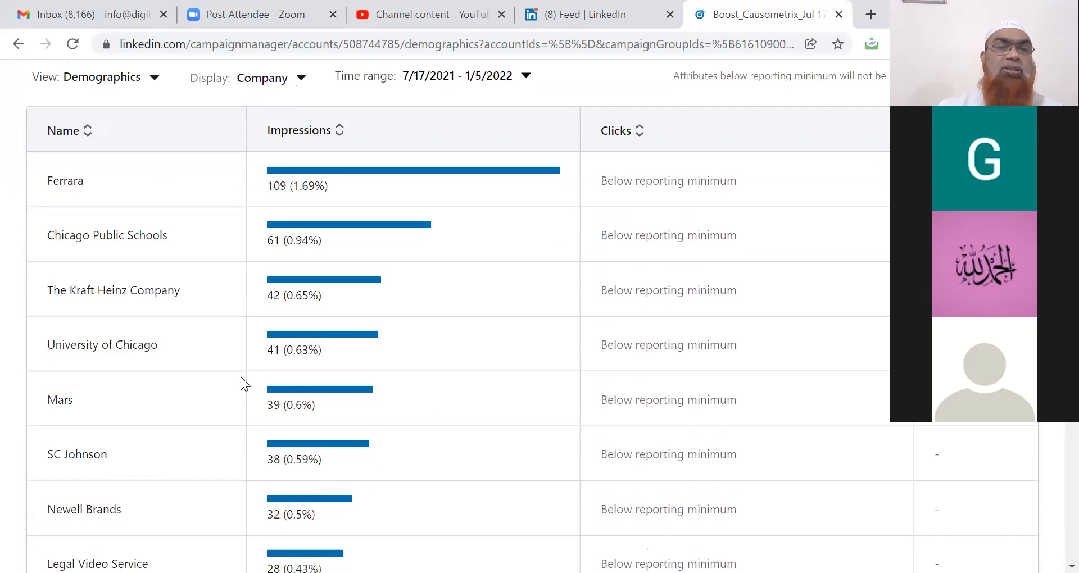
scroll(241, 377, "down", 3)
scroll(241, 377, "down", 5)
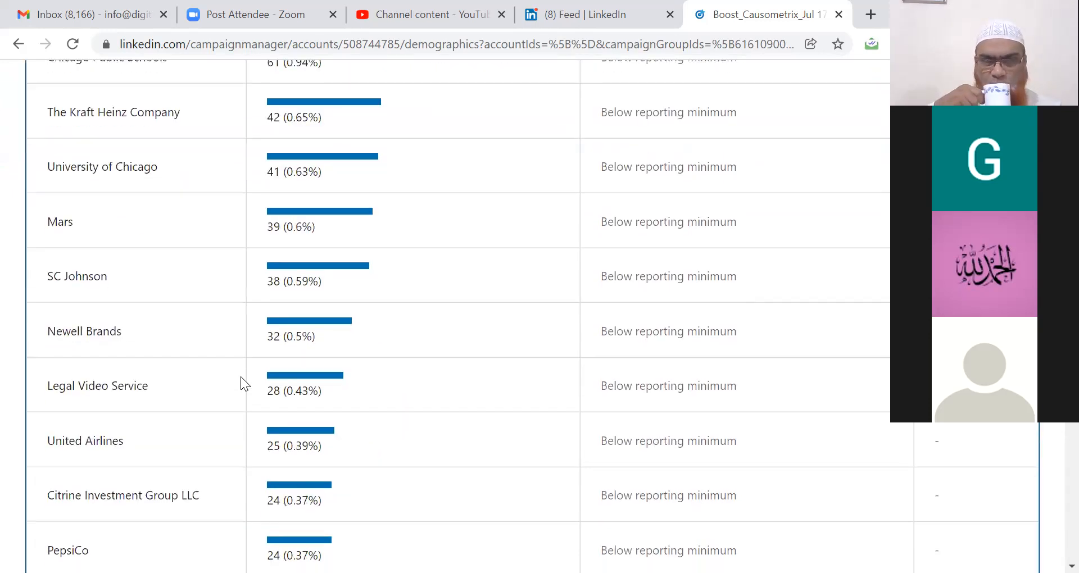
scroll(241, 376, "down", 10)
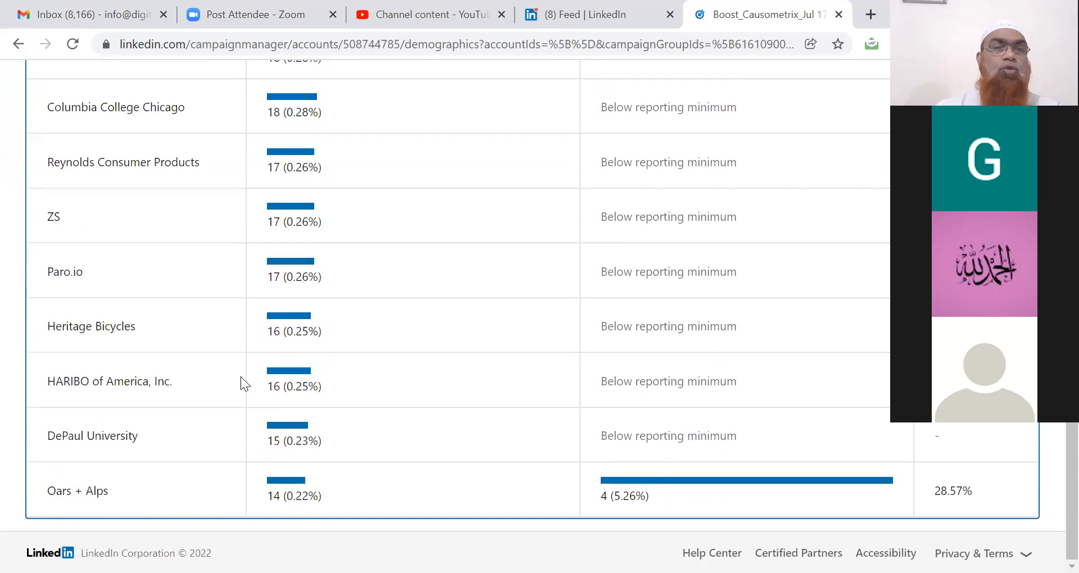
scroll(241, 377, "up", 15)
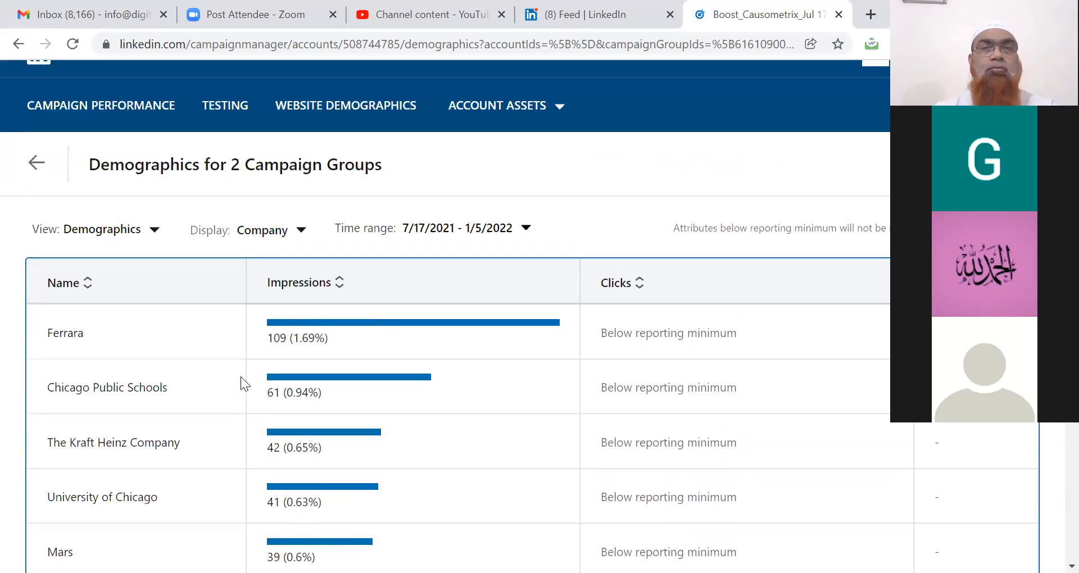
scroll(241, 376, "up", 2)
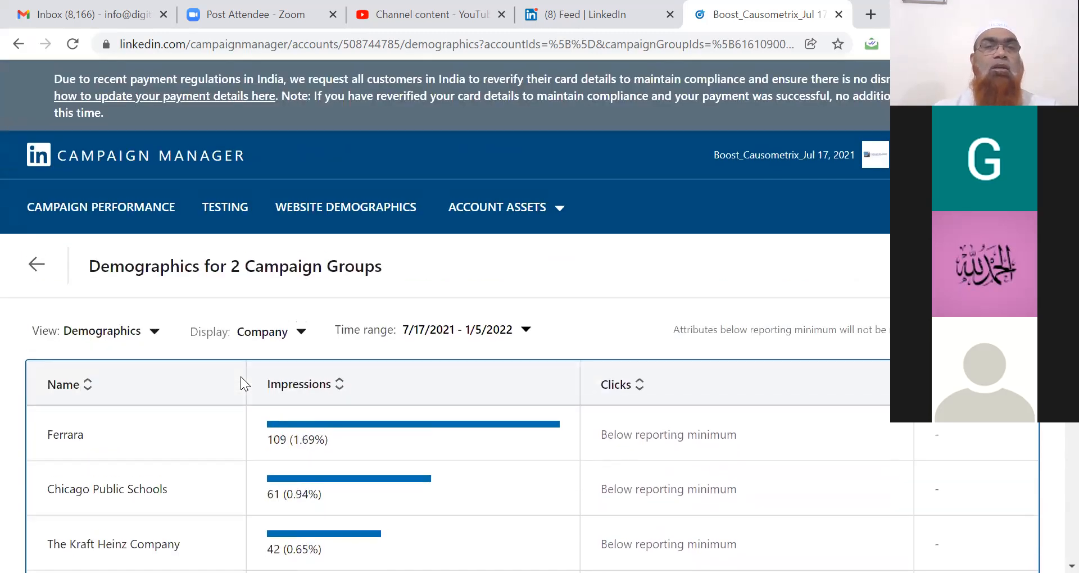
- Display the demographics by Company size and examine impressions and clicks across all employee-count ranges
left_click(300, 333)
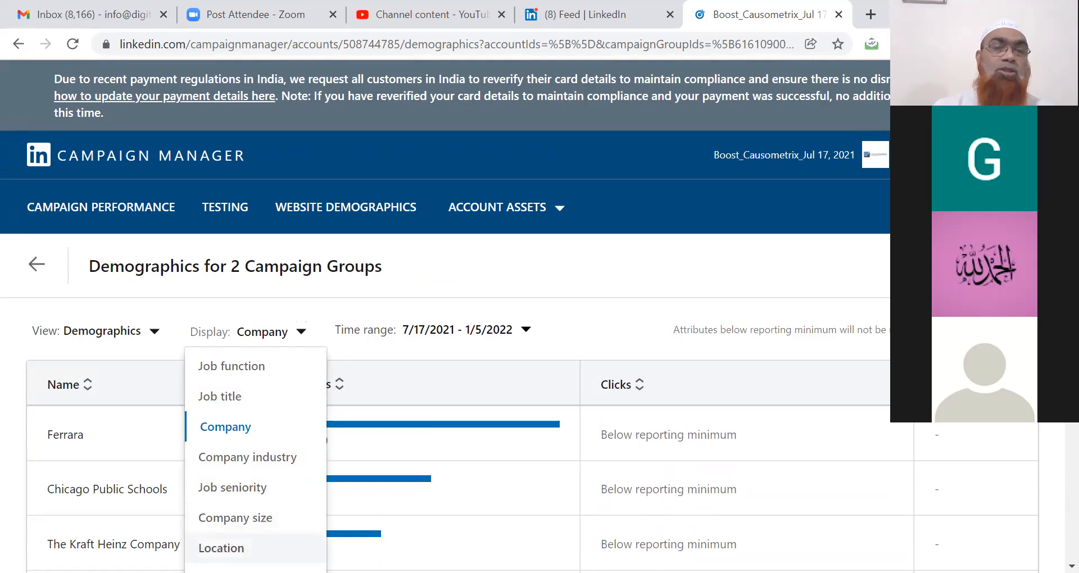
left_click(236, 518)
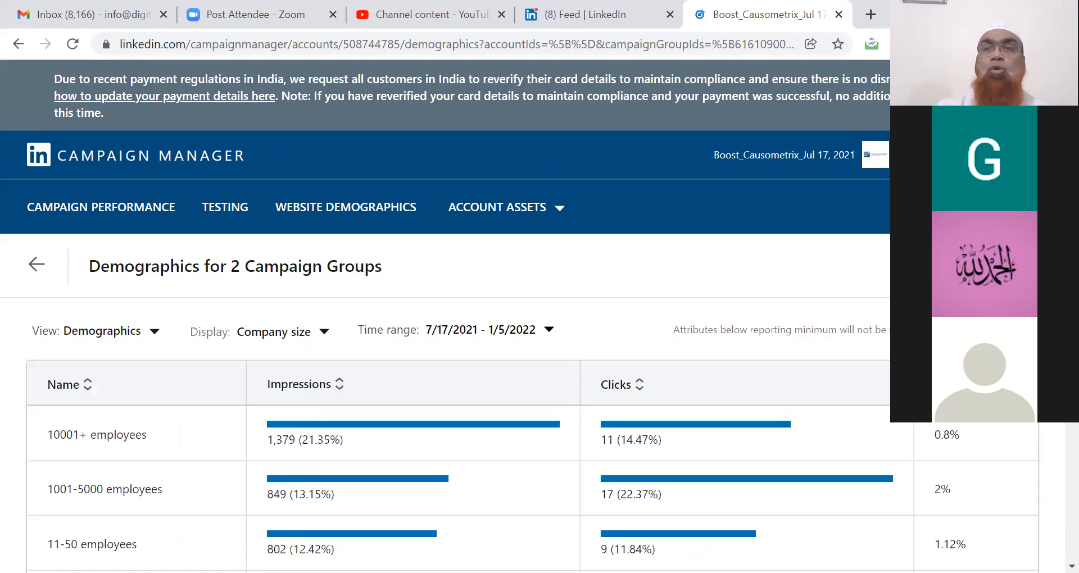
scroll(444, 314, "down", 2)
scroll(444, 315, "down", 1)
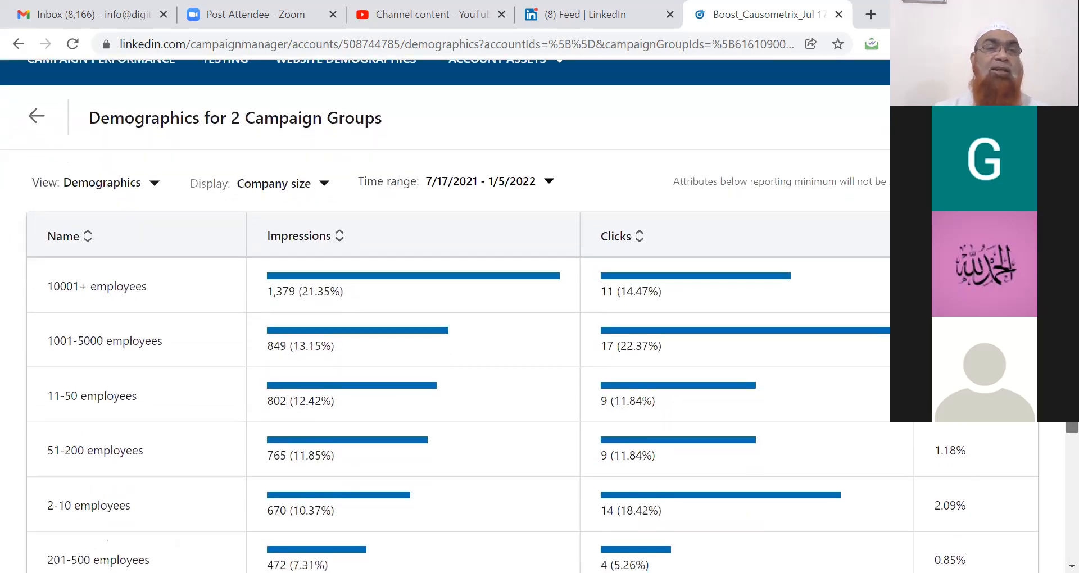
scroll(444, 315, "down", 1)
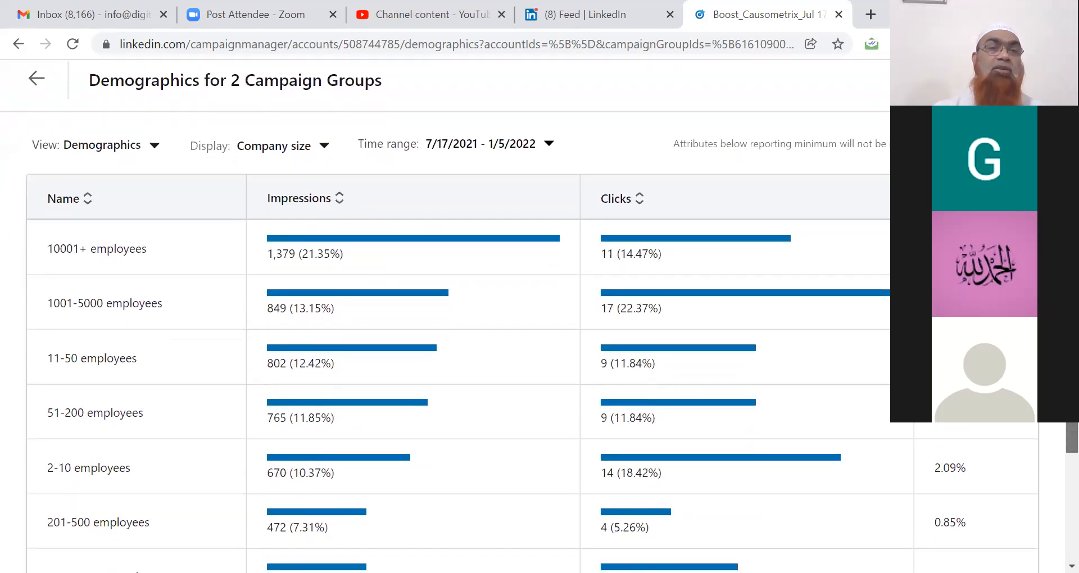
scroll(444, 315, "down", 2)
scroll(1056, 430, "down", 3)
left_click_drag(1056, 430, 1059, 221)
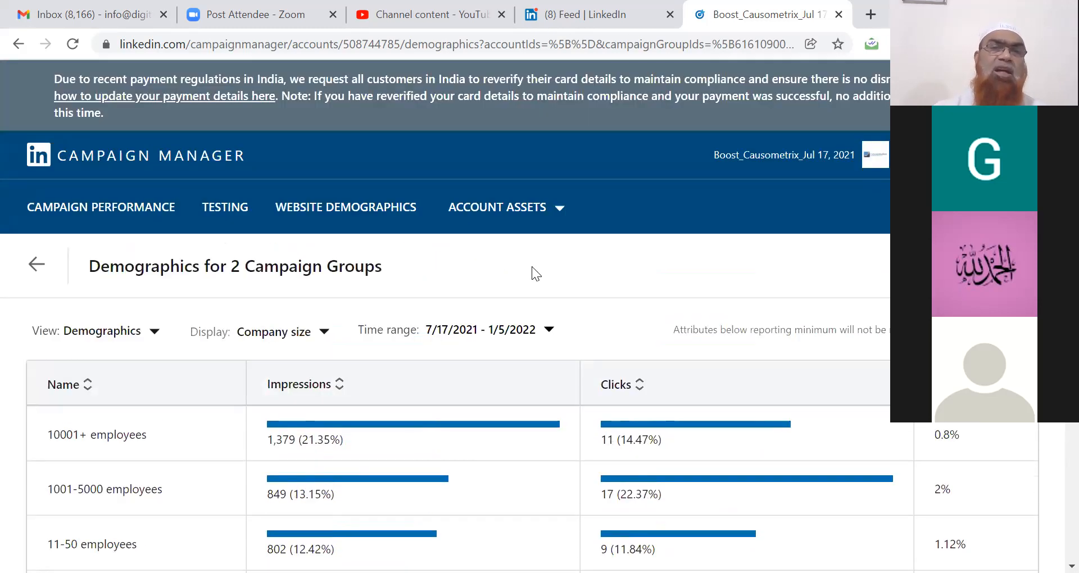
- Display the demographics by Location and examine where the ad impressions and clicks came from
left_click(323, 333)
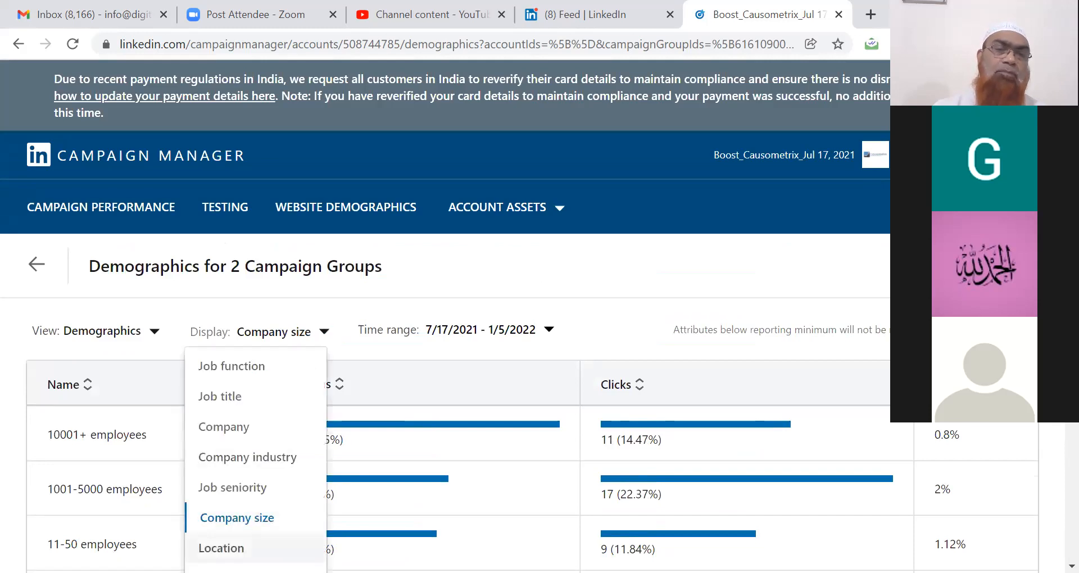
left_click(224, 548)
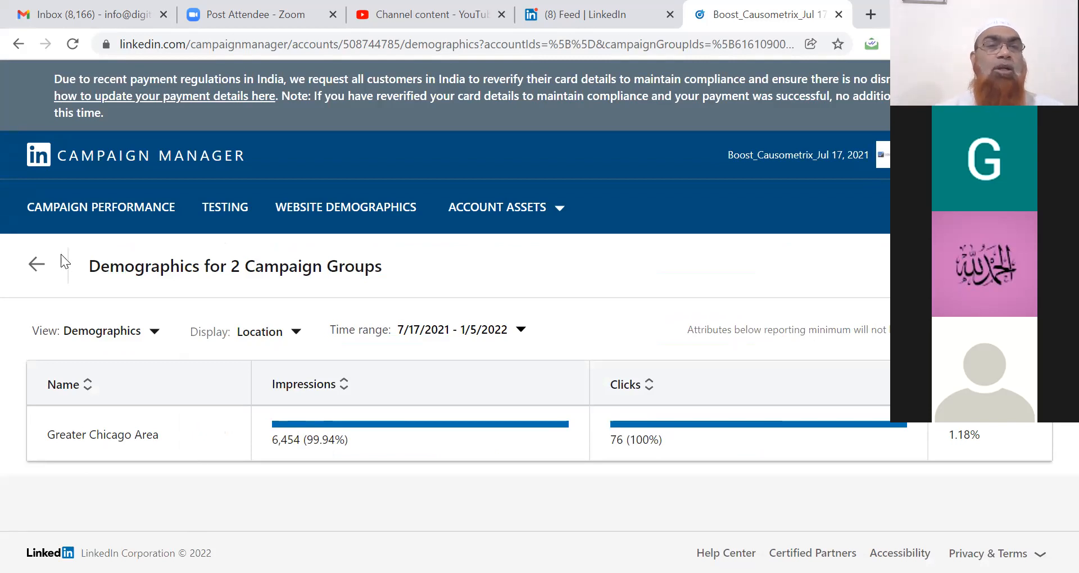
left_click(292, 334)
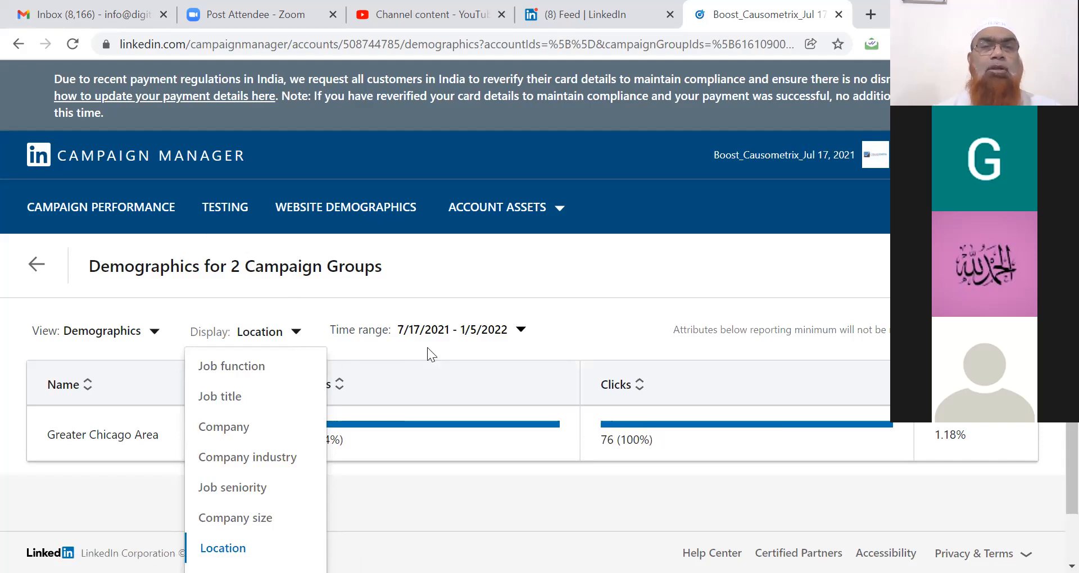
left_click(430, 286)
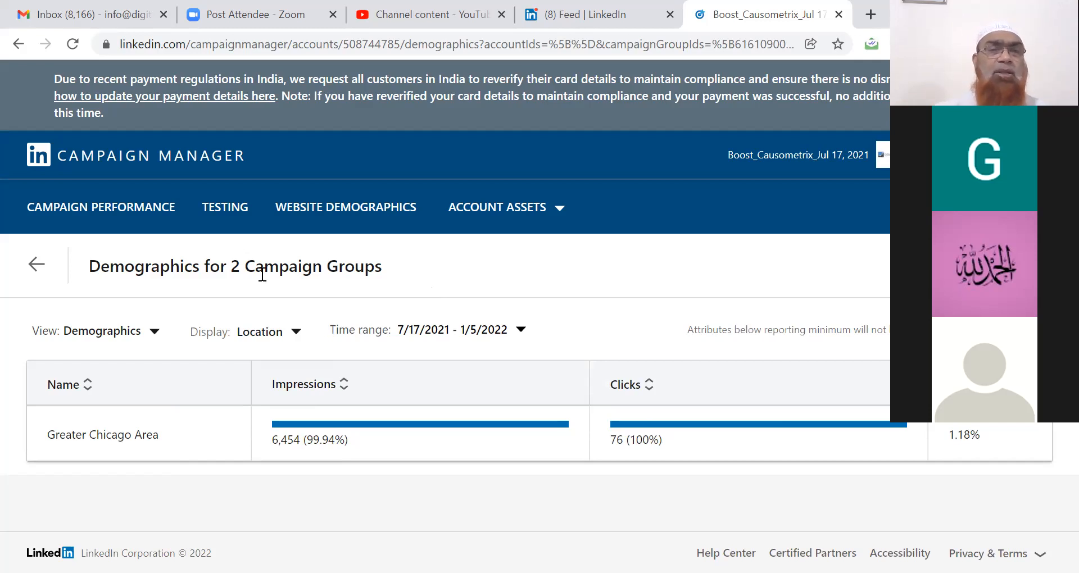
left_click(155, 332)
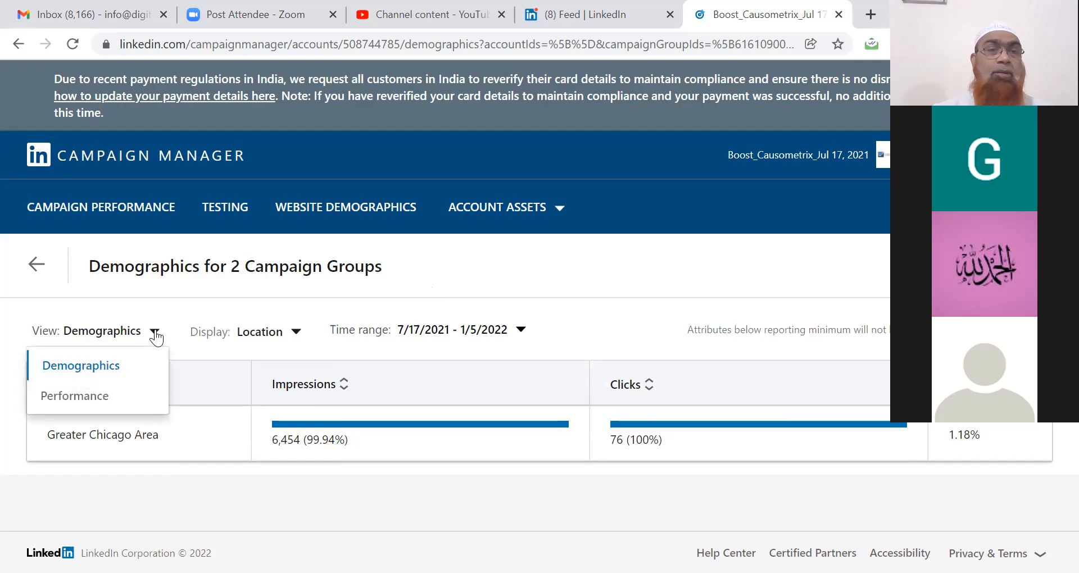
- Cycle the demographics display through Job function, Job title and Company to compare the breakdowns again
left_click(292, 332)
left_click(258, 368)
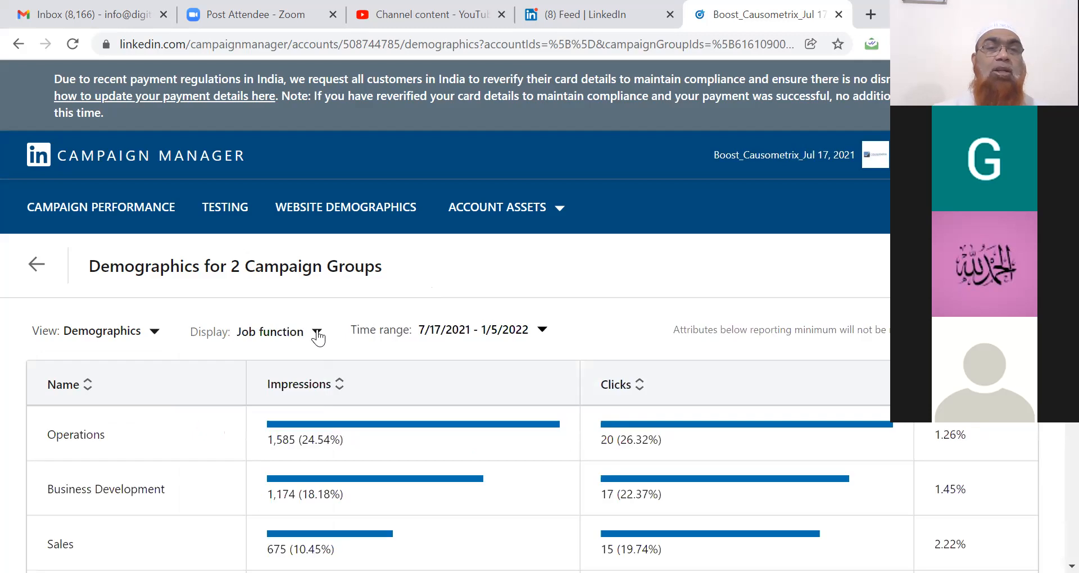
left_click(318, 333)
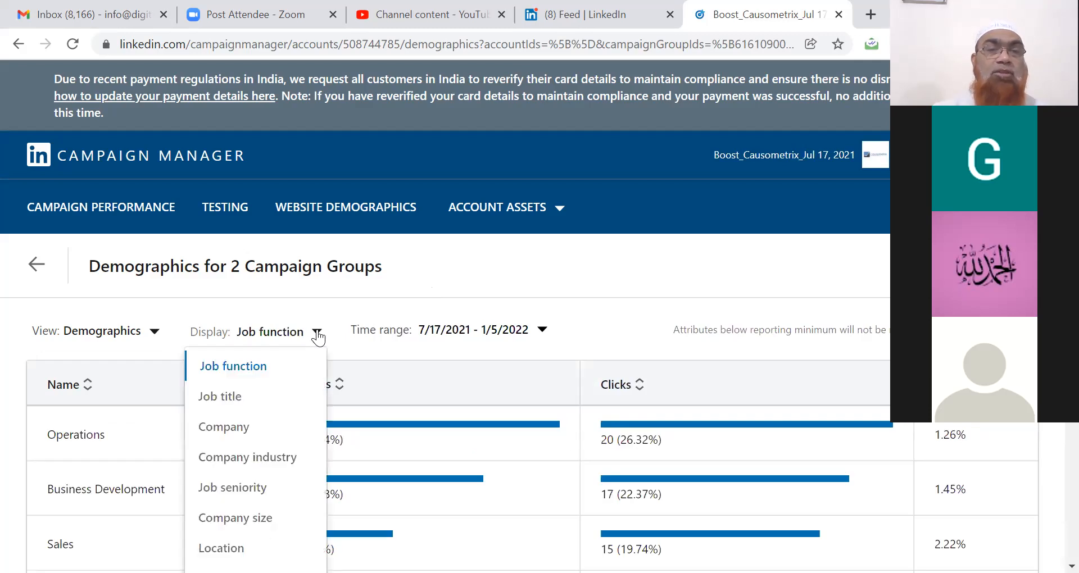
left_click(243, 394)
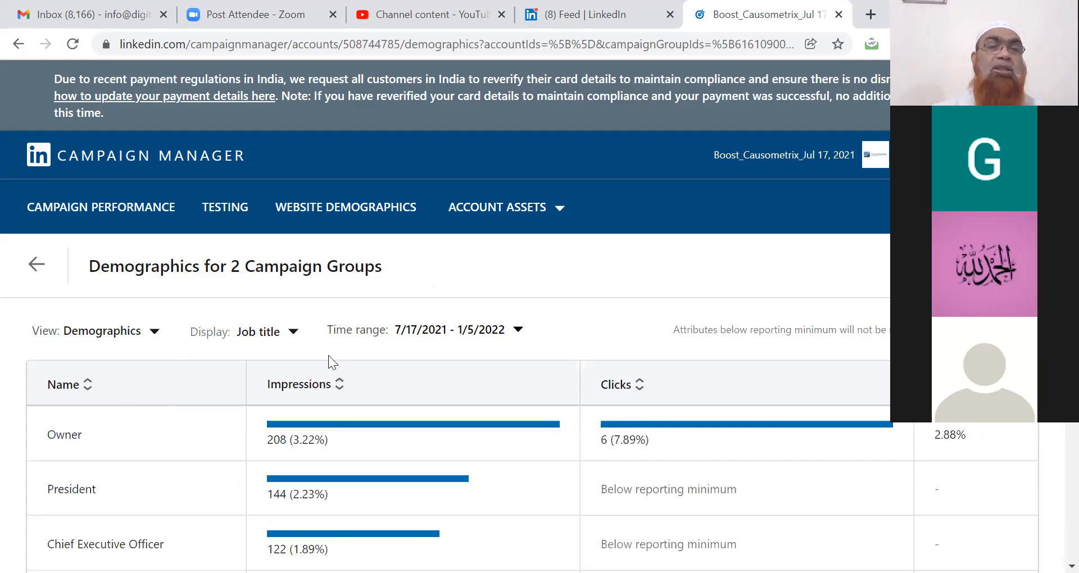
left_click(293, 334)
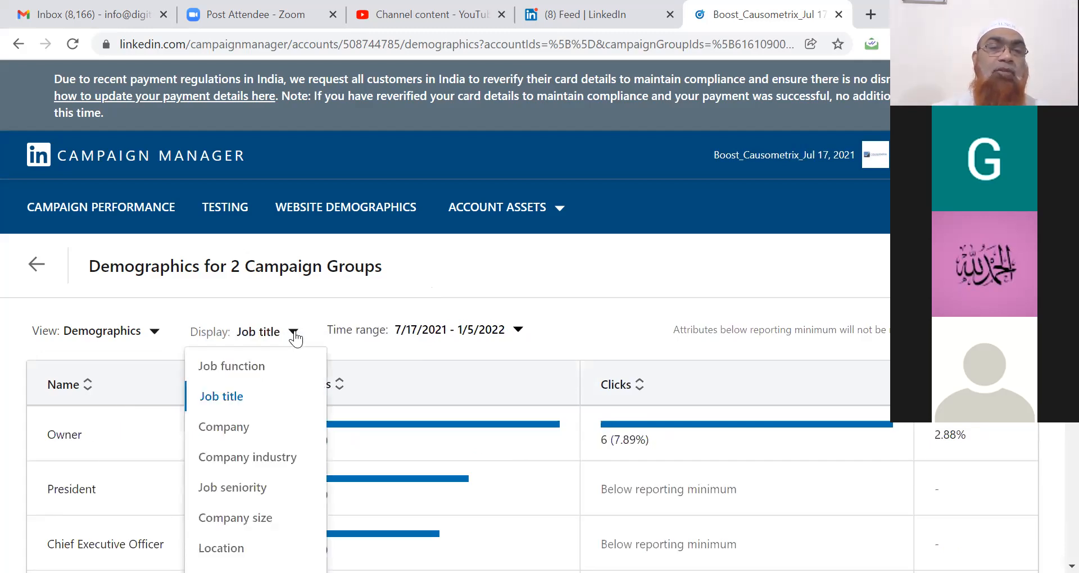
left_click(234, 432)
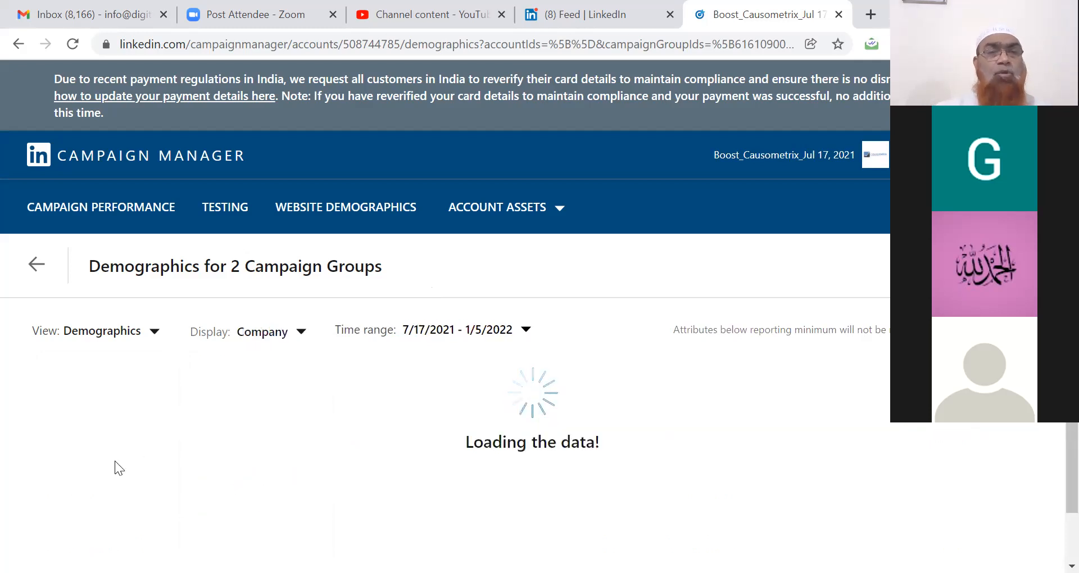
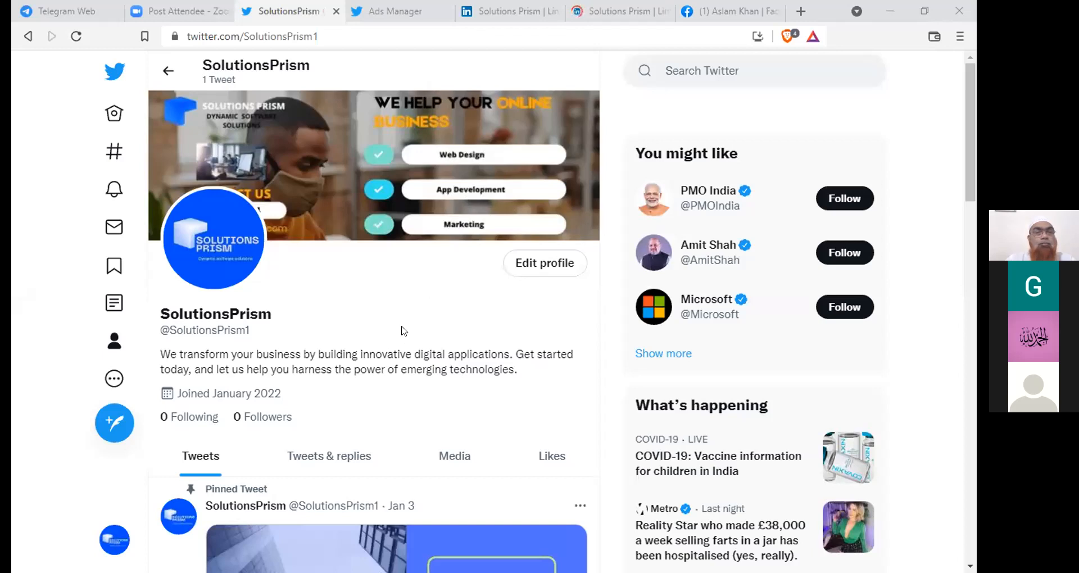
- Examine the SolutionsPrism Twitter profile, including its banner, bio and pinned tweet
scroll(407, 264, "down", 4)
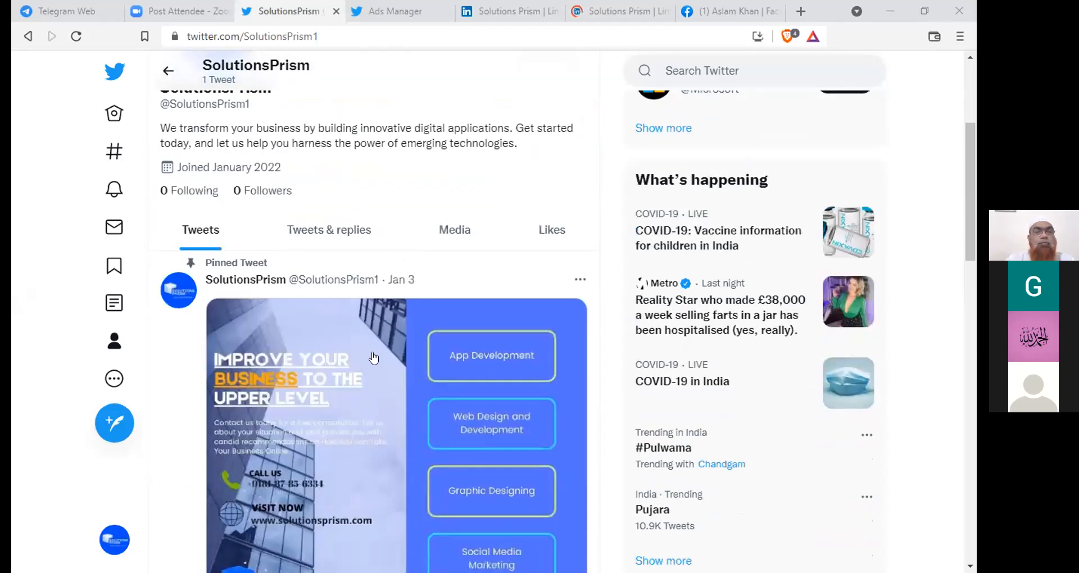
scroll(374, 358, "down", 1)
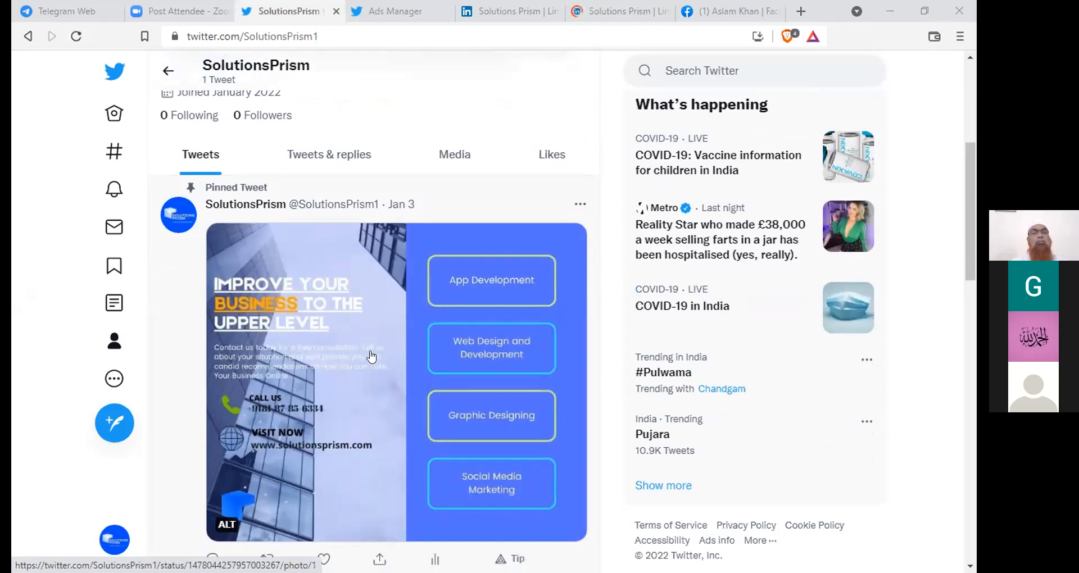
scroll(371, 357, "down", 3)
scroll(371, 357, "up", 1)
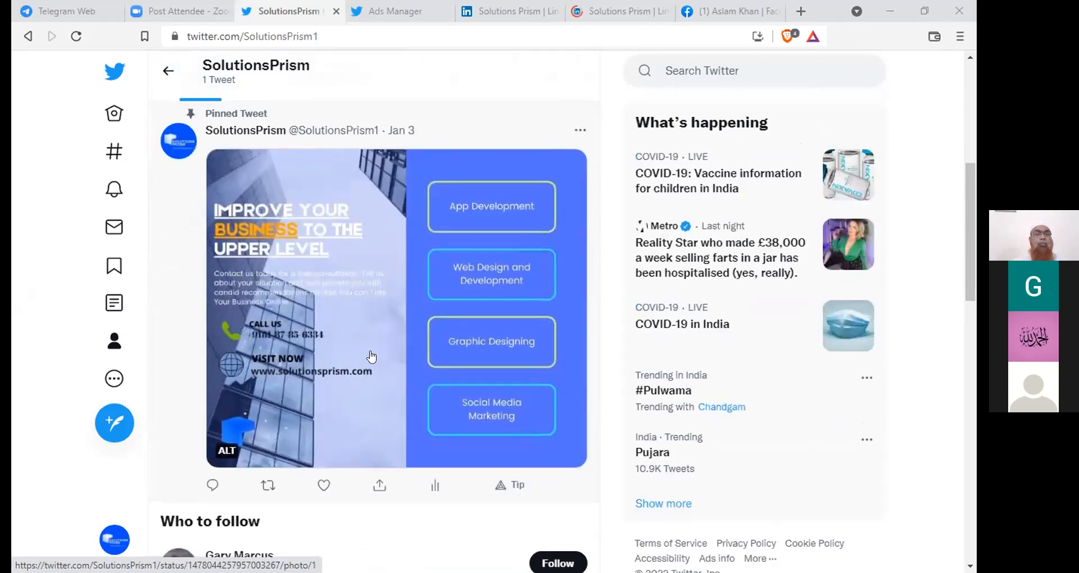
scroll(371, 356, "up", 6)
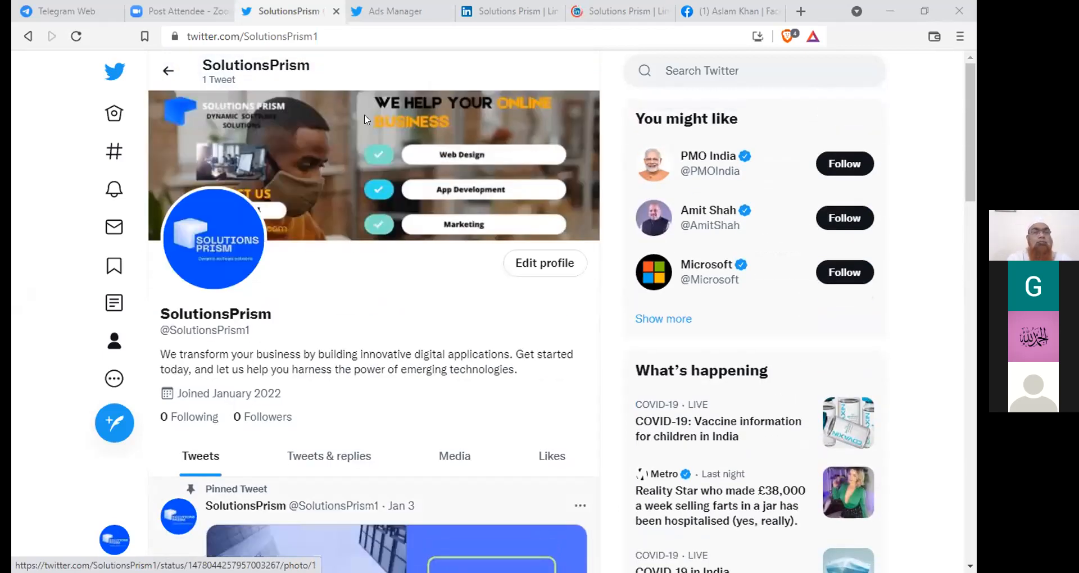
- Switch to Twitter Ads Manager and examine the ads and audience of the Target Customer 1 ad group
left_click(392, 11)
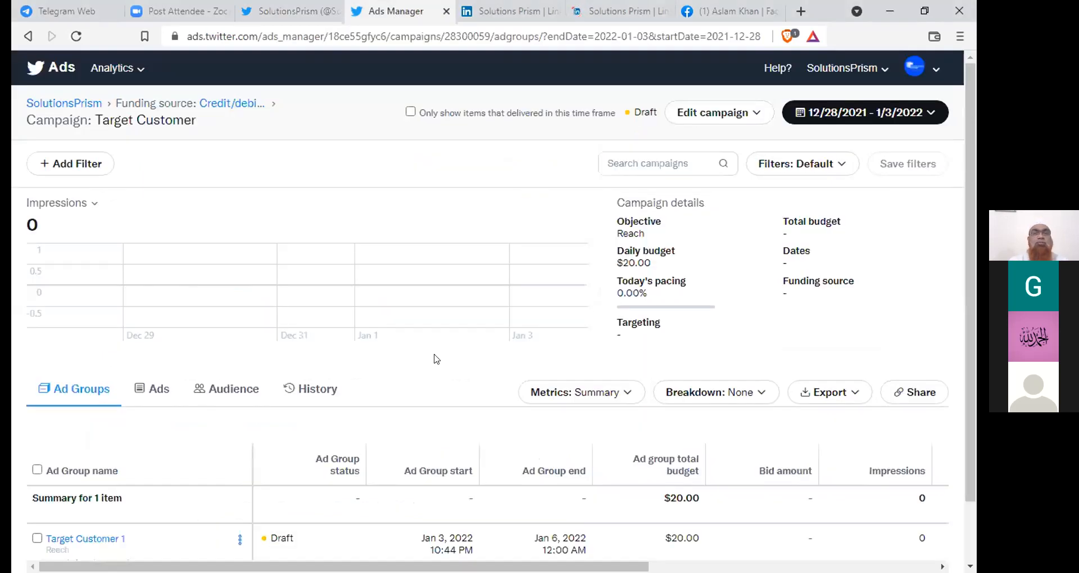
scroll(101, 475, "down", 1)
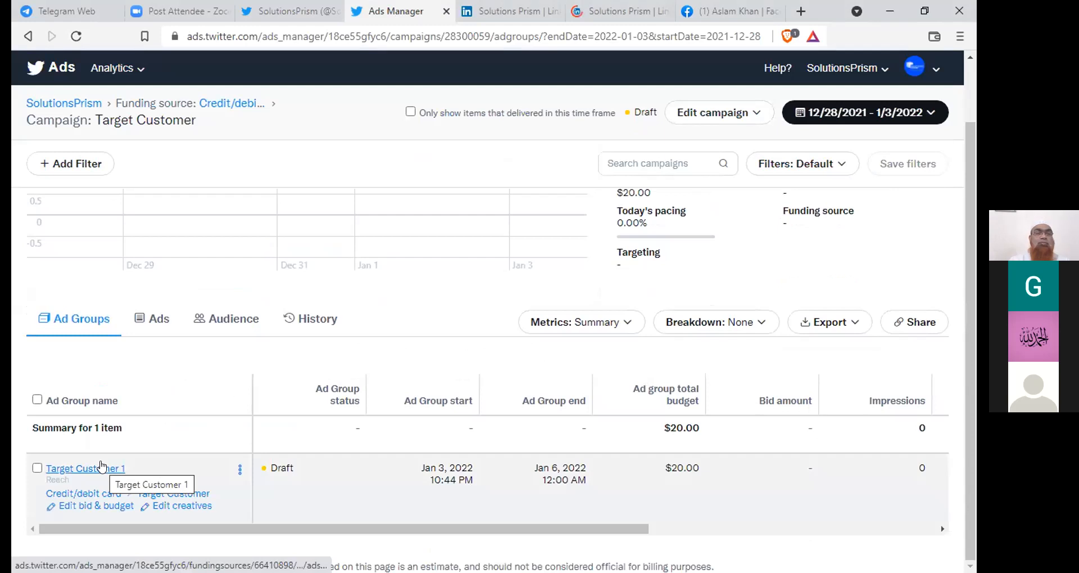
left_click(558, 462)
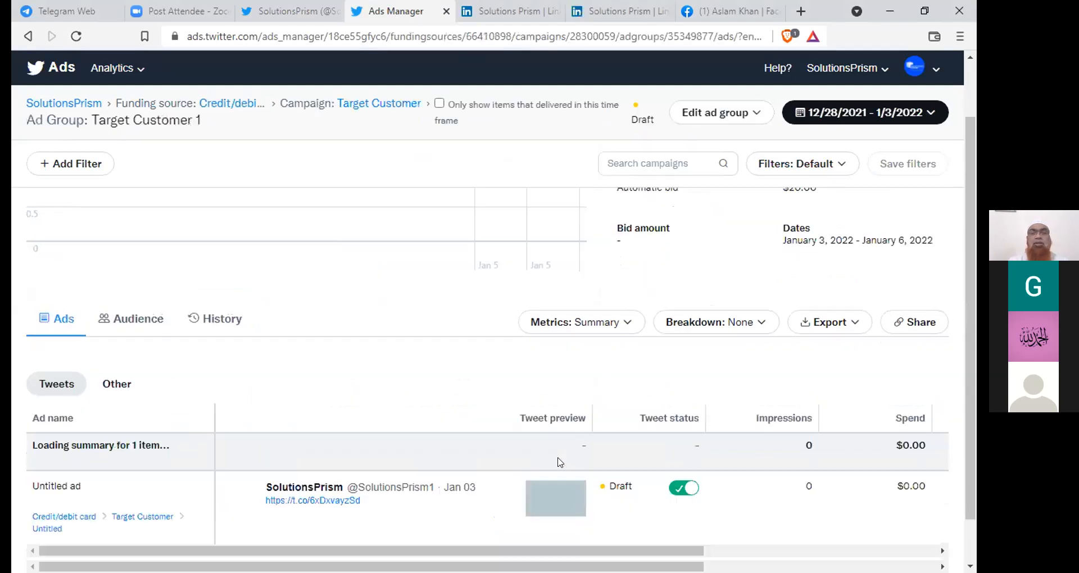
scroll(525, 444, "down", 1)
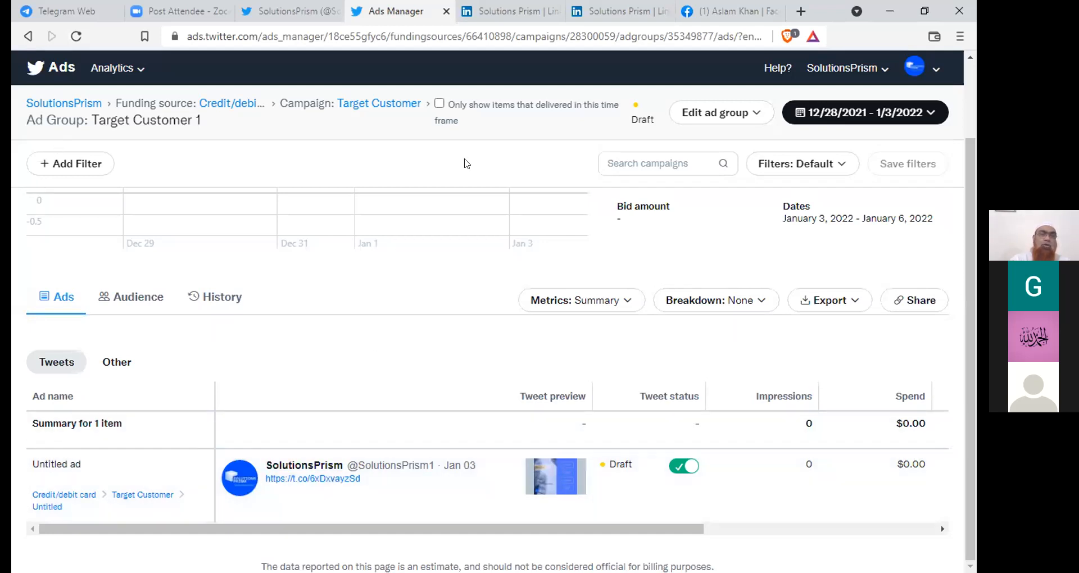
left_click(128, 301)
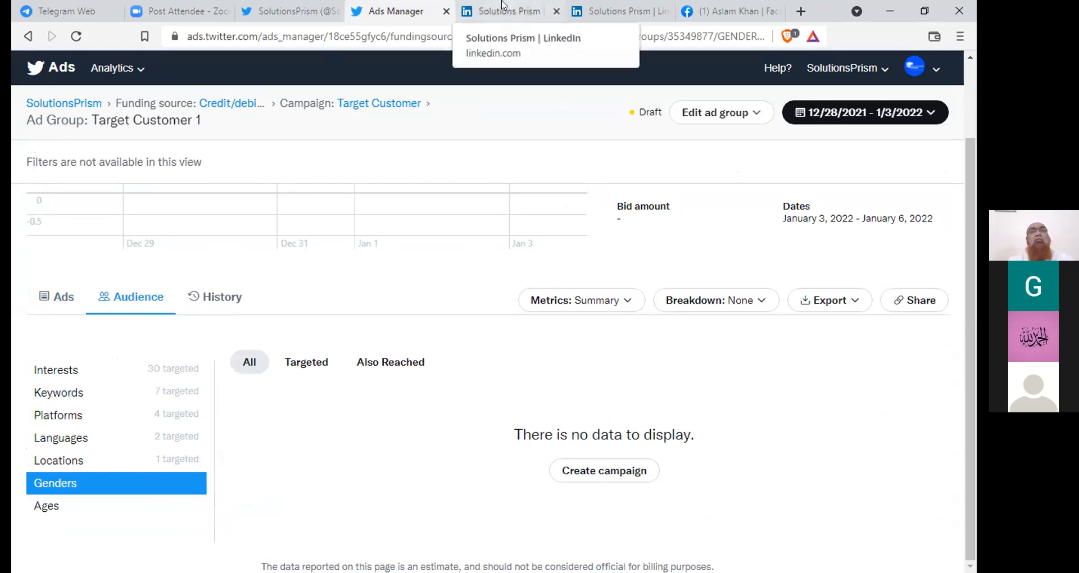
- Switch to LinkedIn and examine the Solutions Prism profile's header and suggested sections
left_click(502, 7)
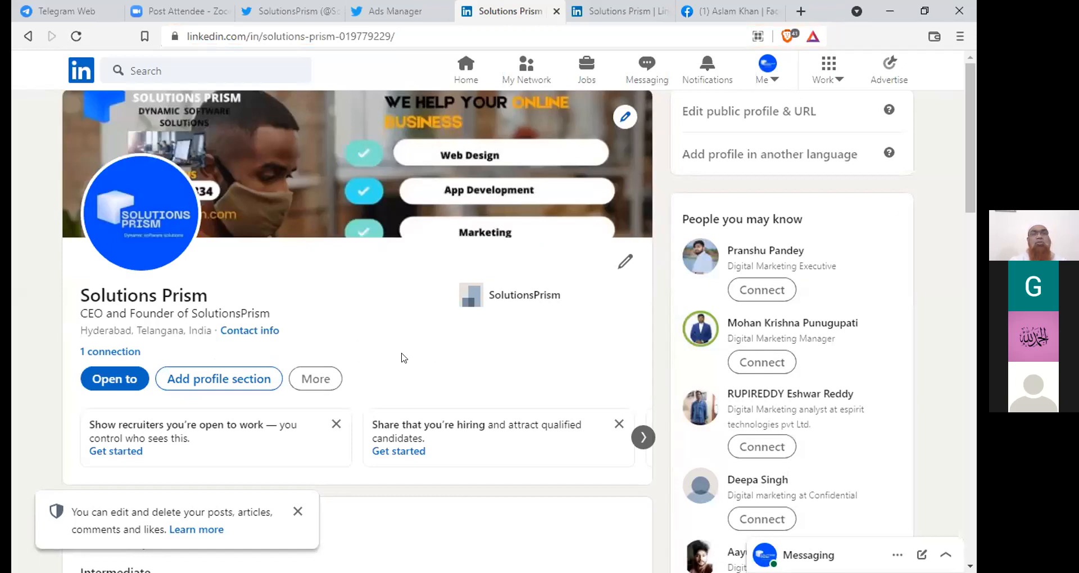
scroll(402, 357, "down", 1)
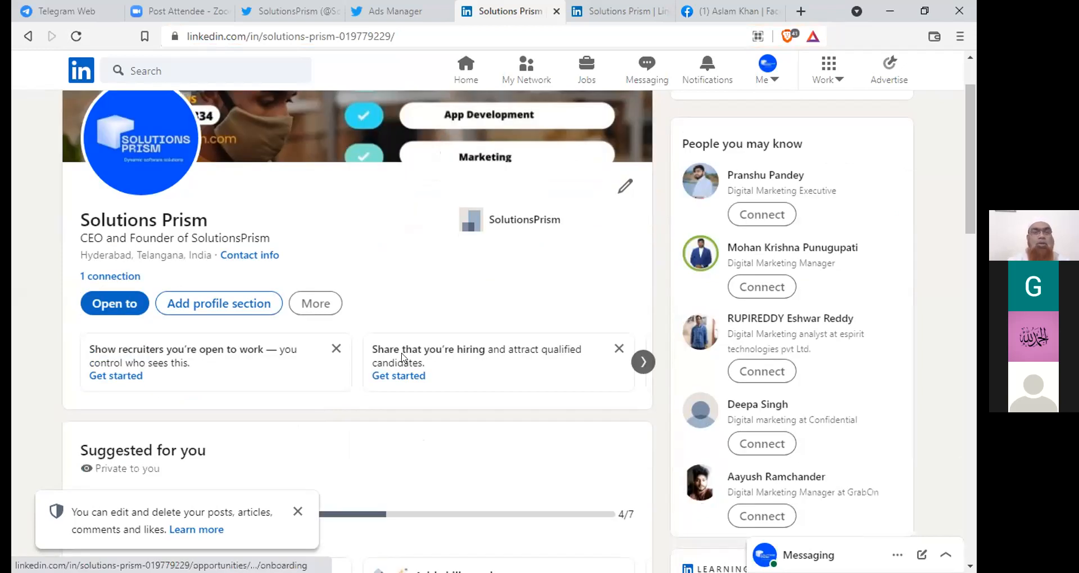
scroll(401, 357, "up", 1)
scroll(402, 358, "down", 4)
scroll(402, 357, "up", 4)
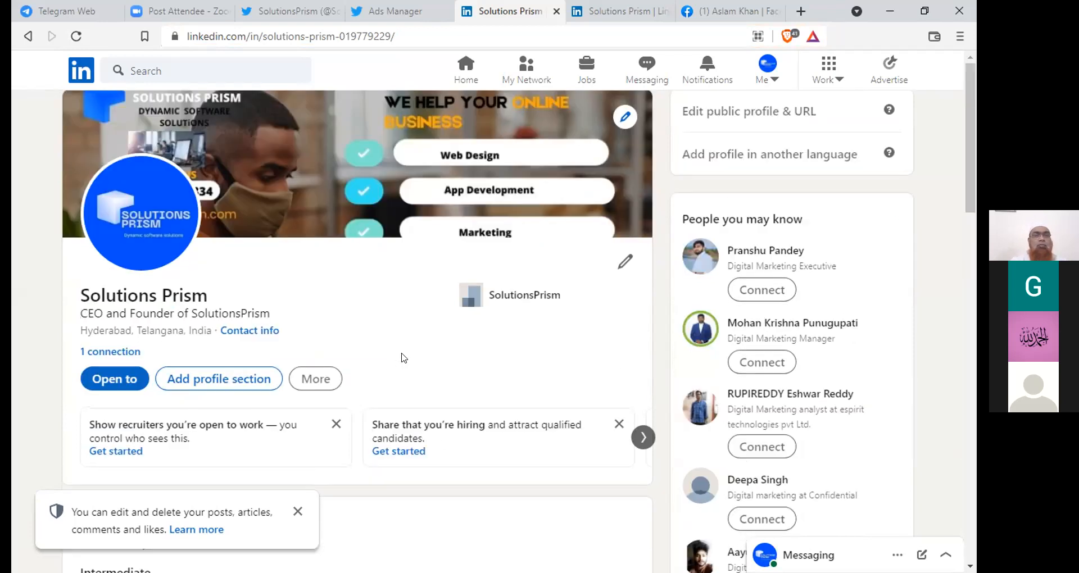
- Close the duplicate Solutions Prism profile page and open LinkedIn Campaign Manager from the remaining profile
left_click(599, 15)
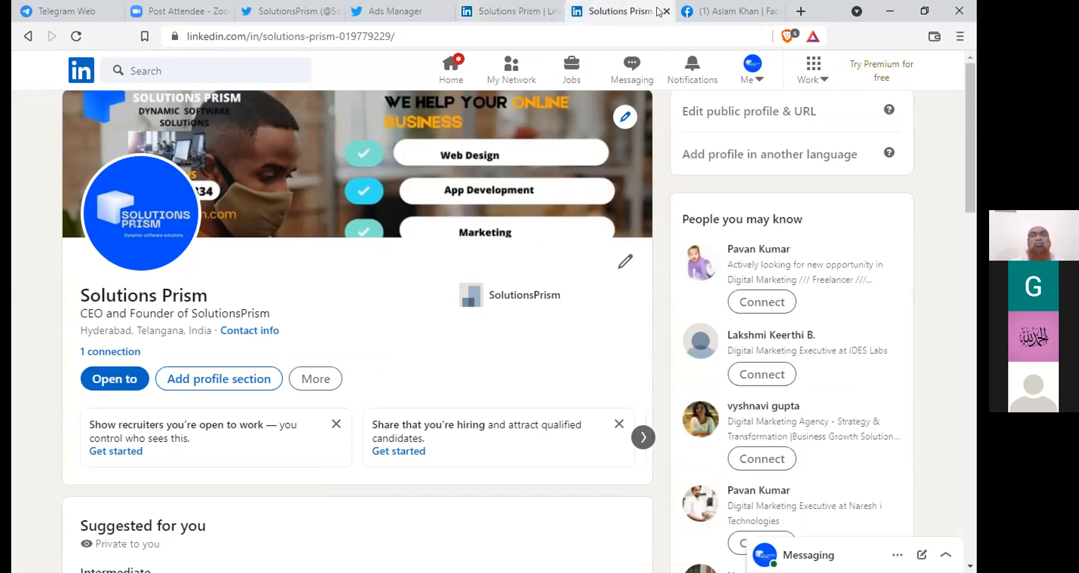
key("ctrl+w")
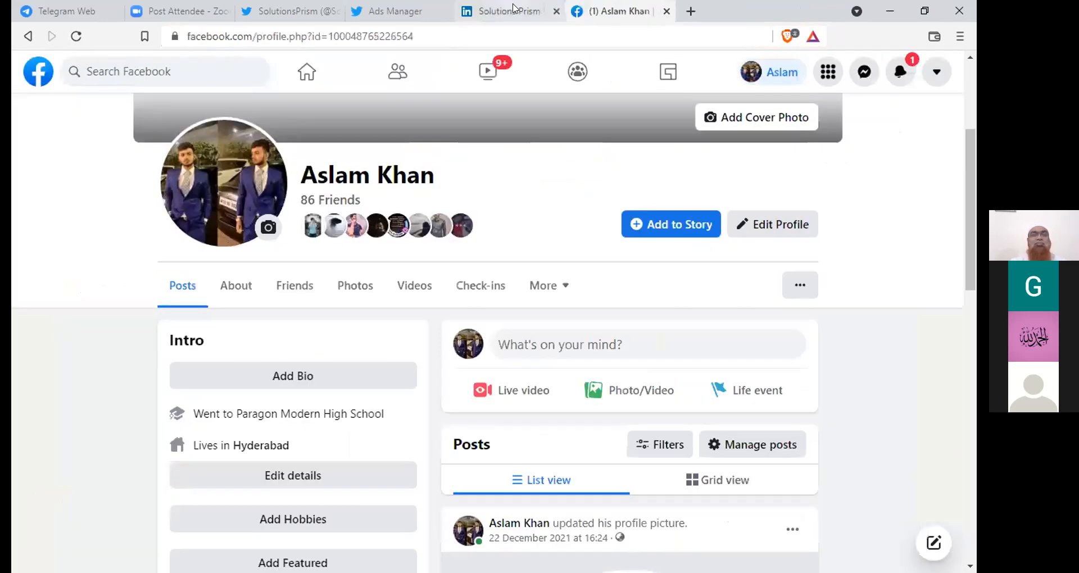
left_click(524, 10)
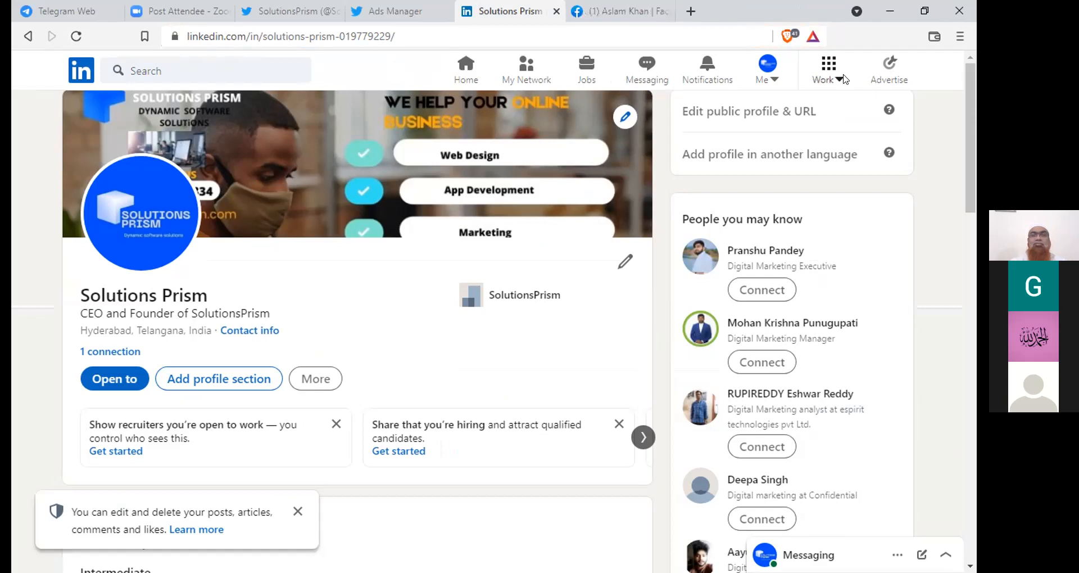
left_click(822, 102)
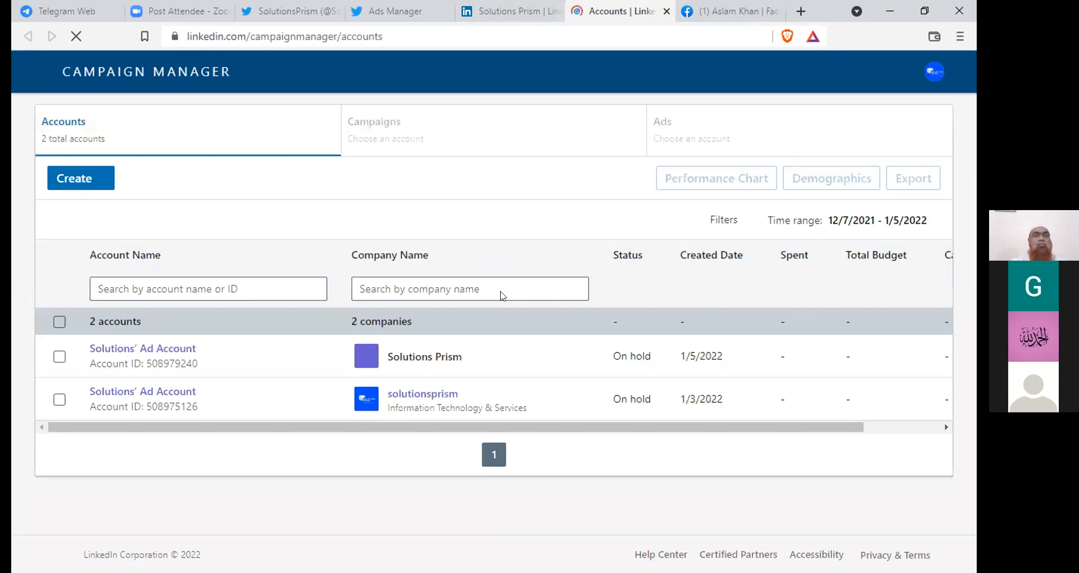
- Open the solutionsprism company's ad account and examine the ad in the Target Customer group's Brand awareness - Jan 5, 2022 campaign
left_click(162, 393)
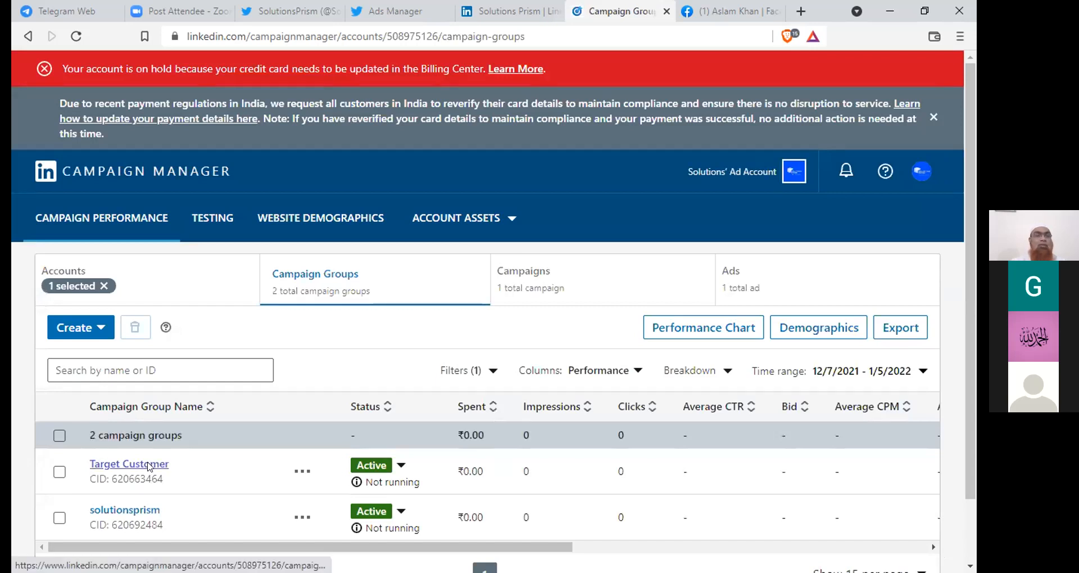
left_click(149, 466)
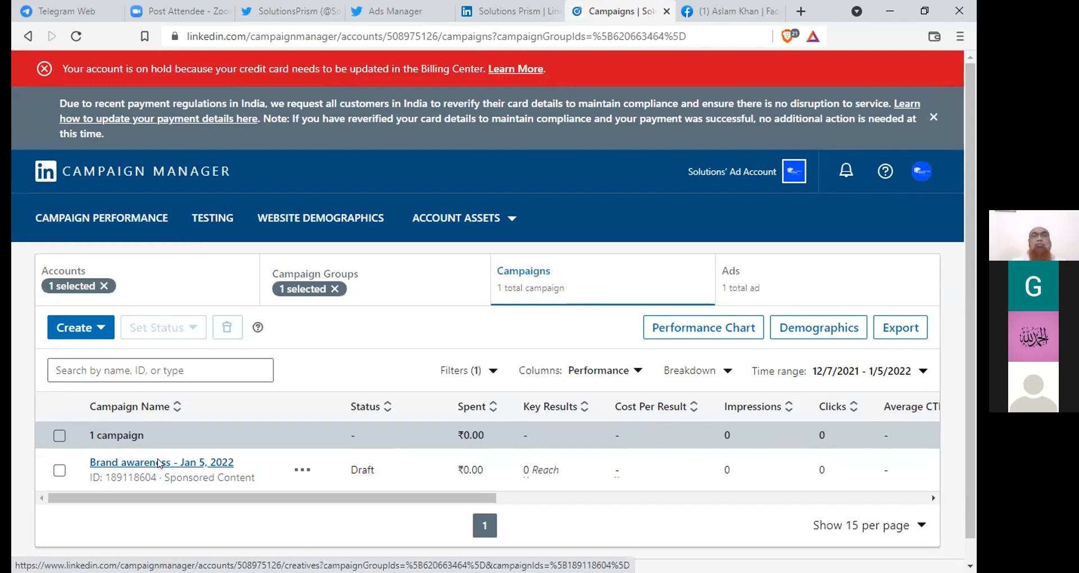
left_click(159, 463)
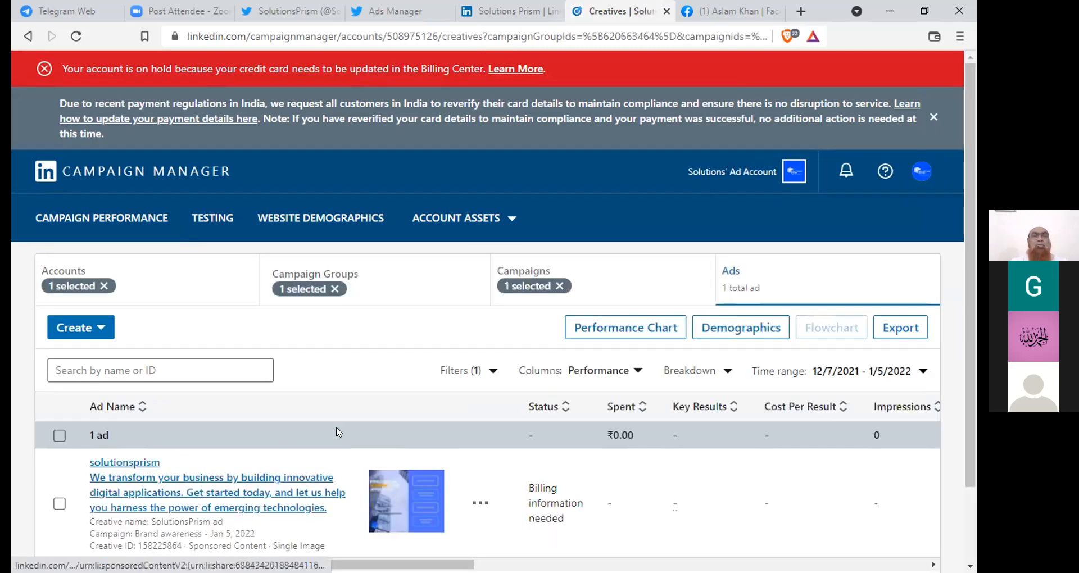
scroll(337, 430, "down", 1)
scroll(351, 431, "down", 2)
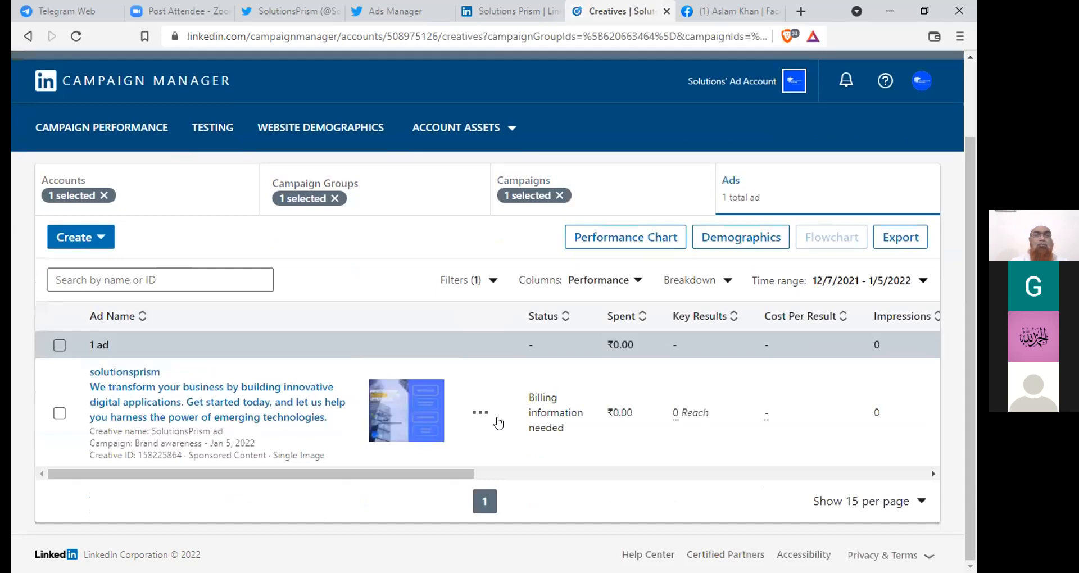
- Open the solutionsprism ad as a LinkedIn feed post and examine its text, image and call to action
left_click(260, 385)
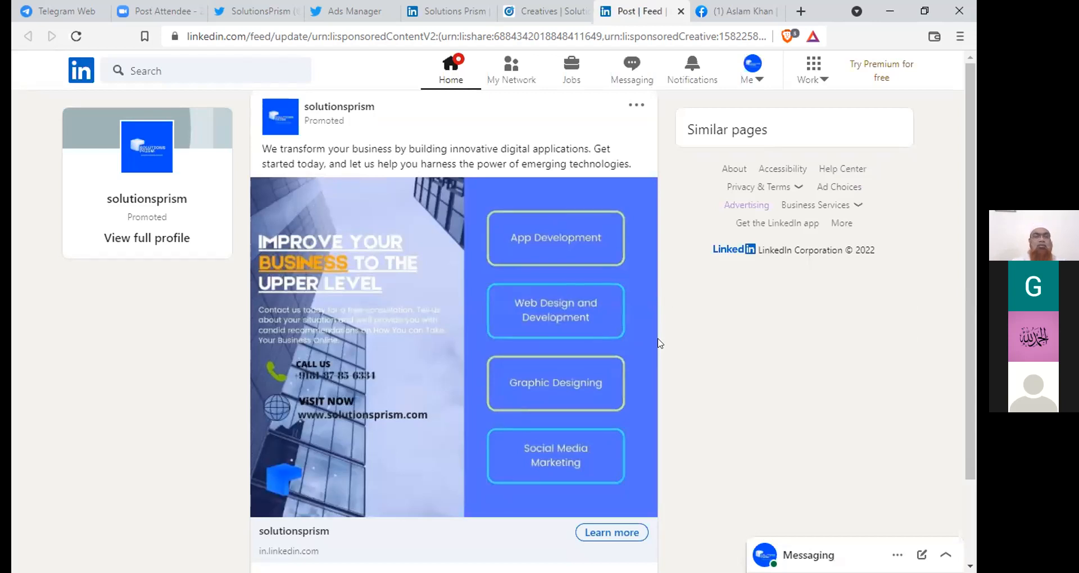
scroll(660, 343, "down", 1)
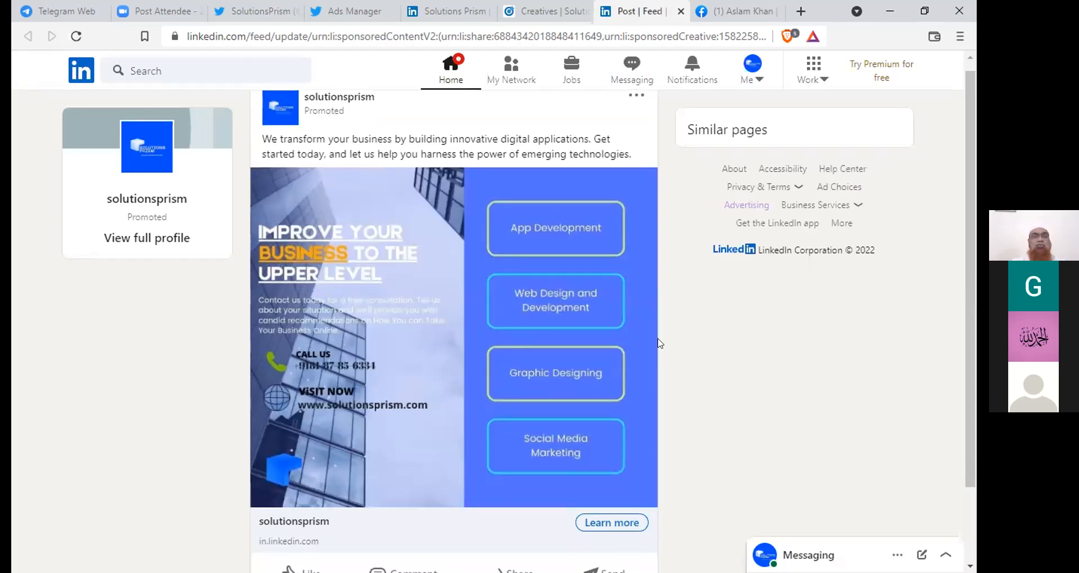
scroll(660, 344, "down", 3)
scroll(660, 344, "up", 3)
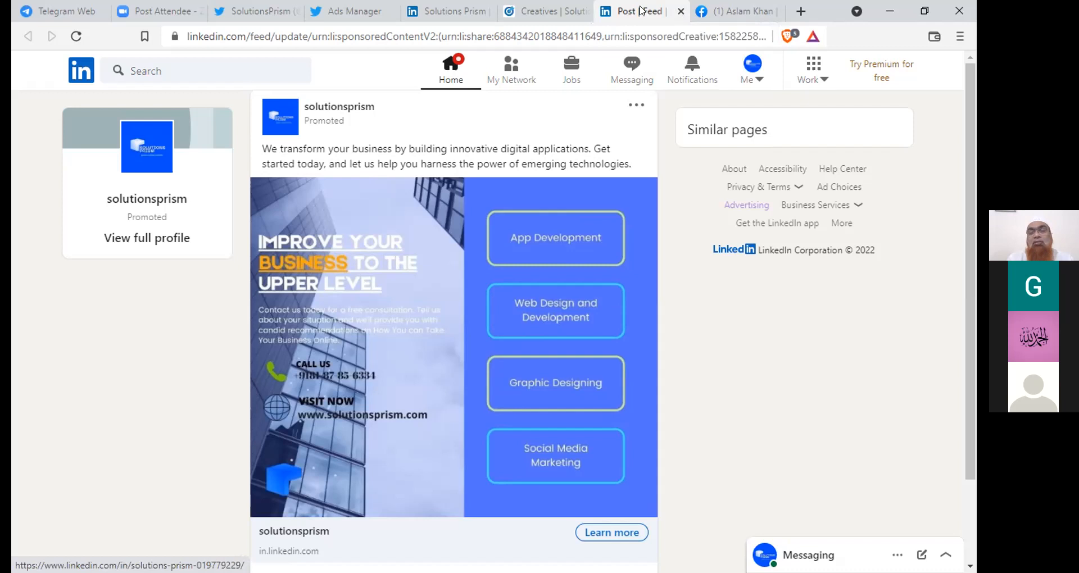
left_click(568, 6)
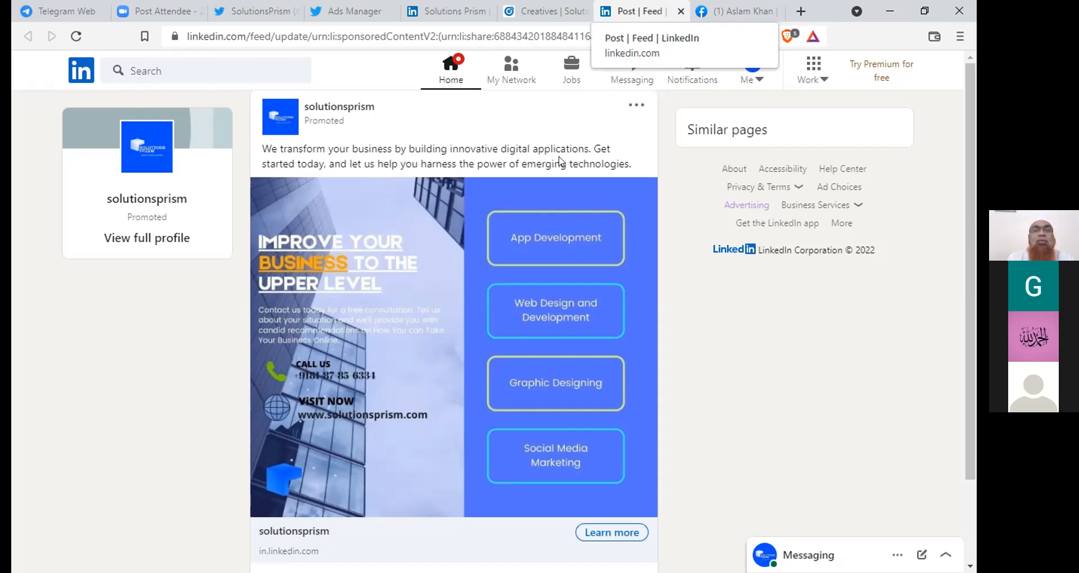